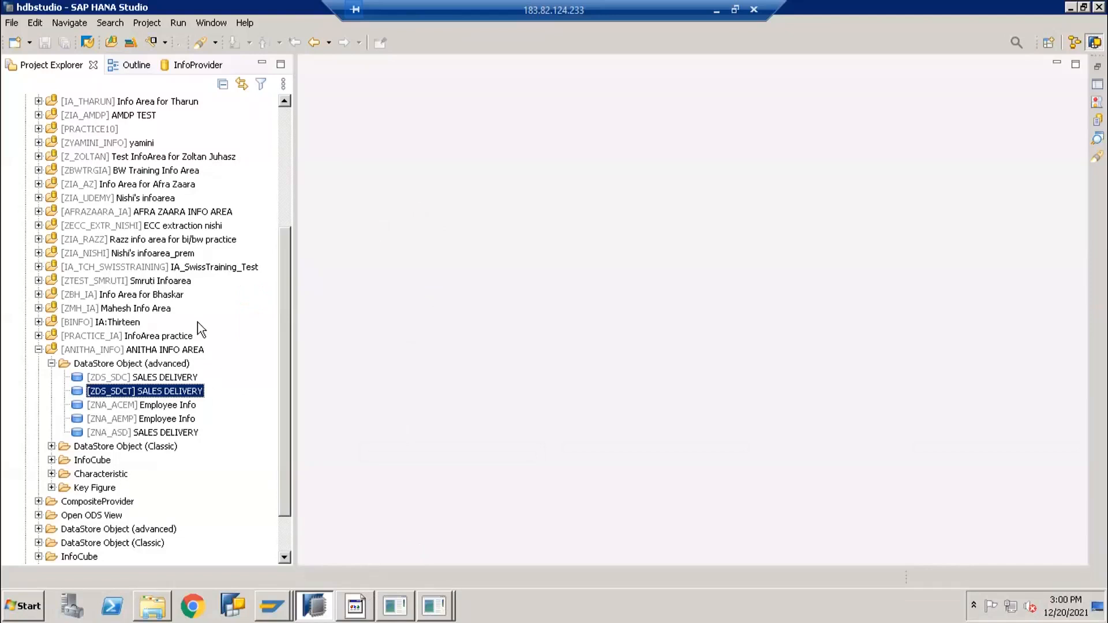
# Open the ZDS_SDC SALES DELIVERY advanced DataStore object from the ANITHA INFO AREA
pyautogui.scroll(-2, 163, 329)
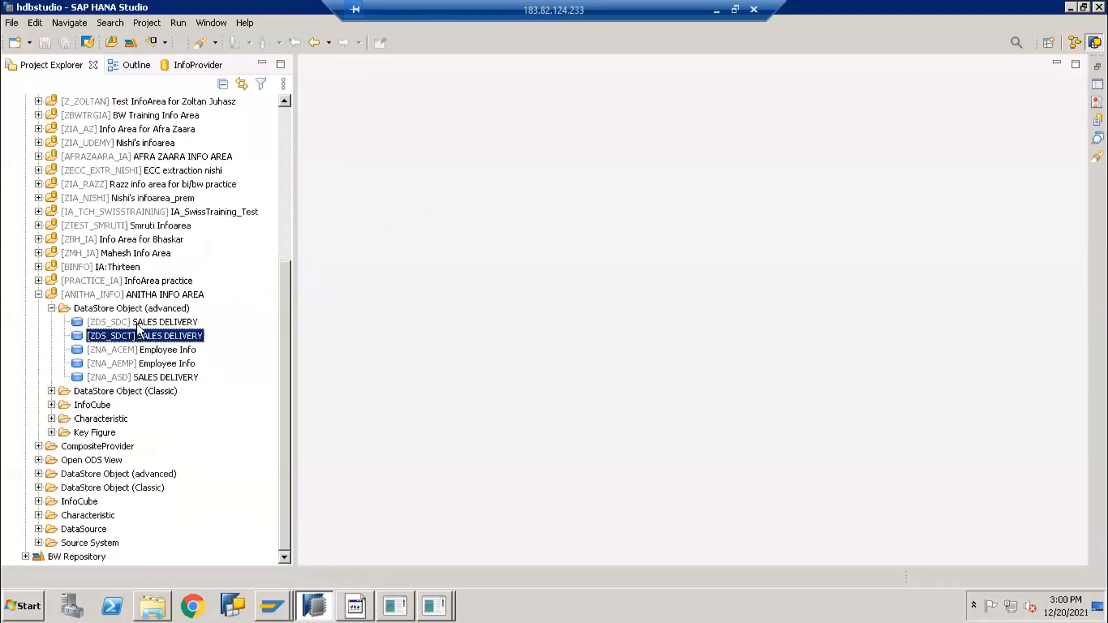
pyautogui.doubleClick(138, 323)
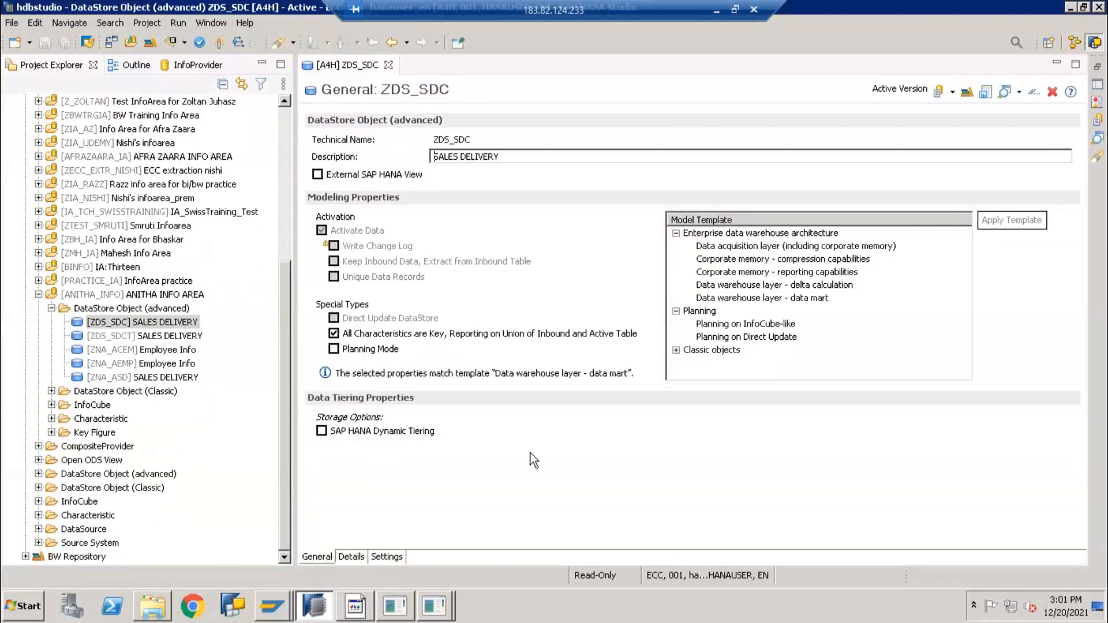
# Expand the Classic objects templates and view the six GROUP1 fields of ZDS_SDC
pyautogui.click(676, 350)
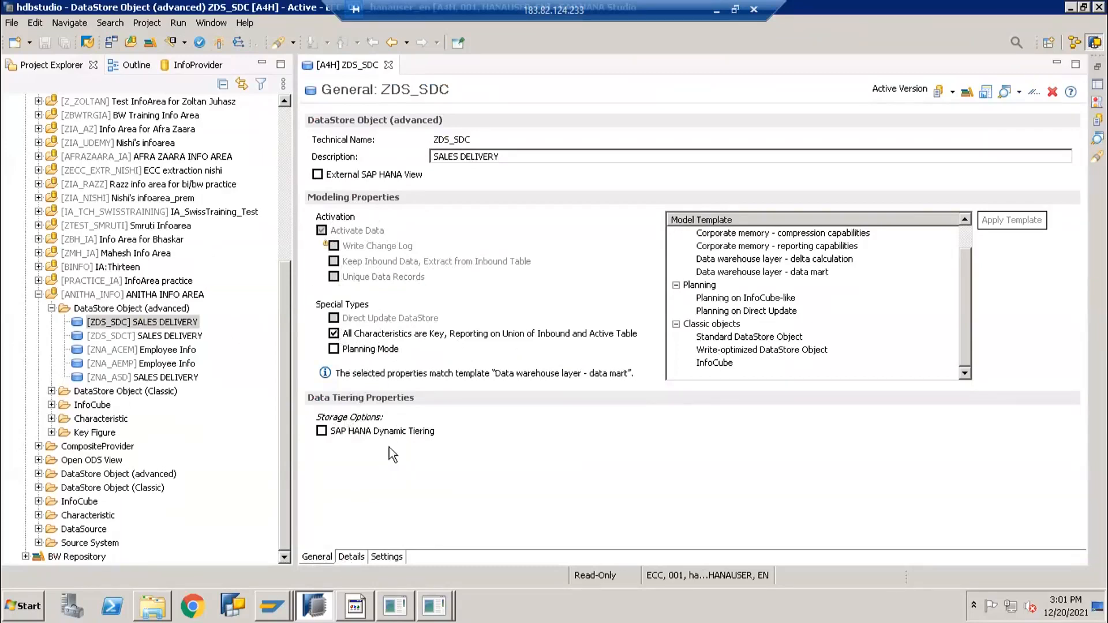
pyautogui.click(351, 557)
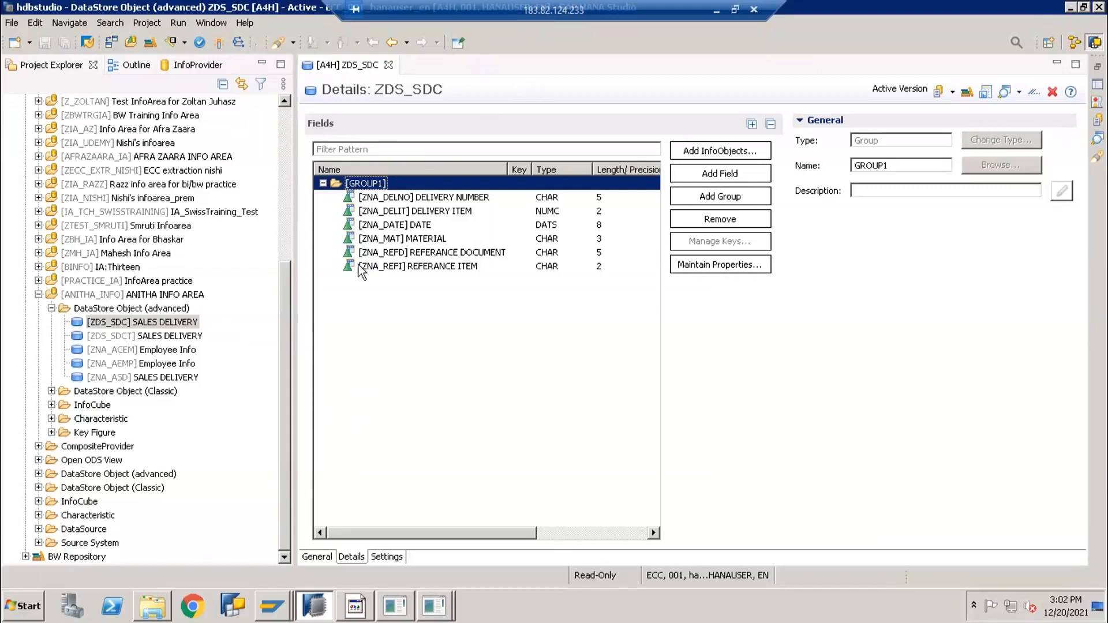
pyautogui.click(389, 65)
pyautogui.doubleClick(136, 322)
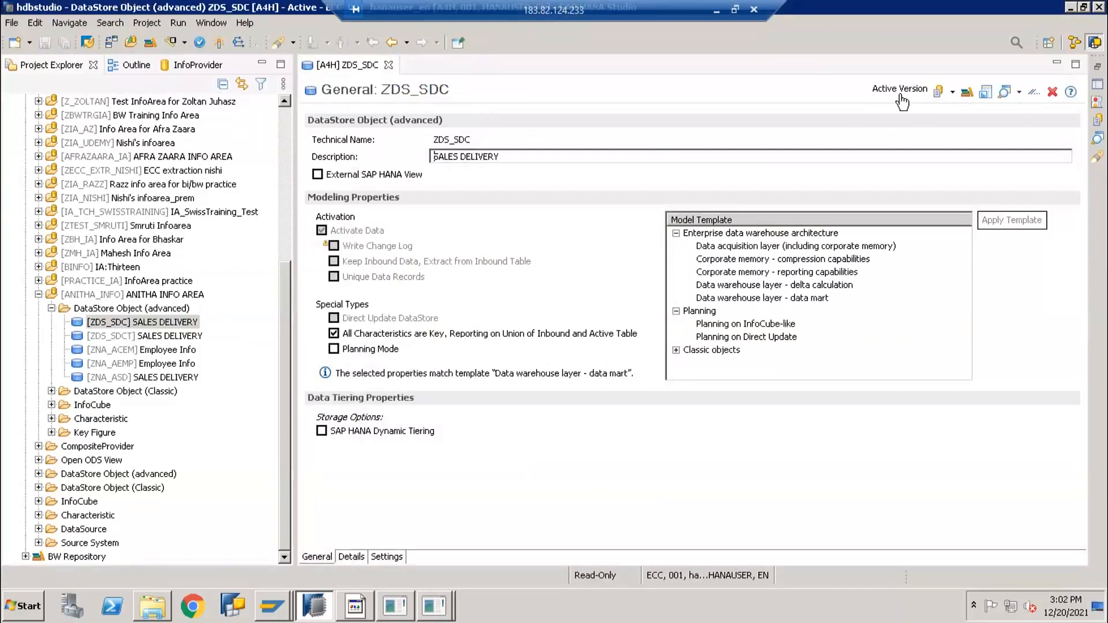
# Open the ZDS_SDC manage screen and dismiss the system information popup
pyautogui.click(965, 94)
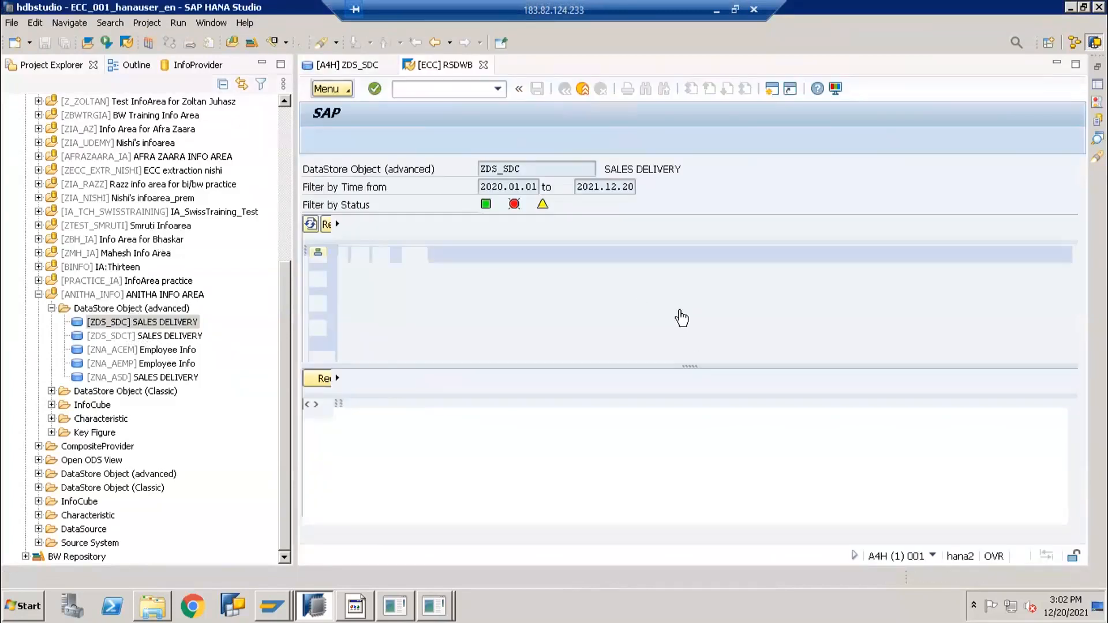
pyautogui.click(933, 556)
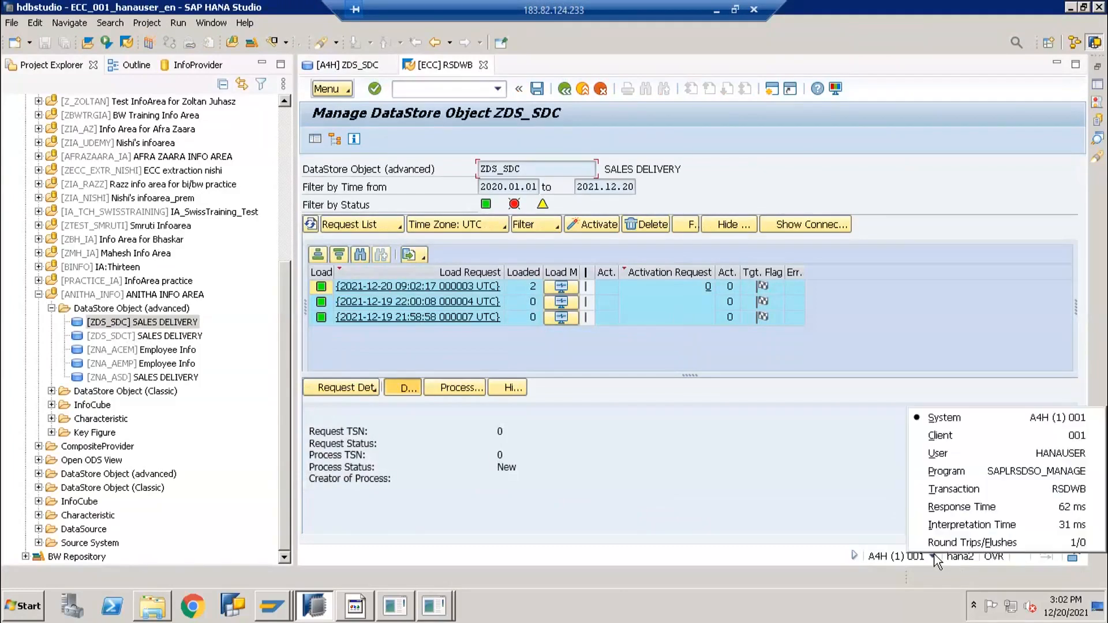
pyautogui.click(817, 493)
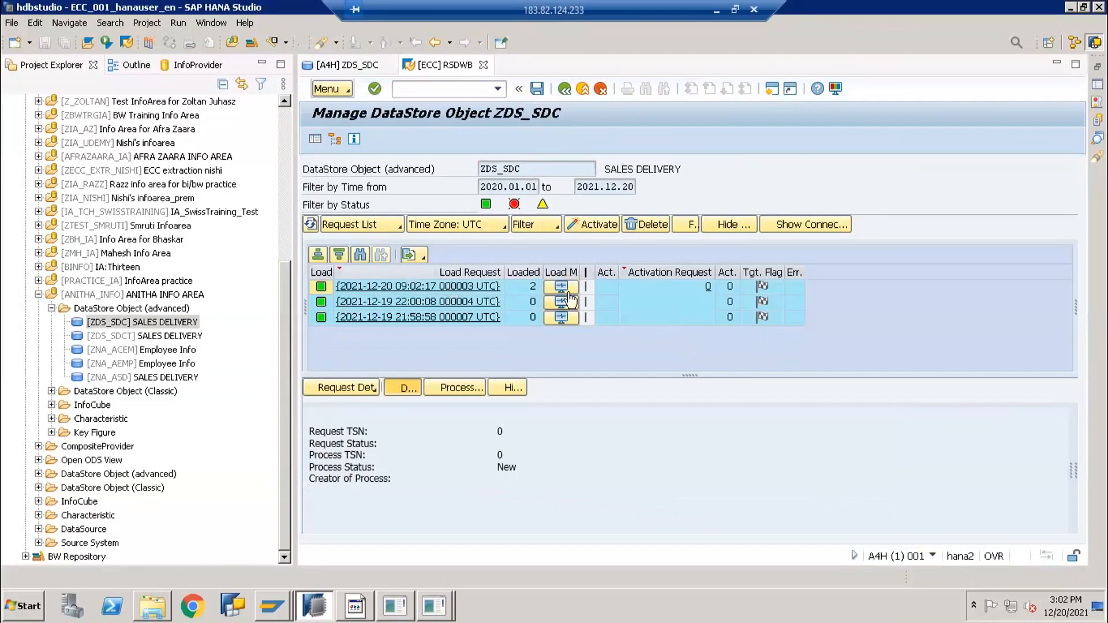
# Inspect the three load requests and the 21:58:58 request's activation details
pyautogui.click(623, 286)
pyautogui.click(622, 316)
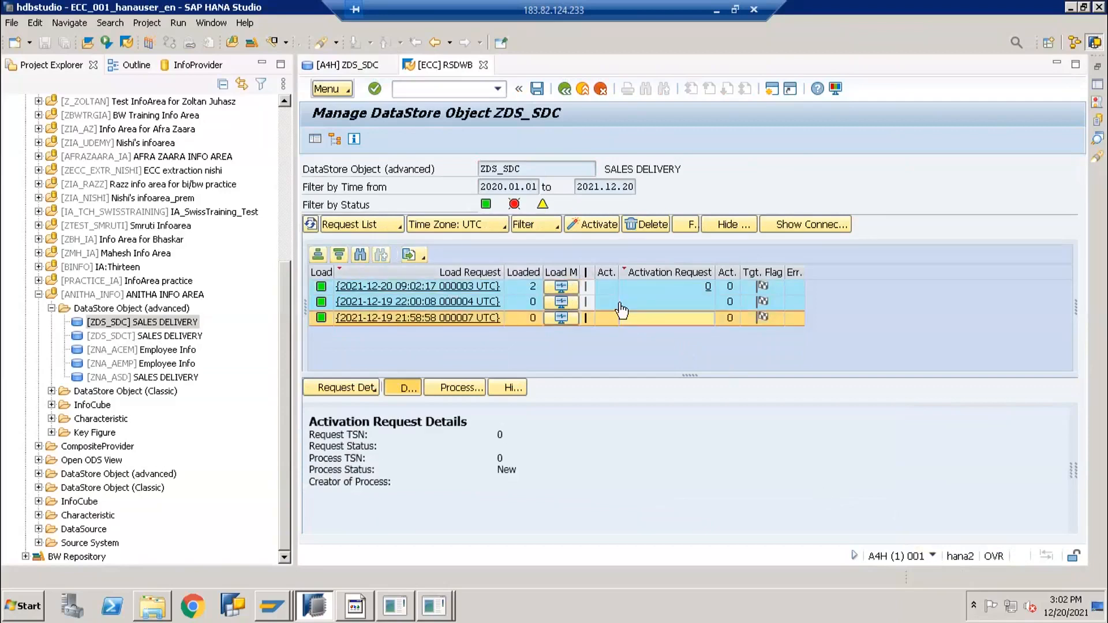
pyautogui.click(621, 304)
pyautogui.click(617, 289)
pyautogui.click(607, 318)
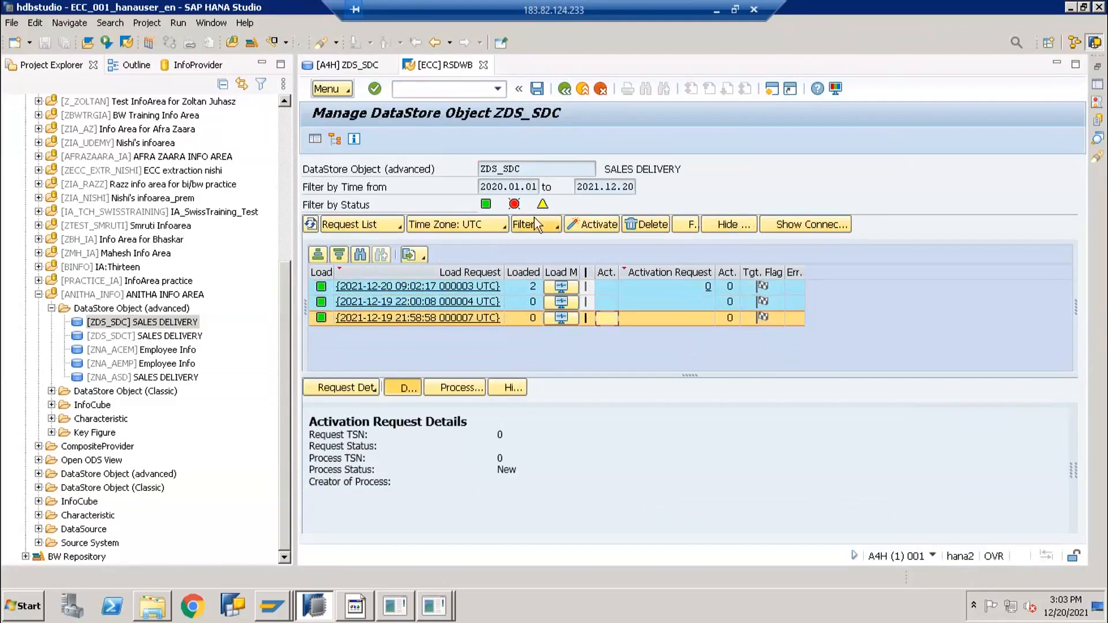
pyautogui.click(372, 222)
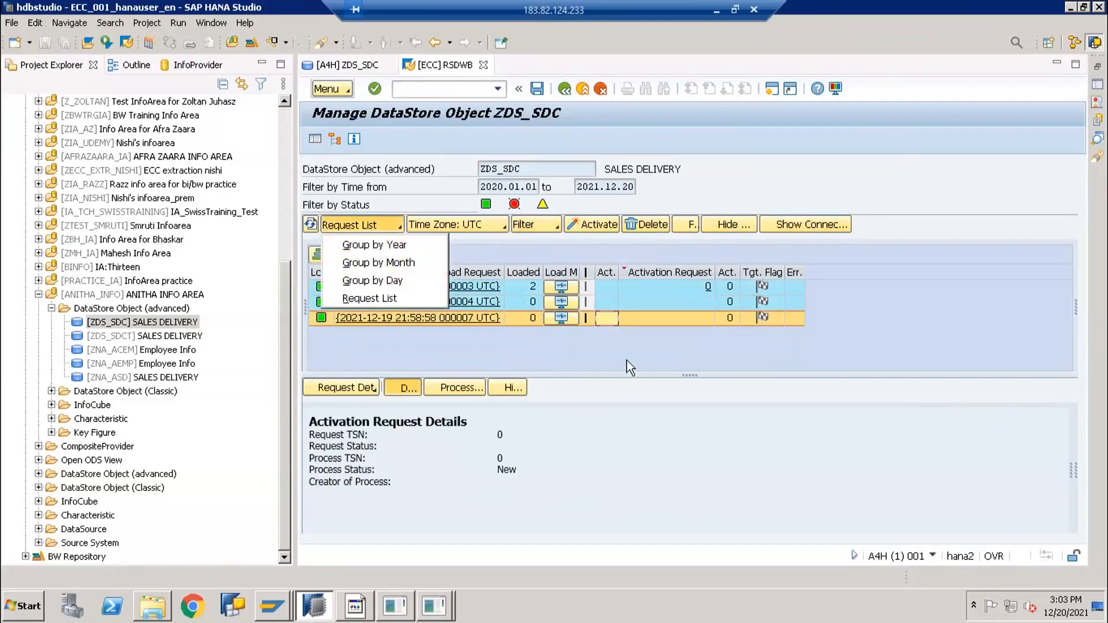
# Select the 2021-12-19 and 2021-12-20 requests to view their load details
pyautogui.click(652, 307)
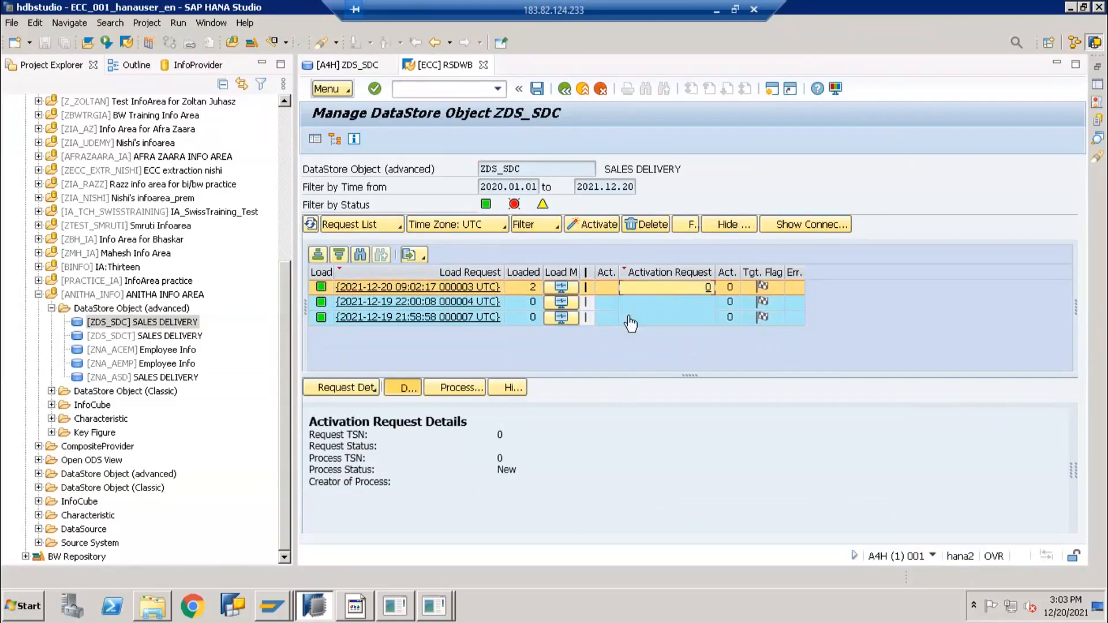
pyautogui.click(630, 318)
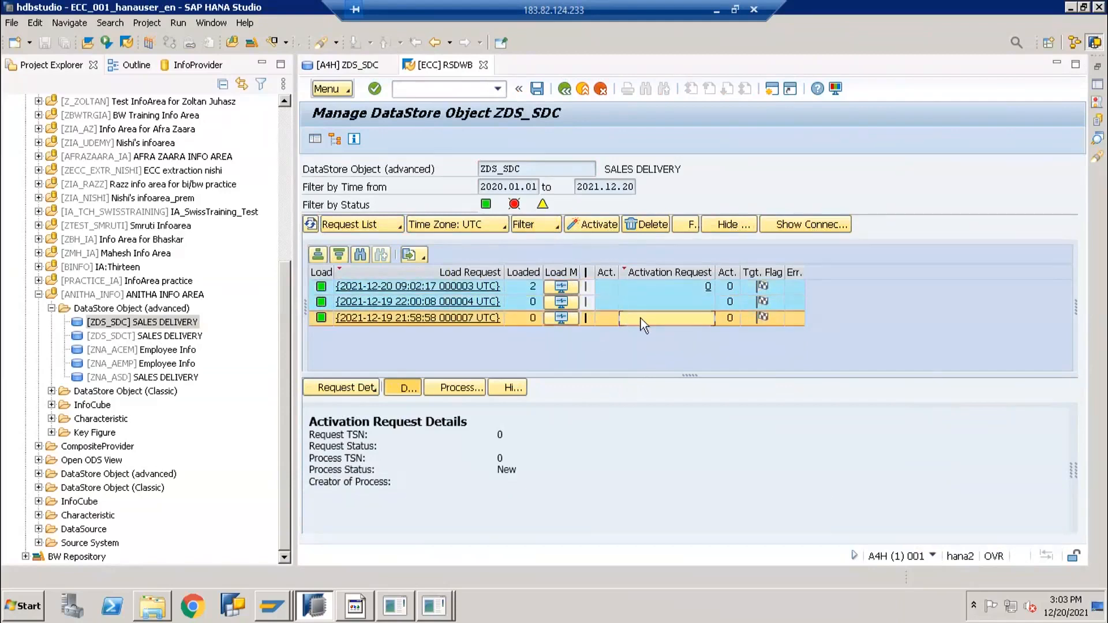
pyautogui.click(523, 286)
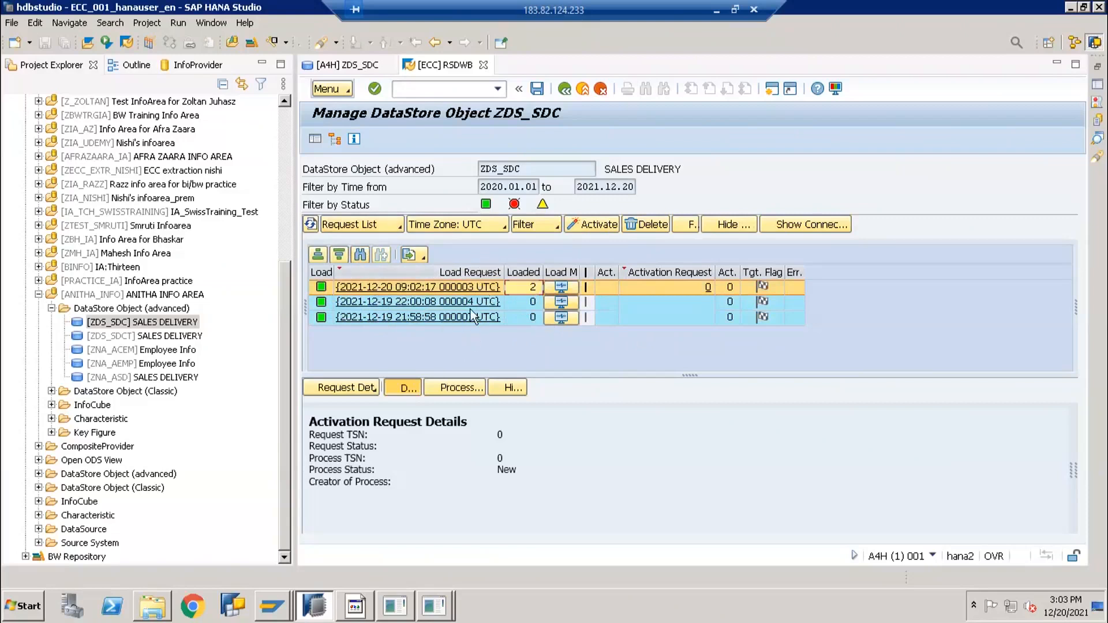
pyautogui.click(685, 318)
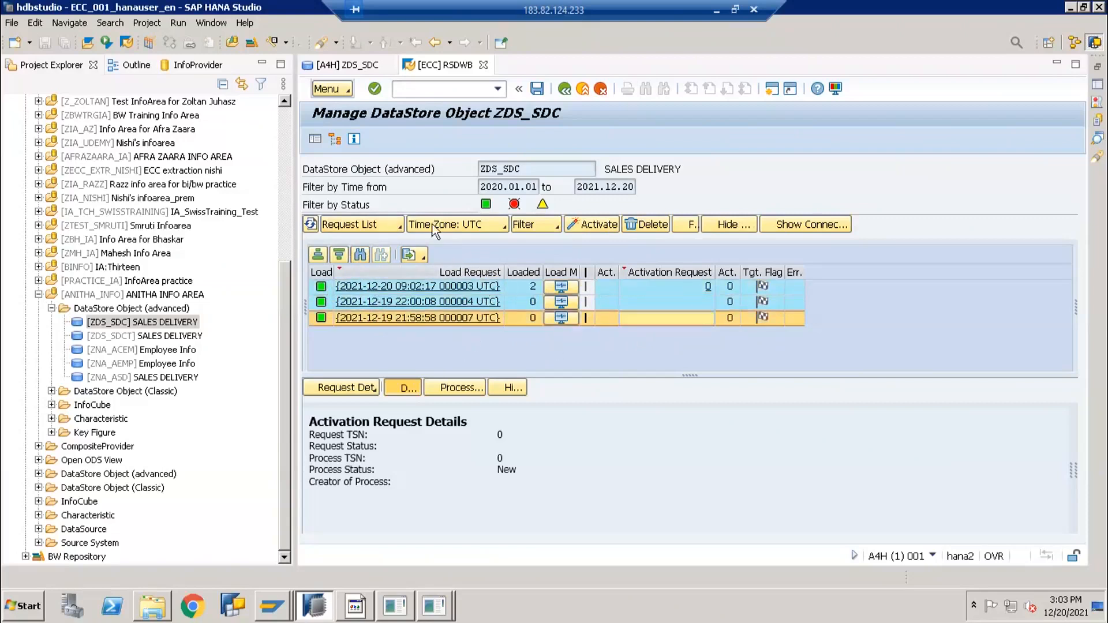
# Group the requests by month, check the 2021.12 row, then return to the individual list
pyautogui.click(389, 226)
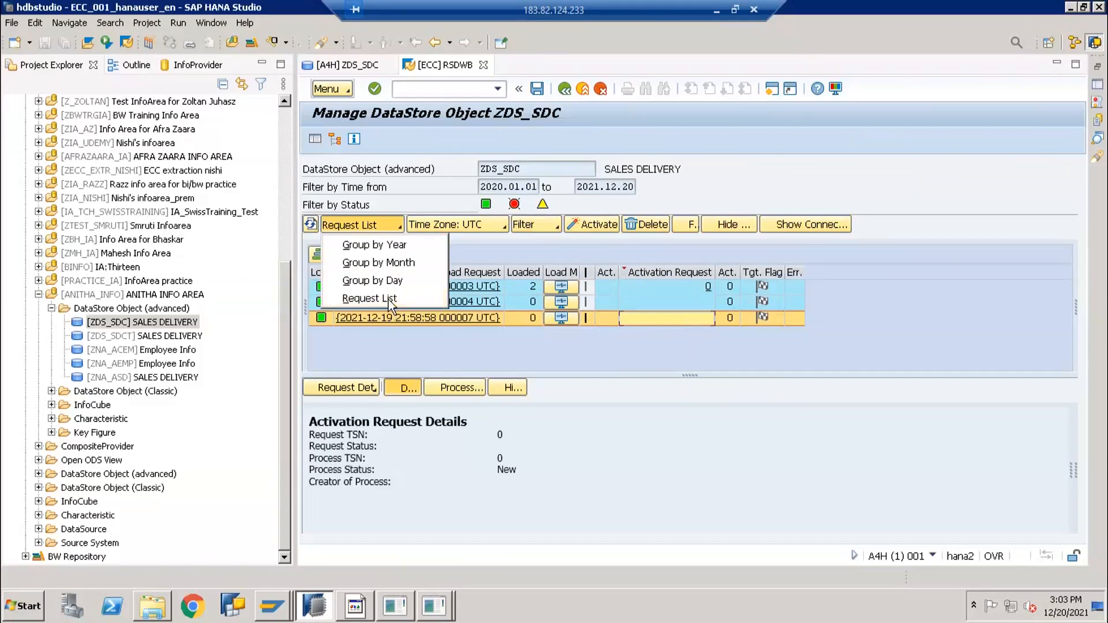
pyautogui.click(372, 231)
pyautogui.click(361, 225)
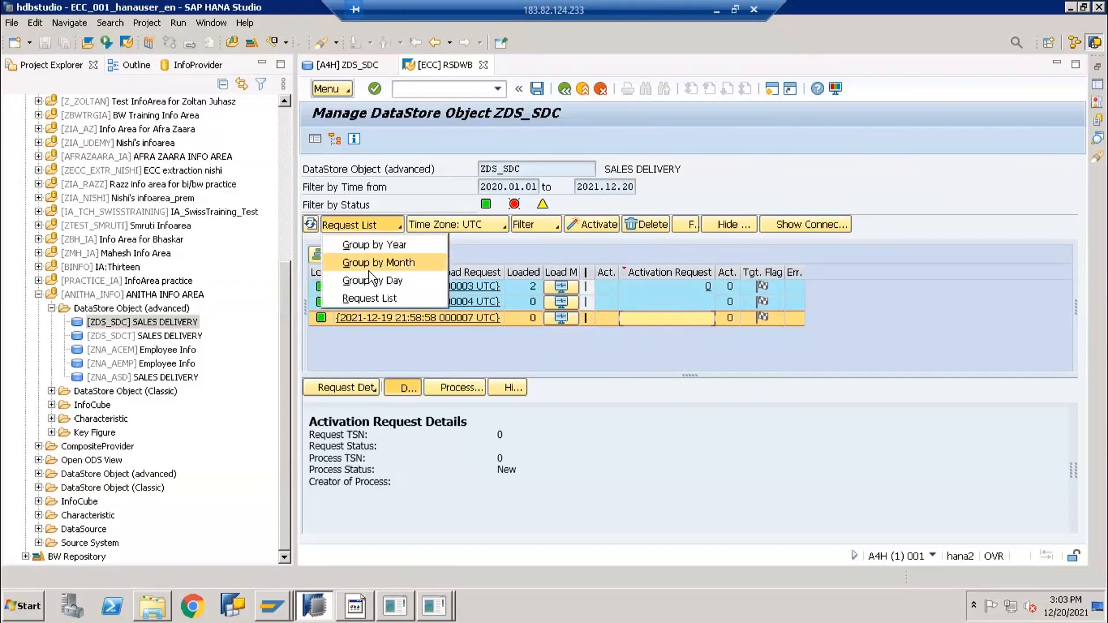
pyautogui.click(369, 265)
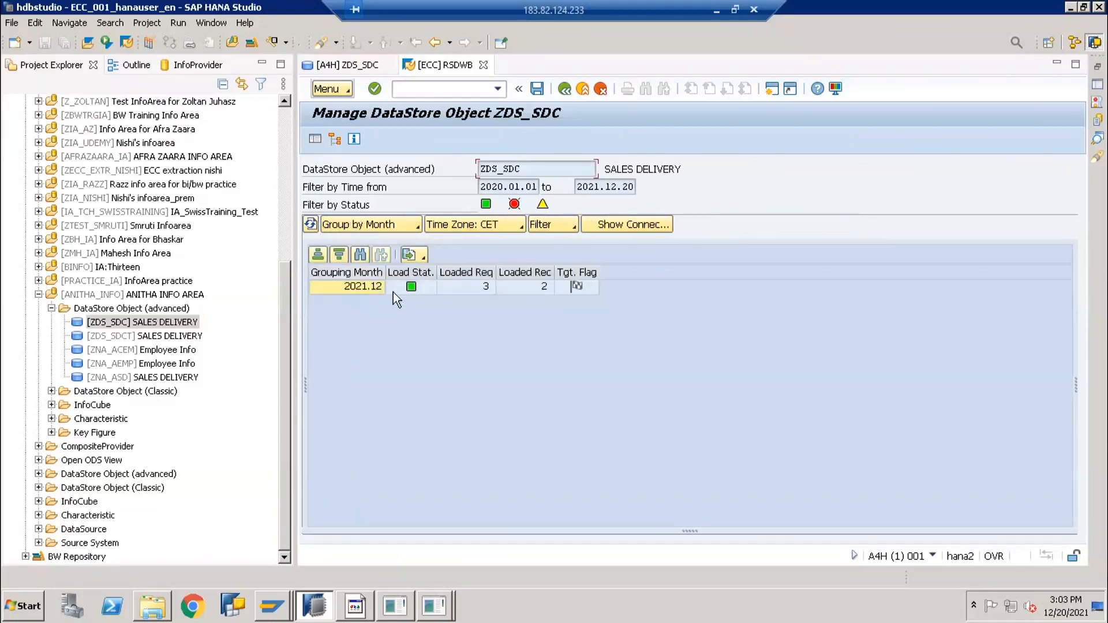
pyautogui.click(453, 288)
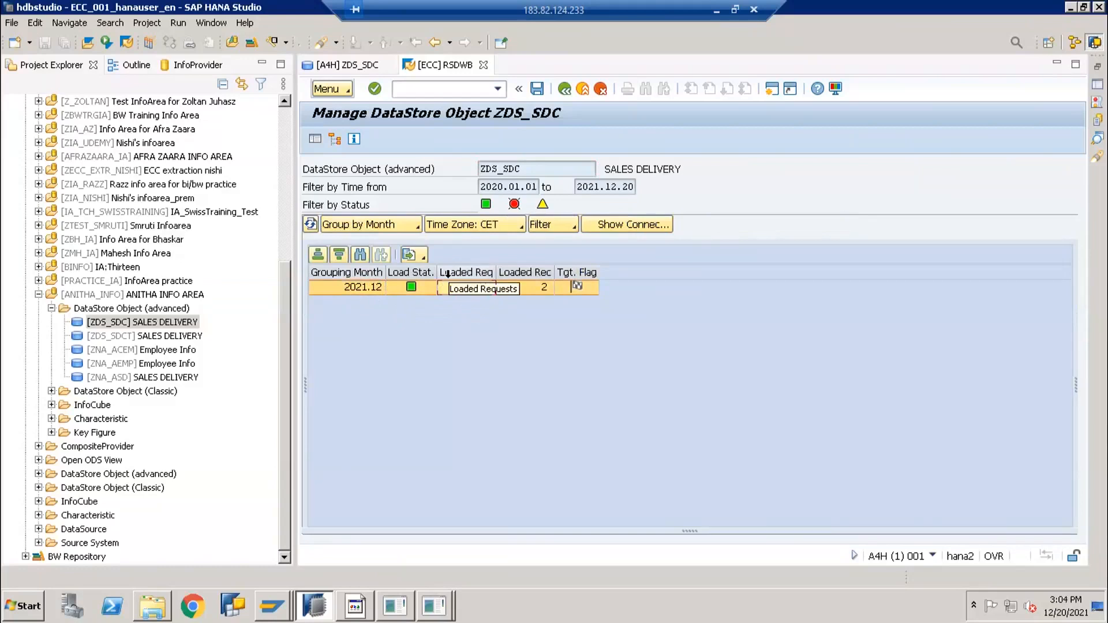
pyautogui.click(385, 231)
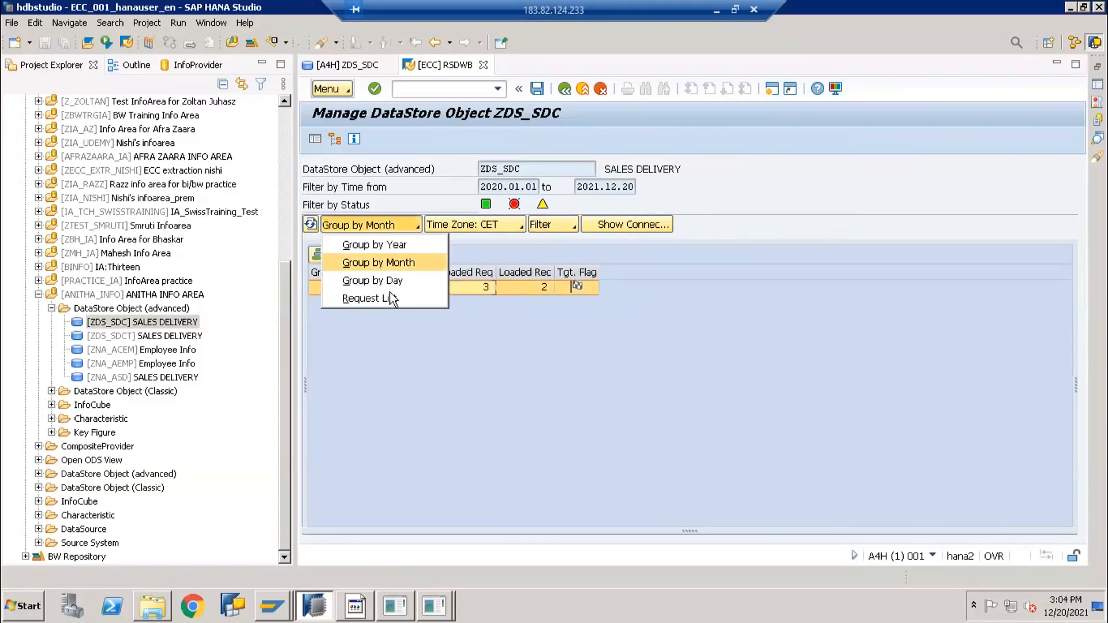
pyautogui.click(389, 282)
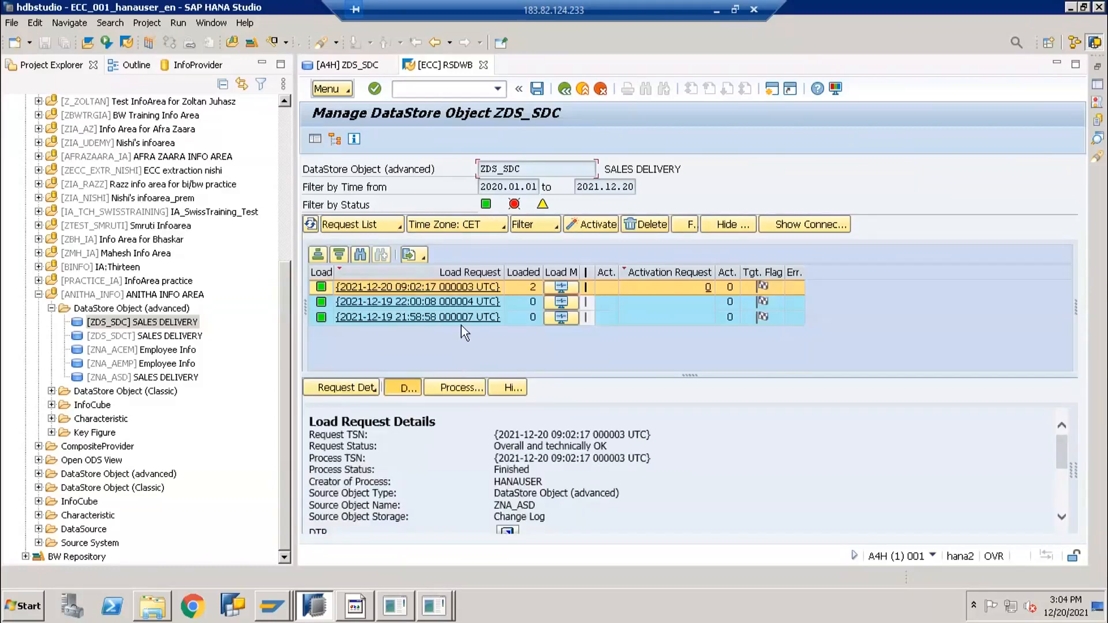
# Check the Filter options, then show activation details of the 21:58:58 request
pyautogui.click(535, 226)
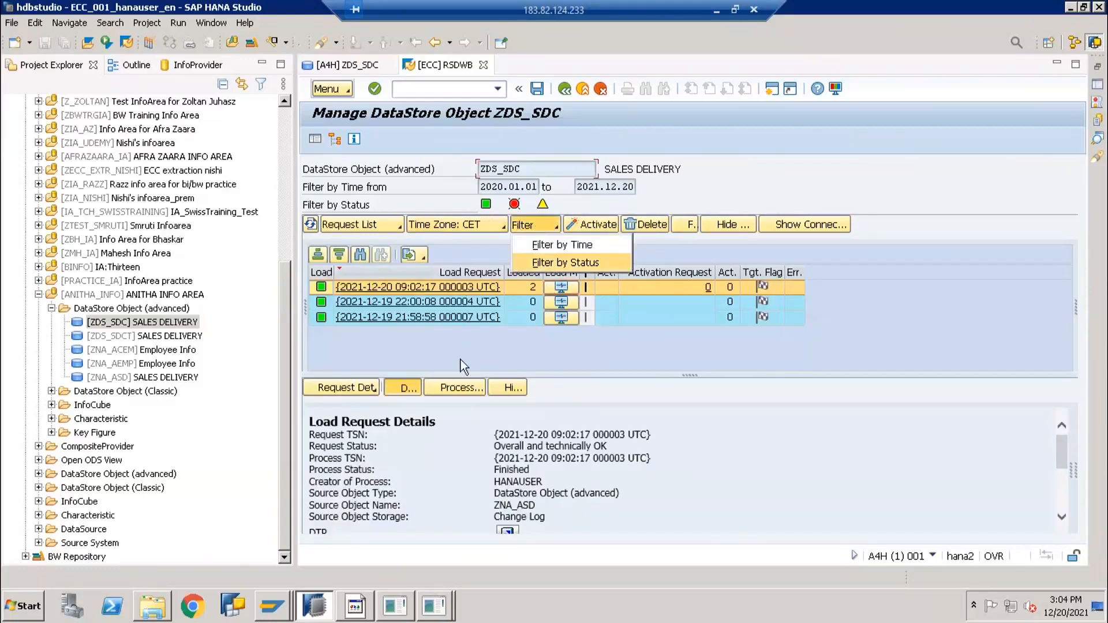
pyautogui.click(666, 318)
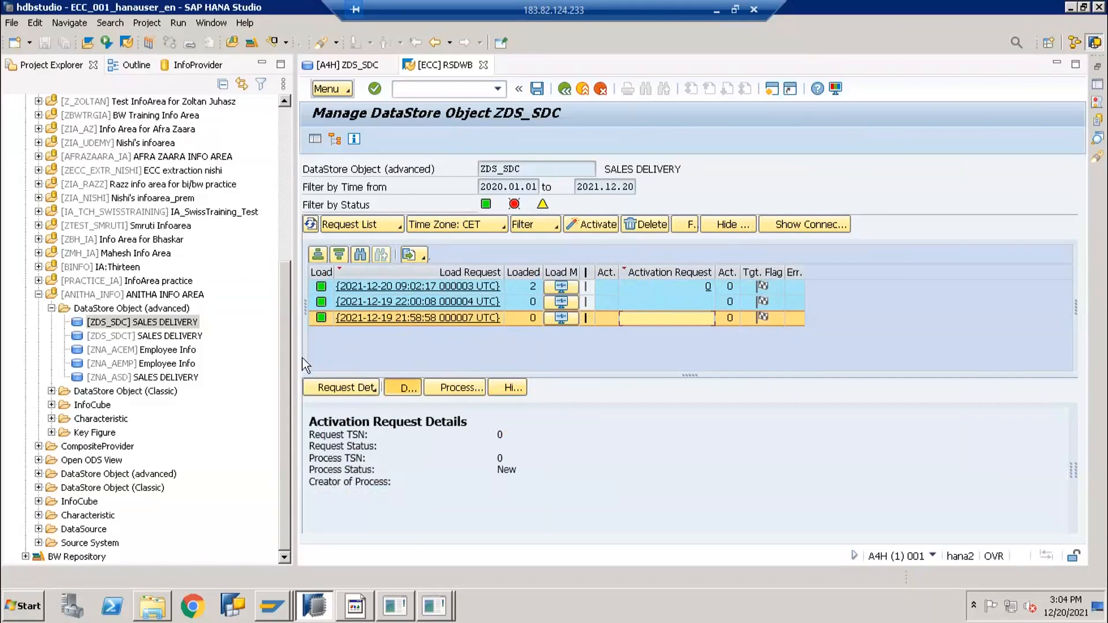
# Display ZDS_SDC's active data table /BIC/AZDS_SDC2 in the Data Browser, then open ZDS_SDCT
pyautogui.click(344, 90)
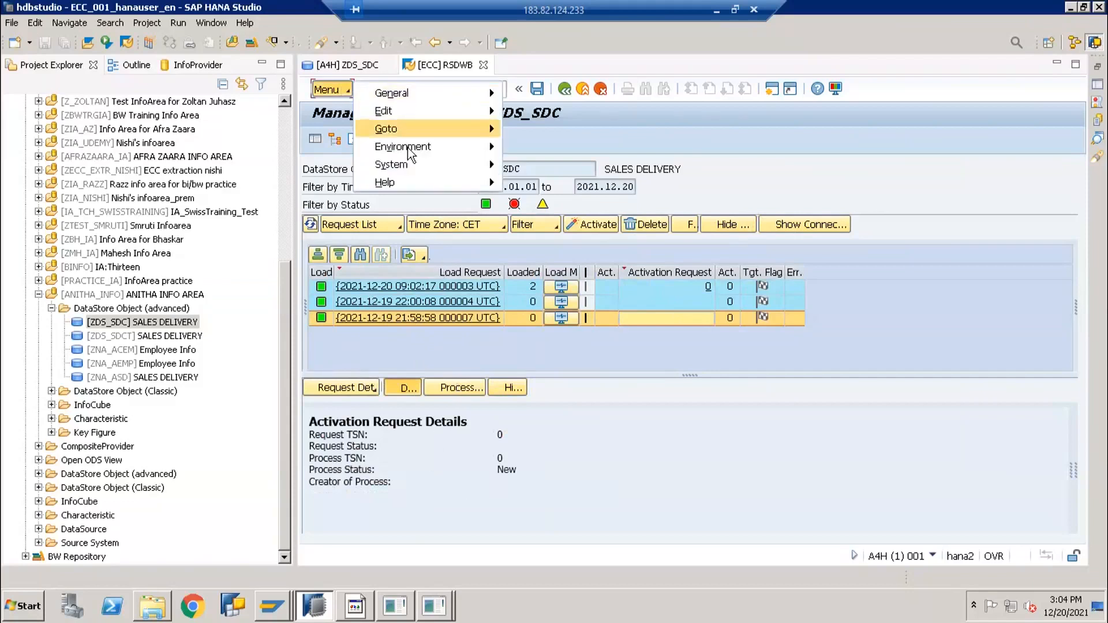
pyautogui.moveTo(407, 148)
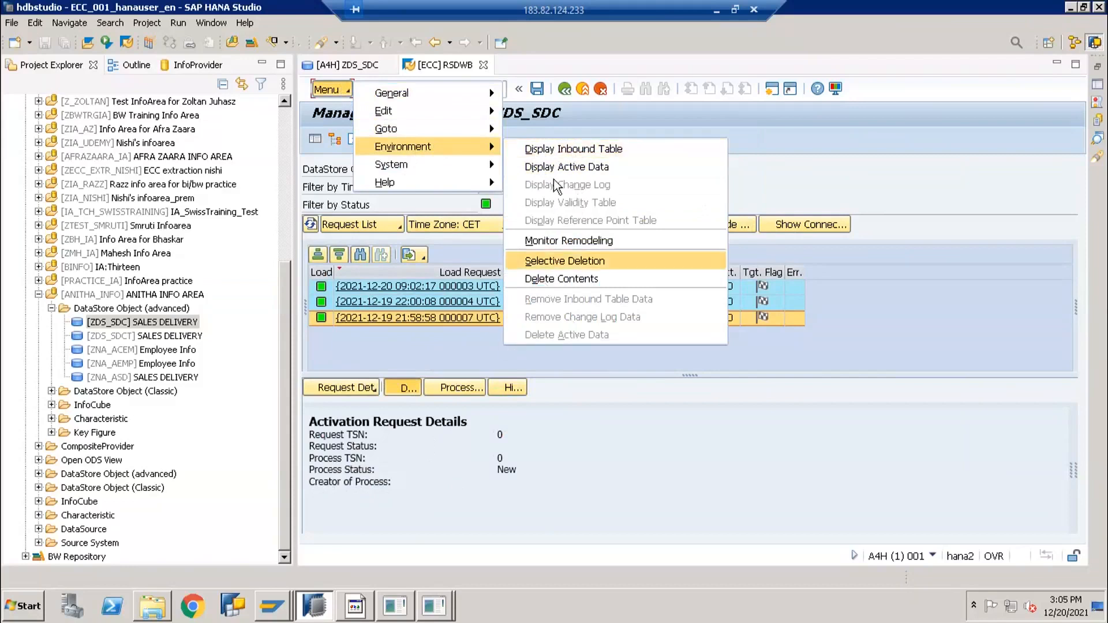
pyautogui.click(332, 90)
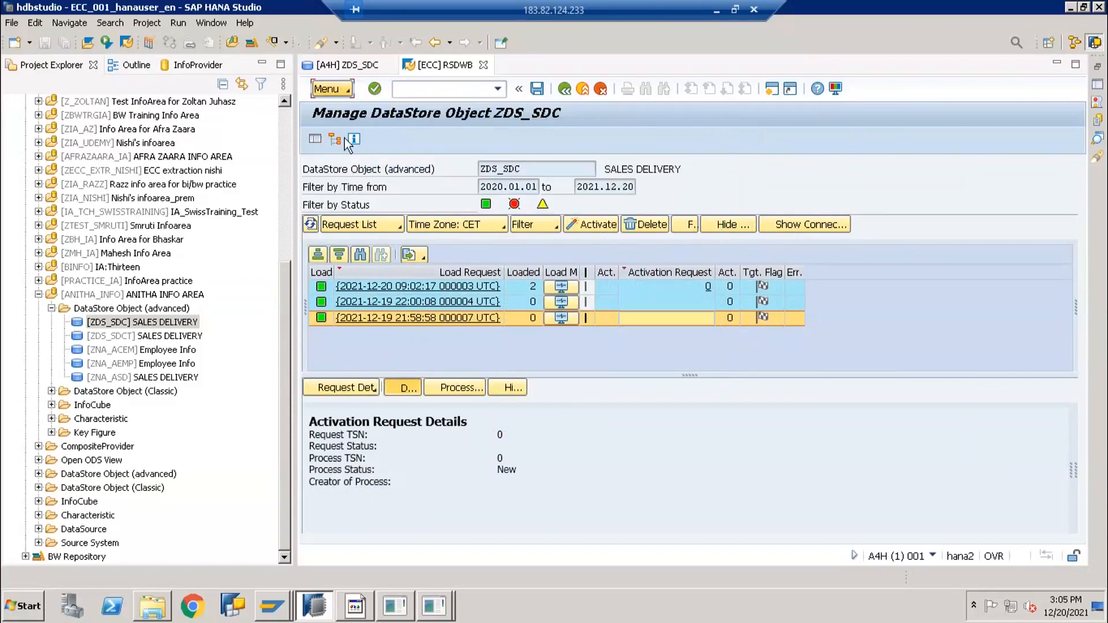
pyautogui.click(331, 90)
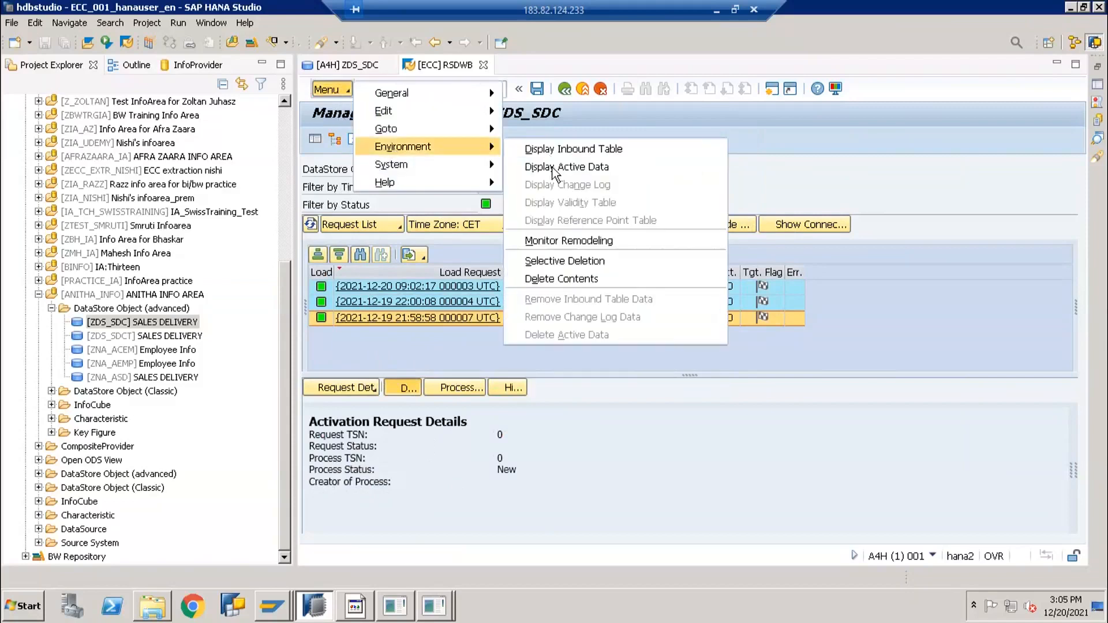
pyautogui.click(554, 168)
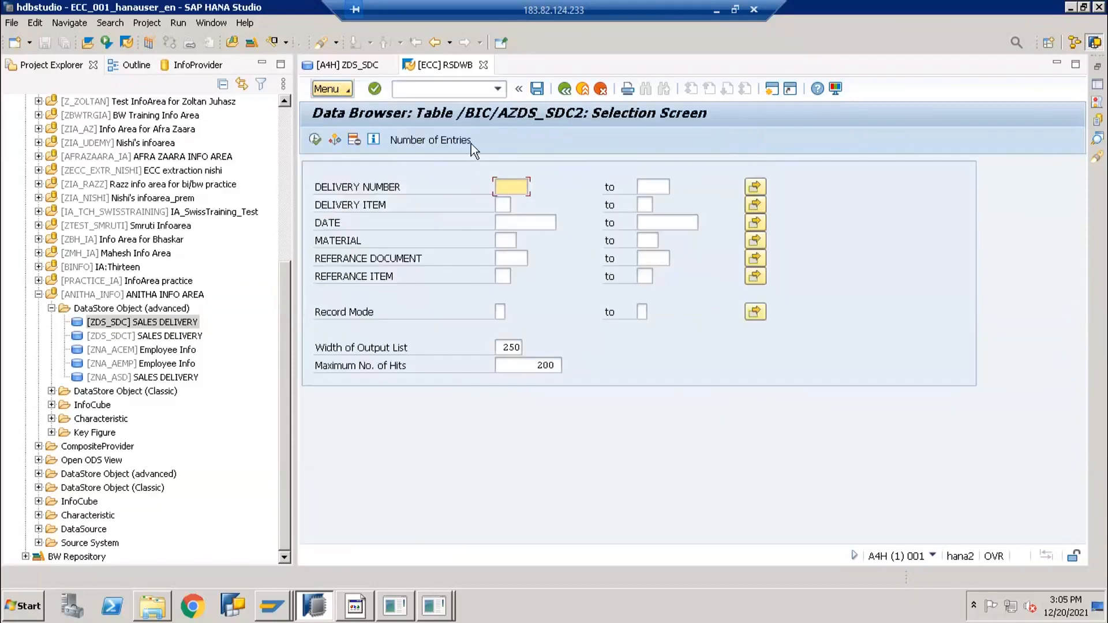
pyautogui.click(337, 140)
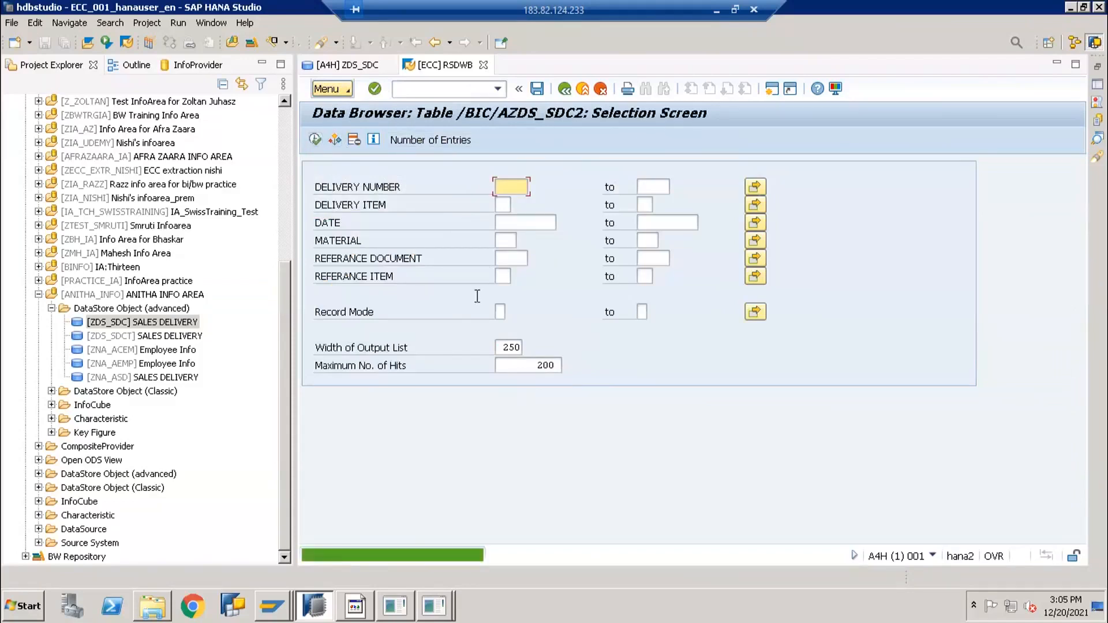
pyautogui.click(518, 88)
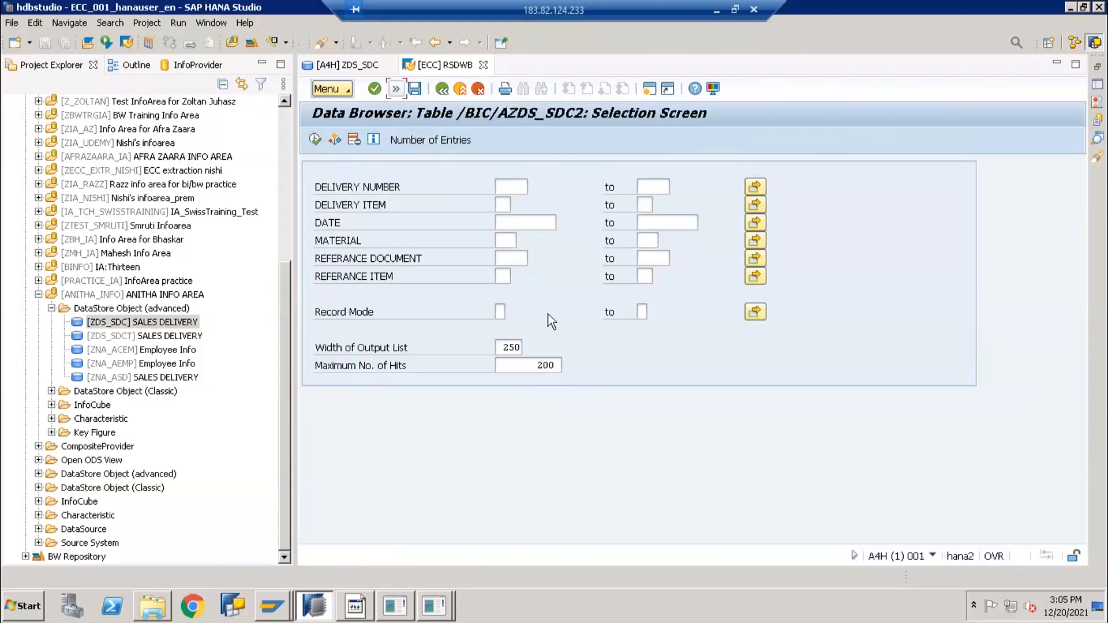
pyautogui.doubleClick(159, 337)
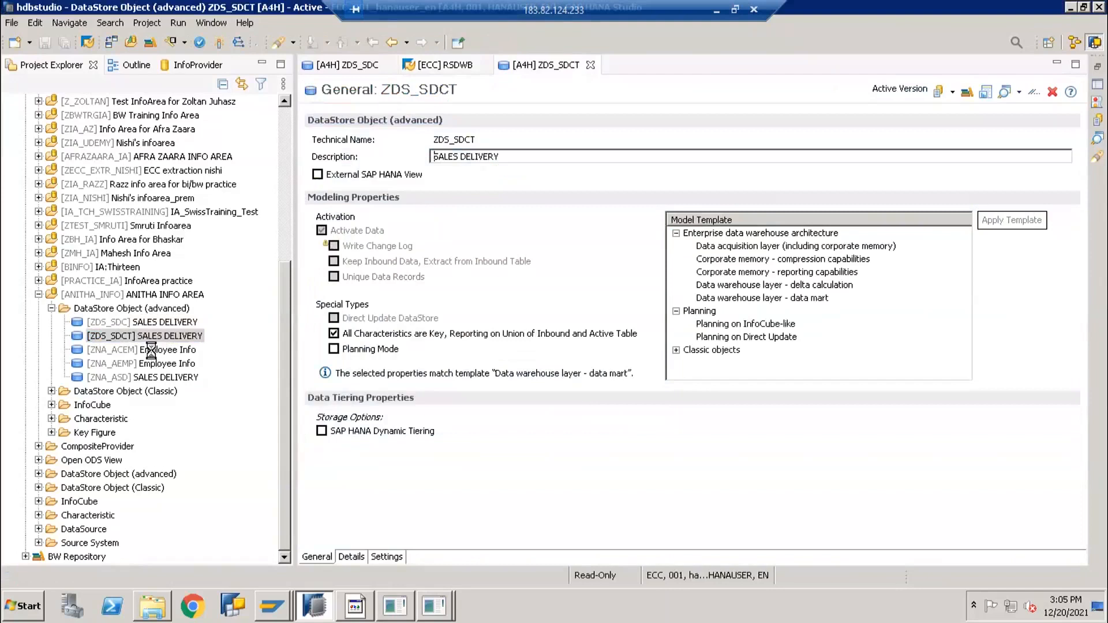
# Open ZNA_ACEM Employee Info and its empty manage screen, then open ZNA_AEMP
pyautogui.click(155, 349)
pyautogui.doubleClick(155, 349)
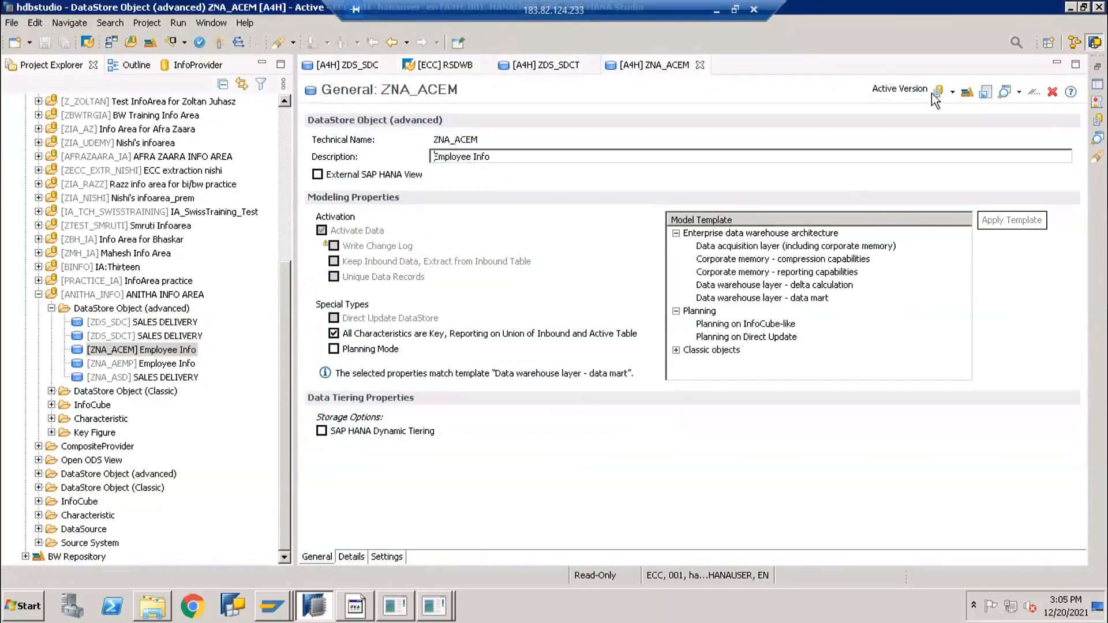
pyautogui.click(966, 93)
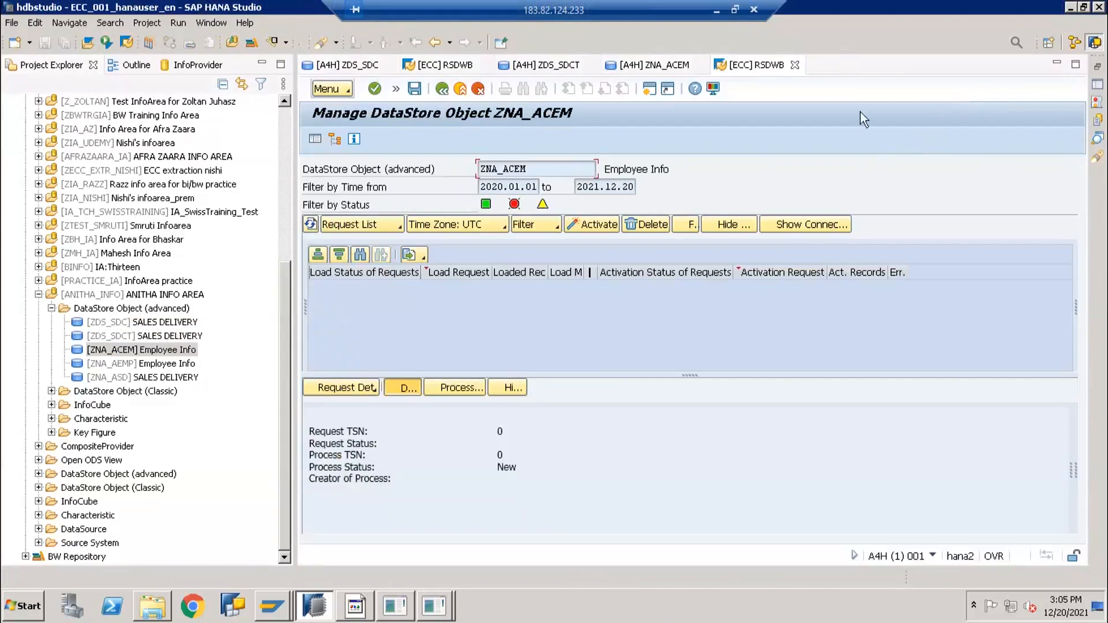
pyautogui.click(330, 89)
pyautogui.moveTo(393, 165)
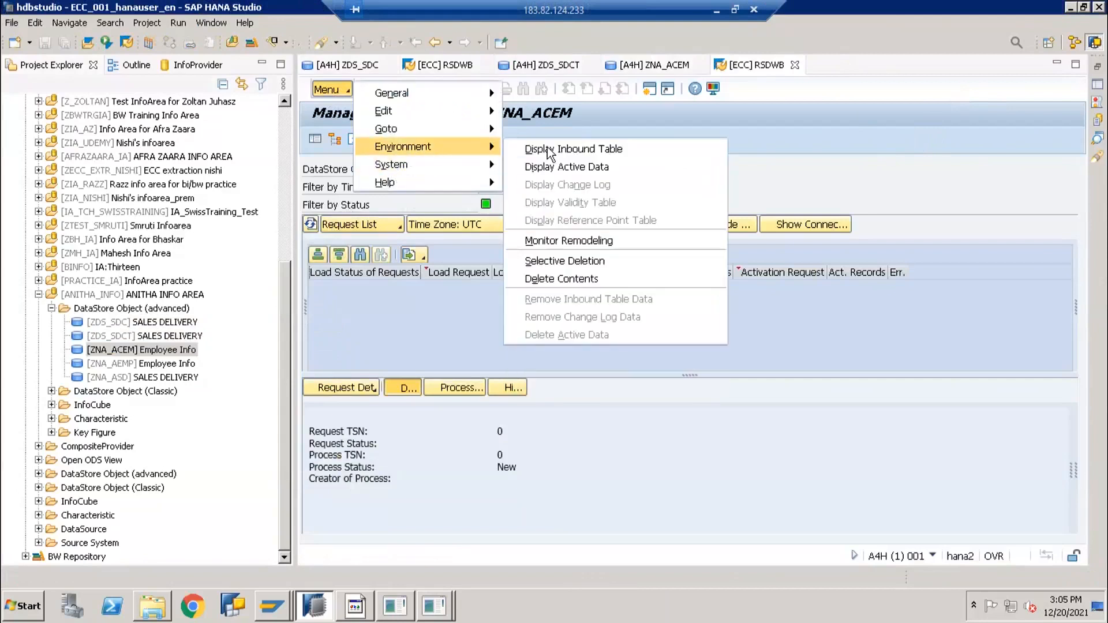
pyautogui.click(581, 166)
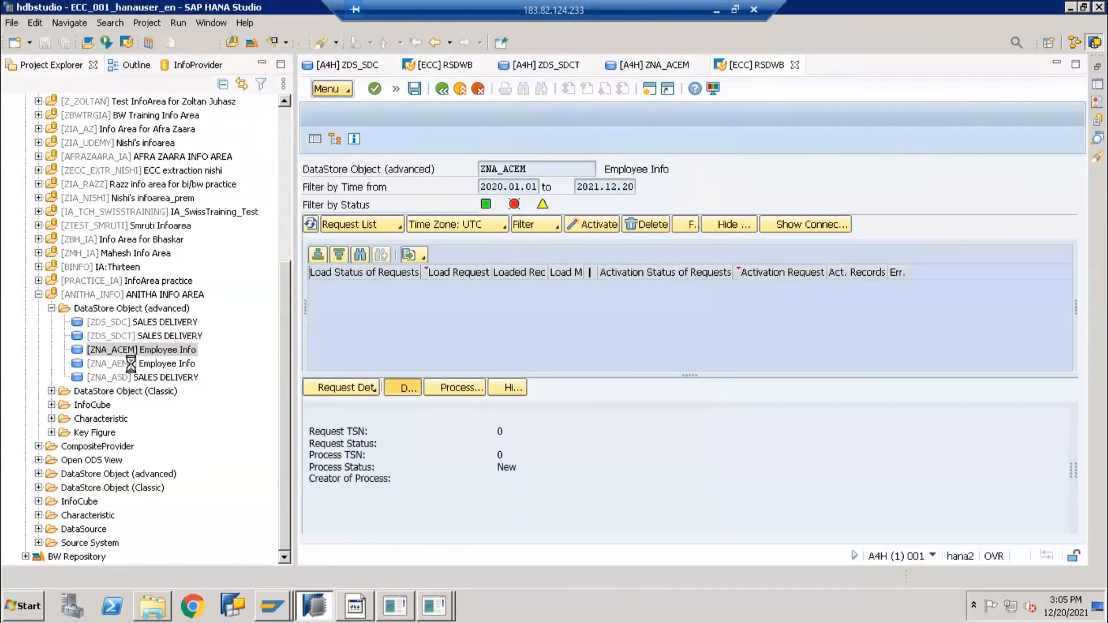
pyautogui.doubleClick(132, 363)
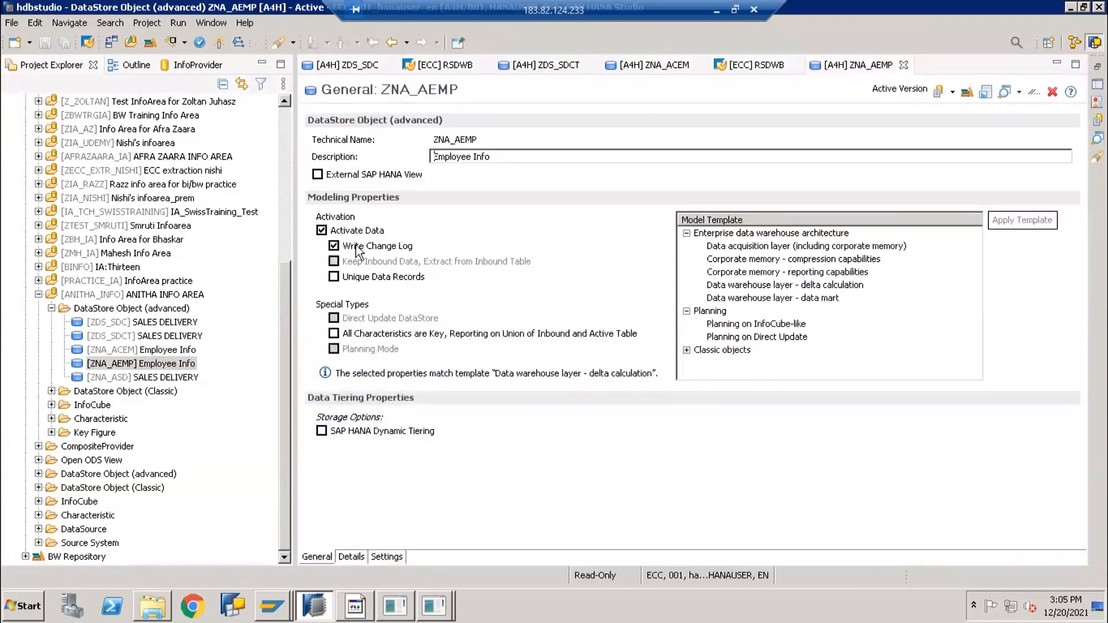
# Open the ZNA_AEMP management screen and browse its Environment menu options
pyautogui.click(967, 94)
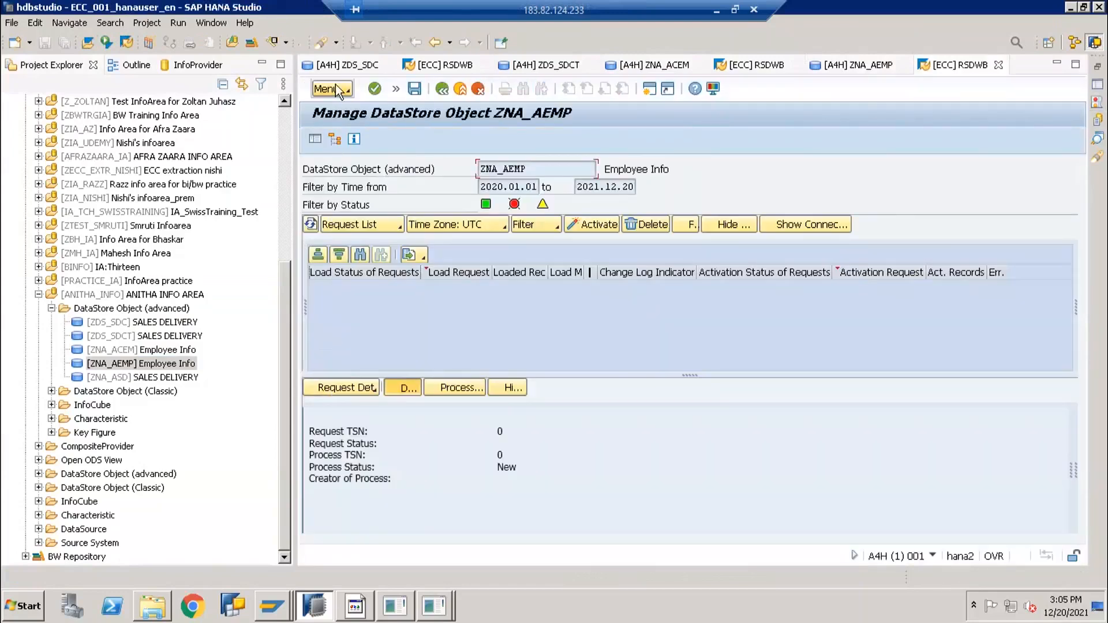
pyautogui.click(334, 90)
pyautogui.moveTo(368, 145)
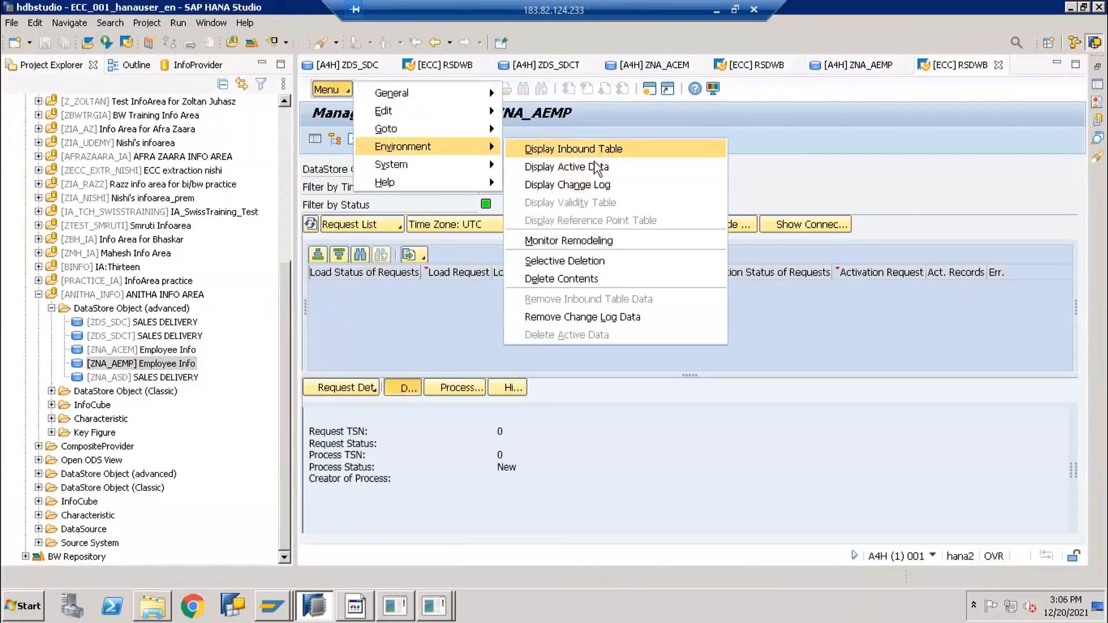
pyautogui.click(445, 302)
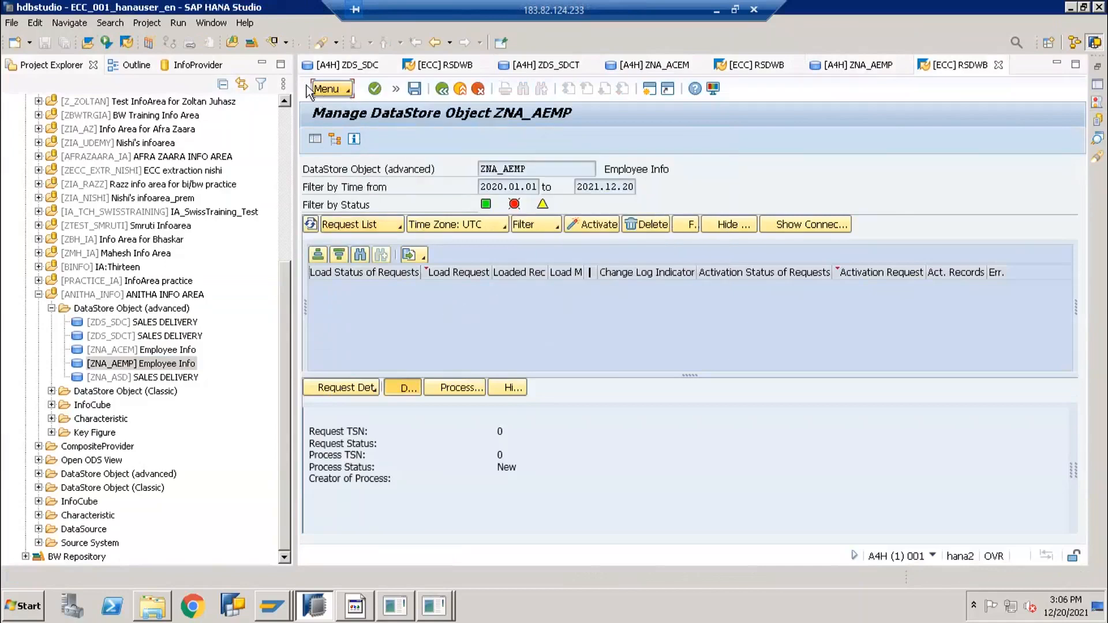
pyautogui.click(335, 89)
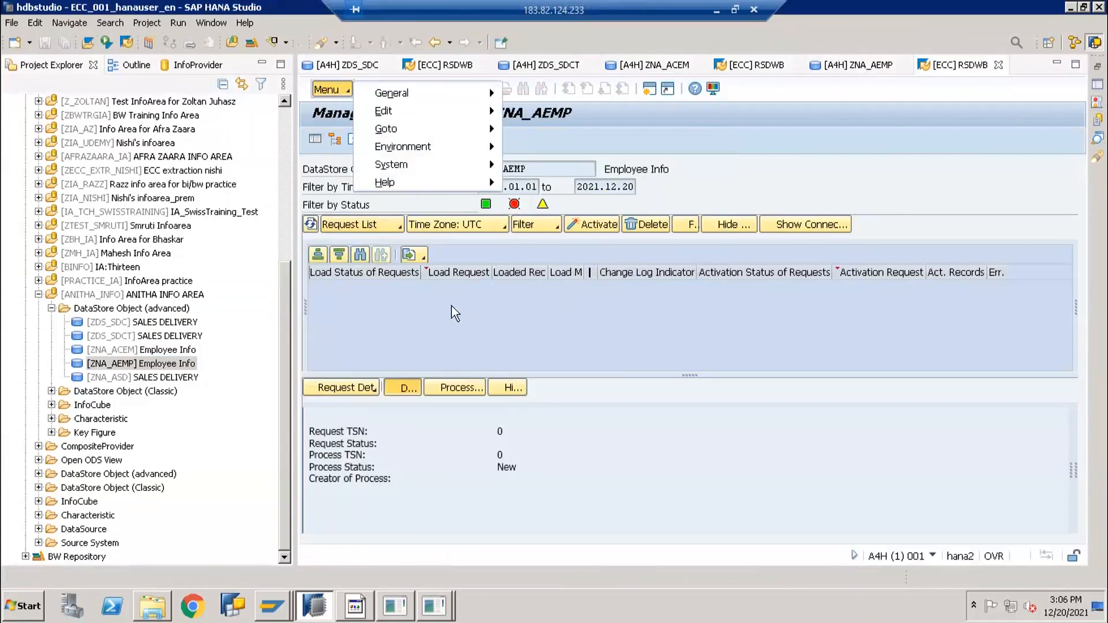
pyautogui.click(451, 307)
# Check ZNA_AEMP's empty request list and return to the ZDS_SDC editor
pyautogui.click(360, 222)
pyautogui.click(564, 257)
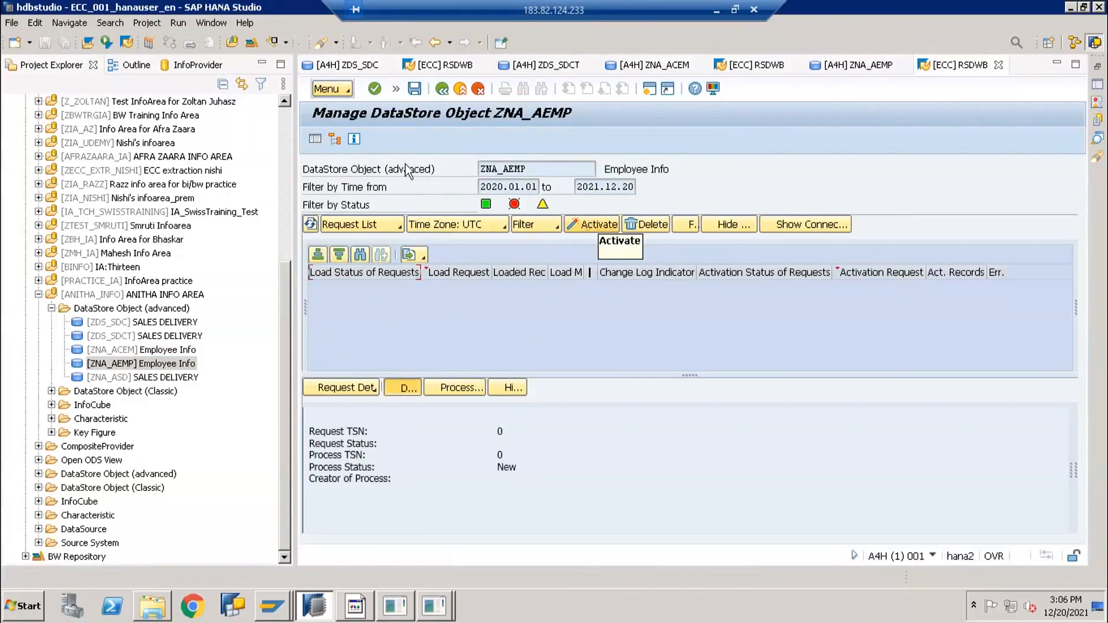
pyautogui.click(353, 66)
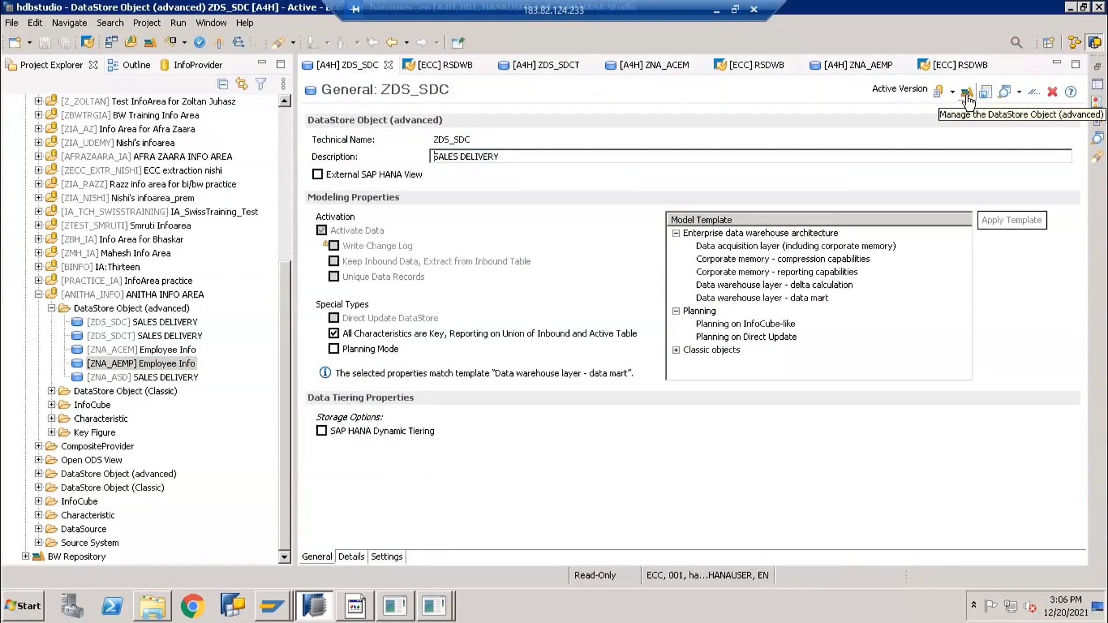
pyautogui.click(283, 605)
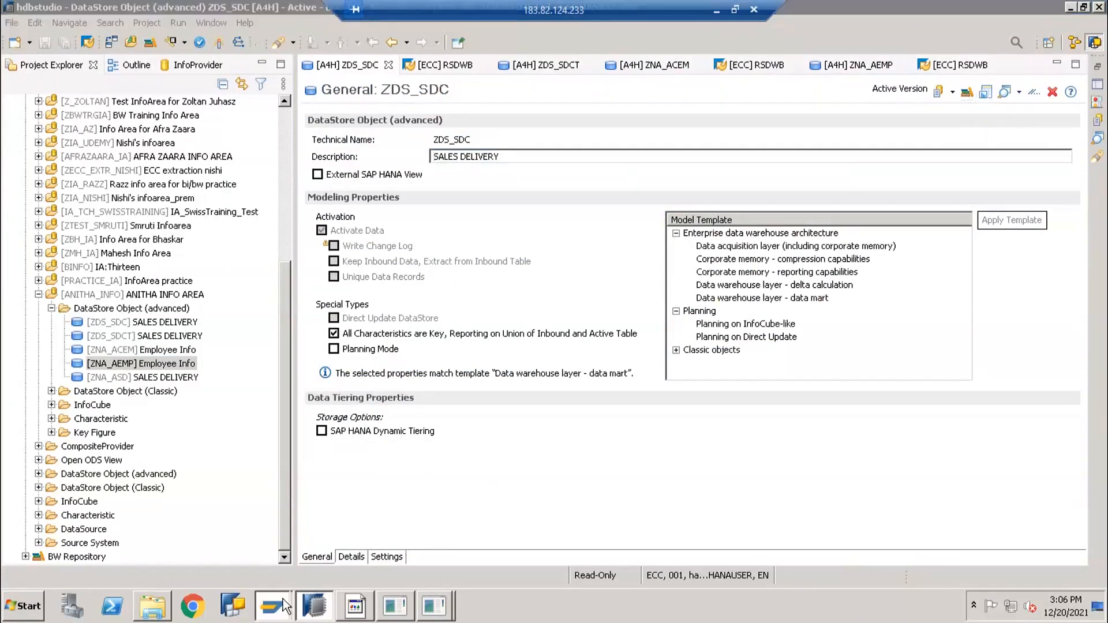
pyautogui.click(289, 567)
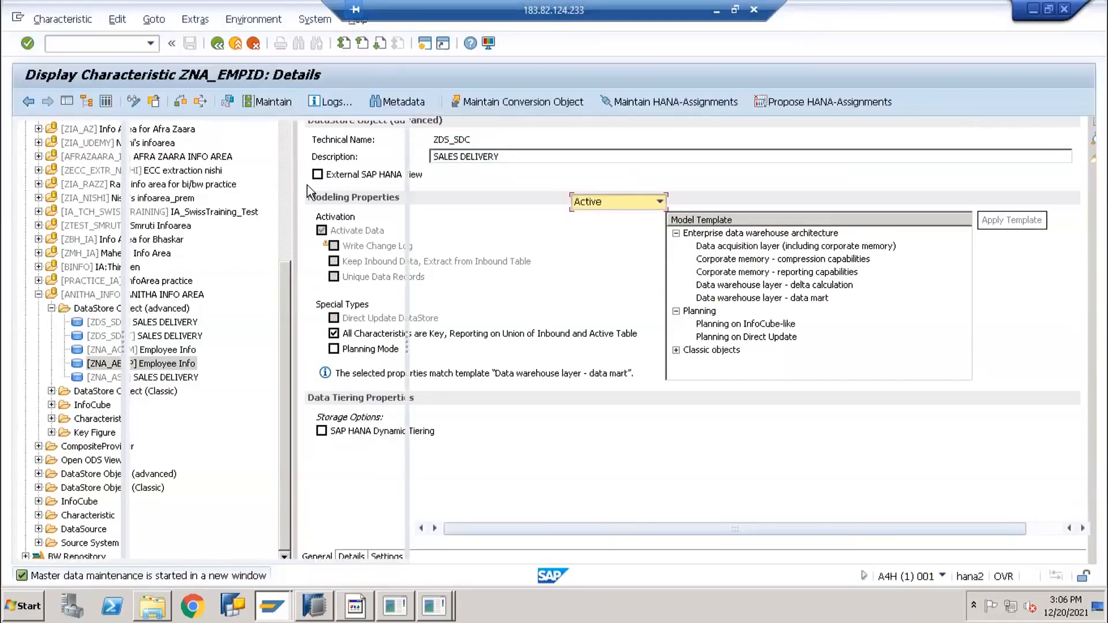
pyautogui.click(114, 42)
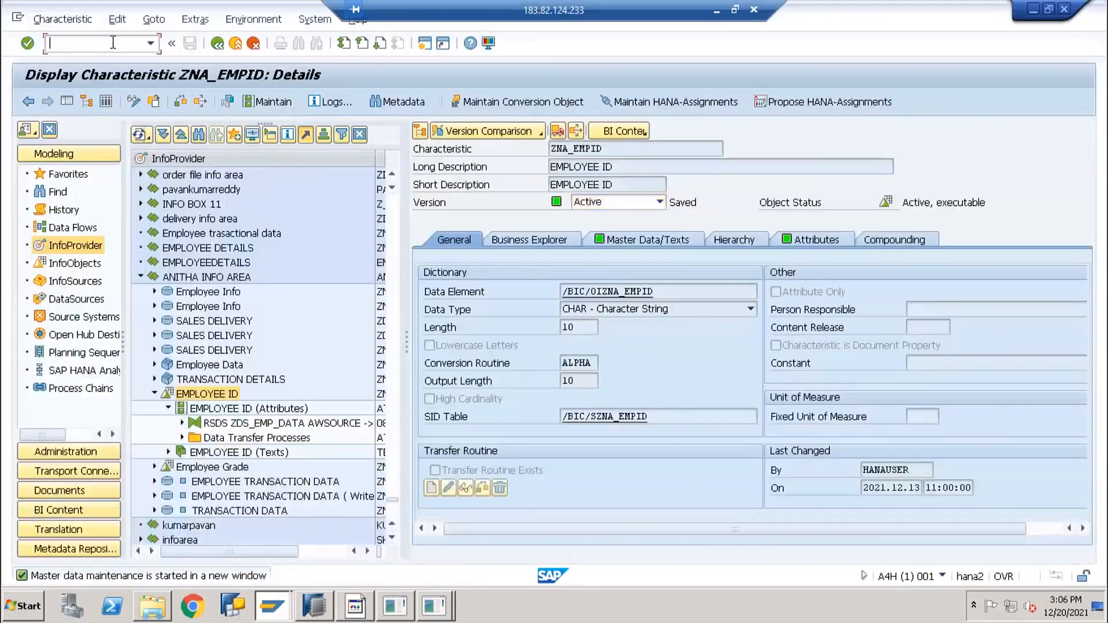
pyautogui.write('/orsm')
pyautogui.press('BackSpace')
pyautogui.write('manag')
pyautogui.press('Return')
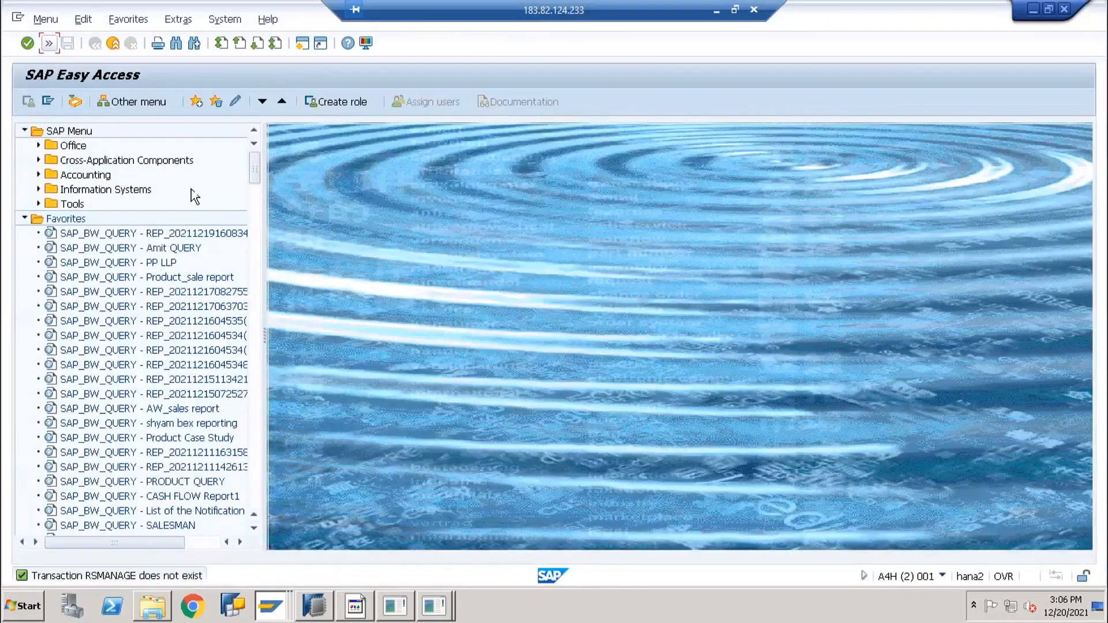
pyautogui.press('Return')
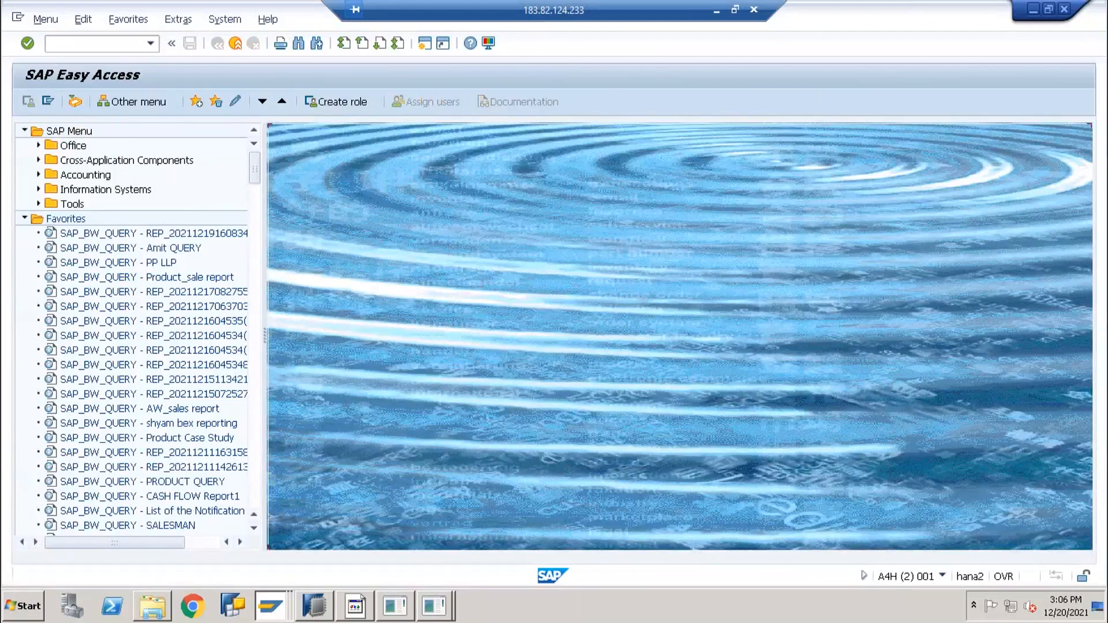
pyautogui.click(1034, 9)
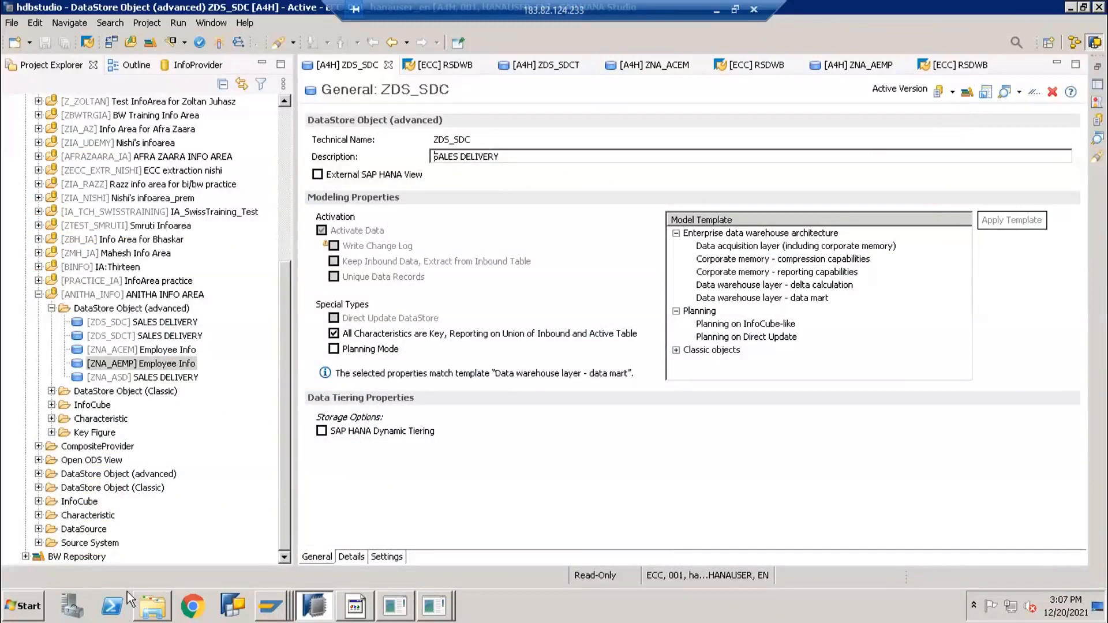
pyautogui.moveTo(436, 615)
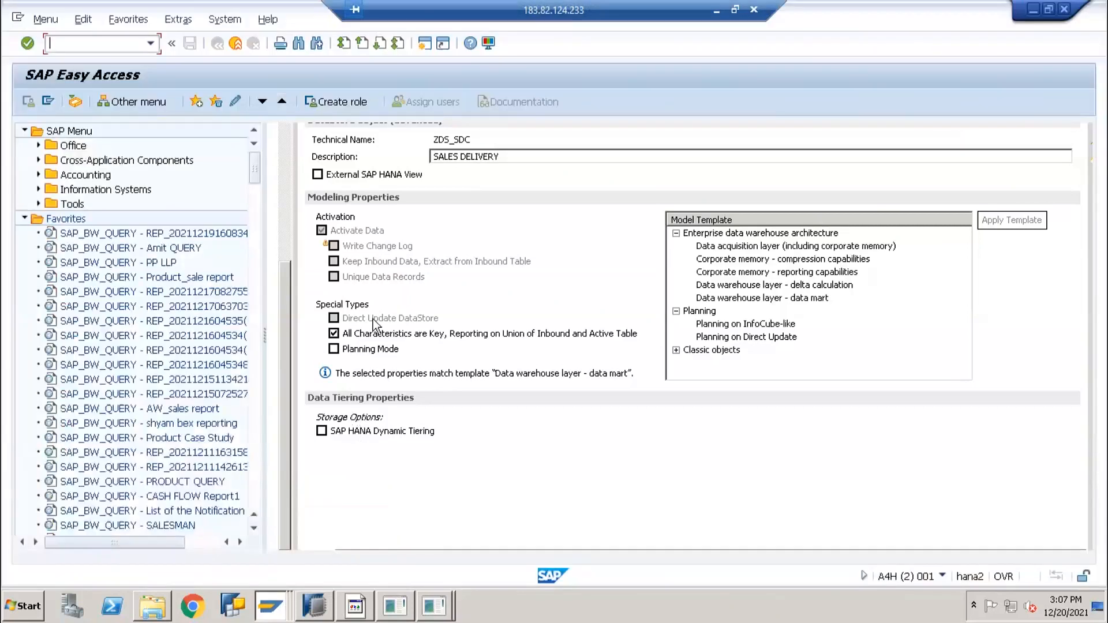
pyautogui.write('rsmng')
pyautogui.press('Return')
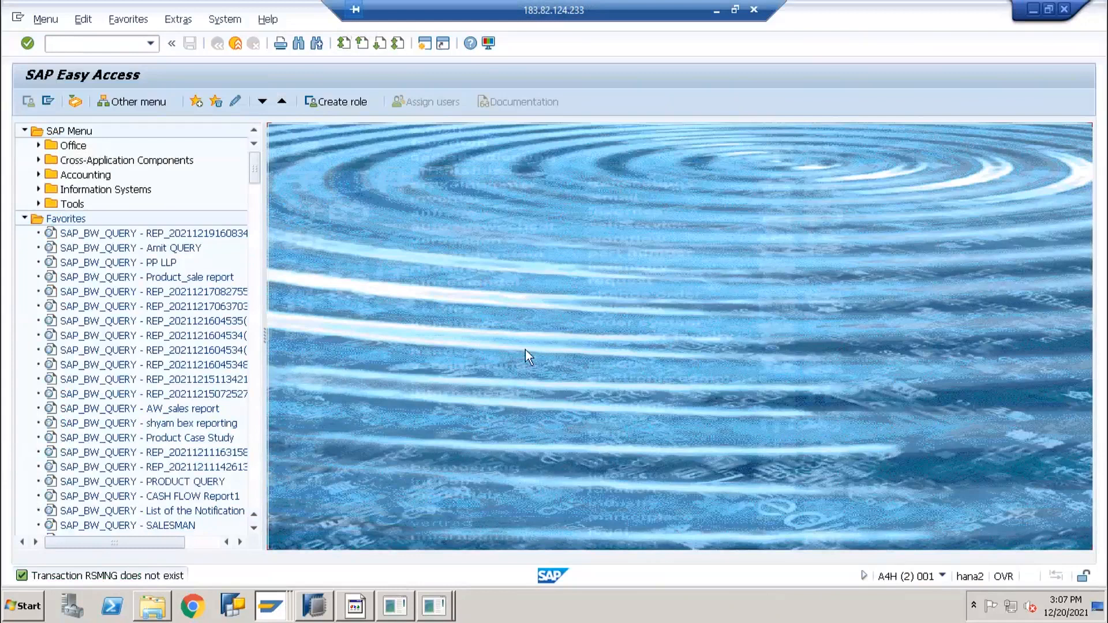
pyautogui.click(122, 43)
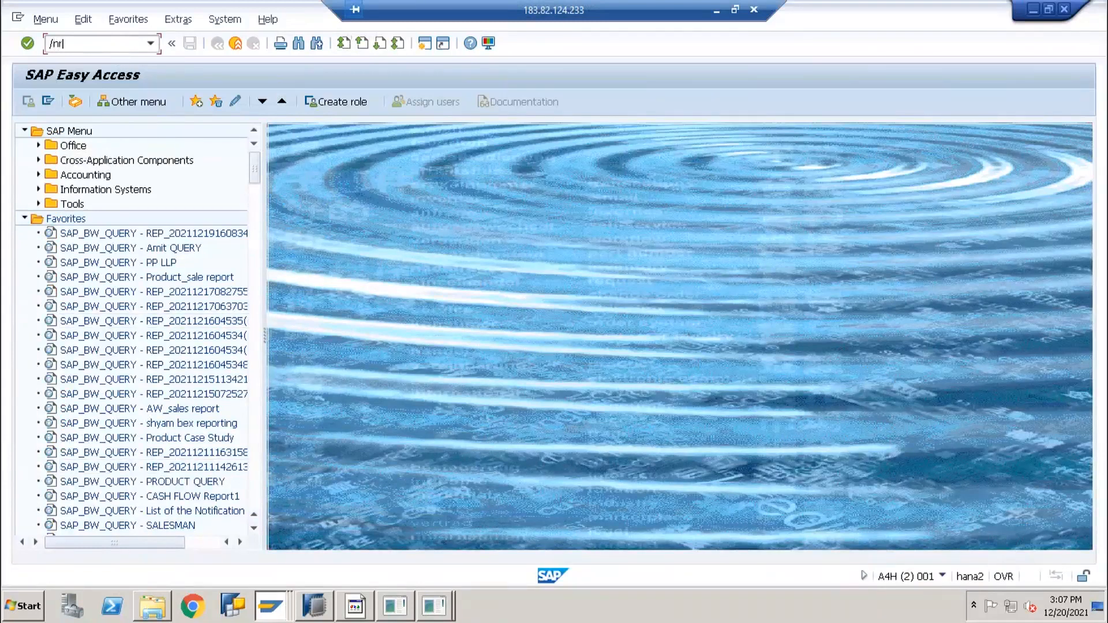
pyautogui.write('g')
pyautogui.press('Return')
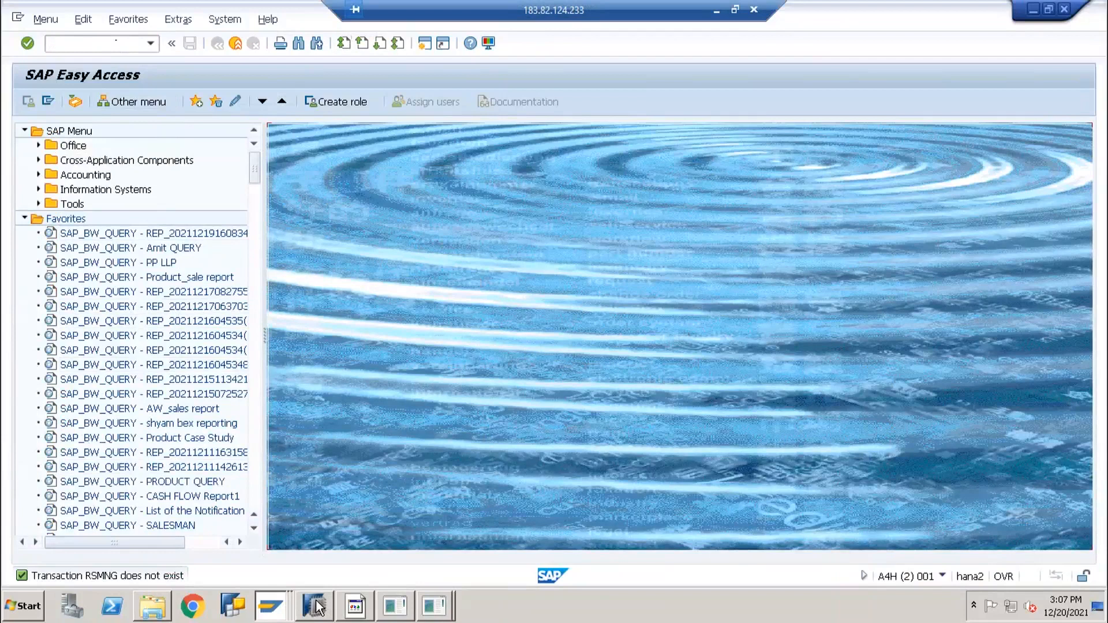
pyautogui.click(276, 604)
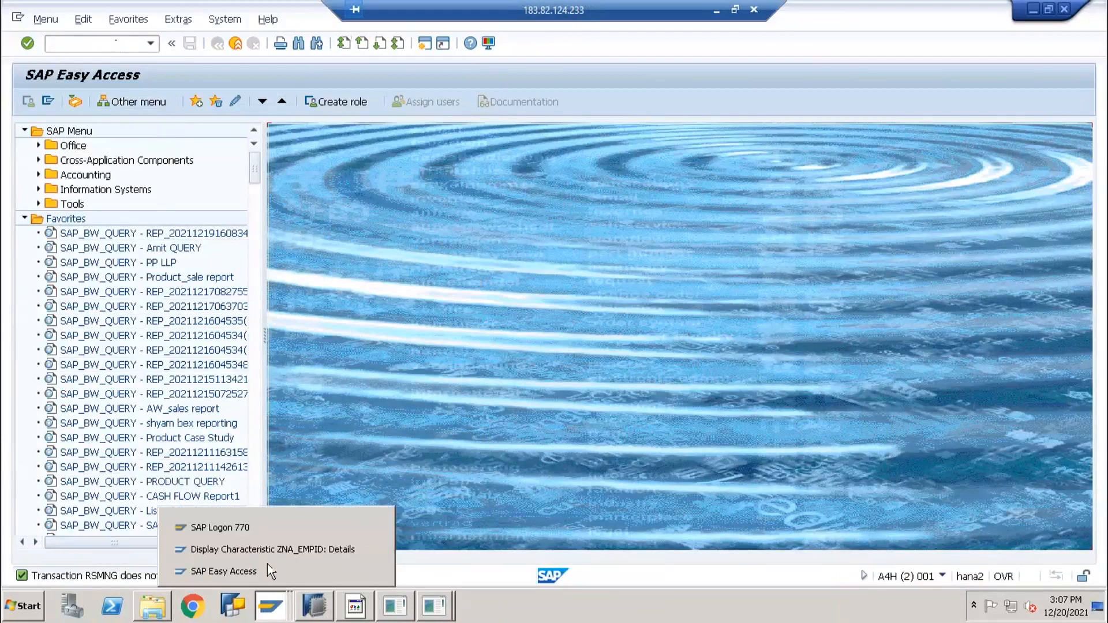
pyautogui.click(268, 564)
pyautogui.click(270, 604)
pyautogui.click(266, 548)
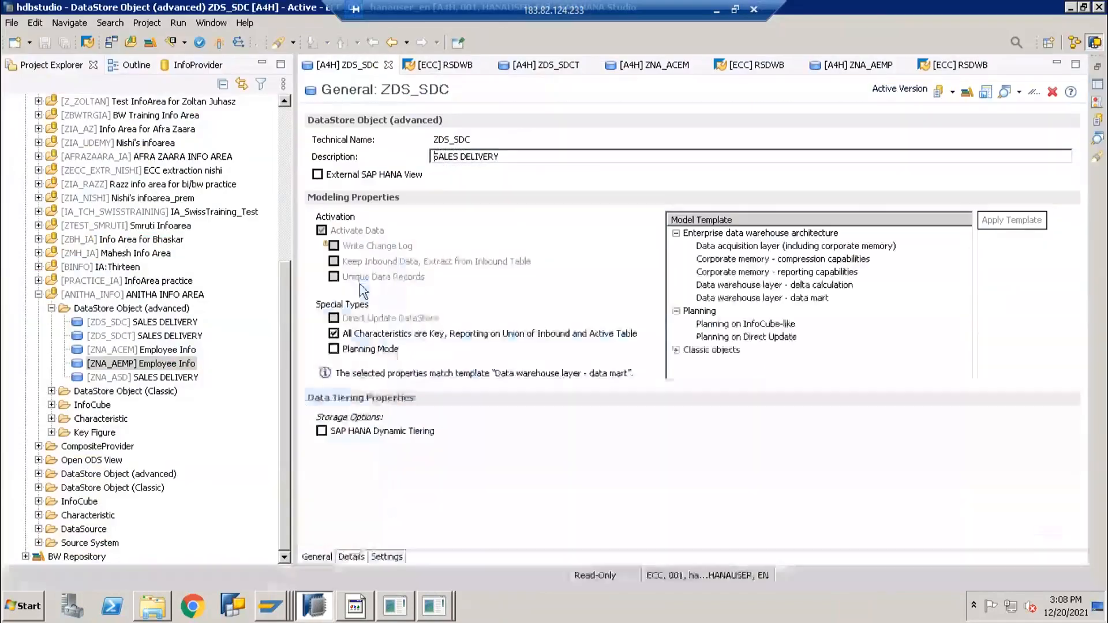
pyautogui.click(332, 613)
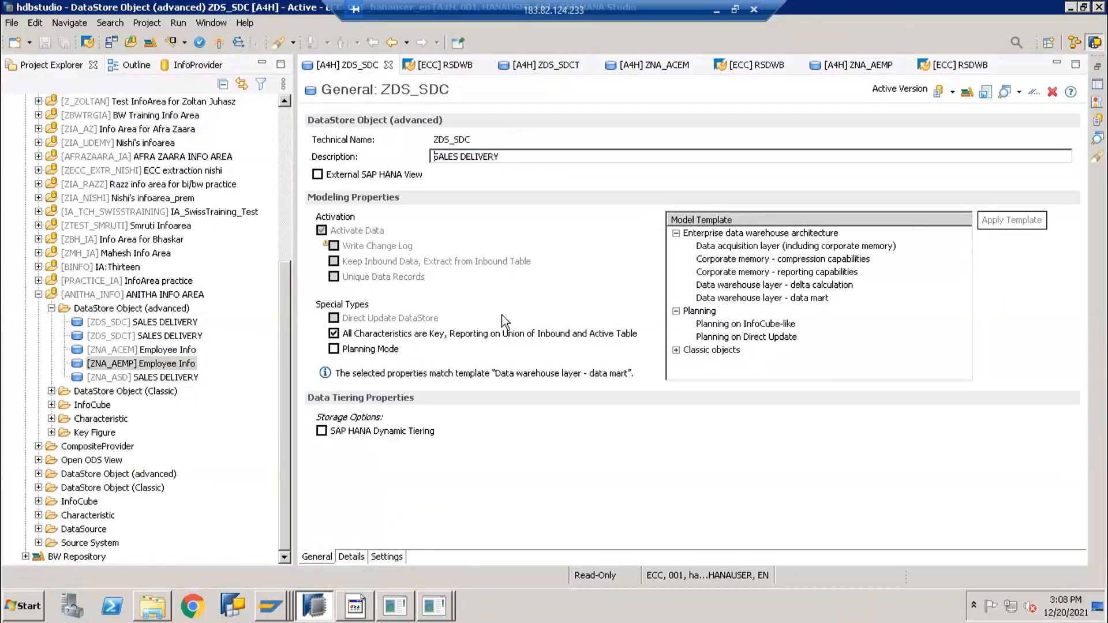
# Close the data browser plus the ZDS_SDCT, ZNA_ACEM, ZNA_AEMP and ZDS_SDC editor and management tabs
pyautogui.click(80, 349)
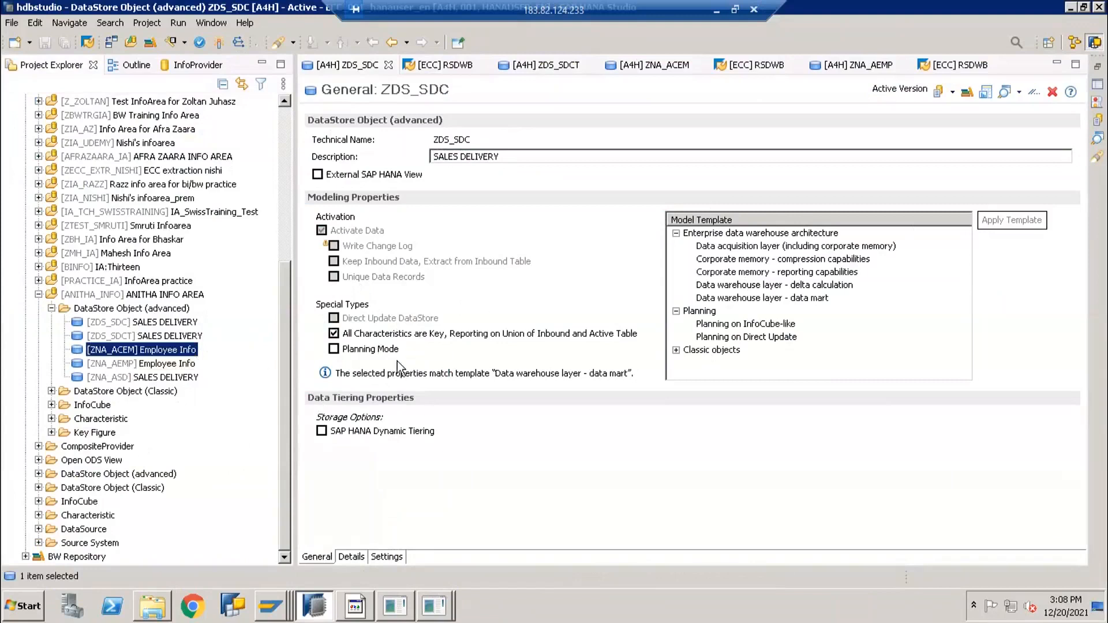
pyautogui.click(465, 69)
pyautogui.click(486, 66)
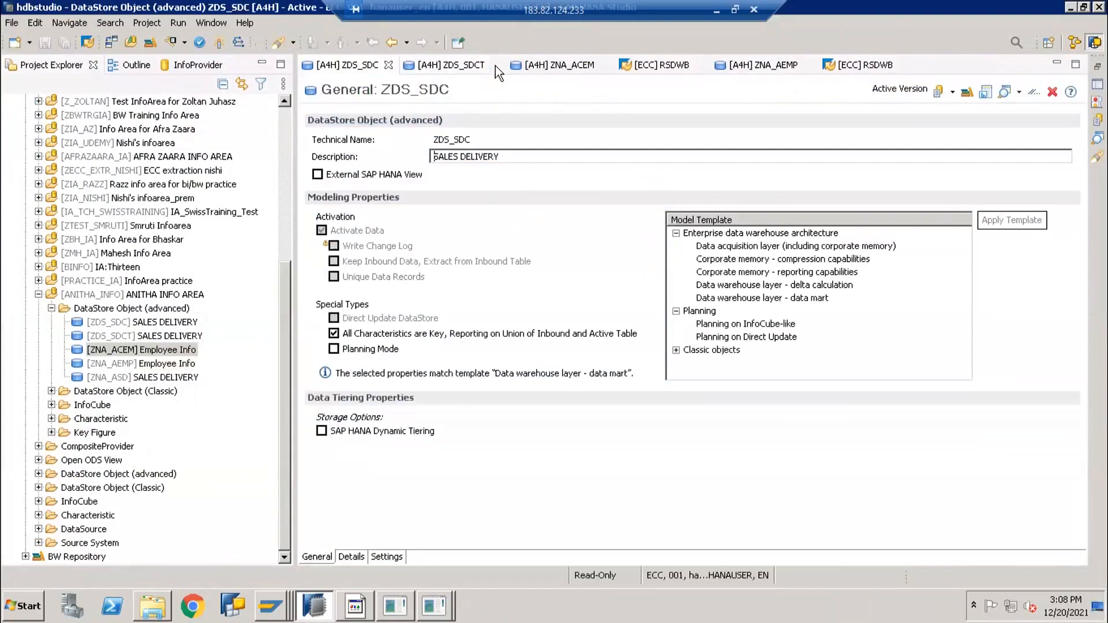
pyautogui.click(495, 65)
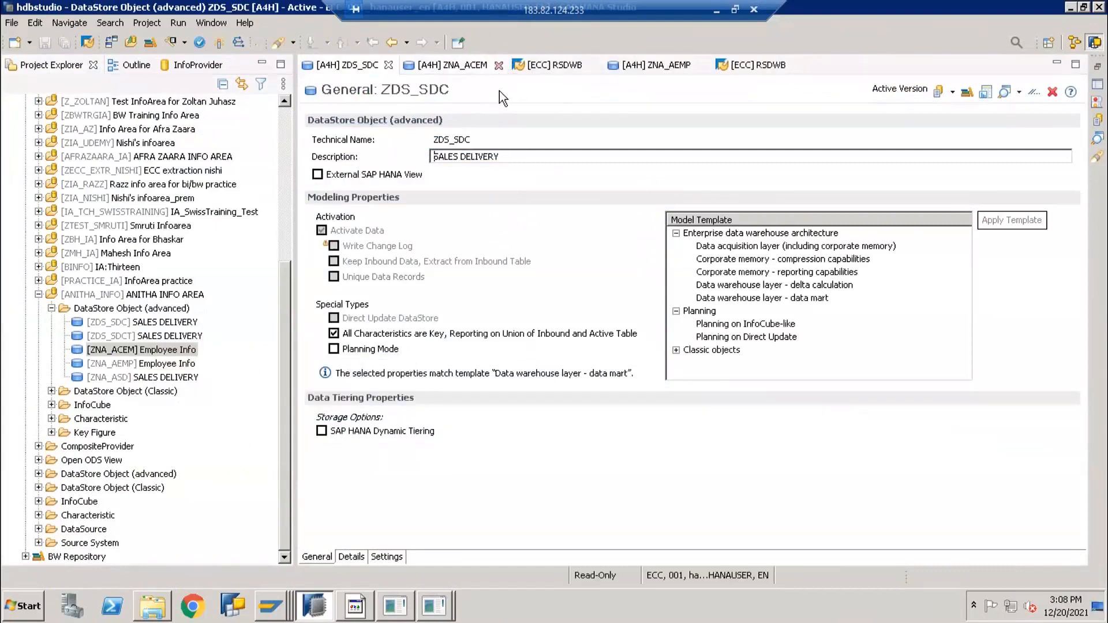
pyautogui.click(496, 66)
pyautogui.click(486, 66)
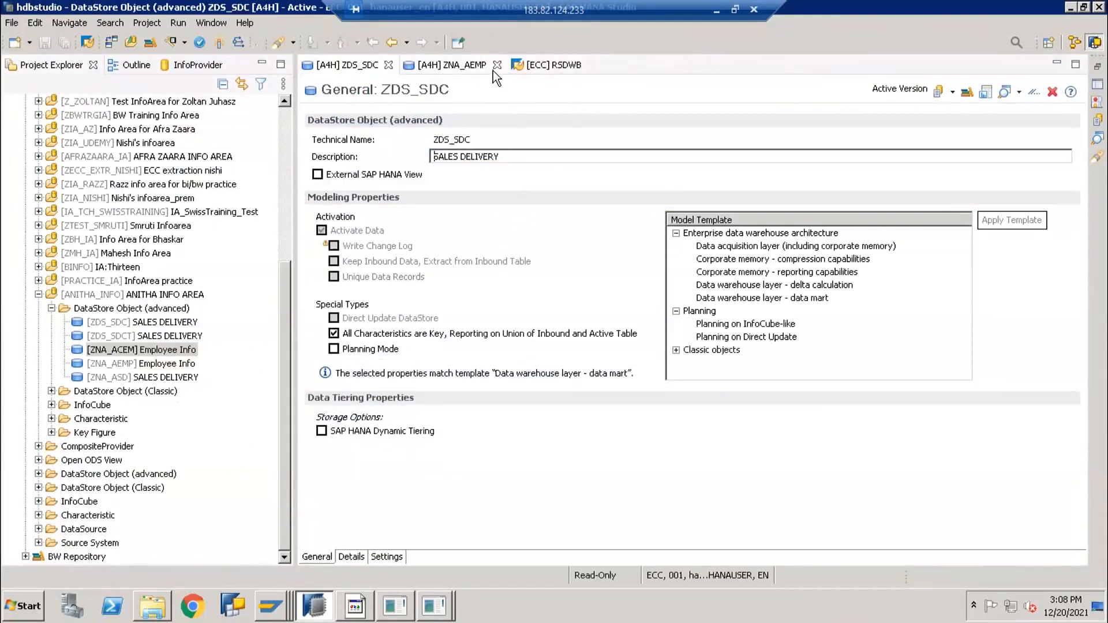
pyautogui.click(496, 66)
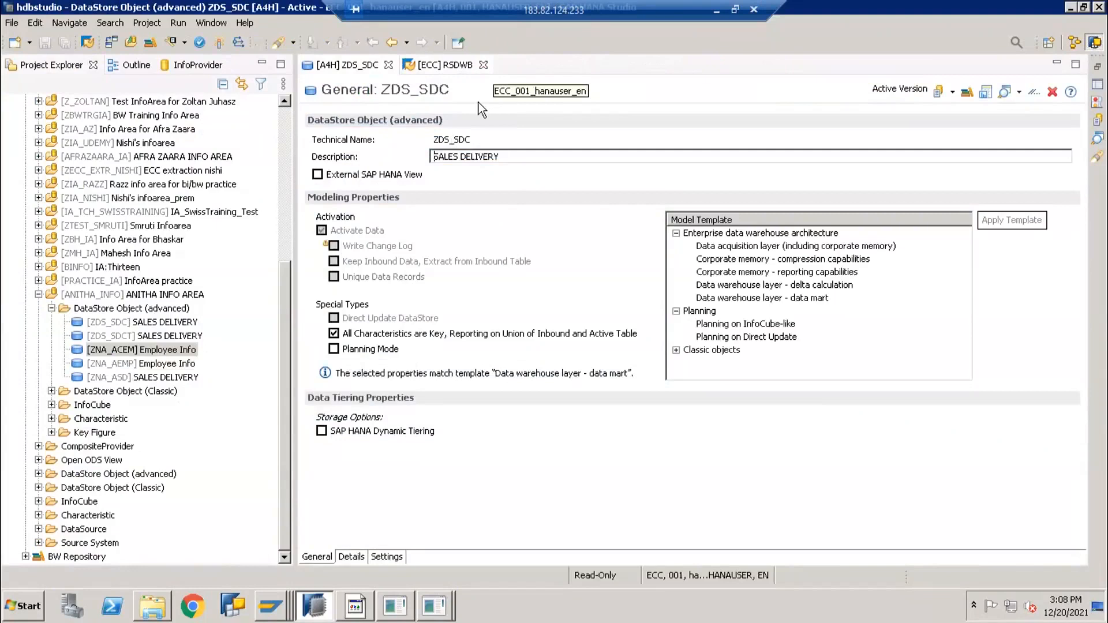
pyautogui.click(489, 64)
pyautogui.click(388, 65)
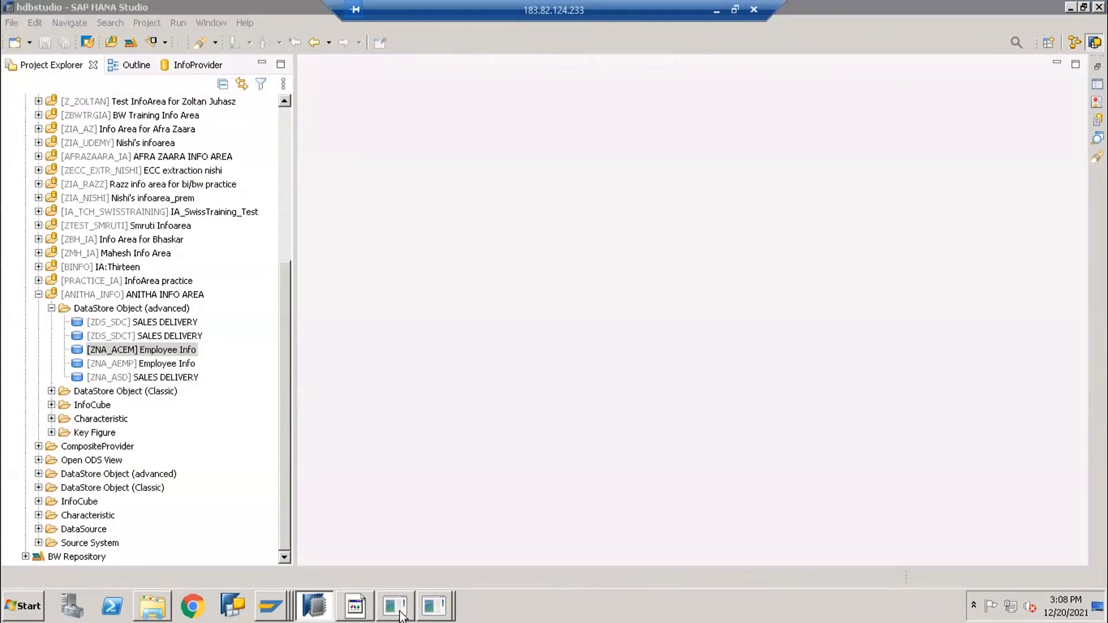
# Enter Multiprovider in cell J4 in Excel, correcting the misspelling
pyautogui.click(355, 606)
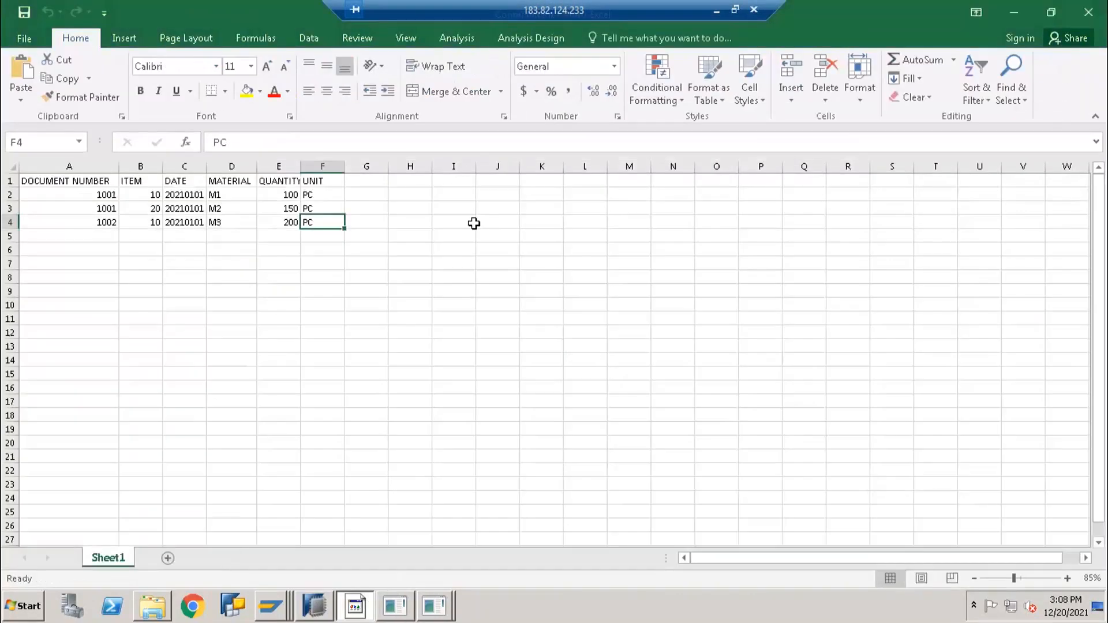
pyautogui.click(491, 224)
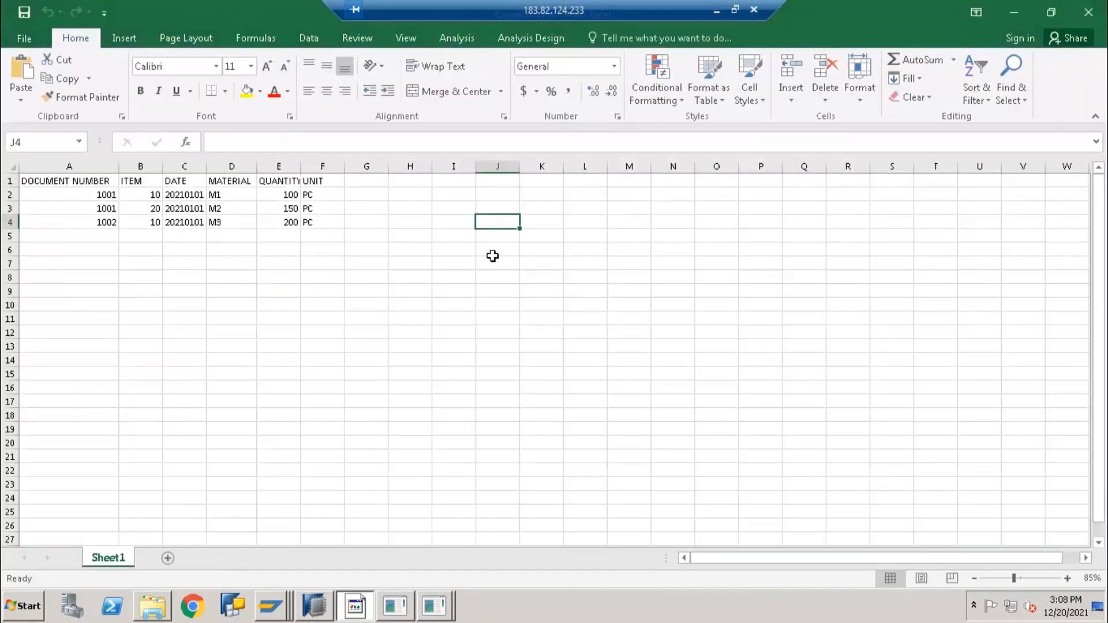
pyautogui.write('Multiproivder')
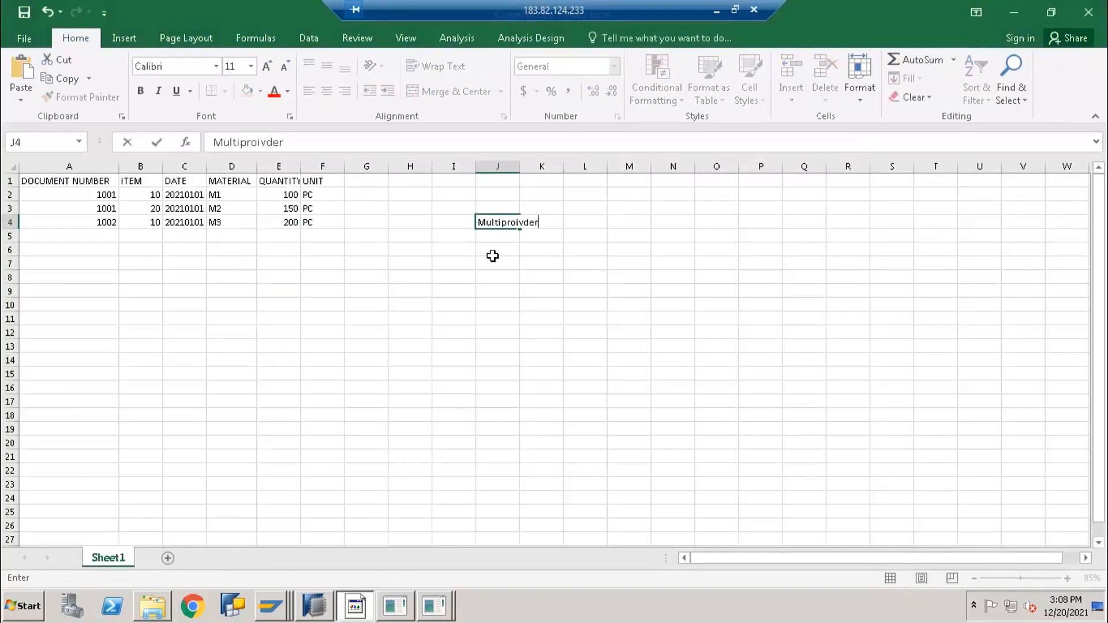
pyautogui.press('Return')
pyautogui.press('Up')
pyautogui.press('F2')
pyautogui.press('BackSpace')
pyautogui.press('BackSpace')
pyautogui.press('BackSpace')
pyautogui.write('vider')
pyautogui.press('Return')
# Add Infoset in J5 and Composite in J7
pyautogui.write('Infoset')
pyautogui.press('Return')
pyautogui.press('Return')
pyautogui.write('C')
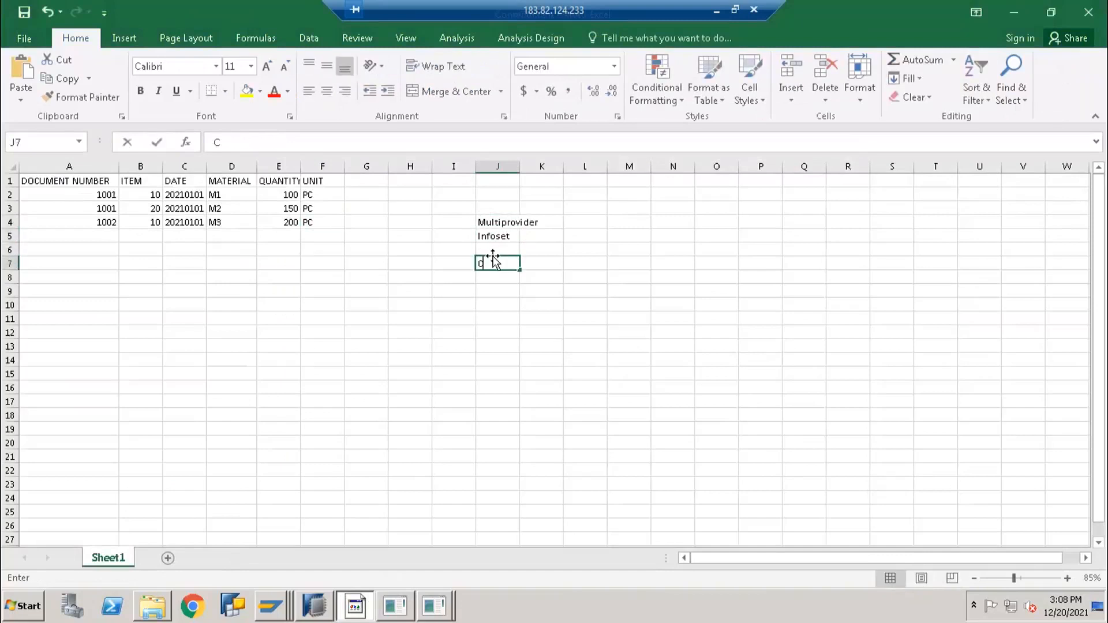
pyautogui.write('omposite')
pyautogui.press('Return')
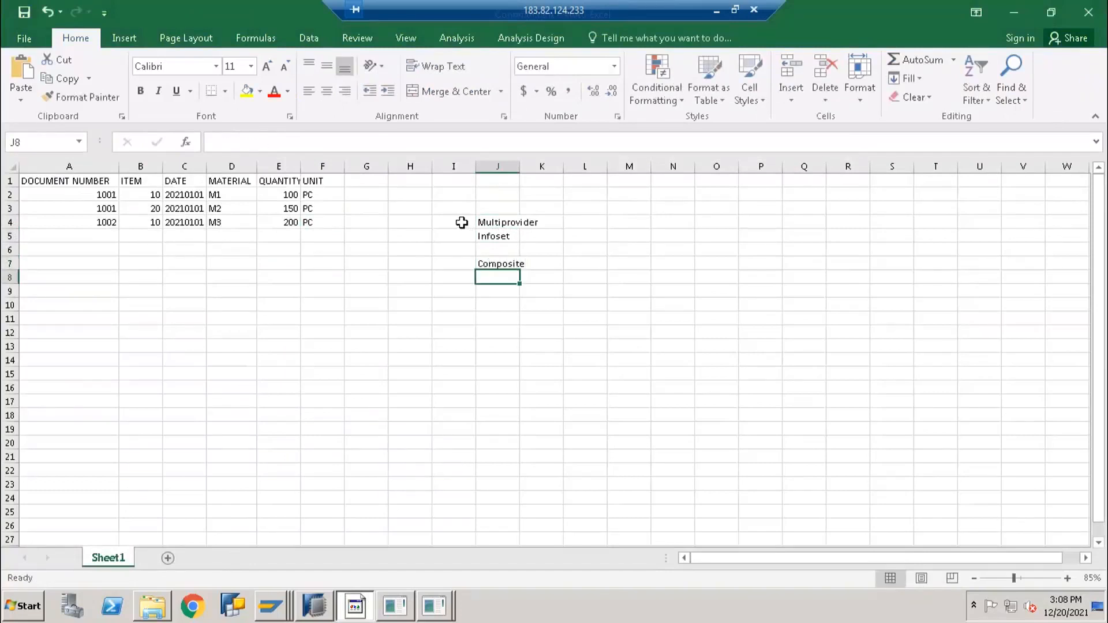
# Autofit column J to fit Multiprovider and select the label cells
pyautogui.moveTo(460, 226)
pyautogui.mouseDown()
pyautogui.moveTo(452, 235)
pyautogui.moveTo(469, 245)
pyautogui.mouseUp()
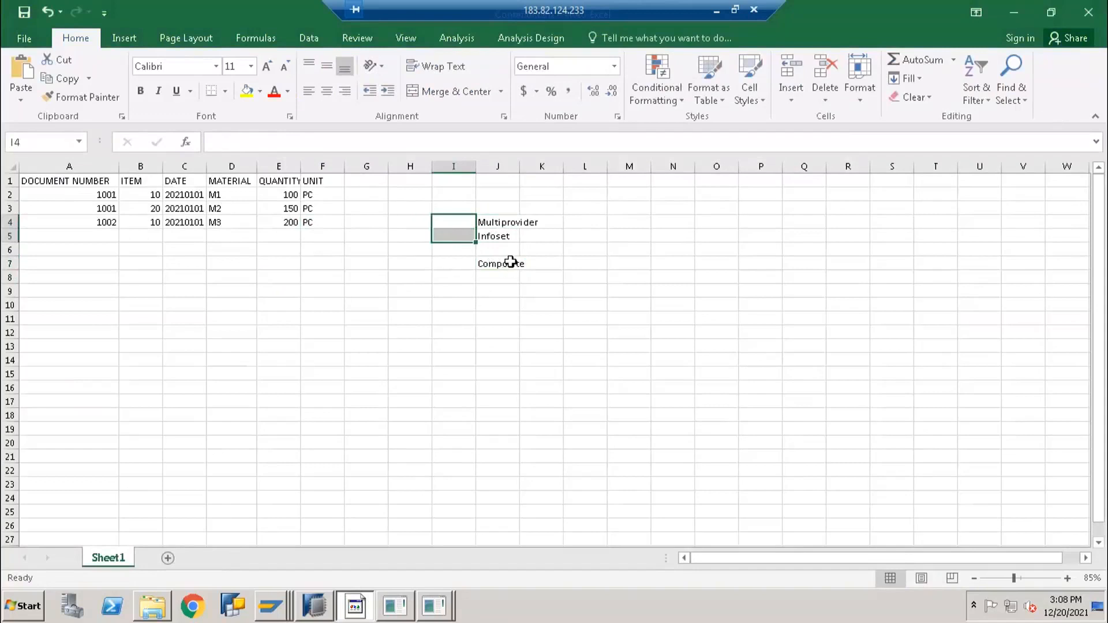
pyautogui.click(477, 266)
pyautogui.press('Left')
pyautogui.doubleClick(520, 164)
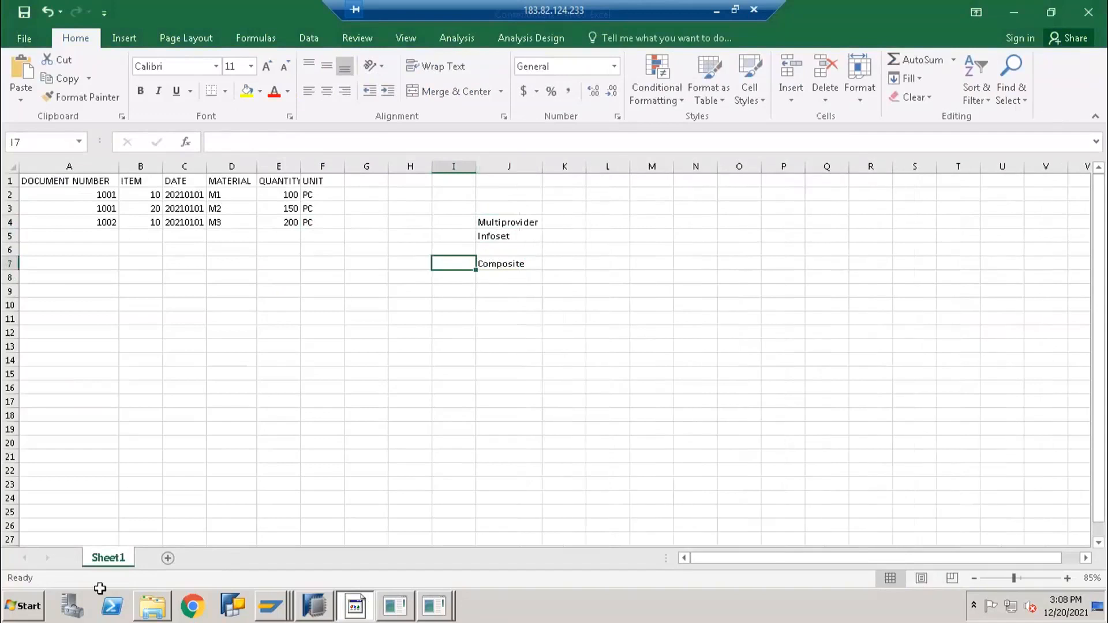
pyautogui.click(453, 221)
pyautogui.click(508, 225)
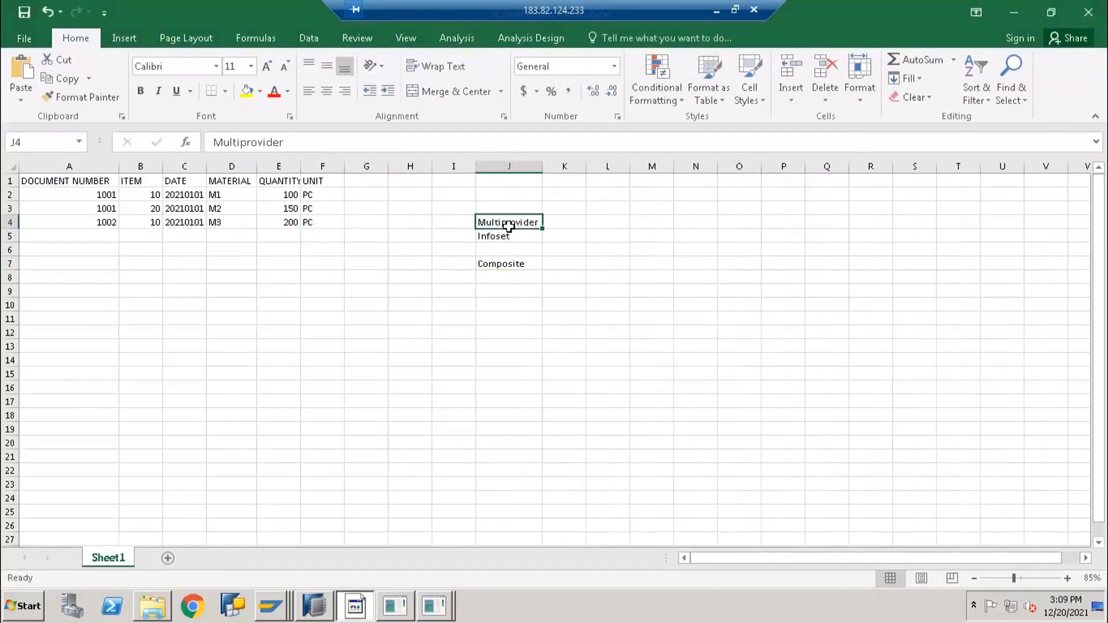
pyautogui.moveTo(507, 225); pyautogui.dragTo(501, 237)
pyautogui.click(492, 278)
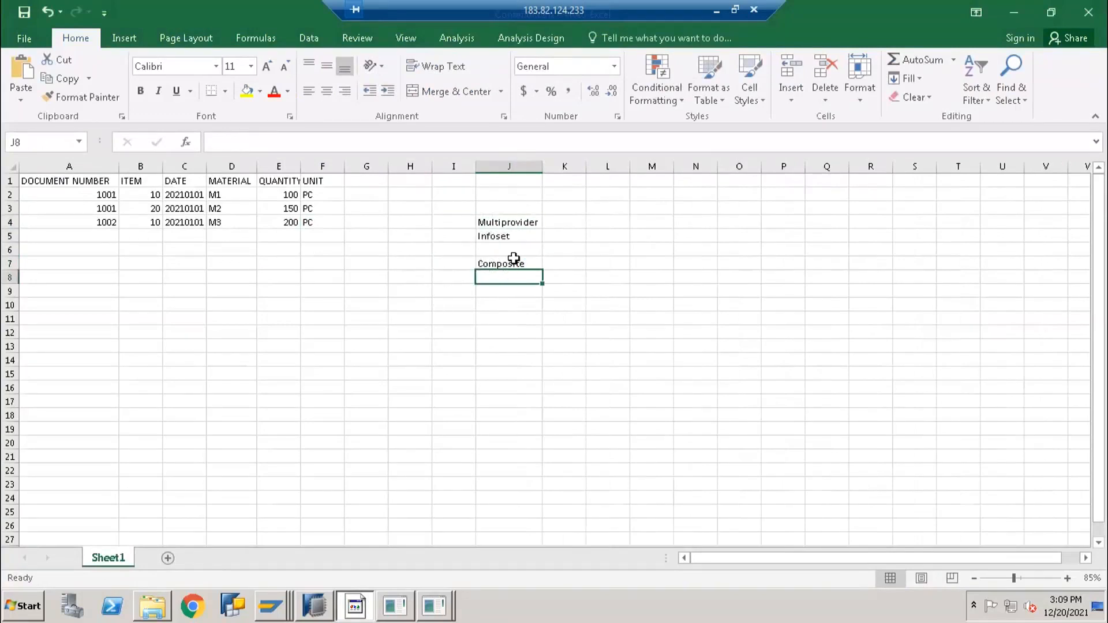
pyautogui.click(513, 257)
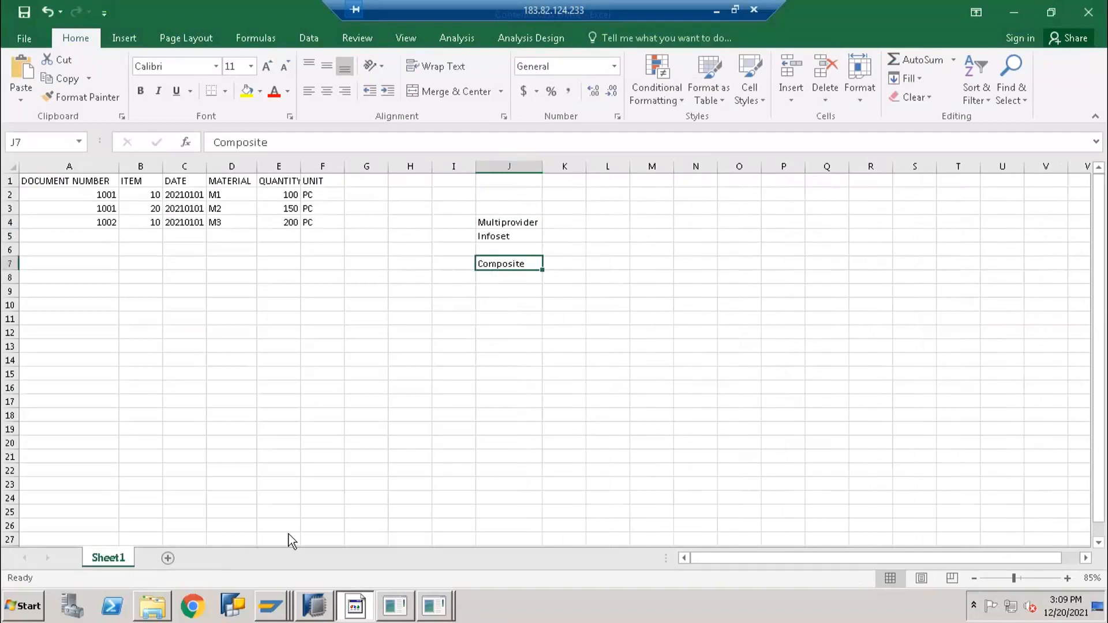
pyautogui.click(271, 605)
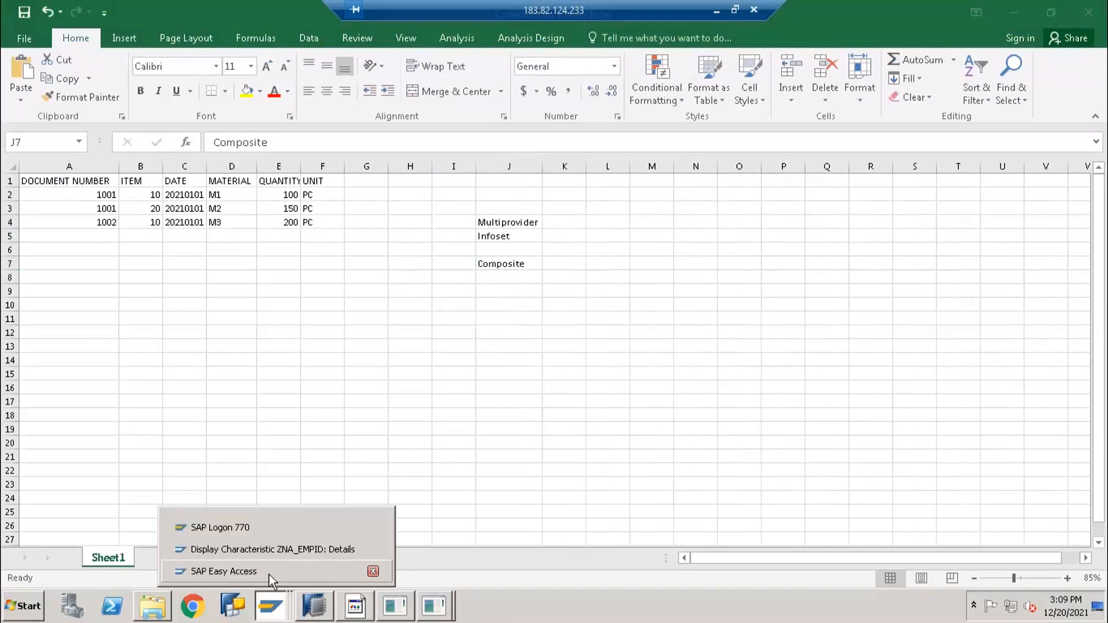
# Bring the SAP window showing the ZNA_EMPID characteristic details to the front
pyautogui.click(266, 569)
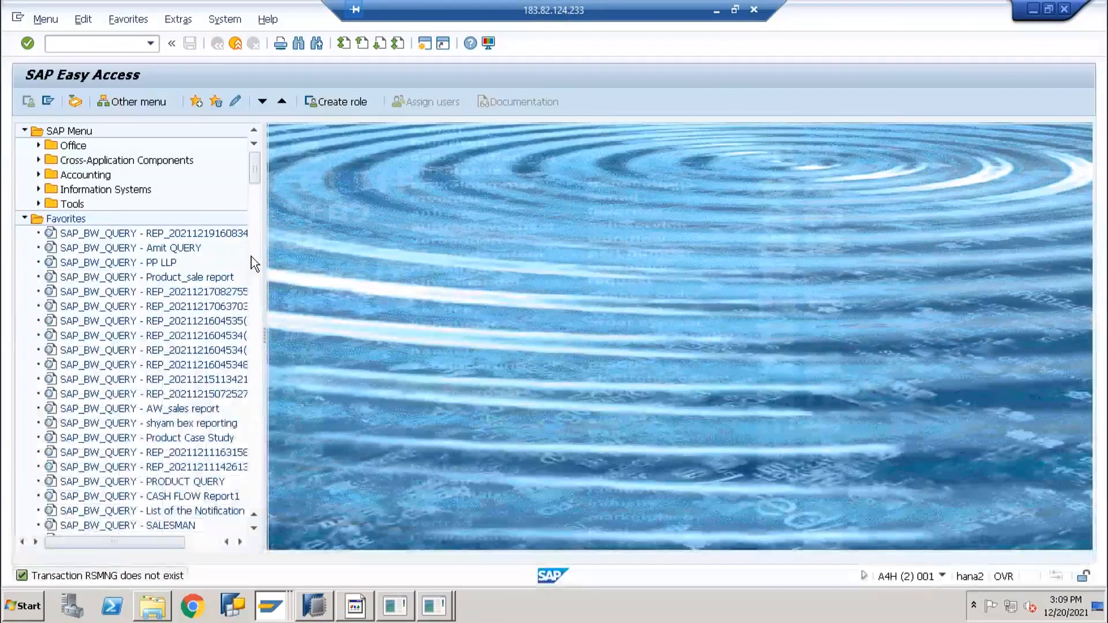
pyautogui.click(281, 607)
pyautogui.click(272, 523)
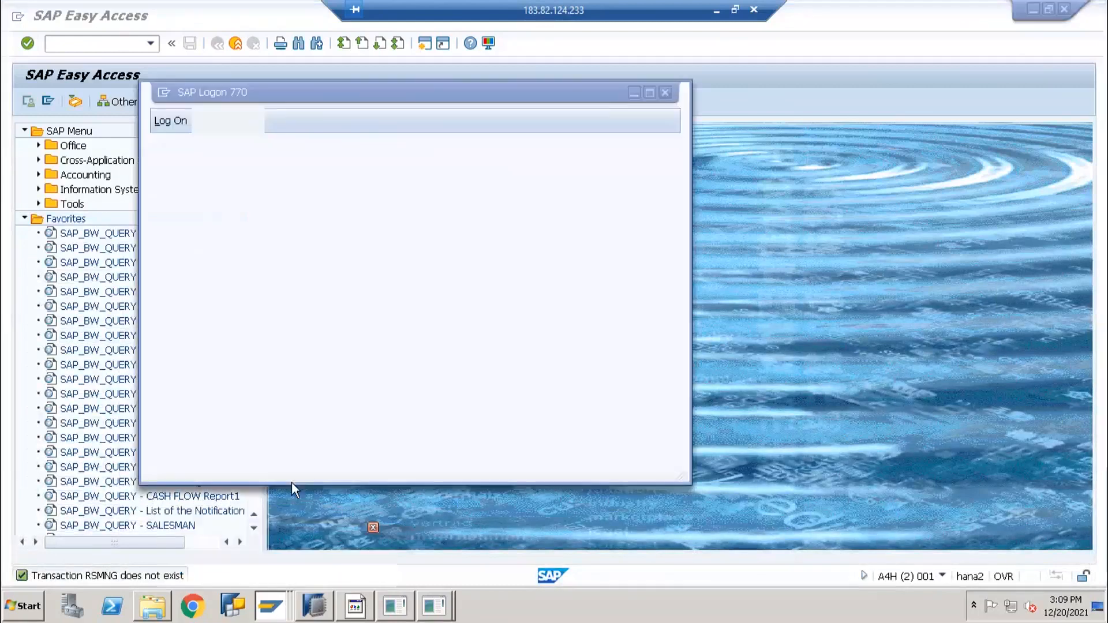
pyautogui.click(271, 603)
pyautogui.click(274, 600)
pyautogui.click(274, 600)
pyautogui.click(271, 549)
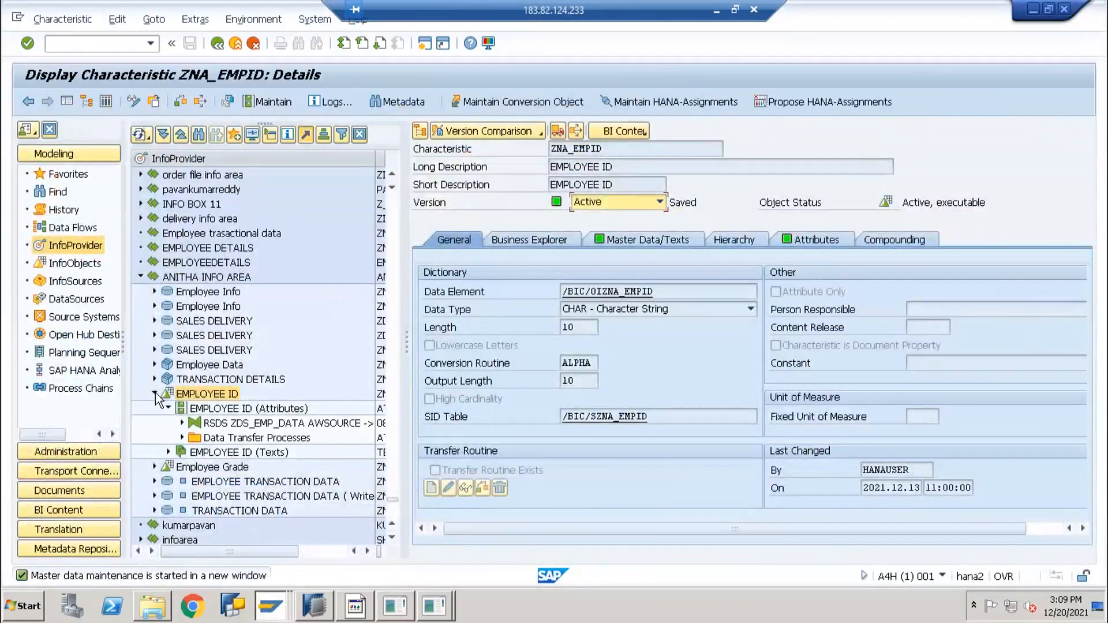
# Leave the characteristic display and open Manage for DataStore ZNA_ETDS
pyautogui.click(155, 393)
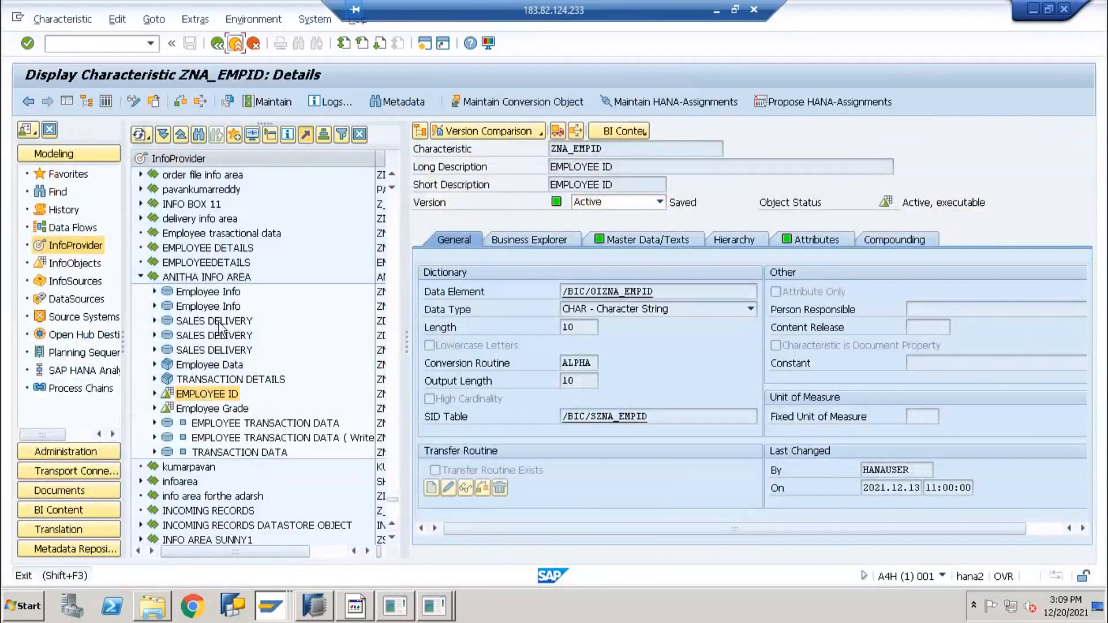
pyautogui.click(235, 43)
pyautogui.click(398, 424)
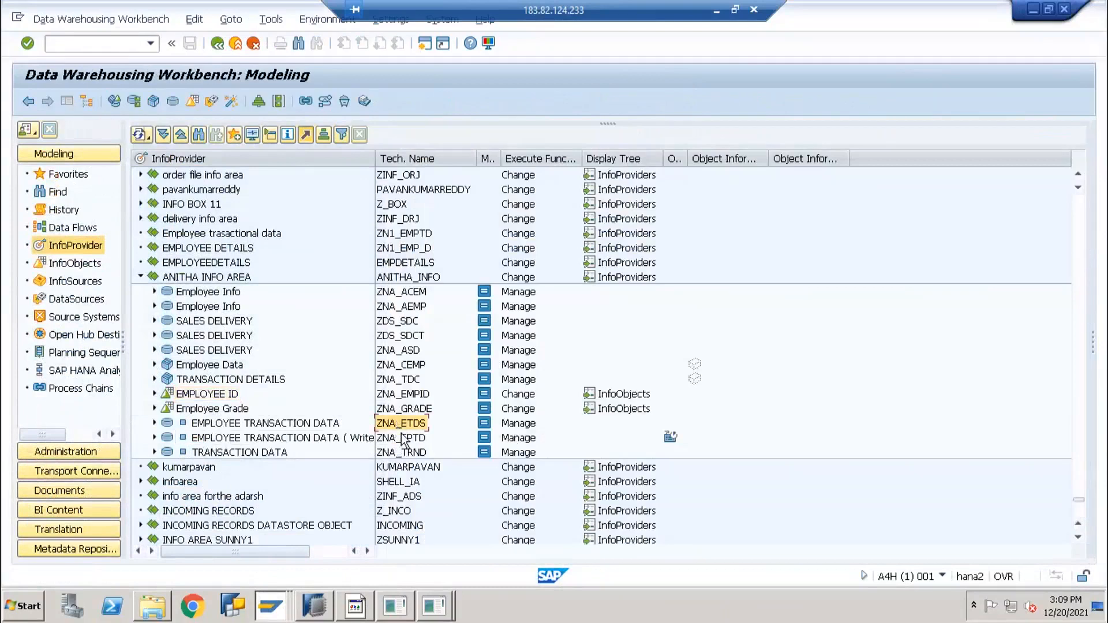
pyautogui.click(516, 425)
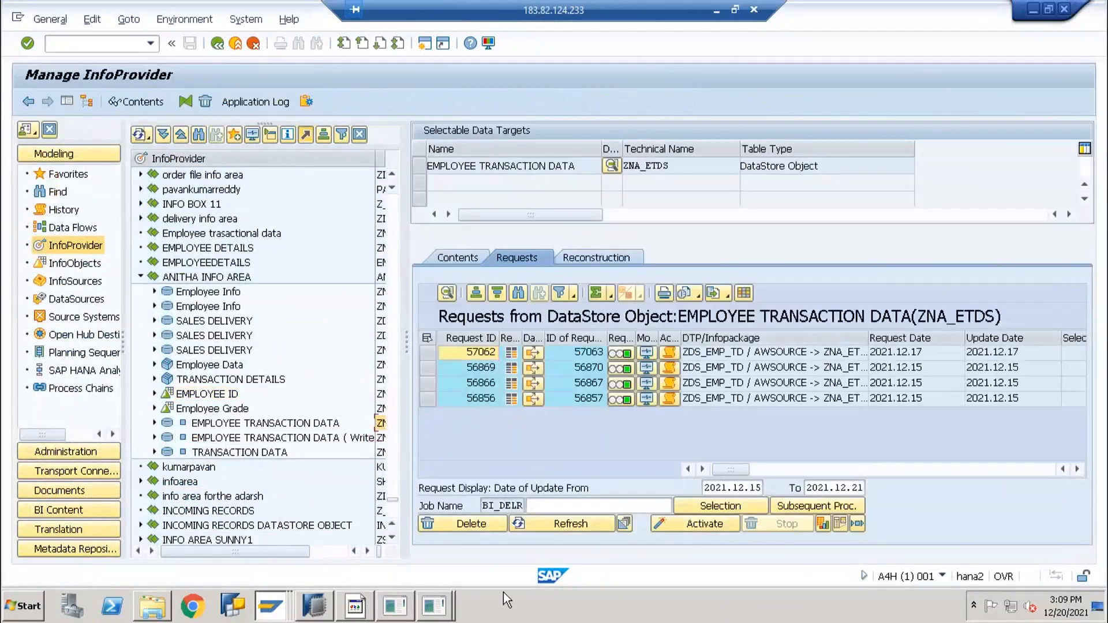
# Open a blank Notepad and paste ZNA_ETDS on its first line
pyautogui.press('super+r')
pyautogui.press('Return')
pyautogui.write('ZNA_ETDS')
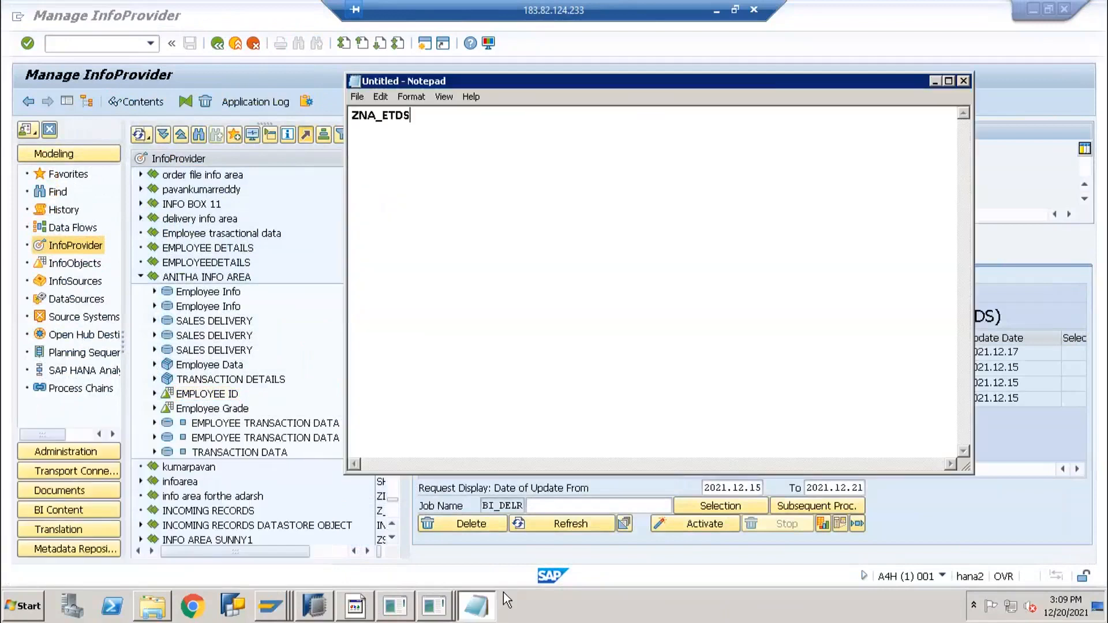
pyautogui.press('Return')
# Copy ZNA_EMPID from SAP into the note and add Multiprovider below it
pyautogui.hotkey('alt', 'Tab')
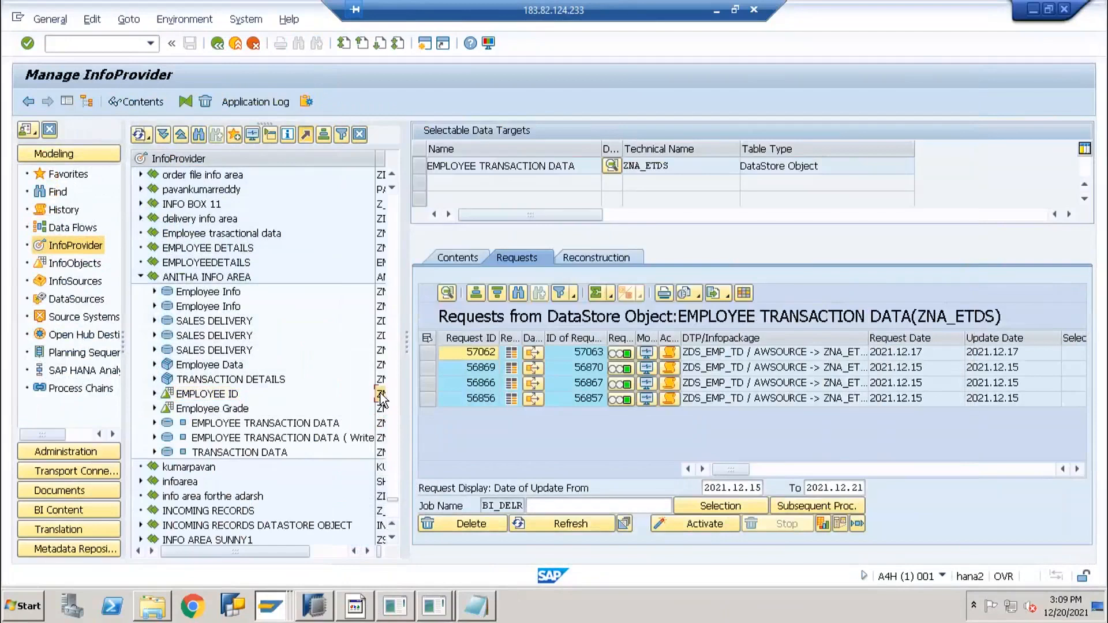
pyautogui.hotkey('alt', 'Tab')
pyautogui.press('Return')
pyautogui.write('ZNA_EMPID')
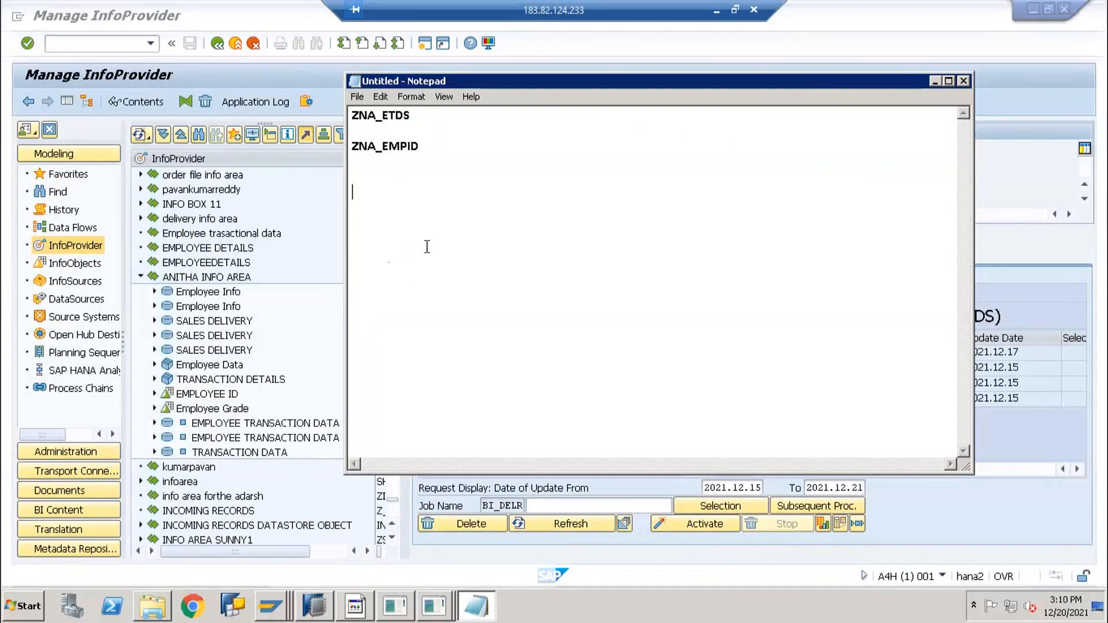
pyautogui.write('Multiprovider')
# Append ' - Union' after Multiprovider in the note
pyautogui.click(381, 194)
pyautogui.moveTo(432, 194); pyautogui.dragTo(353, 193)
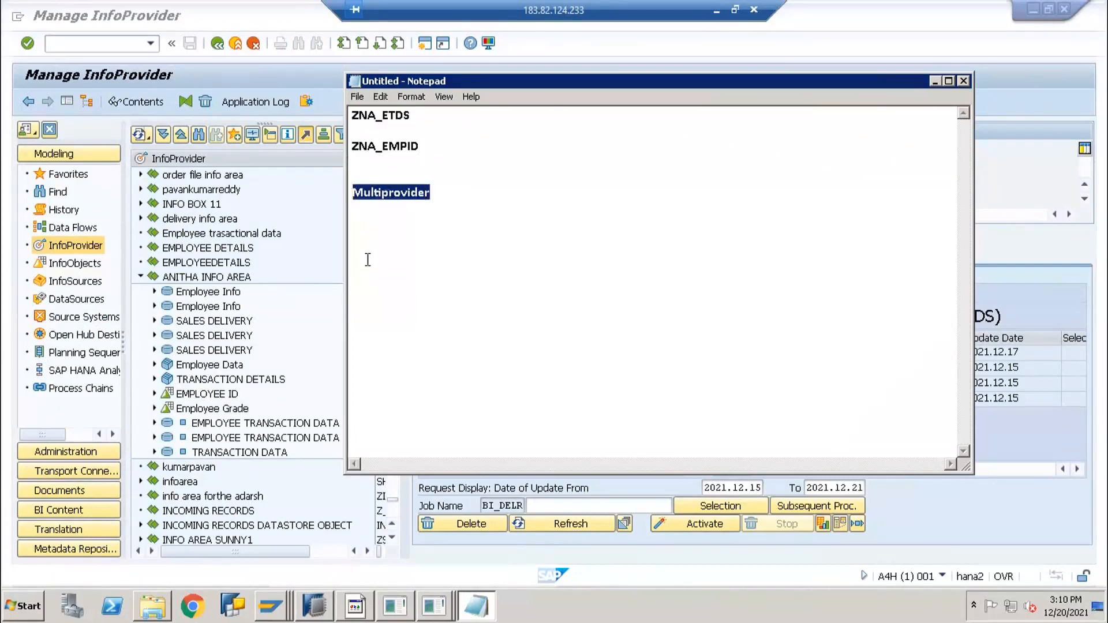
pyautogui.click(475, 190)
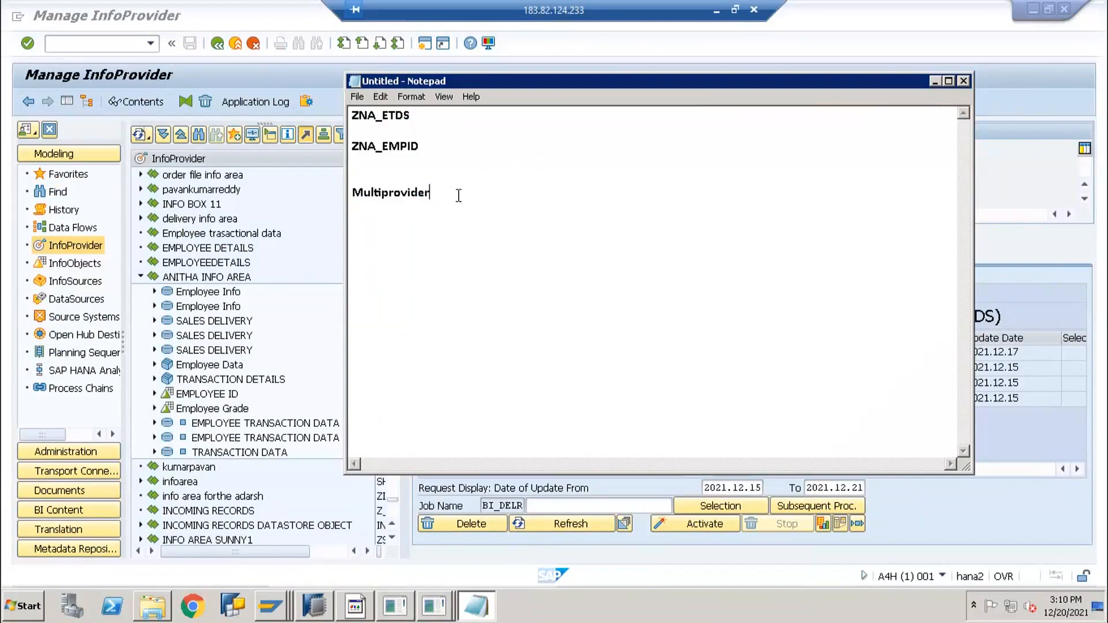
pyautogui.write('- Union')
pyautogui.click(413, 194)
pyautogui.write('oset -')
# Add the line 'Infoset - Join' below the Multiprovider line
pyautogui.click(370, 224)
pyautogui.click(430, 192)
pyautogui.click(395, 195)
pyautogui.doubleClick(441, 192)
pyautogui.click(420, 223)
pyautogui.write('Join')
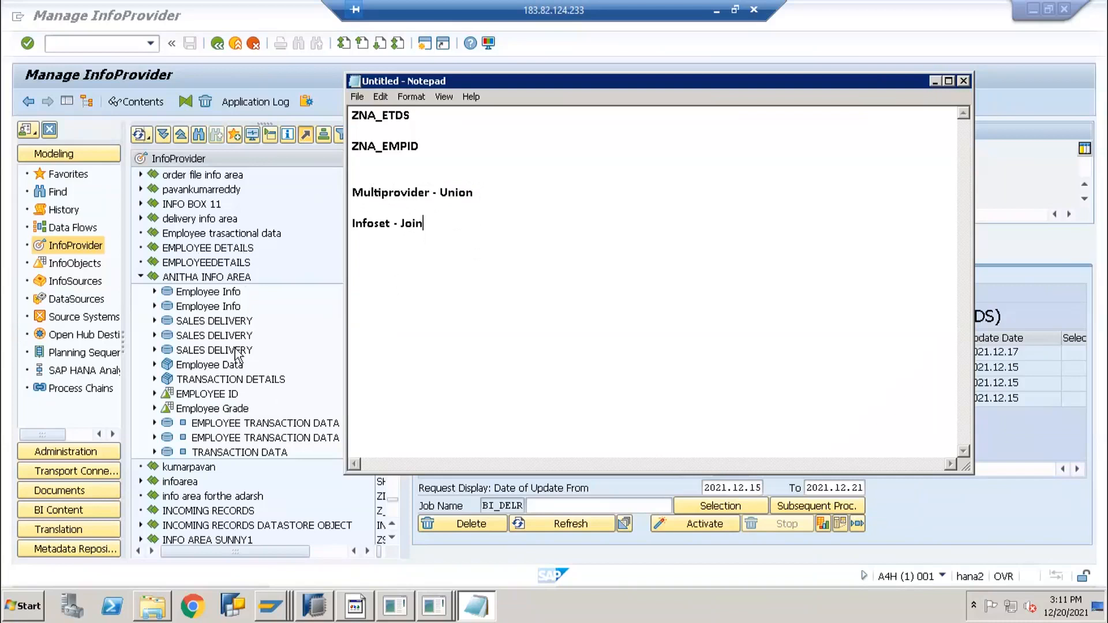
# Choose Create MultiProvider from the ANITHA INFO AREA context menu
pyautogui.rightClick(210, 280)
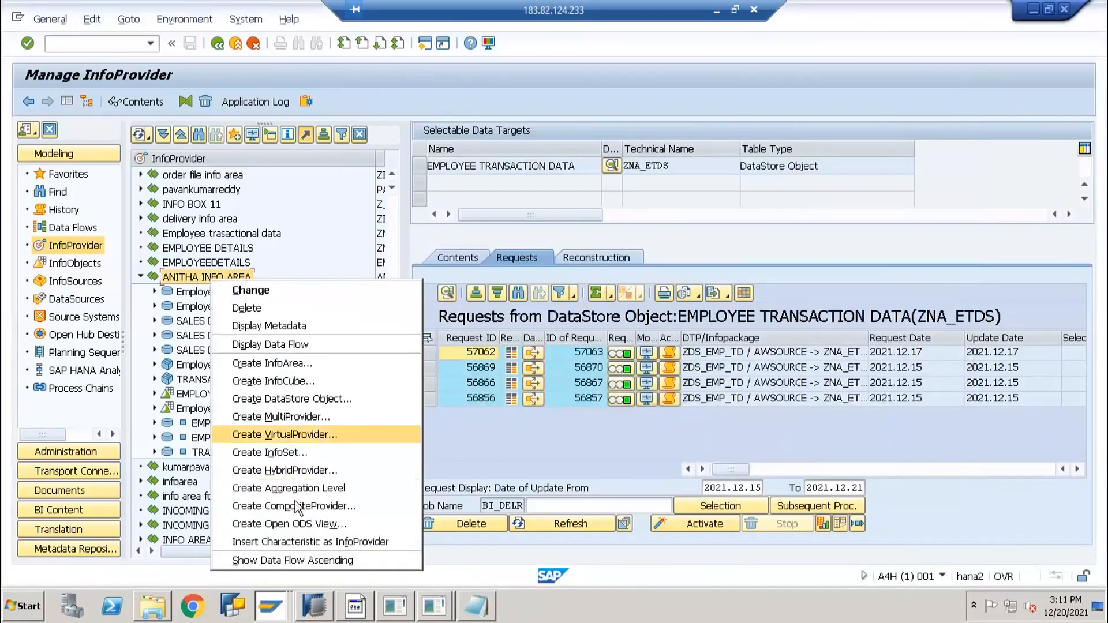
pyautogui.click(288, 417)
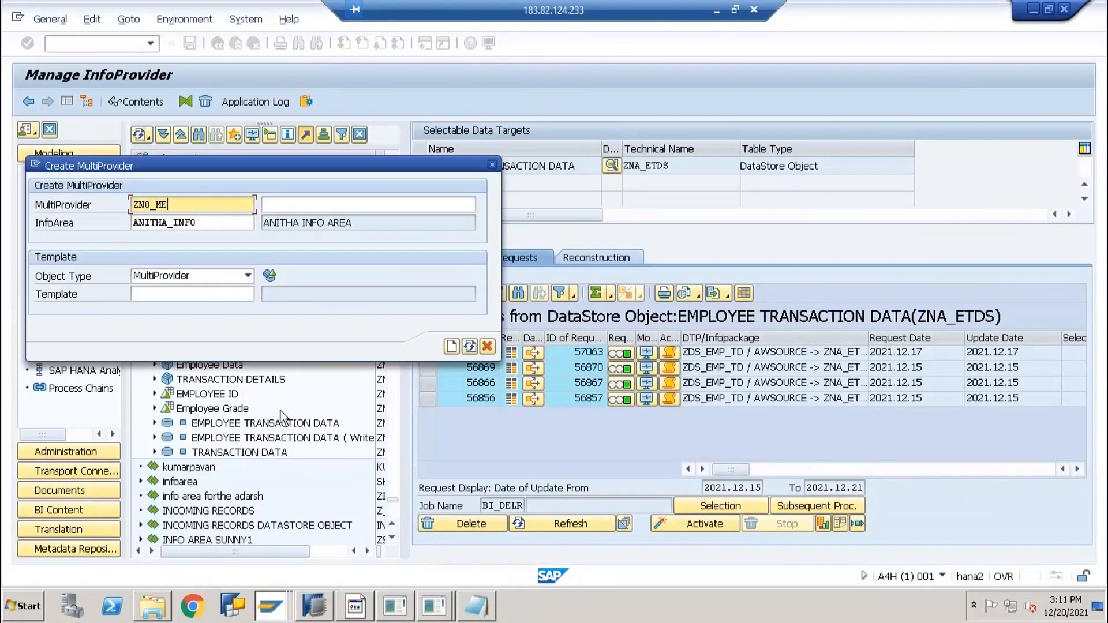
# Name the MultiProvider ZNO_EMPM, describe it as 'Employee Multiprovider', and create it
pyautogui.write('EMPM')
pyautogui.click(292, 207)
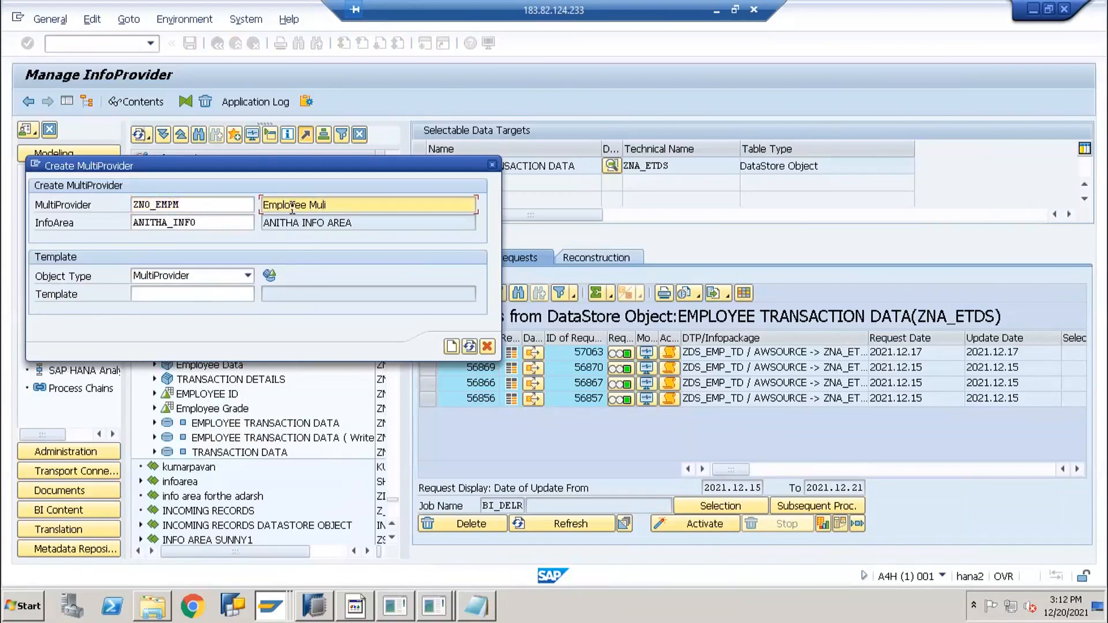
pyautogui.write('Employee Multiprovider')
pyautogui.click(452, 345)
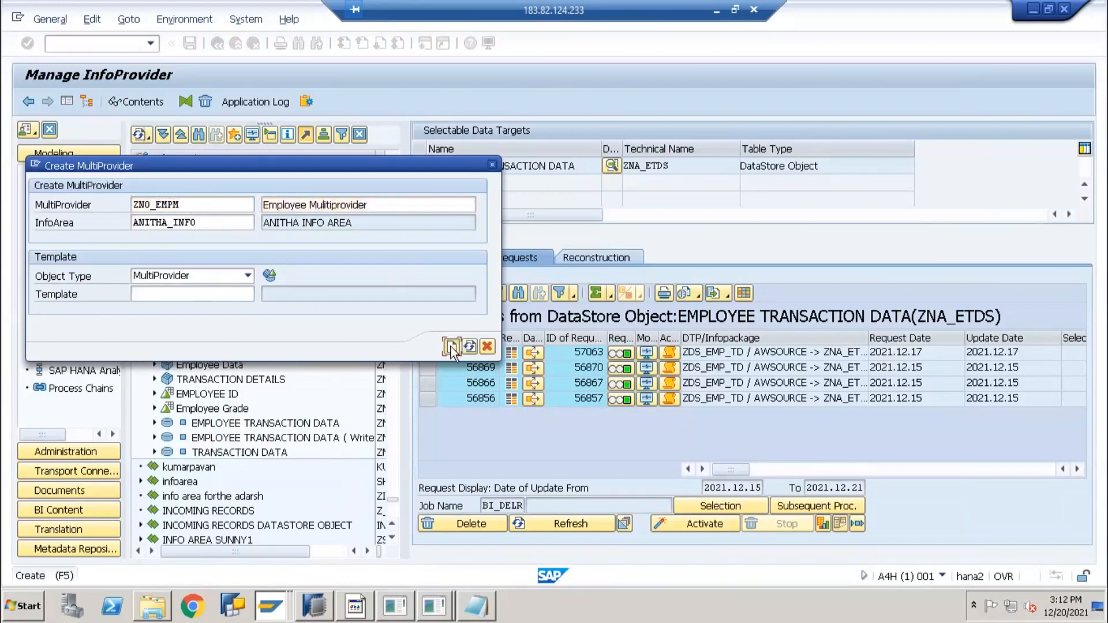
# Move the Relevant InfoProviders dialog aside and browse provider-type tabs, ending on DataStores
pyautogui.moveTo(199, 85); pyautogui.dragTo(372, 87)
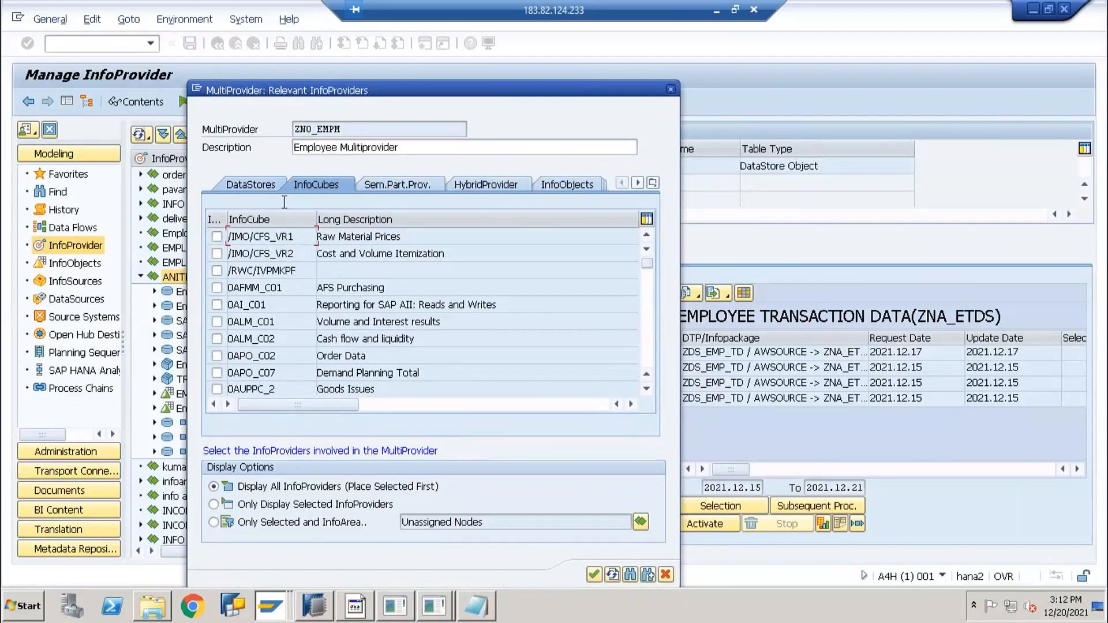
pyautogui.click(252, 182)
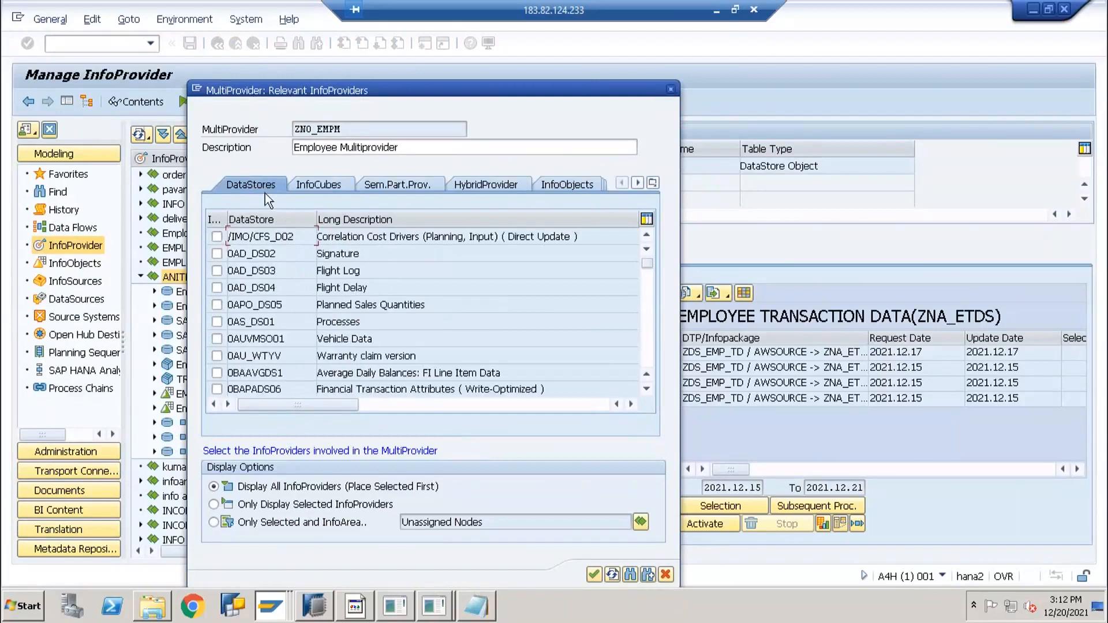
pyautogui.click(306, 191)
pyautogui.click(407, 189)
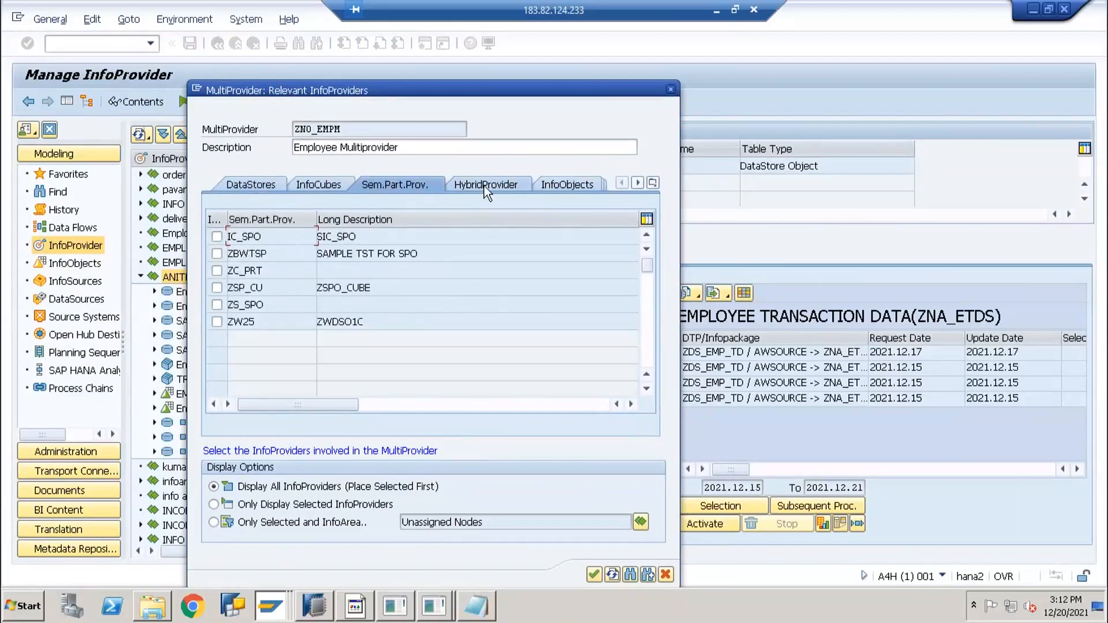
pyautogui.click(485, 186)
pyautogui.click(583, 185)
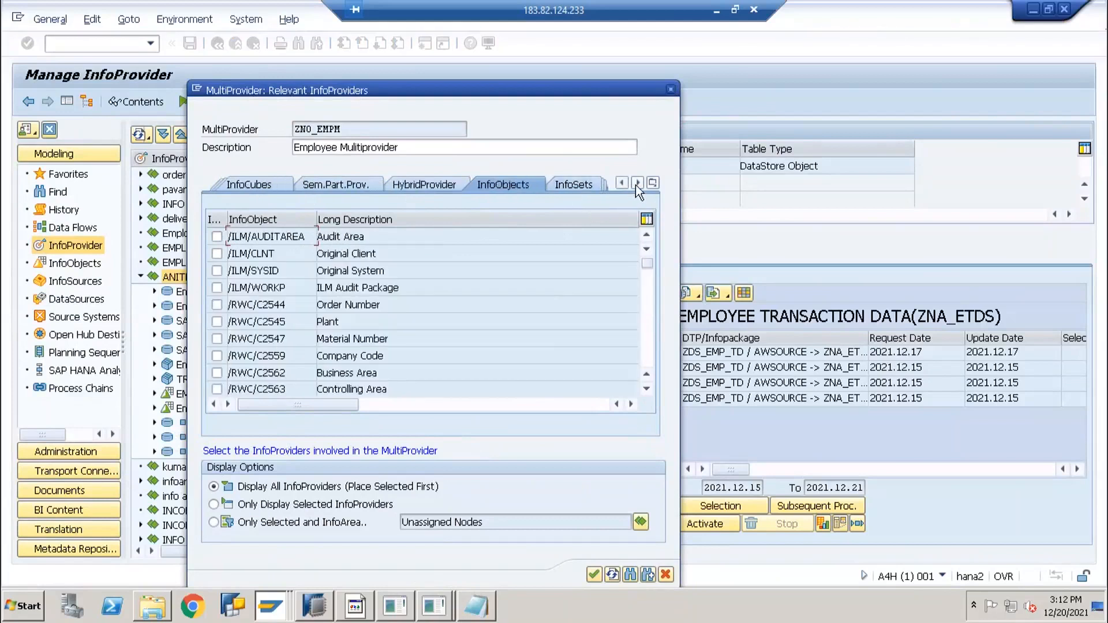
pyautogui.click(652, 185)
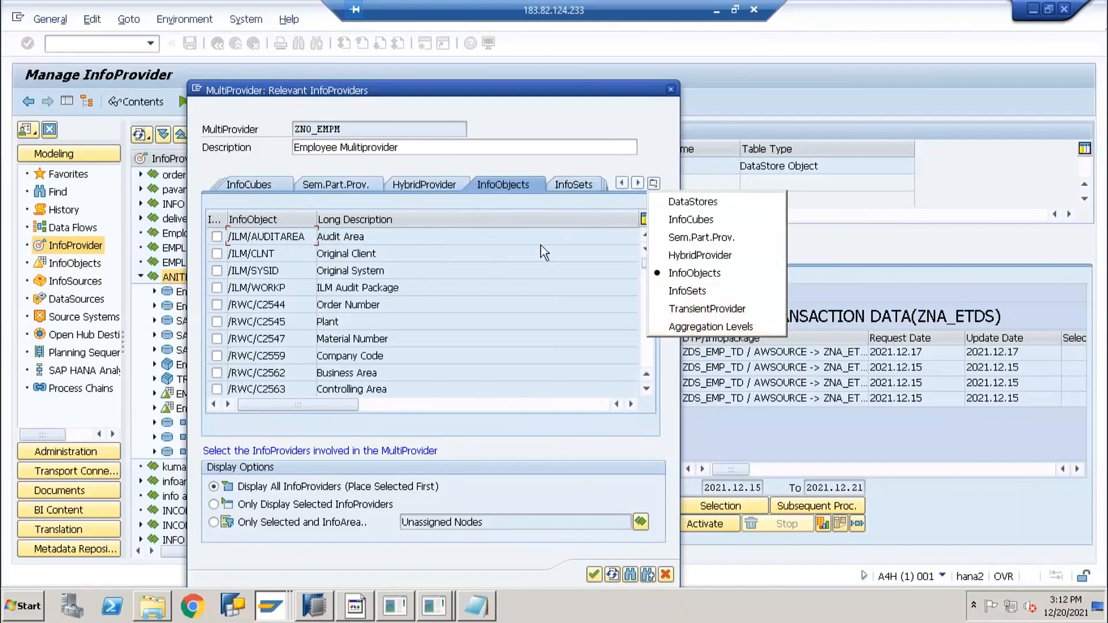
pyautogui.click(250, 189)
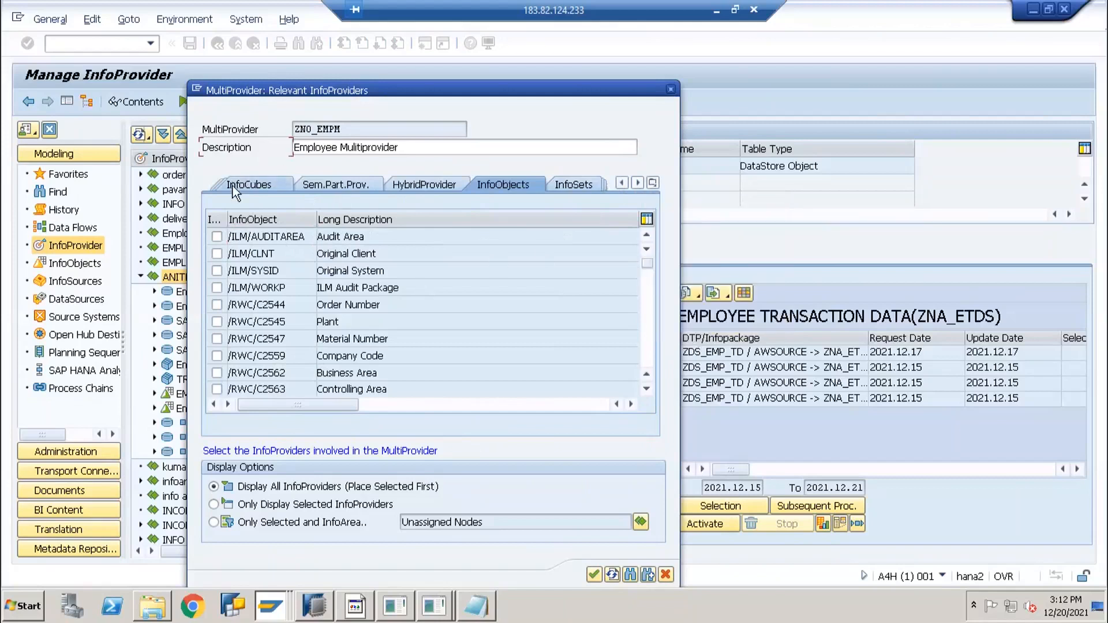
pyautogui.click(233, 191)
pyautogui.click(252, 186)
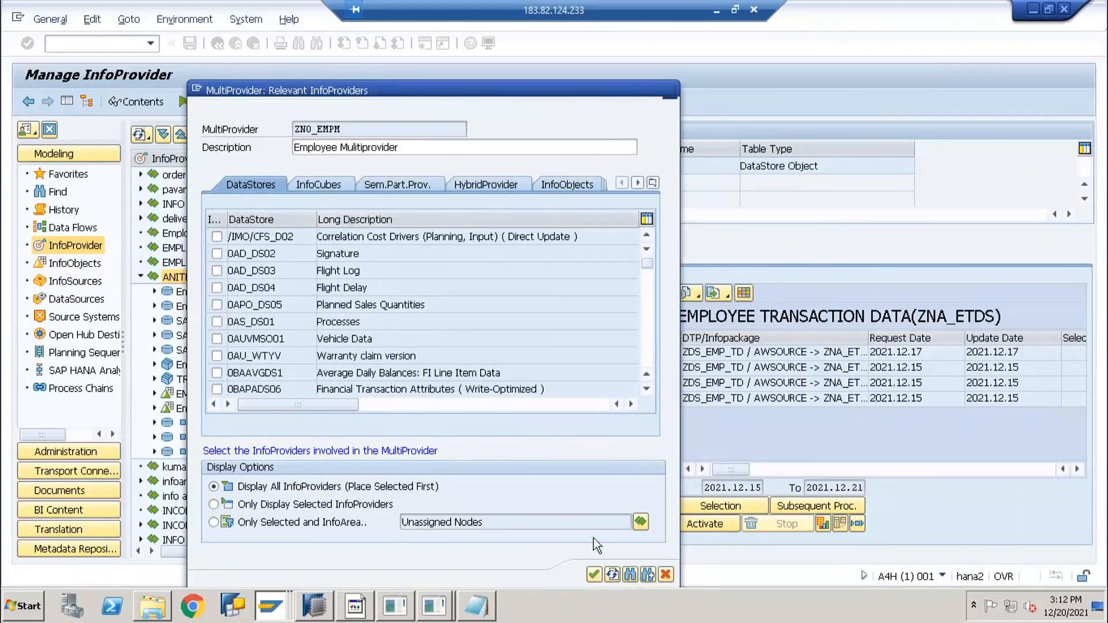
# Search the DataStore list for ZNA_ETDS and check it as an involved provider
pyautogui.click(630, 575)
pyautogui.click(471, 609)
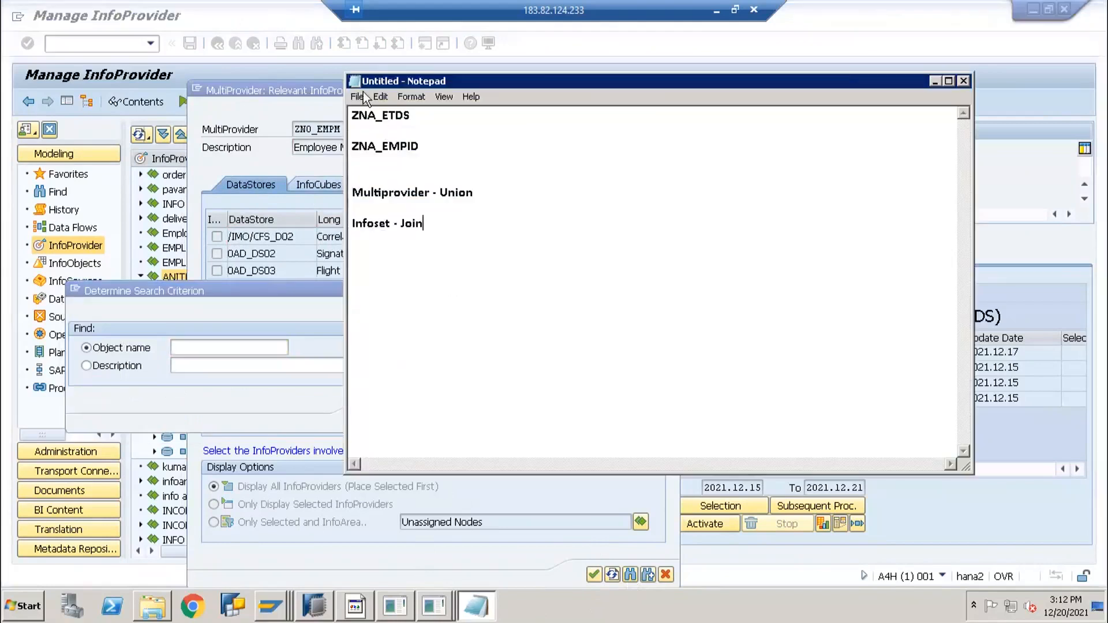
pyautogui.moveTo(412, 116); pyautogui.dragTo(339, 130)
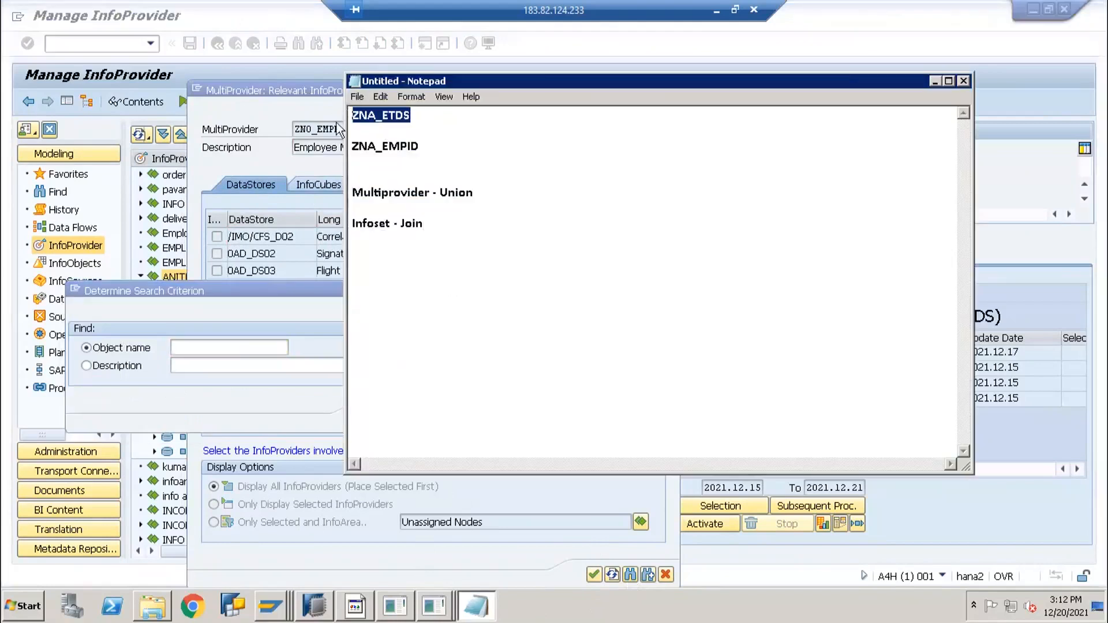
pyautogui.hotkey('ctrl', 'c')
pyautogui.click(154, 416)
pyautogui.hotkey('ctrl', 'v')
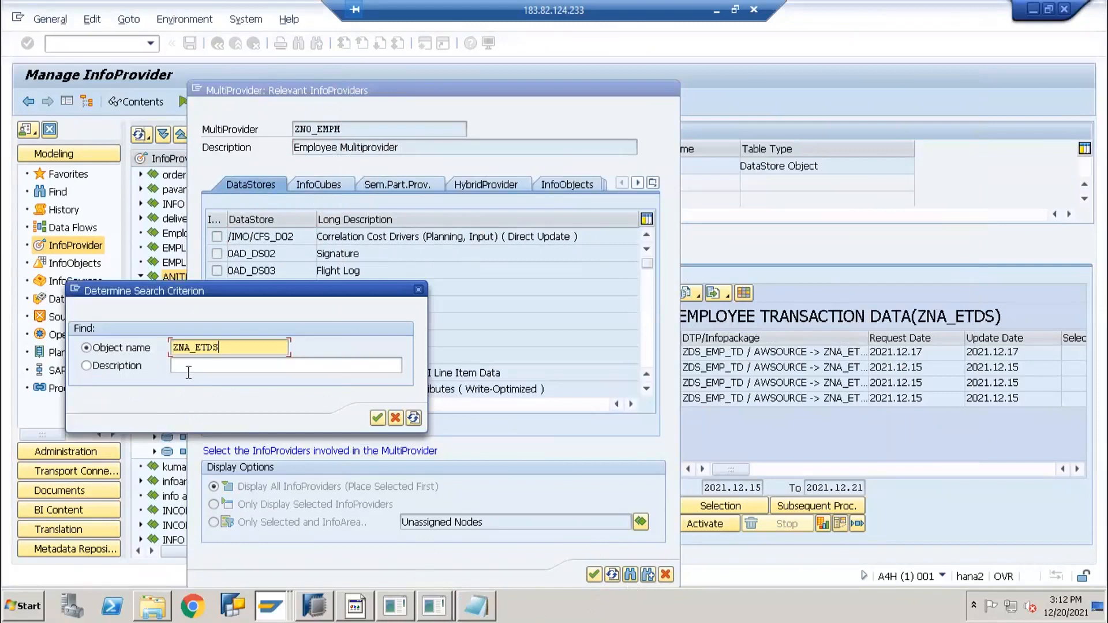
pyautogui.press('Return')
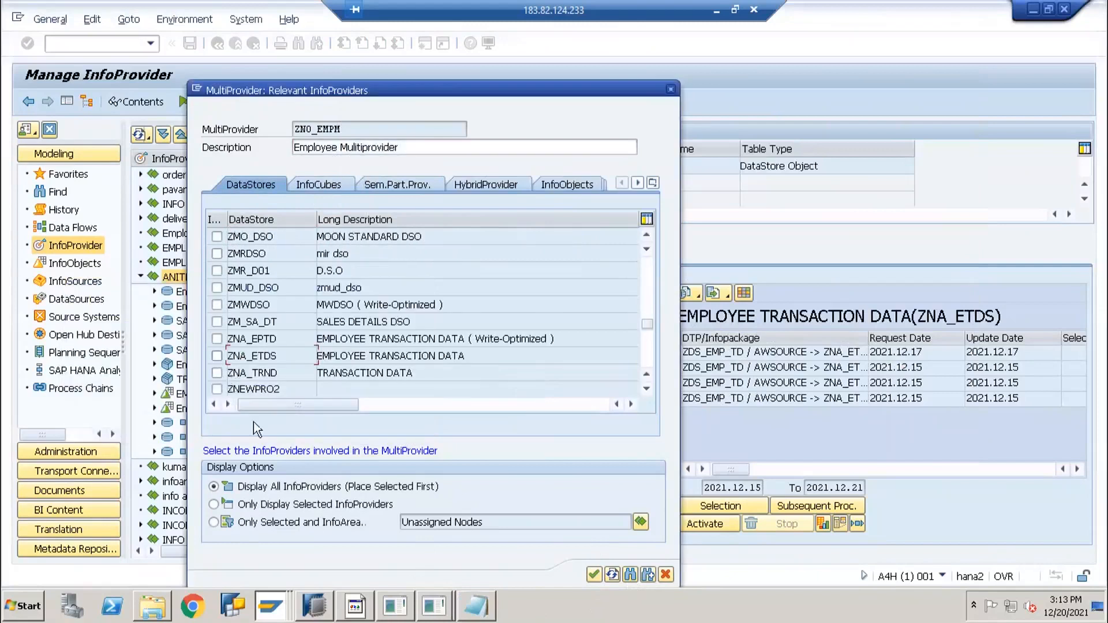
pyautogui.click(434, 605)
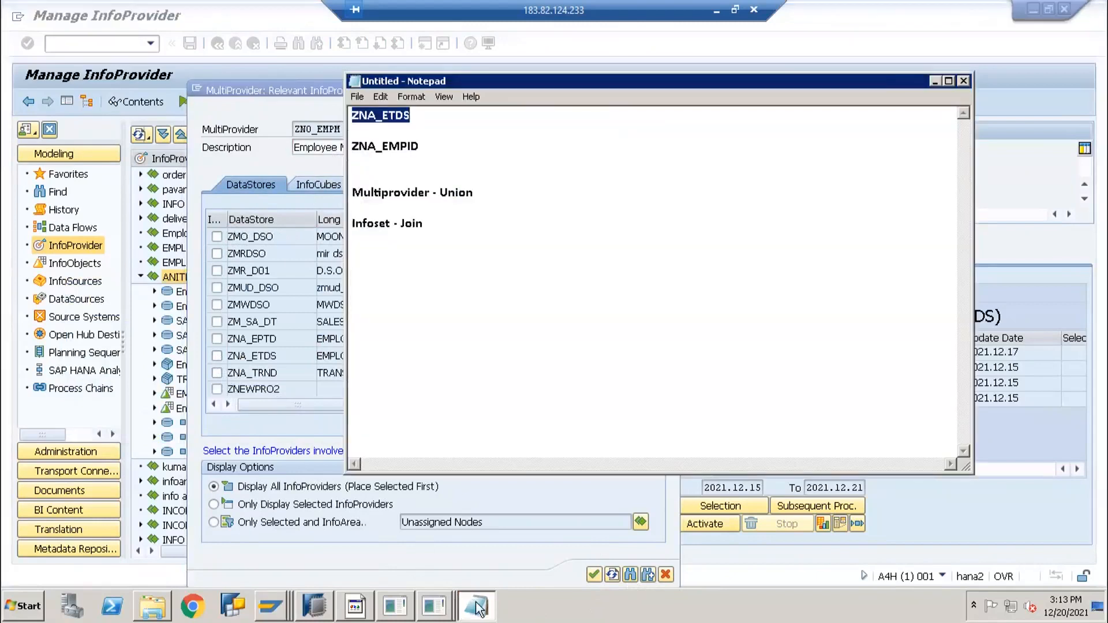
pyautogui.click(328, 460)
pyautogui.click(217, 355)
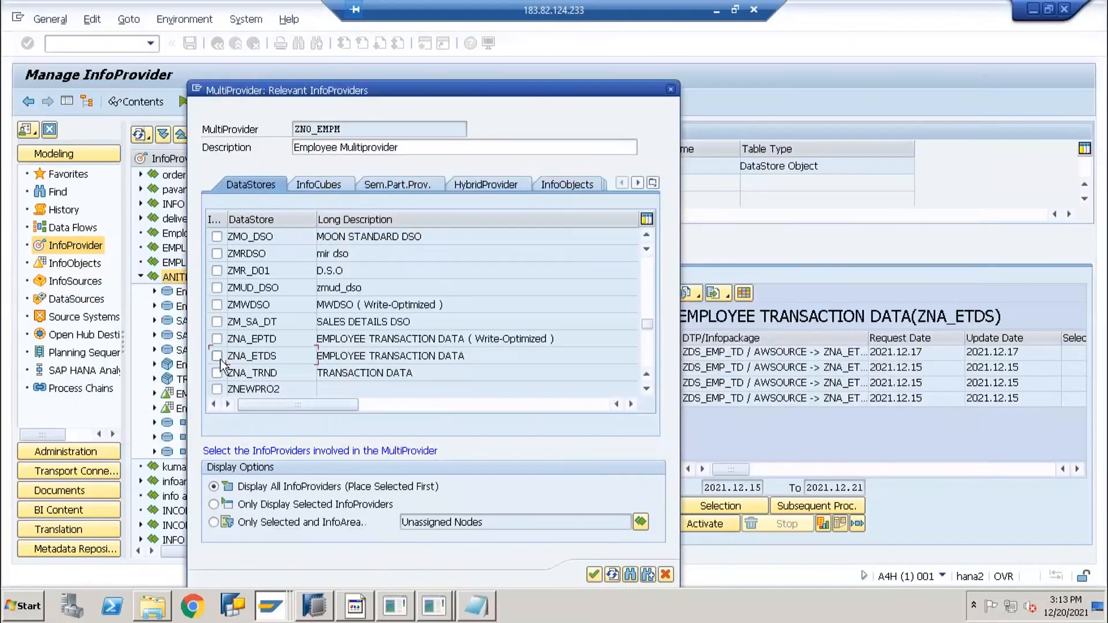
# Find and check InfoObject ZNA_EMPID, then continue into the ZNO_EMPM editor
pyautogui.click(555, 184)
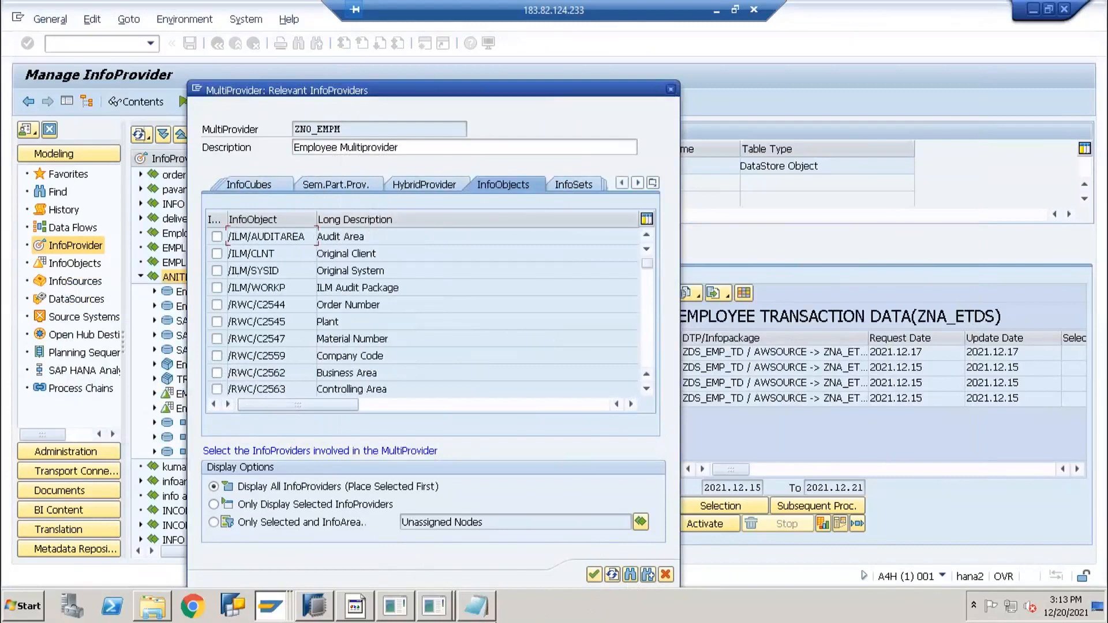
pyautogui.hotkey('alt', 'Tab')
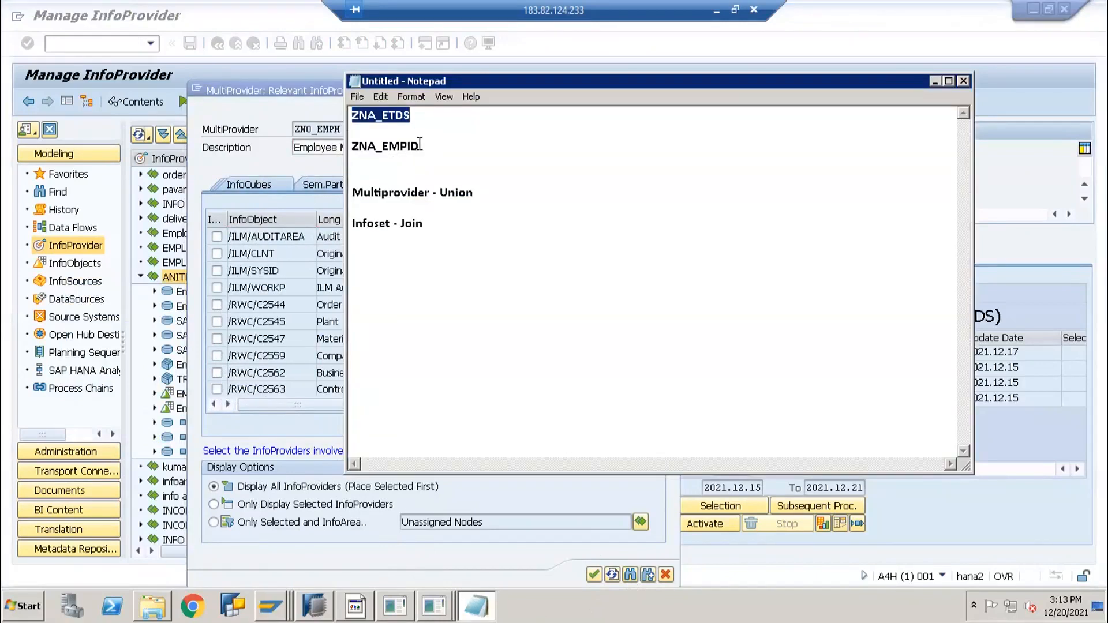
pyautogui.doubleClick(359, 146)
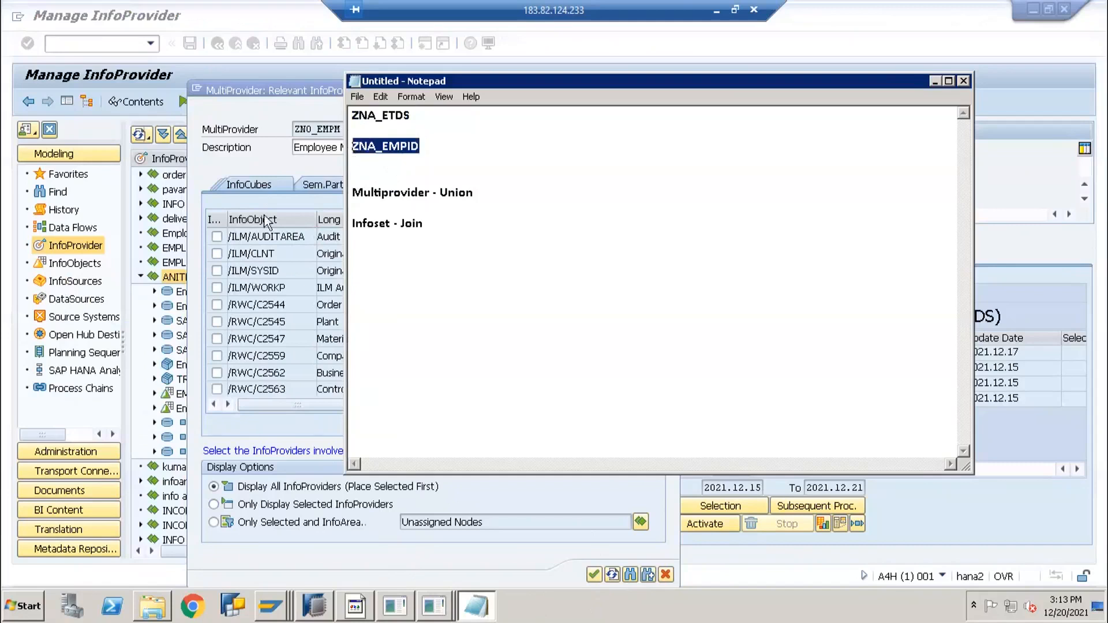
pyautogui.click(567, 579)
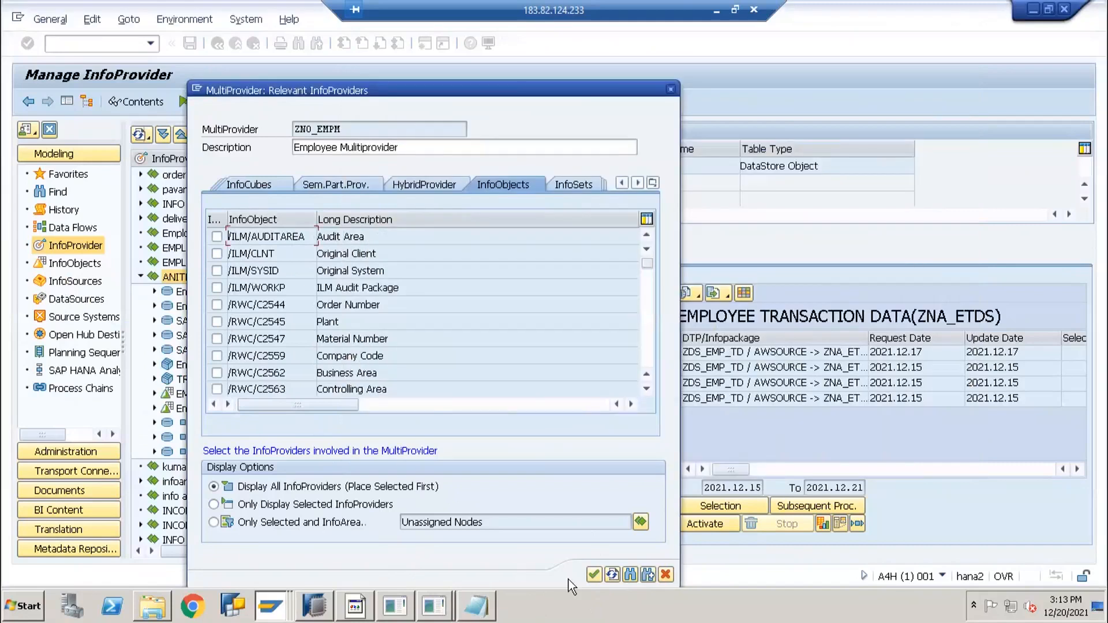
pyautogui.click(630, 574)
pyautogui.hotkey('ctrl', 'v')
pyautogui.press('Return')
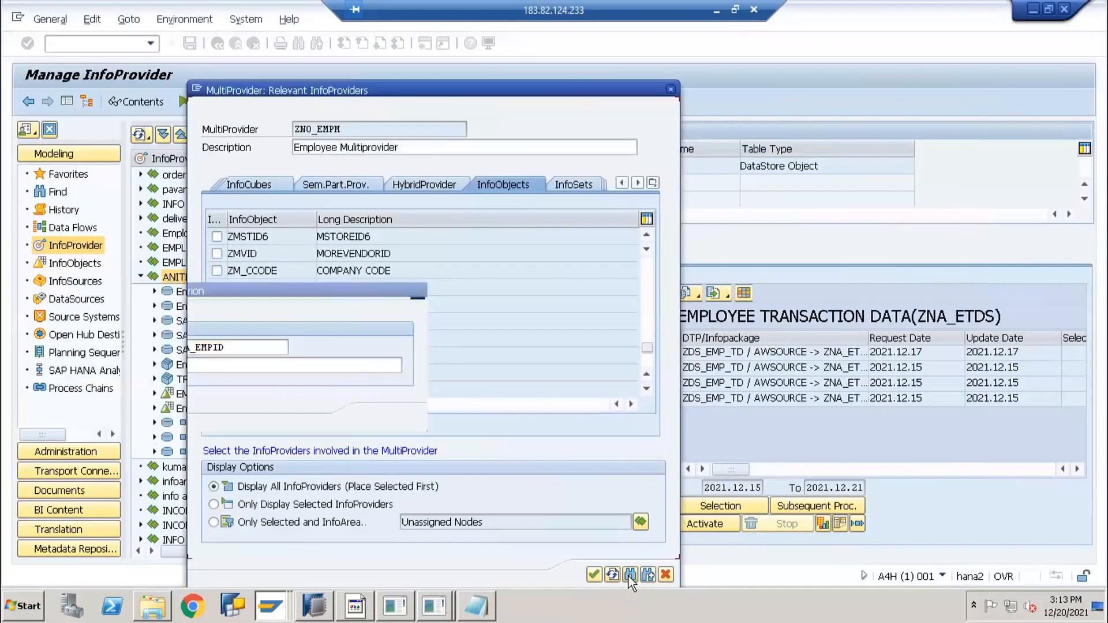
pyautogui.click(217, 305)
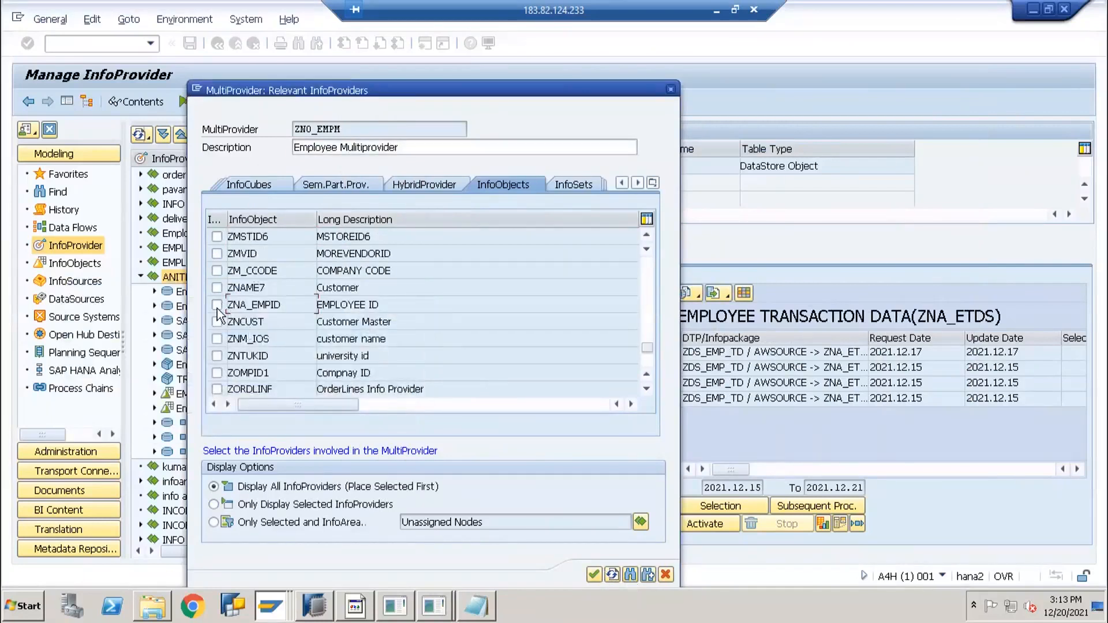
pyautogui.click(594, 574)
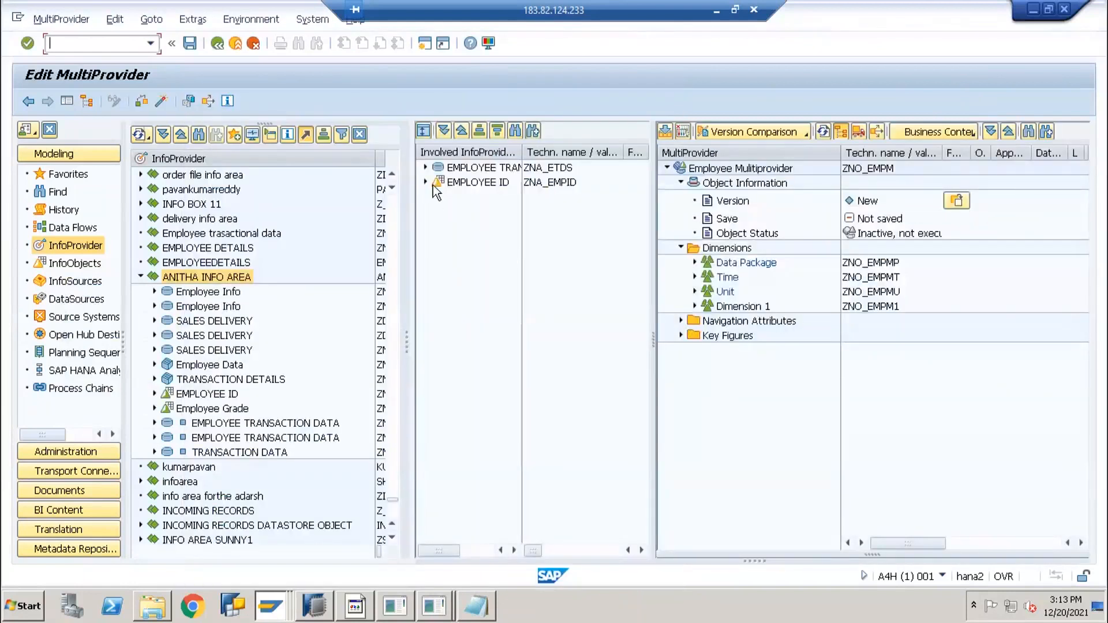
pyautogui.click(425, 167)
# Expand EMPLOYEE ID and ZNA_ETDS key fields 0CALMONTH and ZNA_EMPID, dismissing the error popup
pyautogui.click(425, 226)
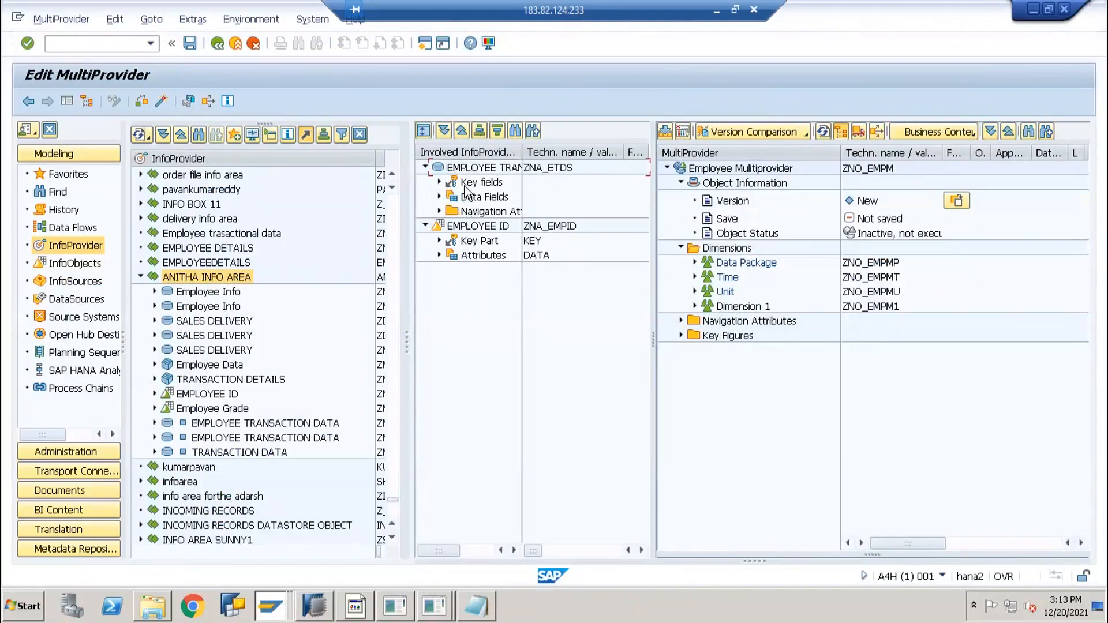
pyautogui.click(461, 225)
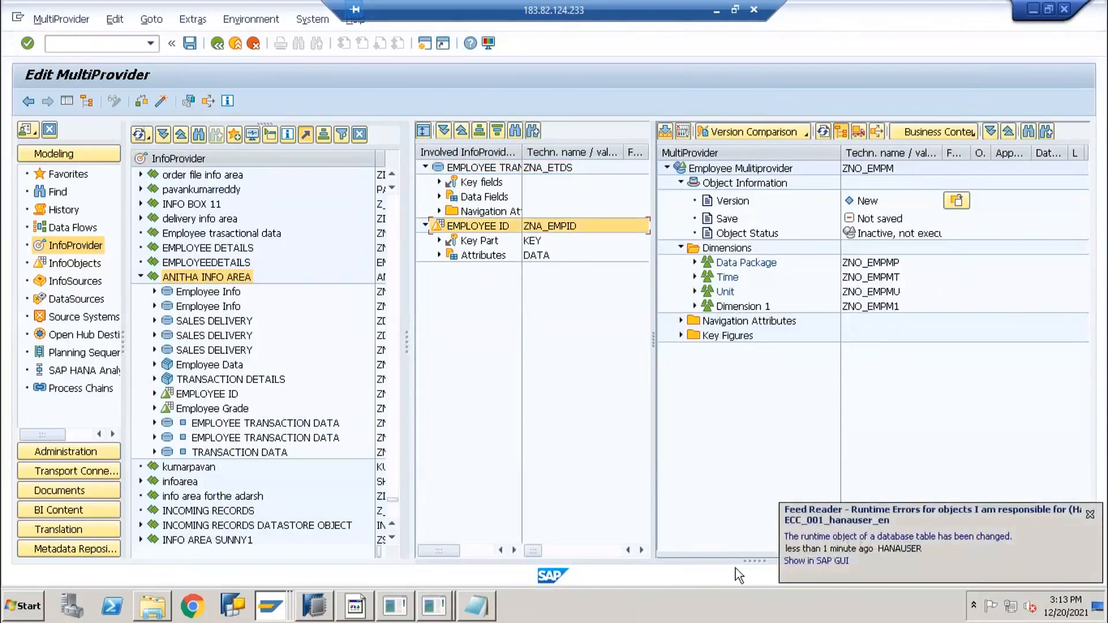
pyautogui.click(1091, 516)
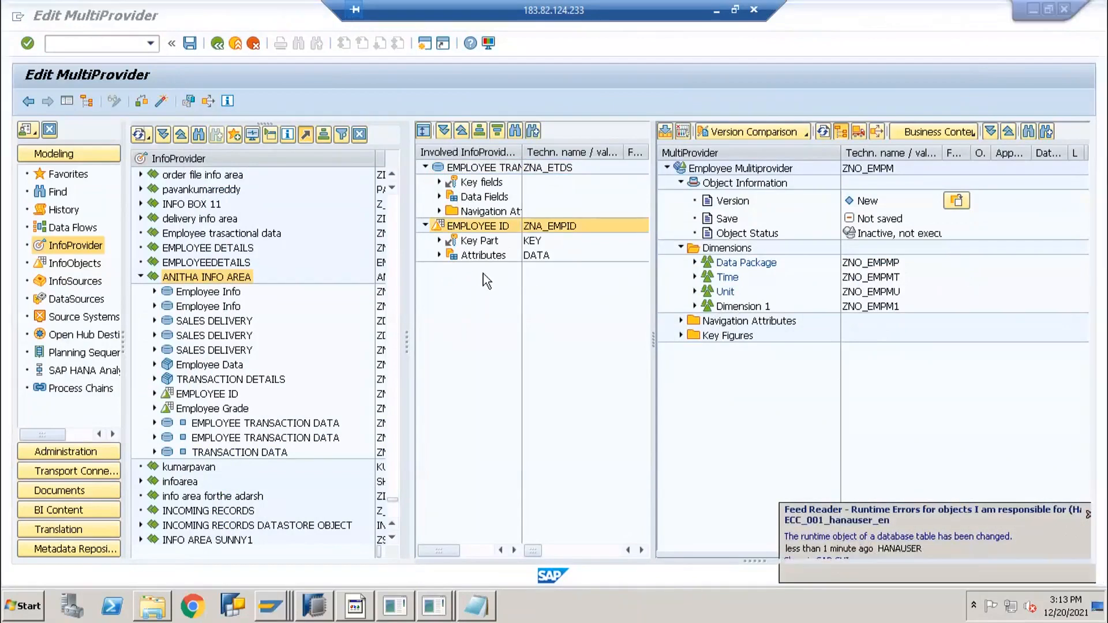
pyautogui.click(441, 181)
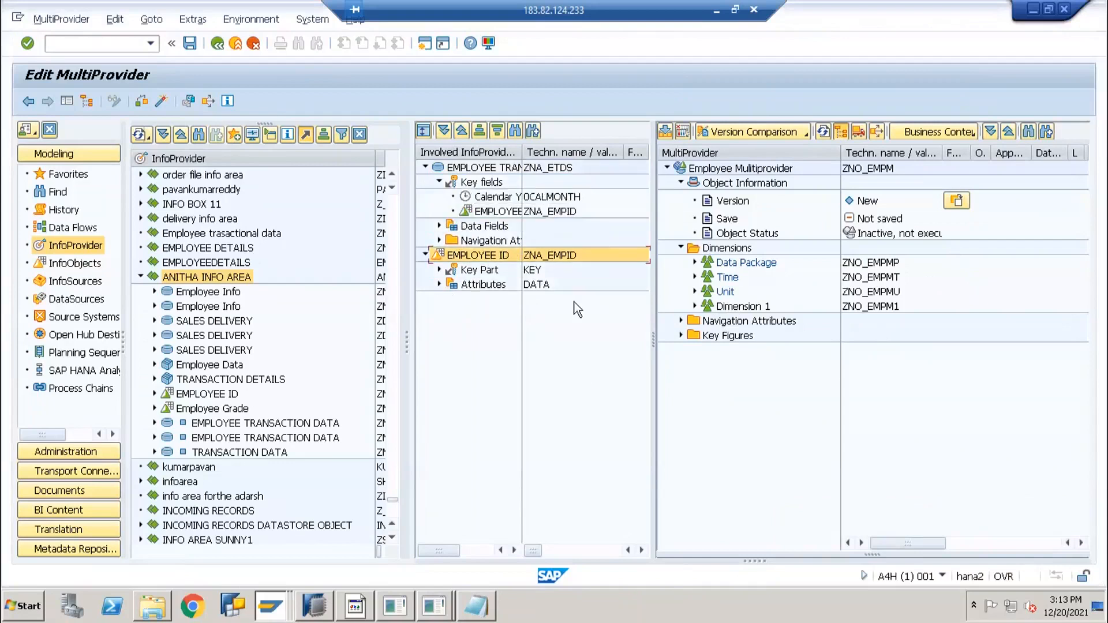
pyautogui.click(475, 213)
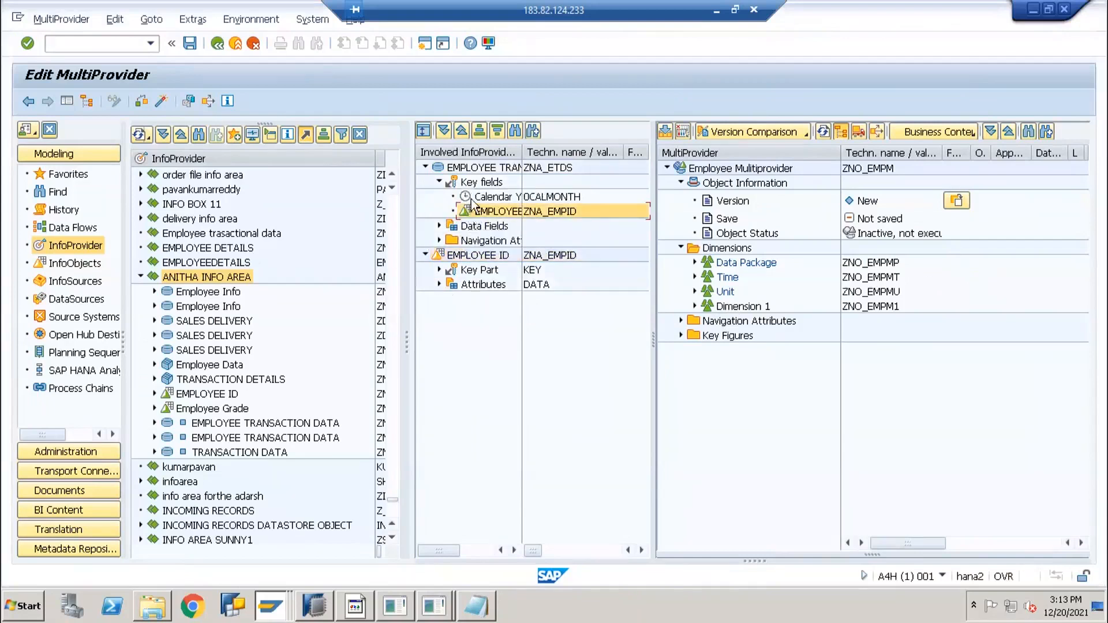
# Drag ZNA_EMPID into Dimension 1 and 0CALMONTH into Time
pyautogui.moveTo(471, 211); pyautogui.dragTo(725, 309)
pyautogui.moveTo(472, 198); pyautogui.dragTo(713, 282)
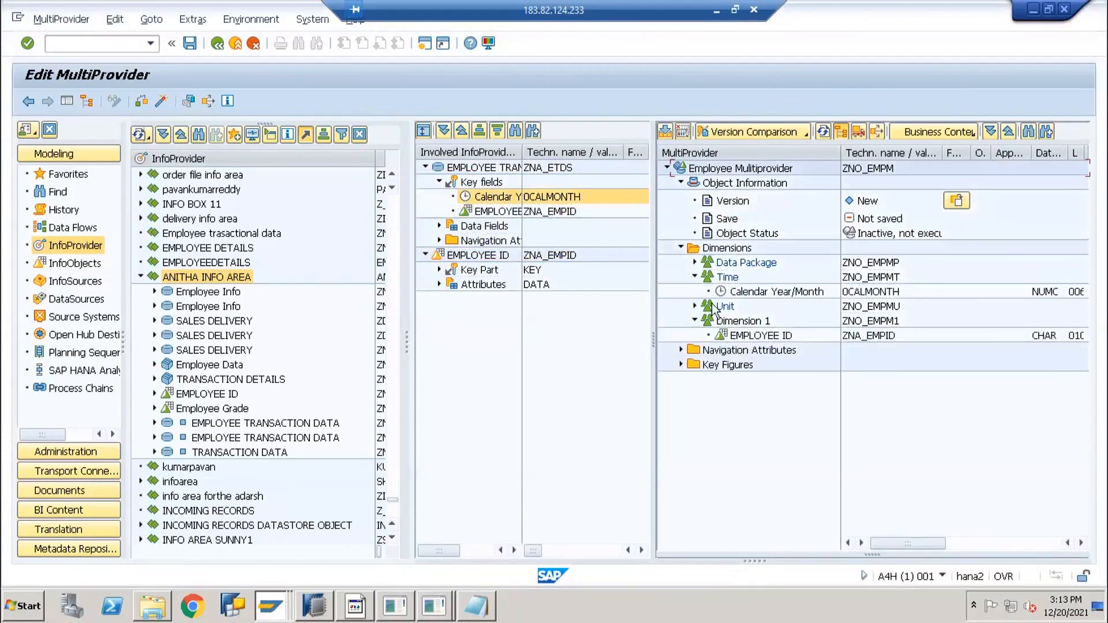
pyautogui.click(715, 276)
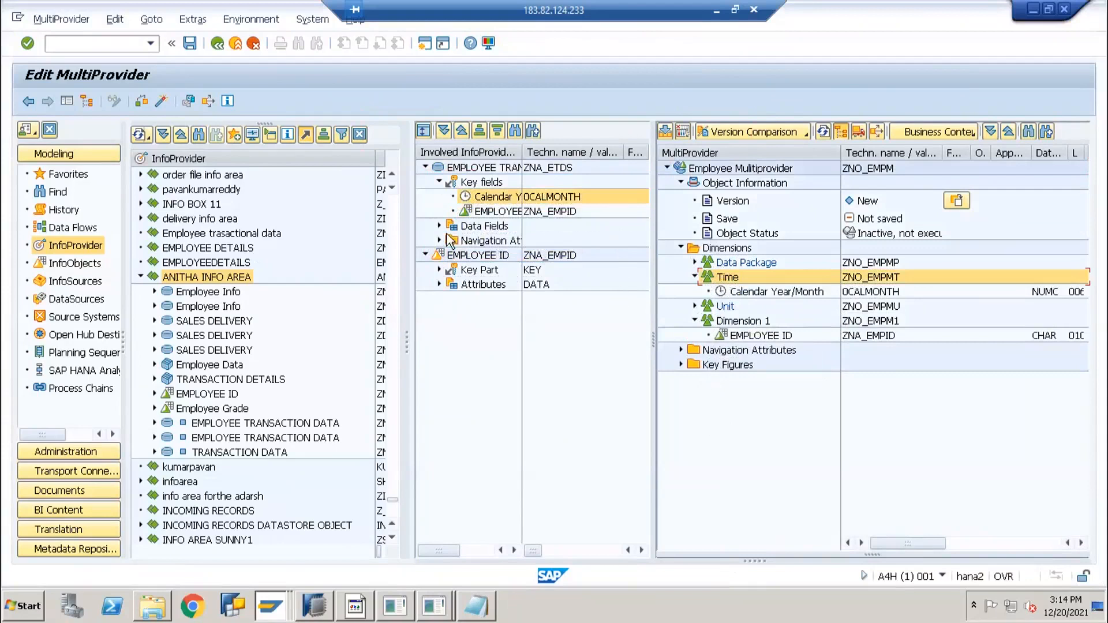
# Add SALARY and Working Days as key figures and Employee Grade to Dimension 1
pyautogui.doubleClick(480, 228)
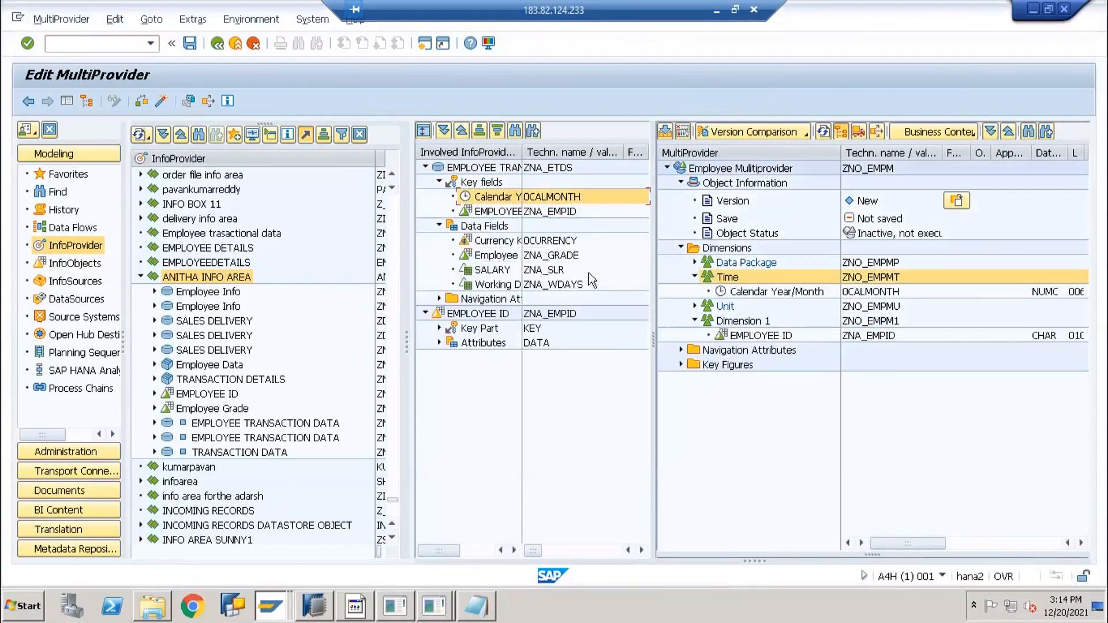
pyautogui.moveTo(473, 271); pyautogui.dragTo(714, 375)
pyautogui.moveTo(497, 285); pyautogui.dragTo(708, 370)
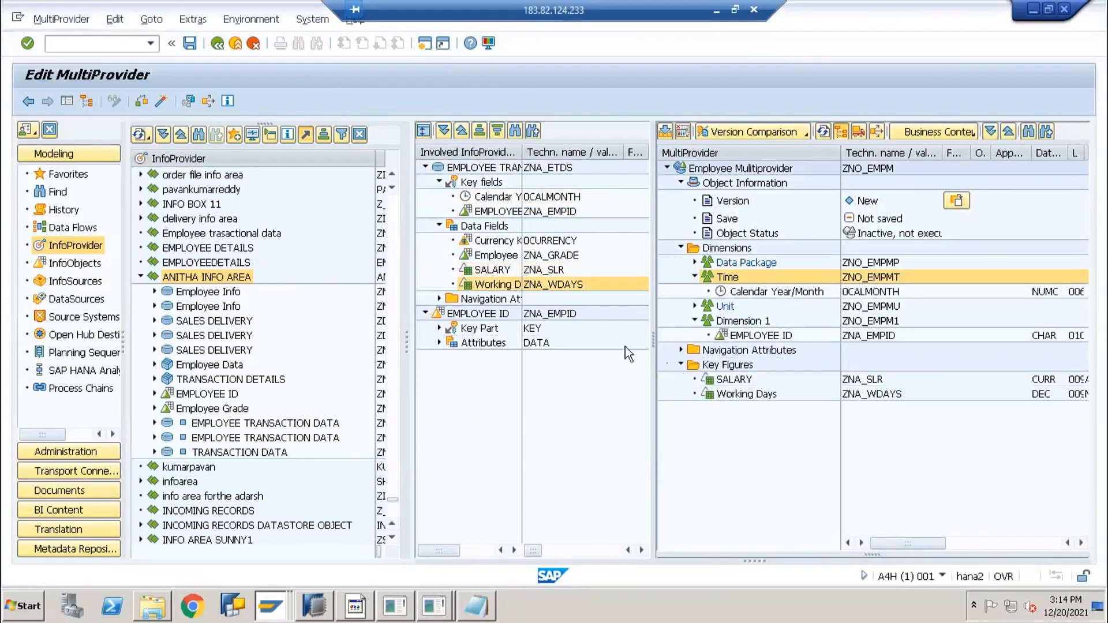
pyautogui.moveTo(618, 321); pyautogui.dragTo(724, 322)
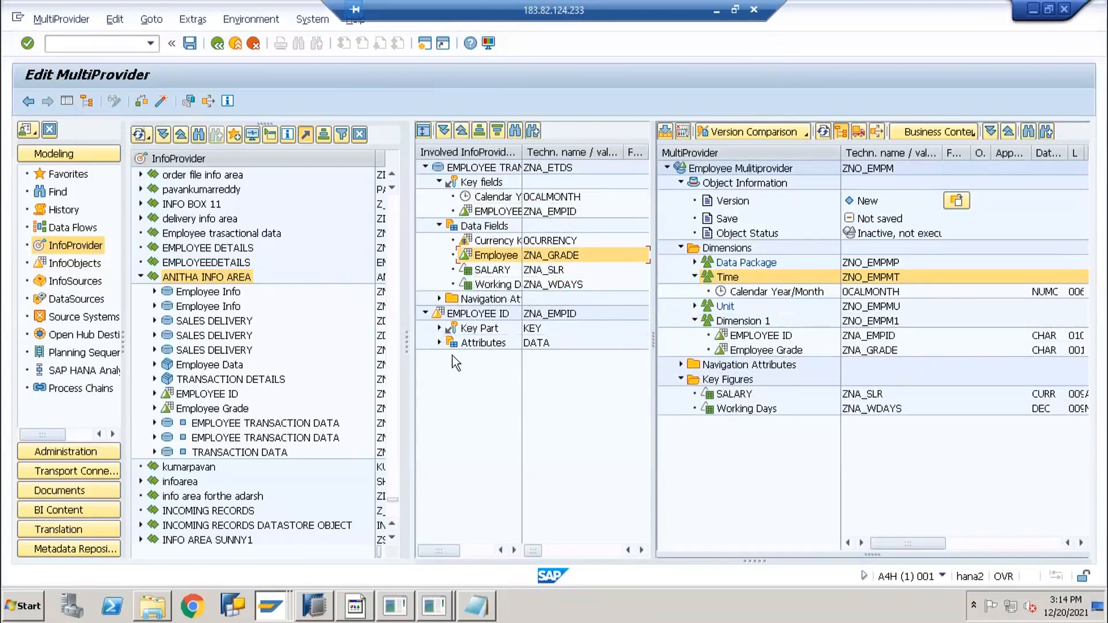
# Expand EMPLOYEE ID's Key Part and its CITY, COUNTRY, EMPLOYEE, ZIPCODE attributes
pyautogui.click(439, 328)
pyautogui.click(493, 343)
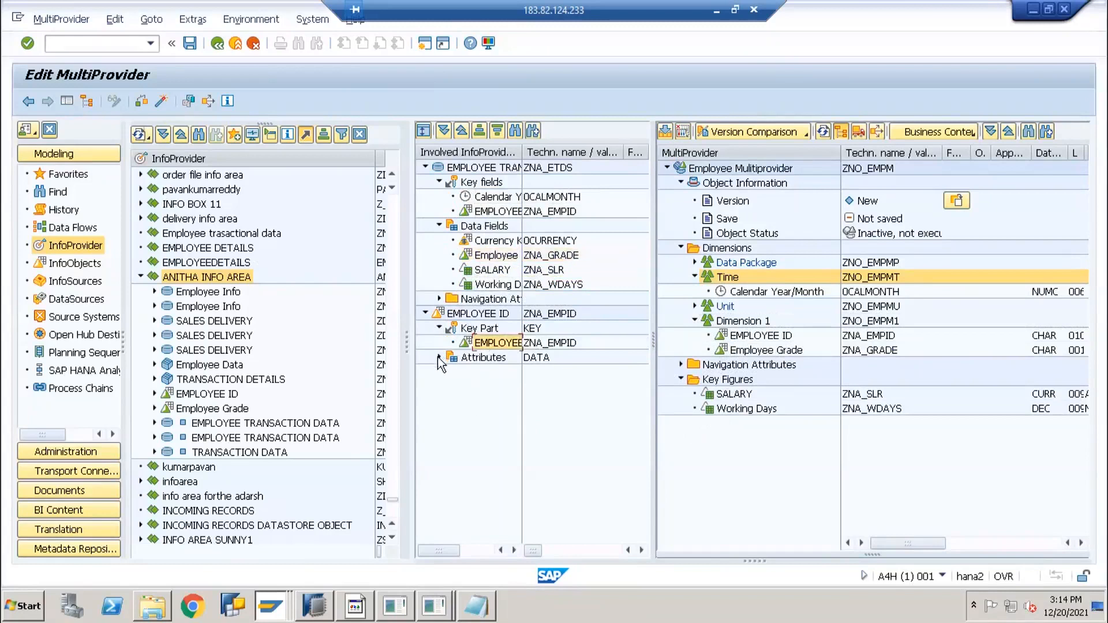
pyautogui.click(439, 357)
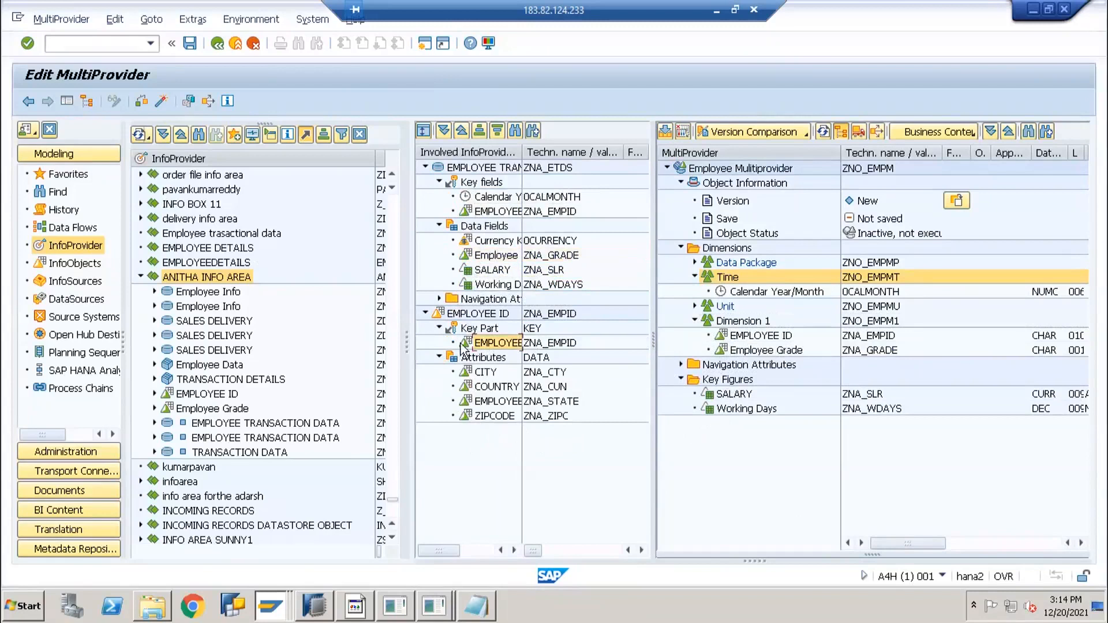
# Drag the EMPLOYEE key part onto ZNA_EMPID in Dimension 1
pyautogui.moveTo(462, 342); pyautogui.dragTo(725, 353)
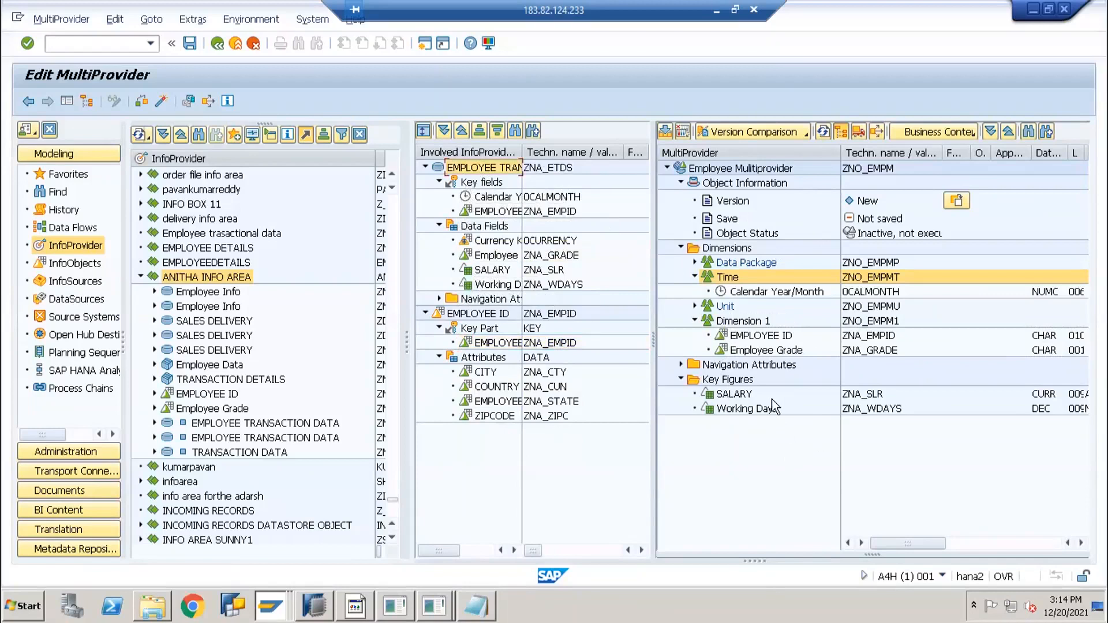
pyautogui.click(467, 345)
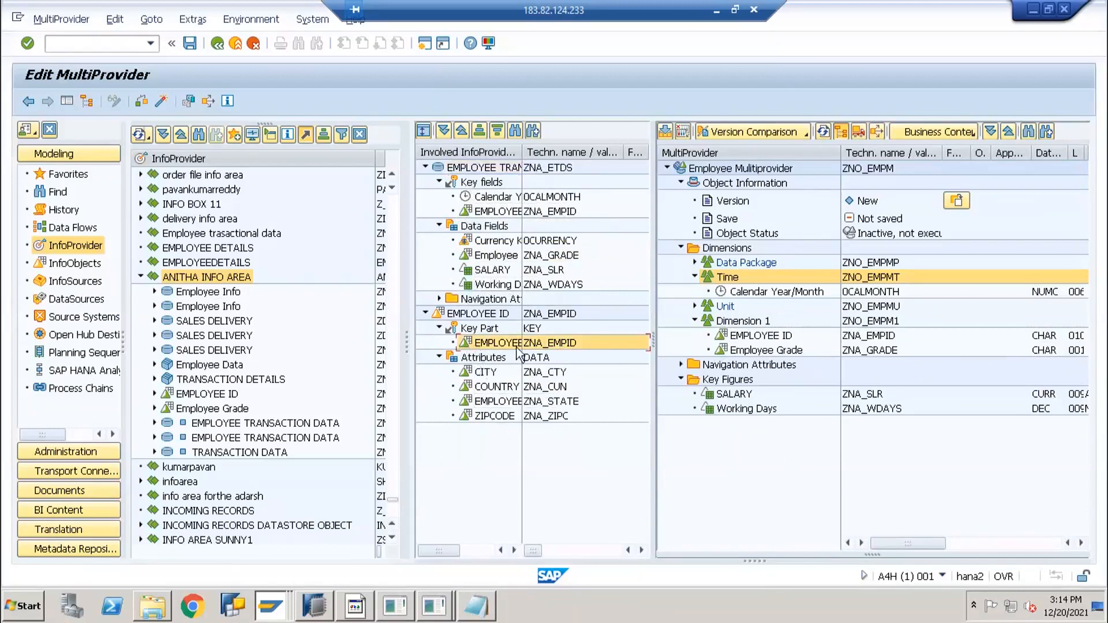
pyautogui.click(562, 345)
pyautogui.click(882, 338)
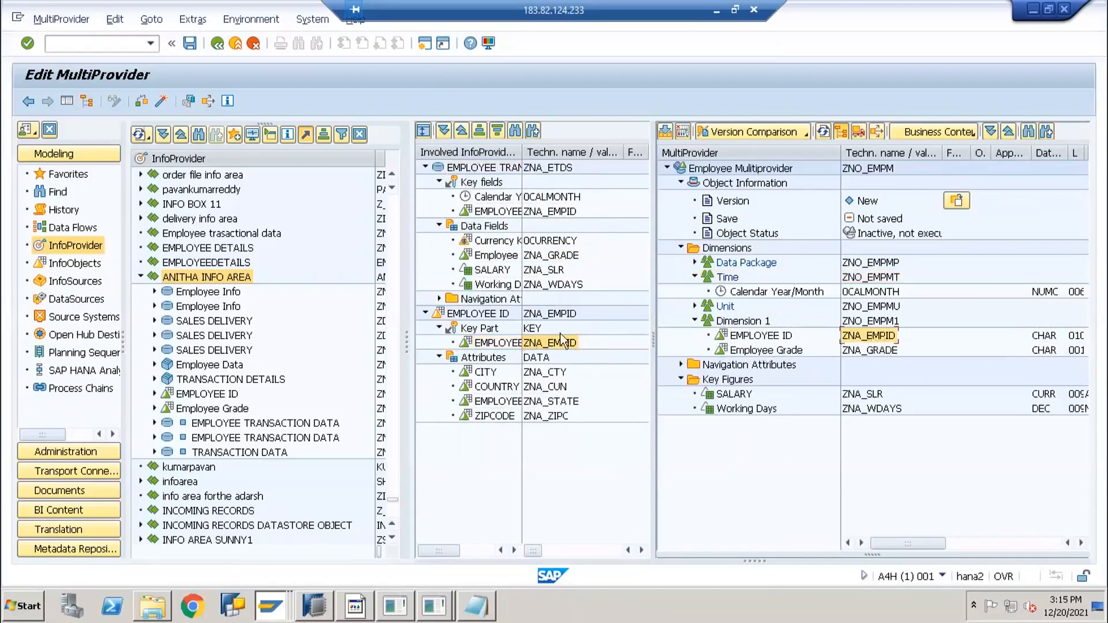
pyautogui.moveTo(485, 344); pyautogui.dragTo(756, 341)
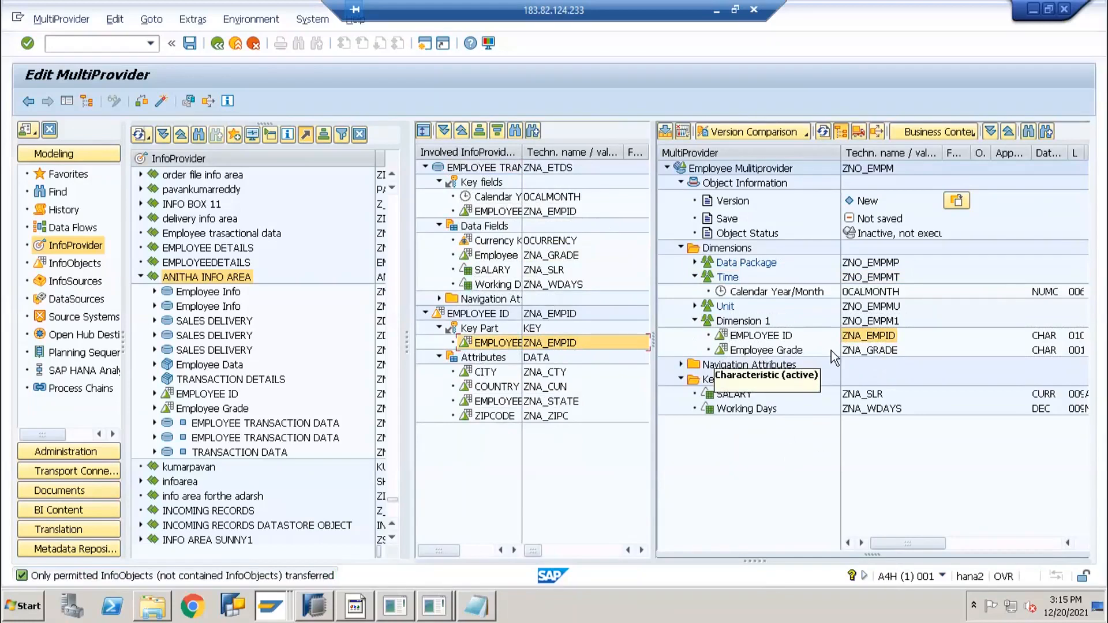
# Identify EMPLOYEE ID with ZNA_EMPID, ticking it for both involved providers
pyautogui.click(744, 336)
pyautogui.click(487, 358)
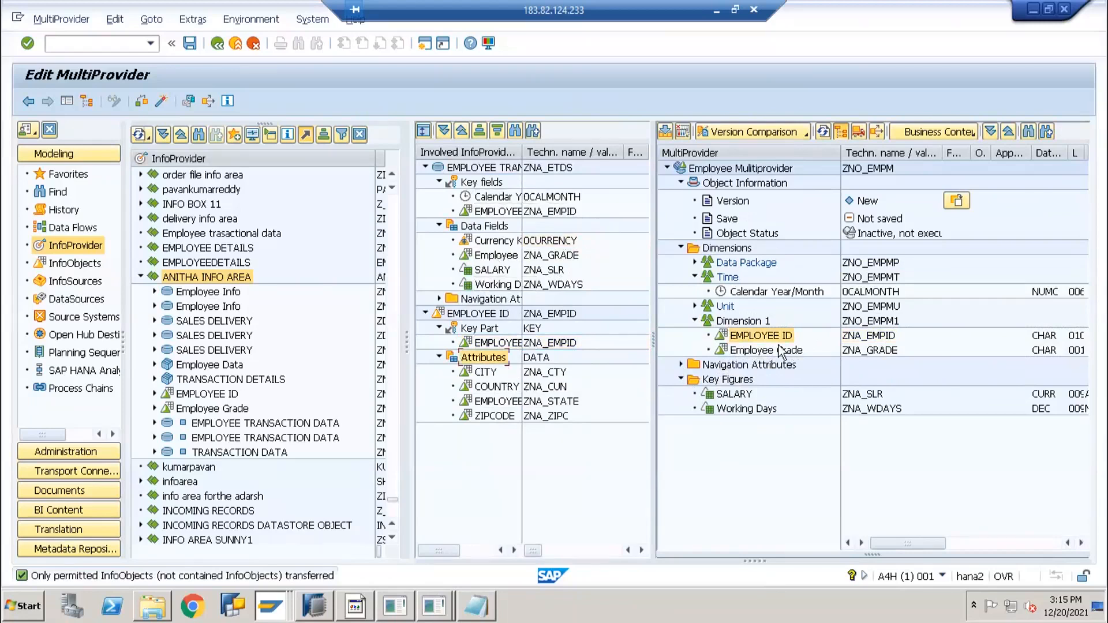
pyautogui.rightClick(728, 337)
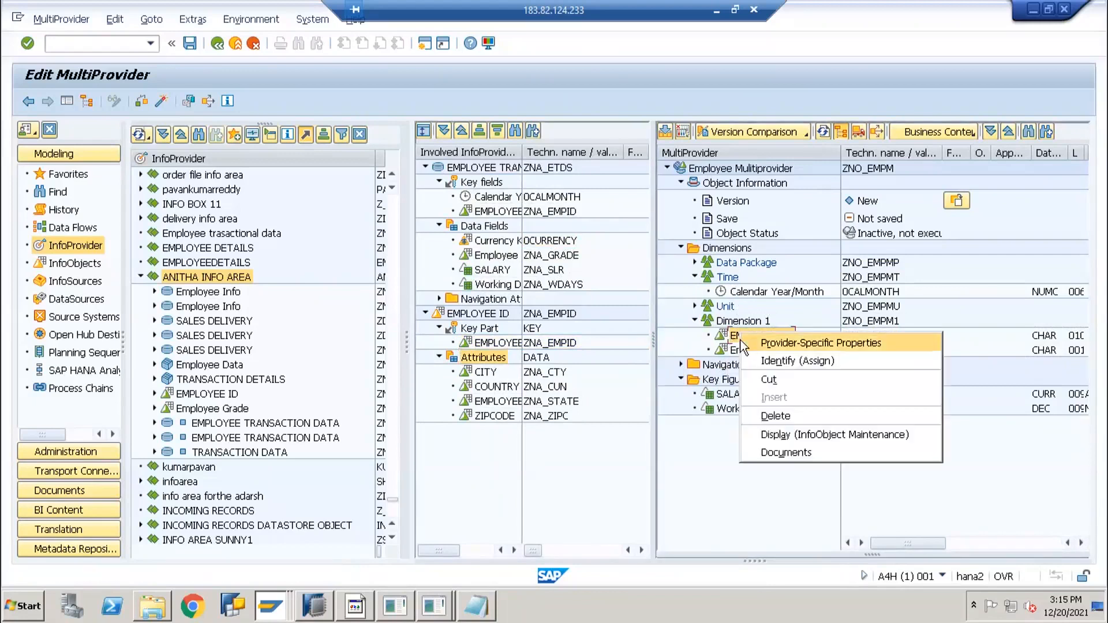
pyautogui.click(727, 337)
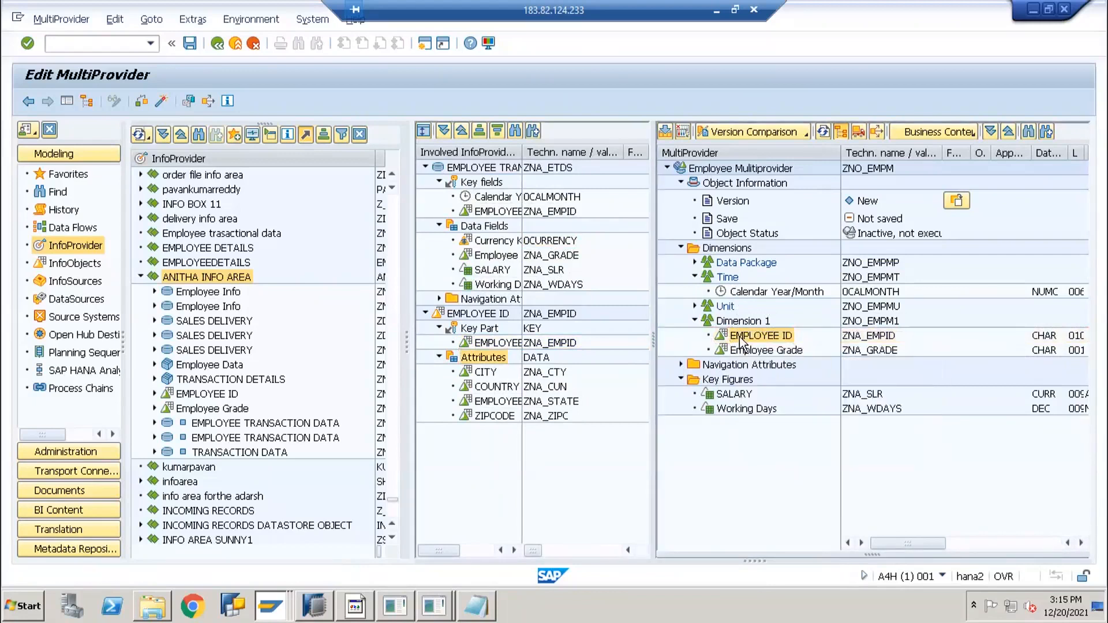
pyautogui.rightClick(728, 340)
pyautogui.click(779, 369)
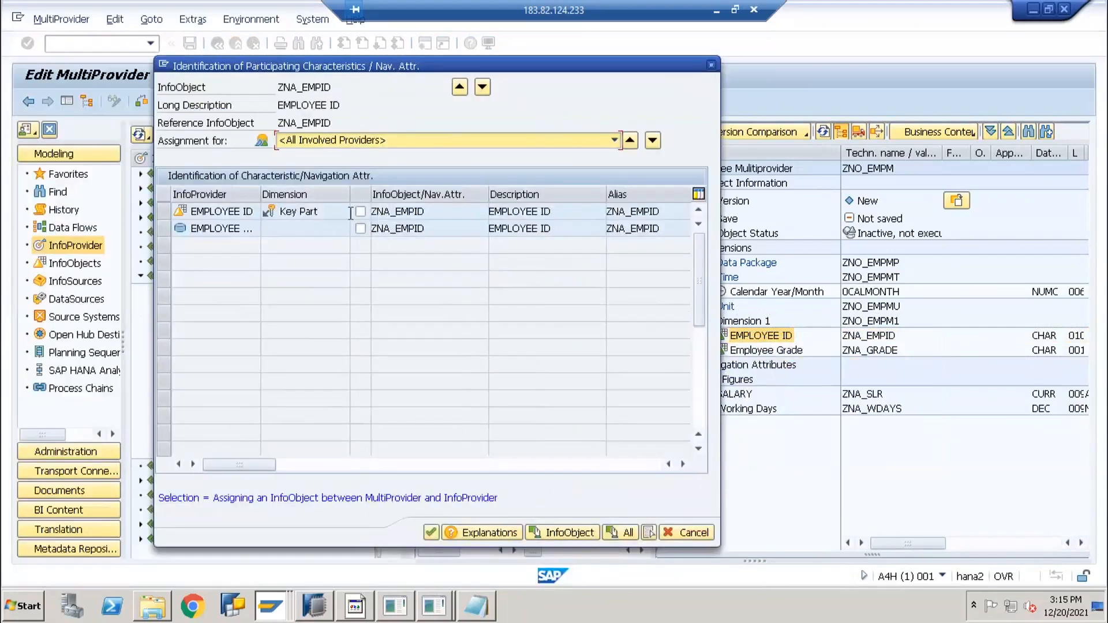
pyautogui.click(386, 212)
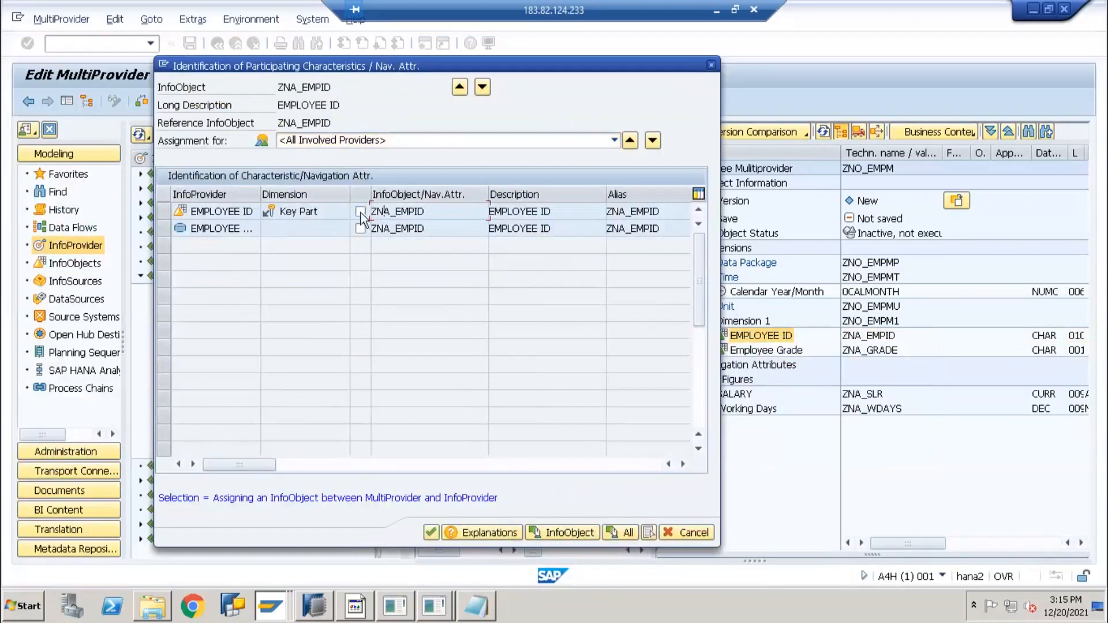
pyautogui.click(360, 229)
# Review the ZNA_EMPID assignment for EMPLOYEE ID and EMPLOYEE TRANSACTION DATA, then confirm it
pyautogui.click(656, 142)
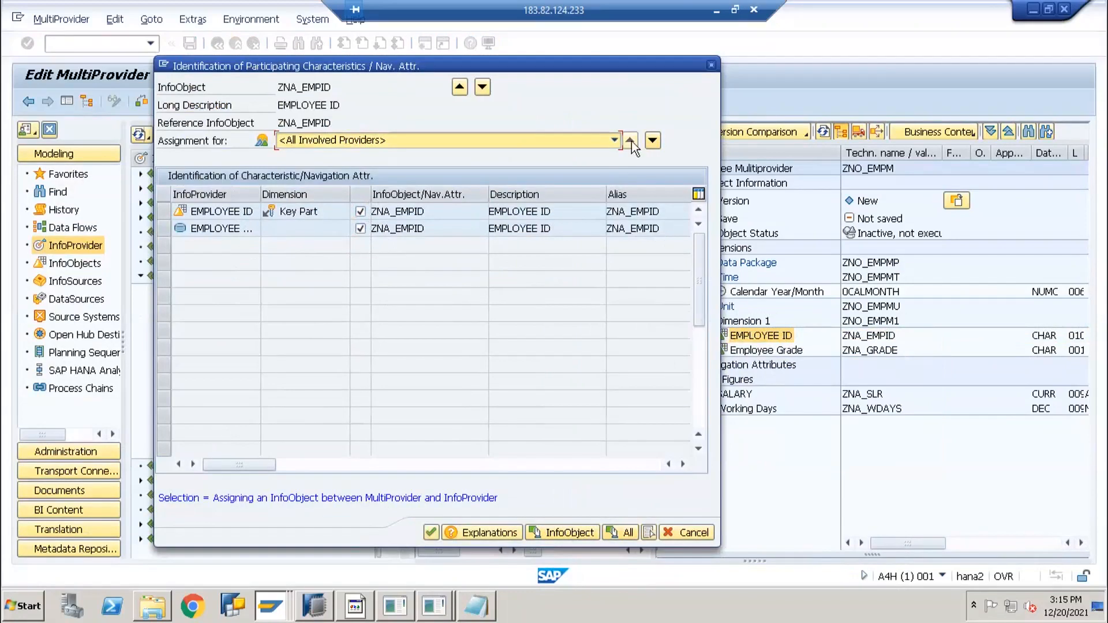
pyautogui.click(654, 140)
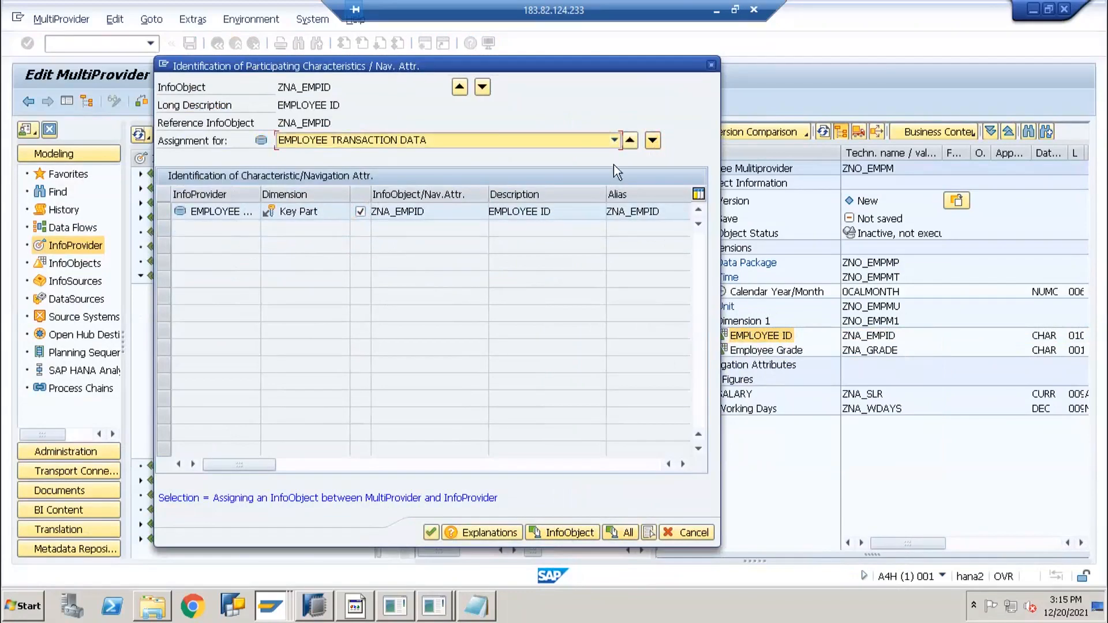
pyautogui.click(650, 143)
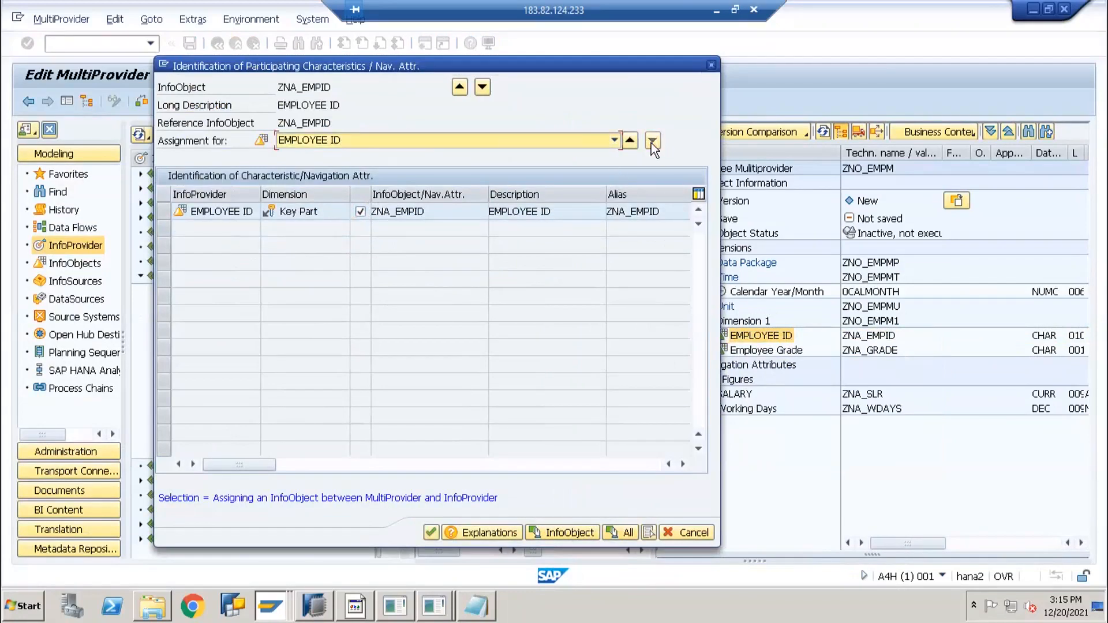
pyautogui.click(627, 141)
pyautogui.click(628, 141)
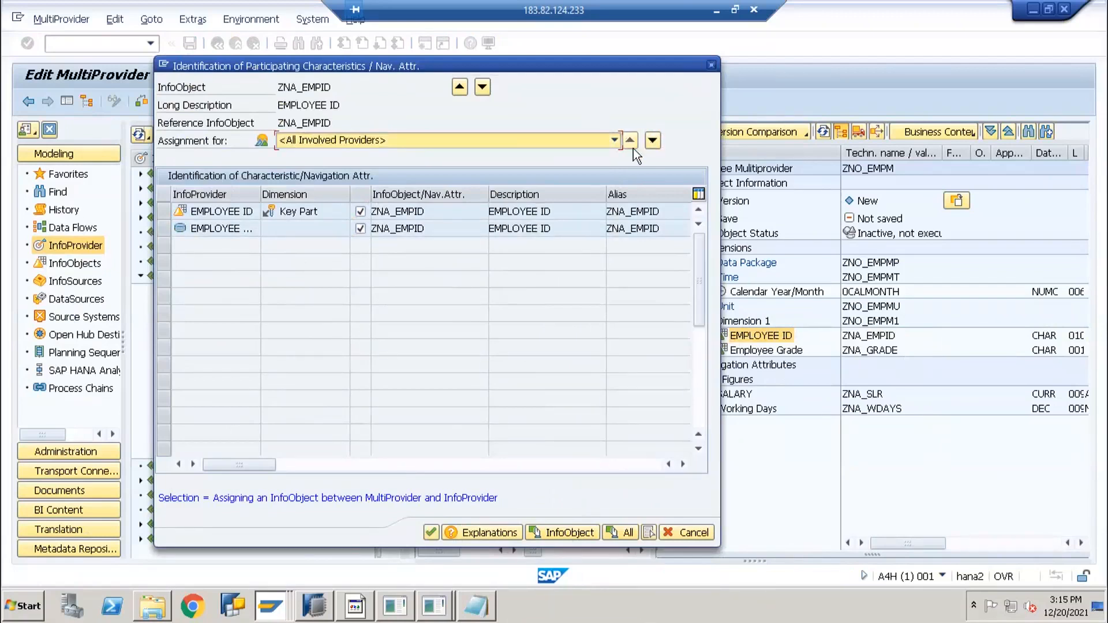
pyautogui.click(431, 533)
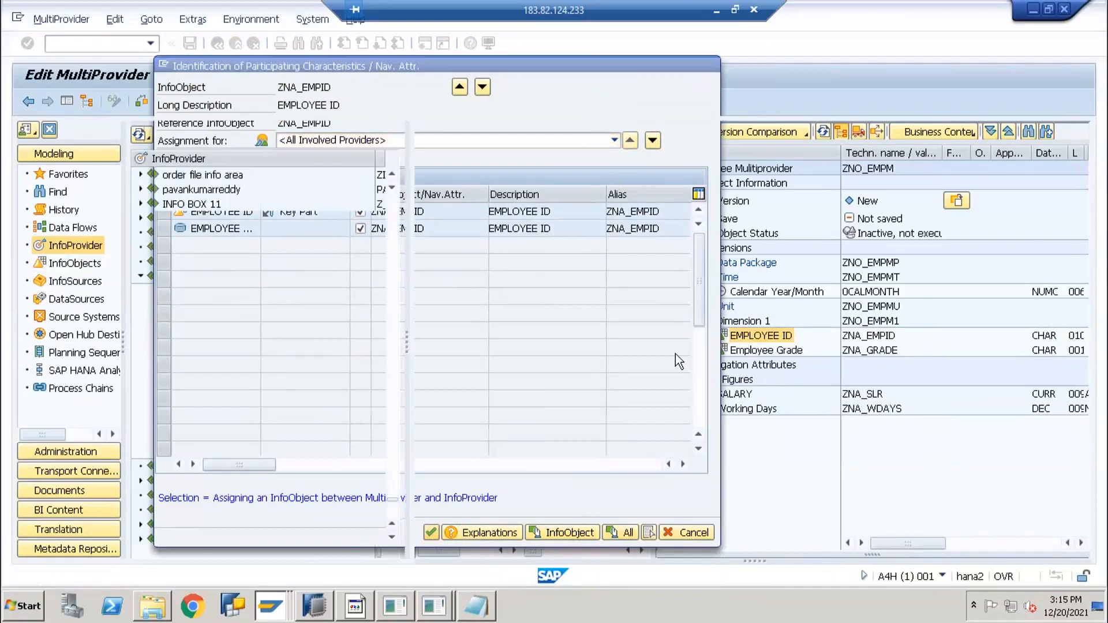
# Identify Calendar Year/Month with 0CALMONTH
pyautogui.rightClick(759, 293)
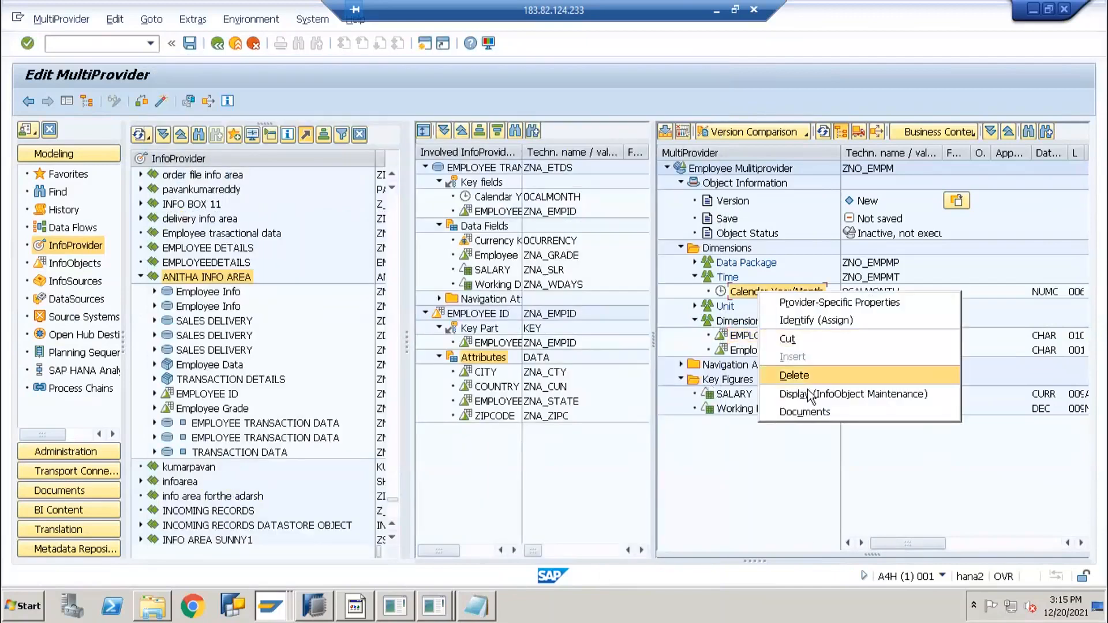
pyautogui.click(813, 321)
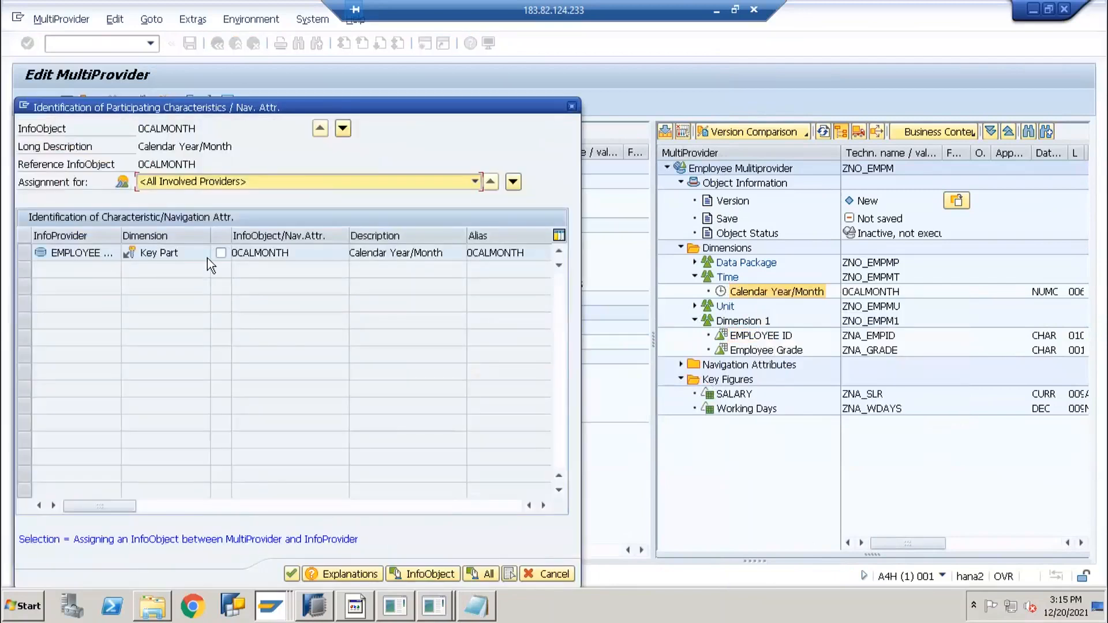
pyautogui.click(221, 253)
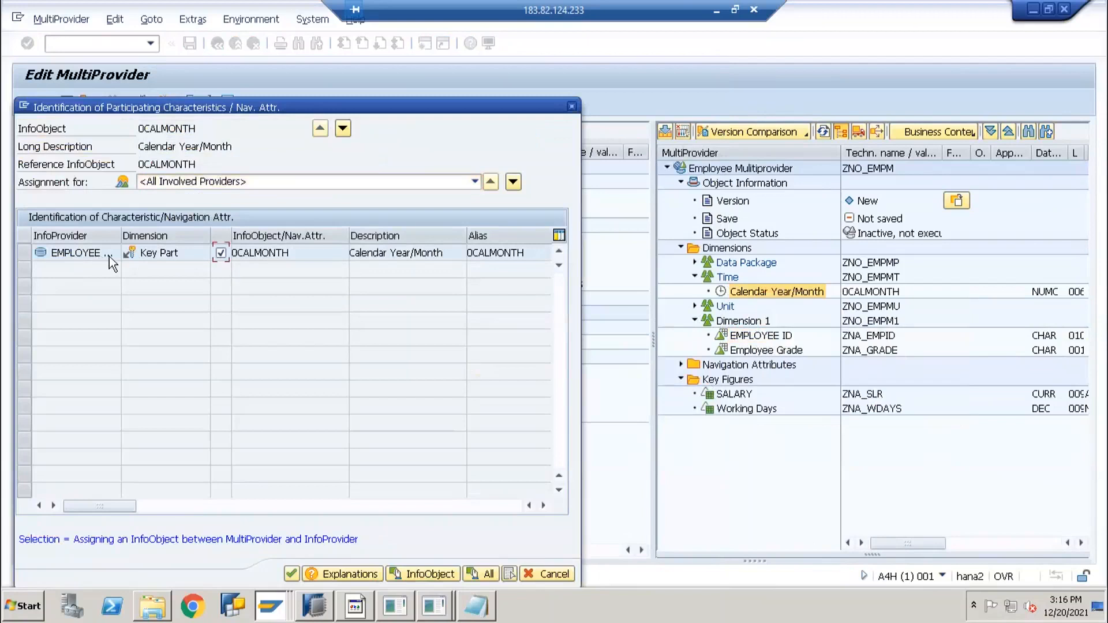
pyautogui.click(291, 574)
# Open the SALARY key figure selection and have all matches proposed, selecting ZNA_SLR
pyautogui.rightClick(737, 383)
pyautogui.click(735, 399)
pyautogui.rightClick(736, 403)
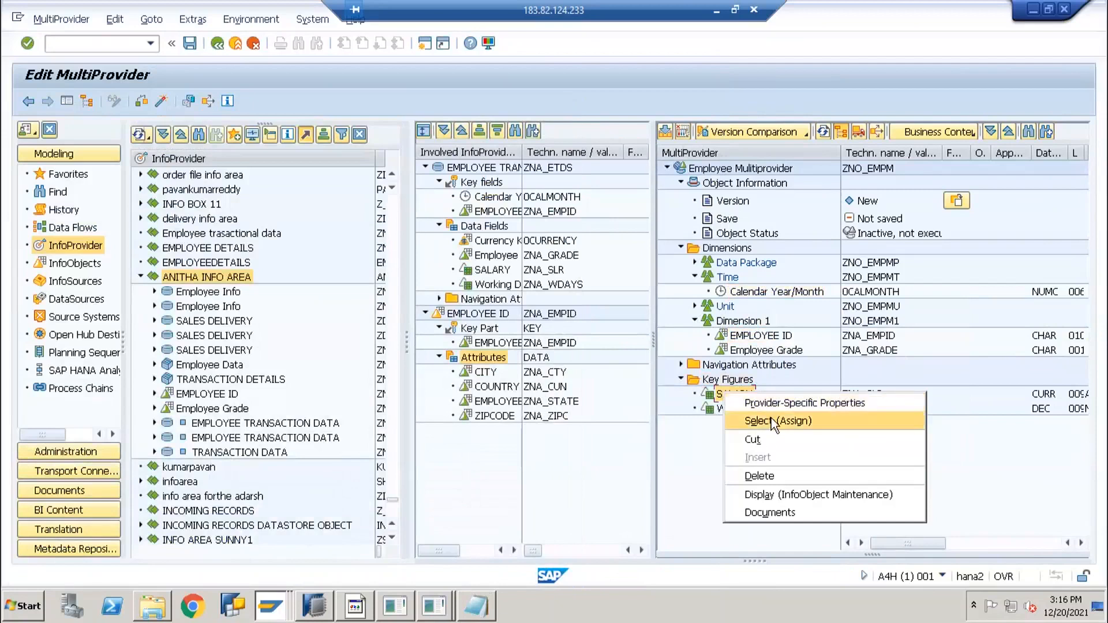
pyautogui.click(770, 418)
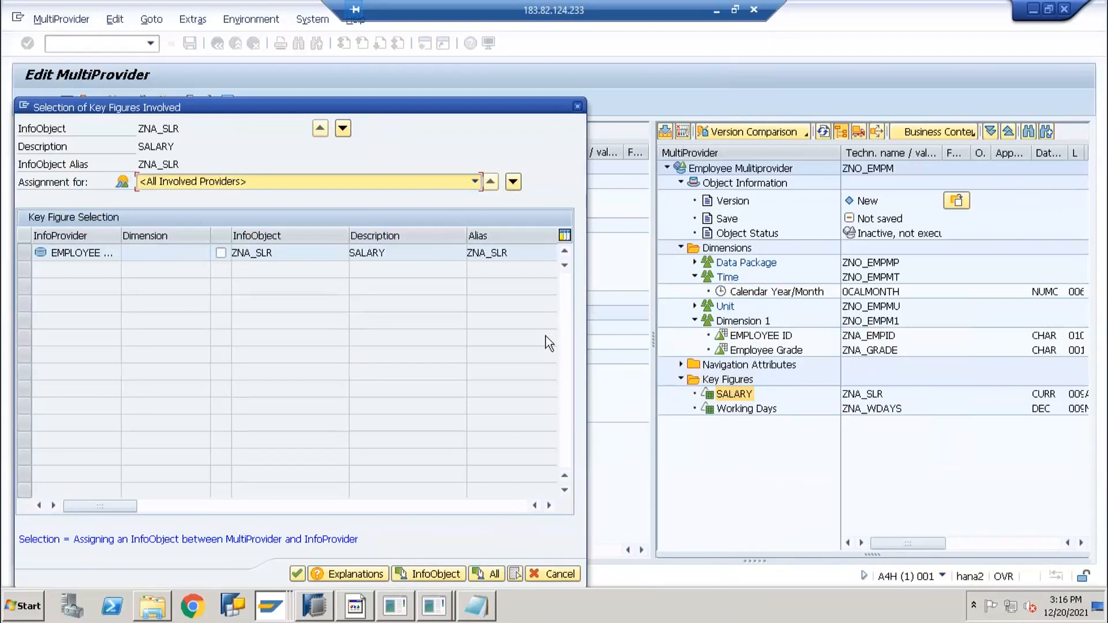
pyautogui.moveTo(337, 109); pyautogui.dragTo(409, 49)
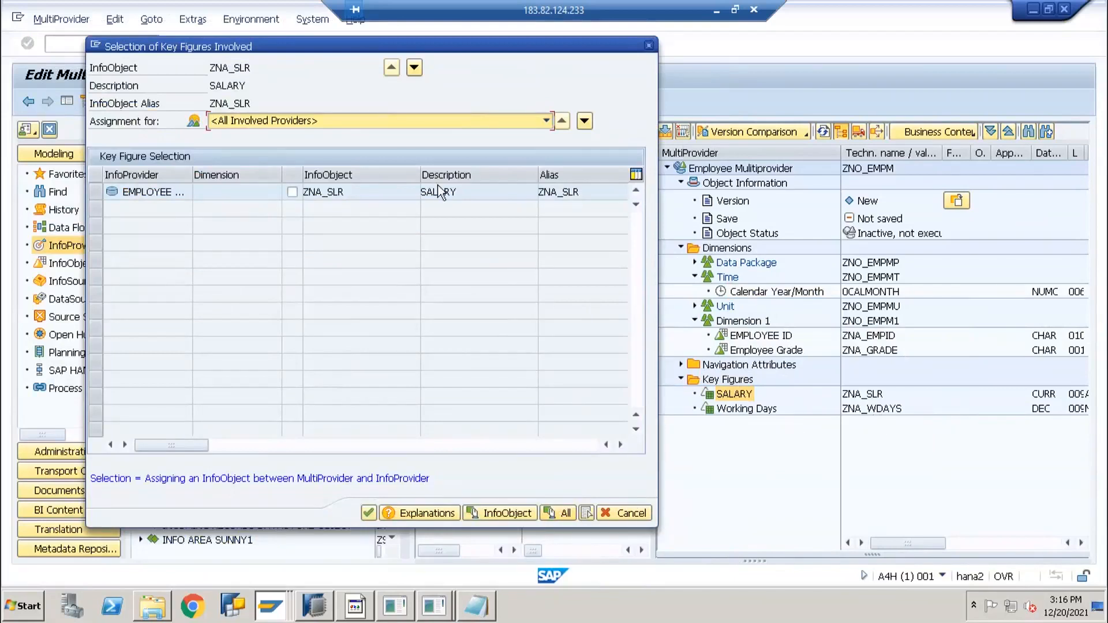
pyautogui.click(330, 192)
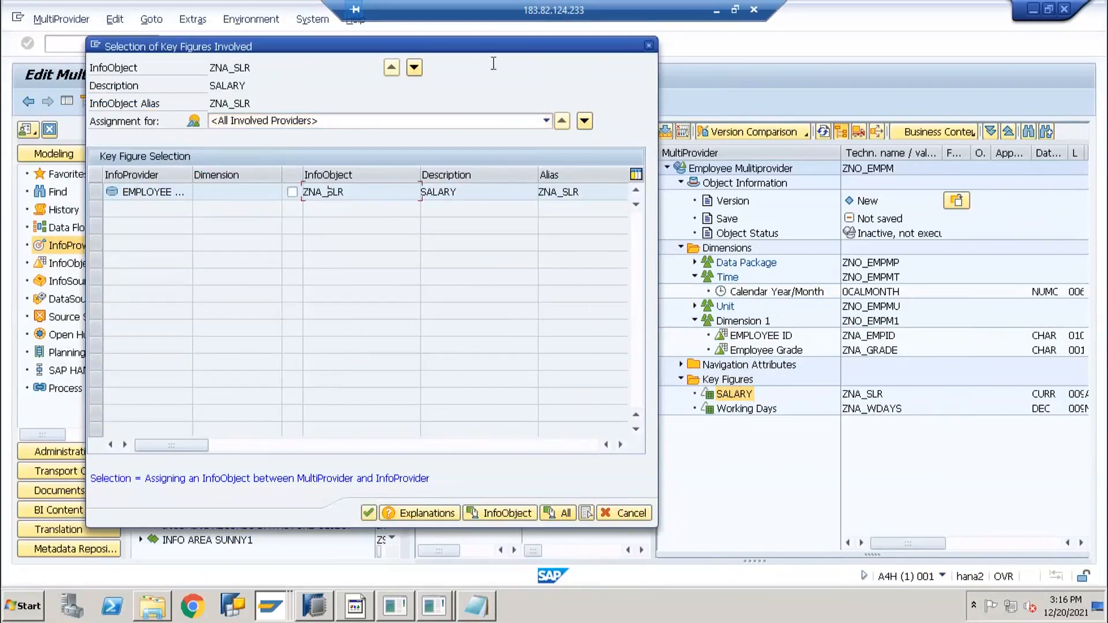
pyautogui.moveTo(324, 51); pyautogui.dragTo(128, 54)
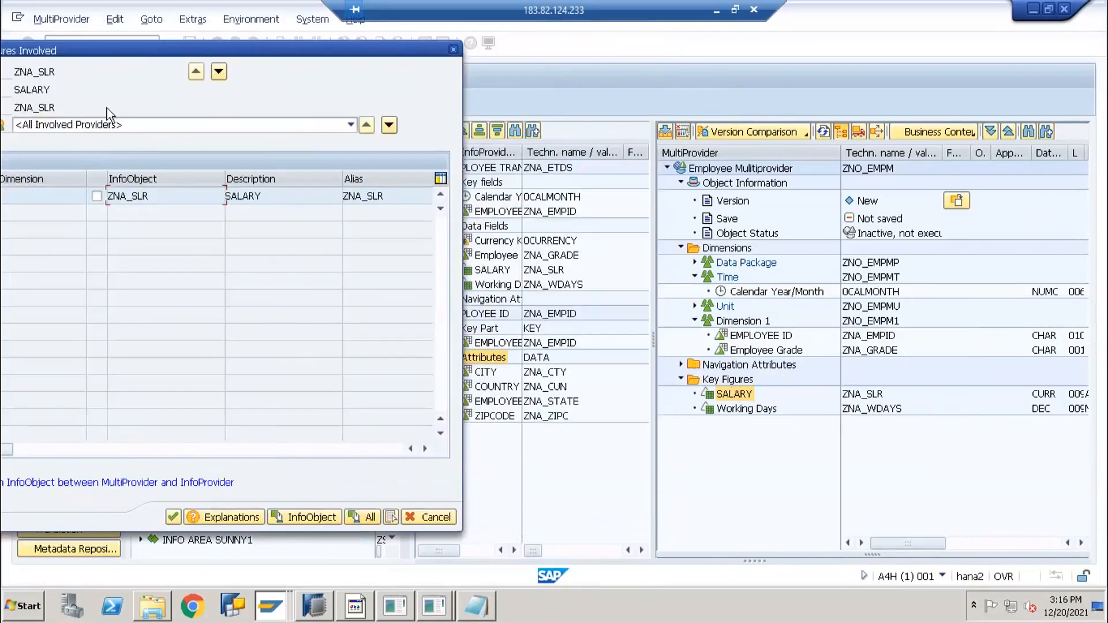
pyautogui.moveTo(257, 58); pyautogui.dragTo(396, 57)
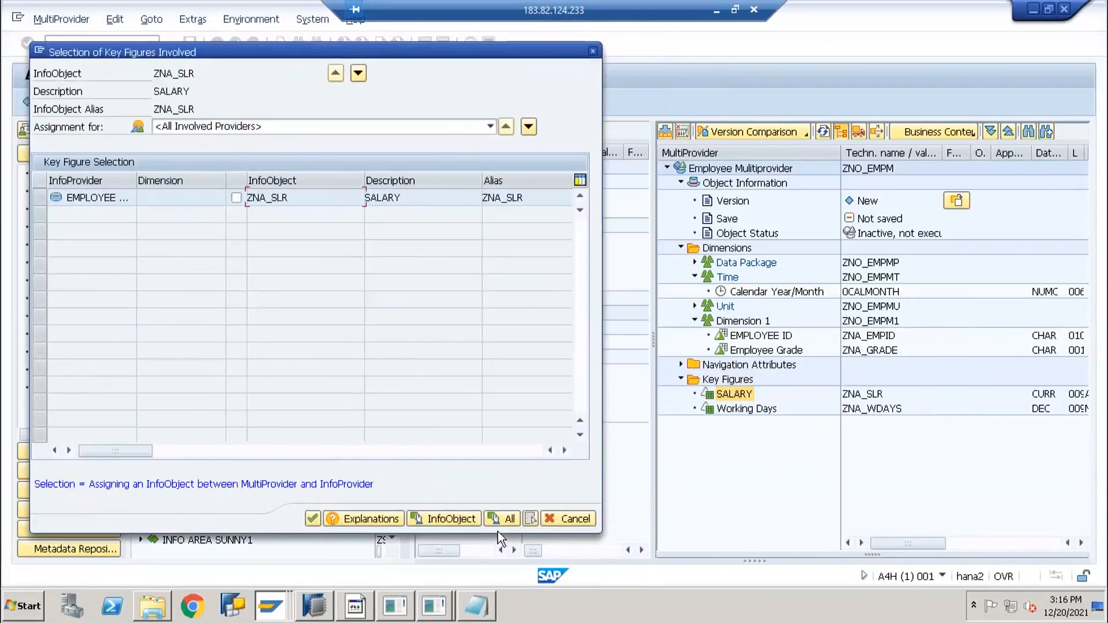
pyautogui.click(502, 519)
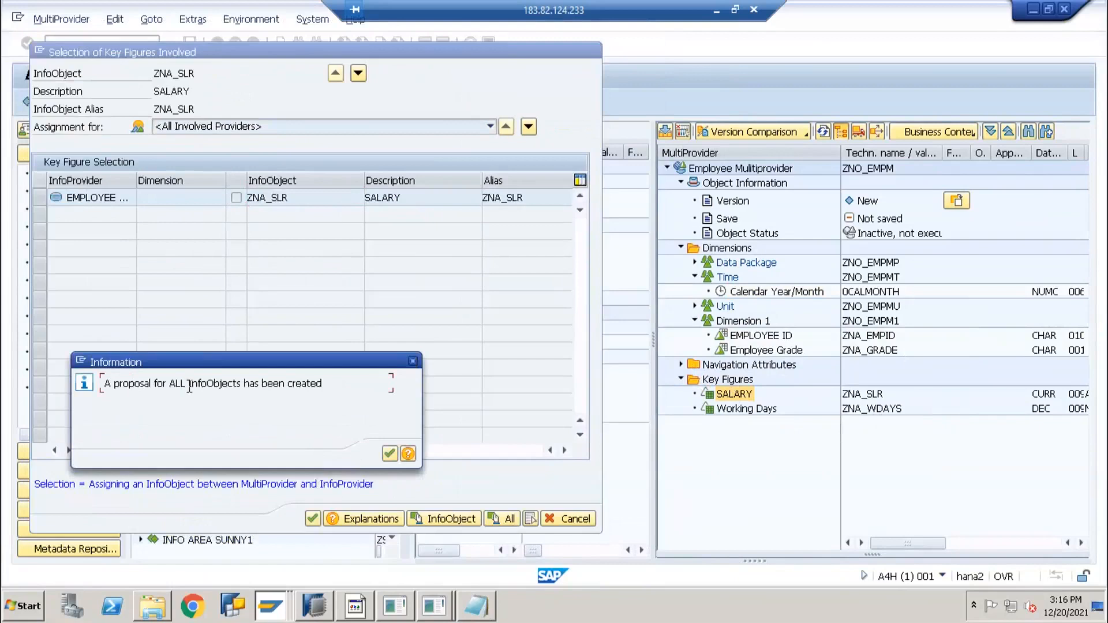
pyautogui.click(389, 454)
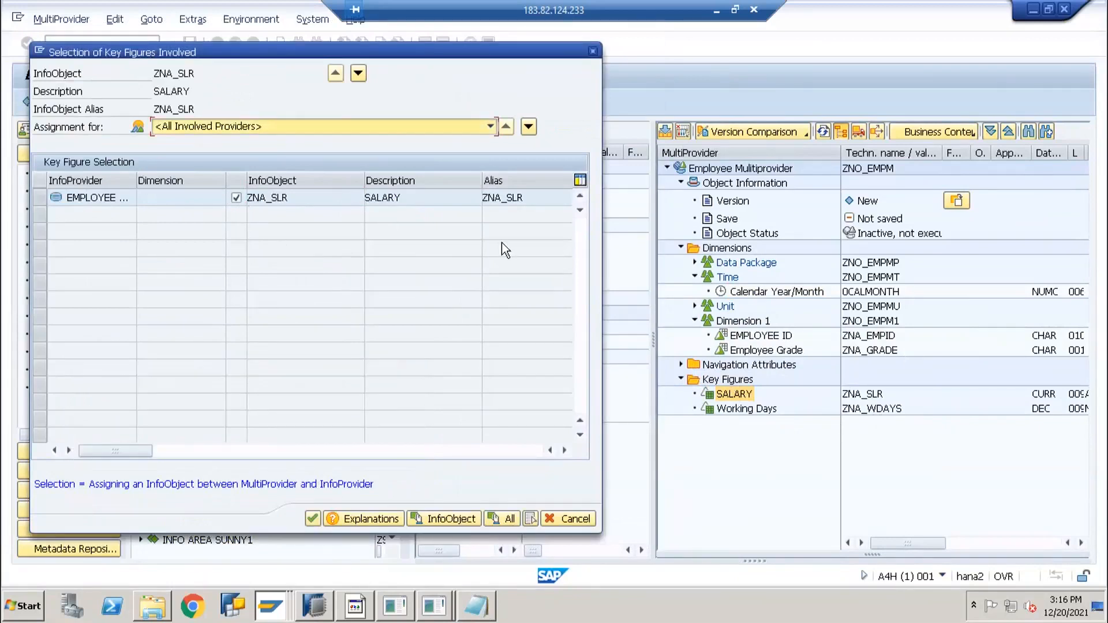
# Review SALARY's ZNA_SLR assignment per provider and confirm it
pyautogui.click(530, 126)
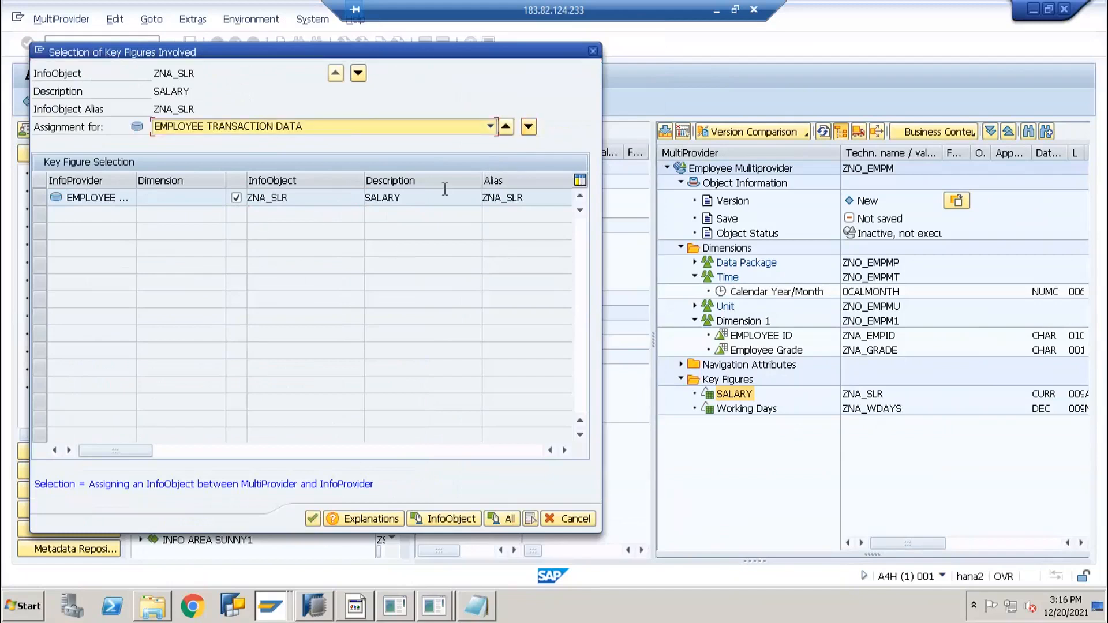
pyautogui.click(529, 128)
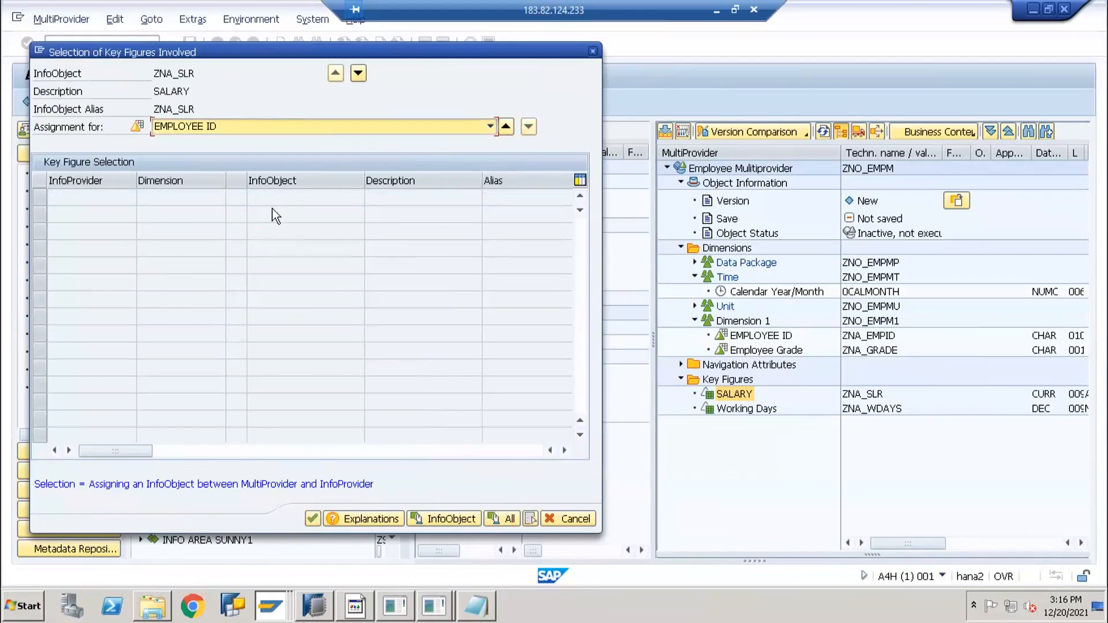
pyautogui.click(511, 127)
pyautogui.click(510, 128)
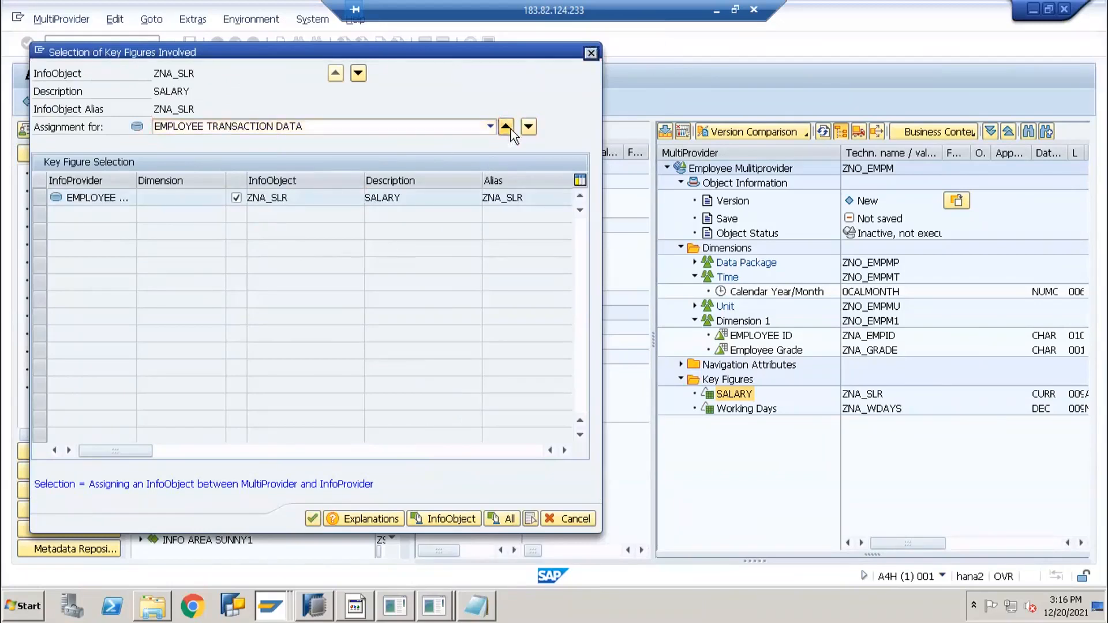
pyautogui.click(313, 518)
# Assign the Working Days key figure to ZNA_WDAYS from EMPLOYEE TRANSACTION DATA
pyautogui.click(746, 409)
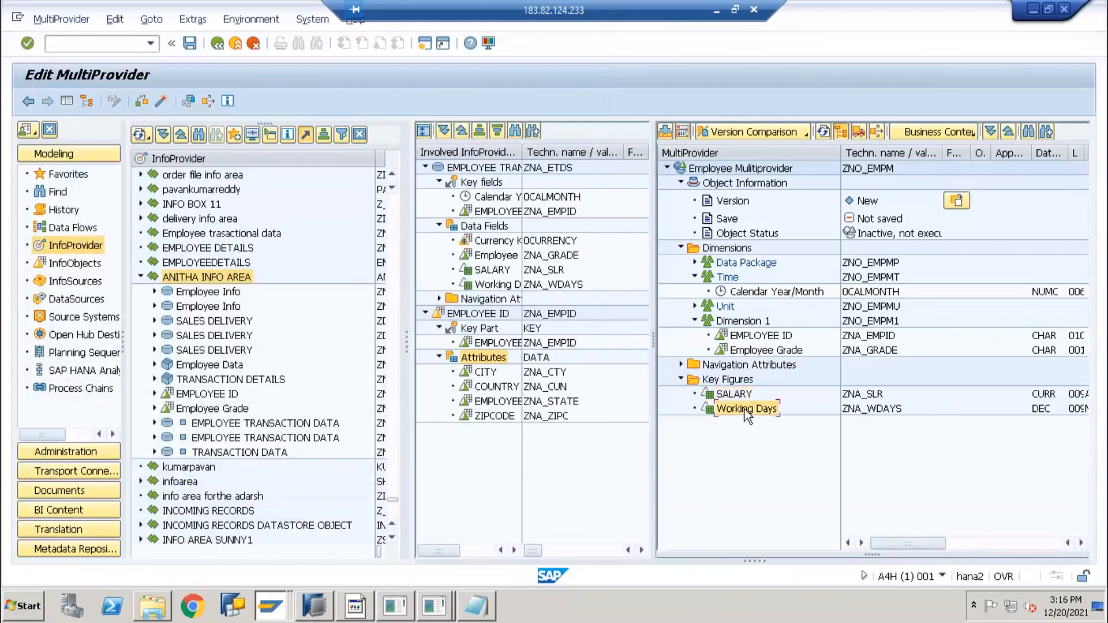
pyautogui.rightClick(747, 416)
pyautogui.click(753, 437)
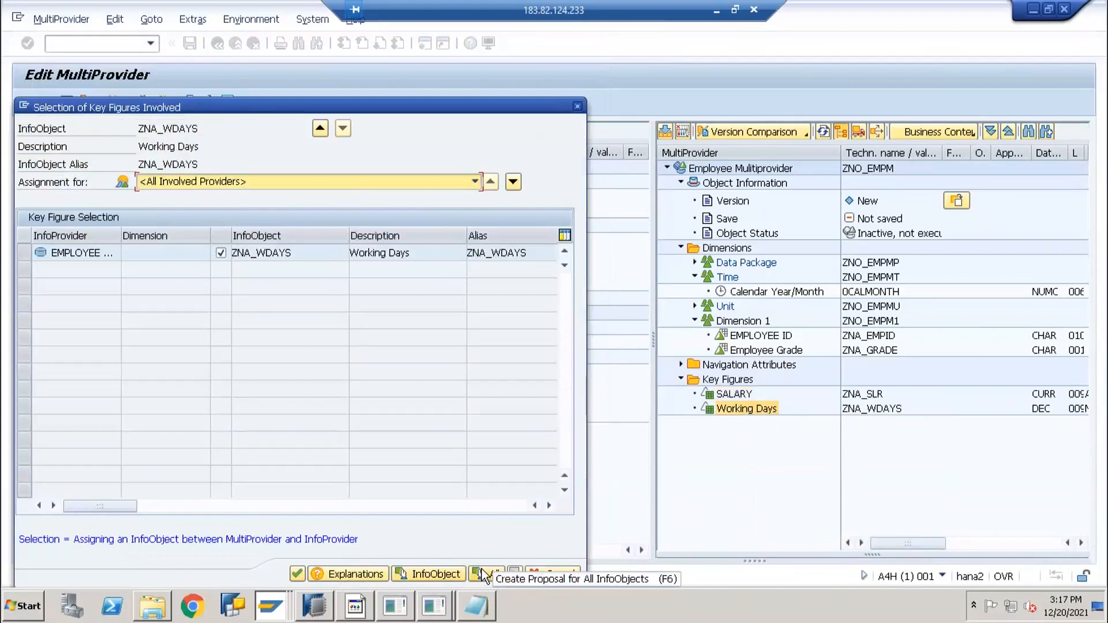
pyautogui.click(292, 572)
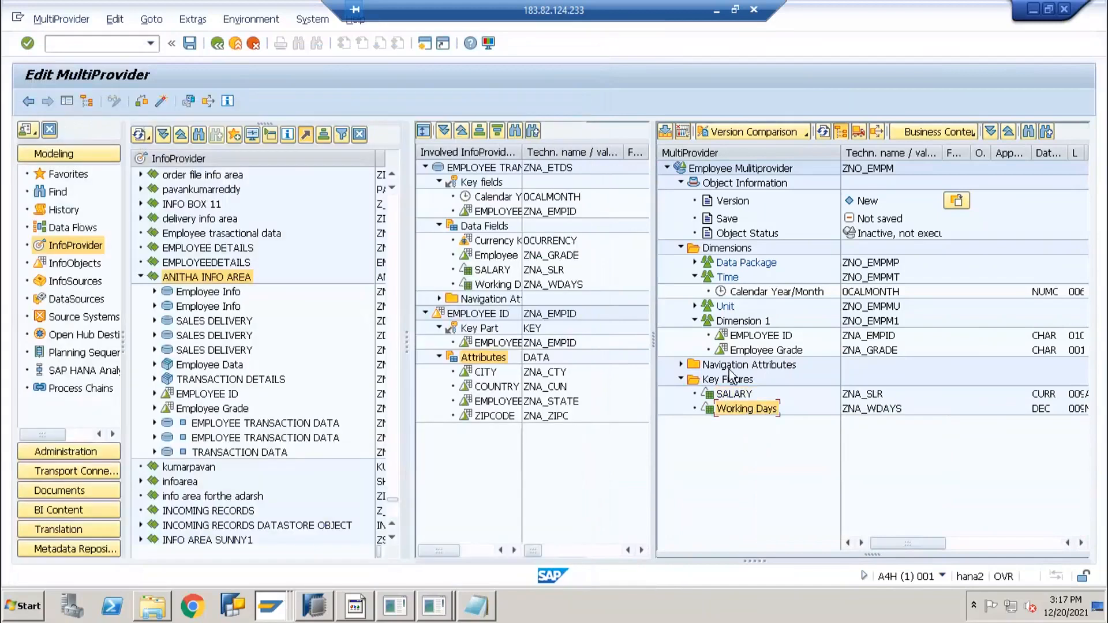
# Review the Key Figures, Dimension 1, SALARY and Calendar Year/Month entries in the MultiProvider tree
pyautogui.click(728, 379)
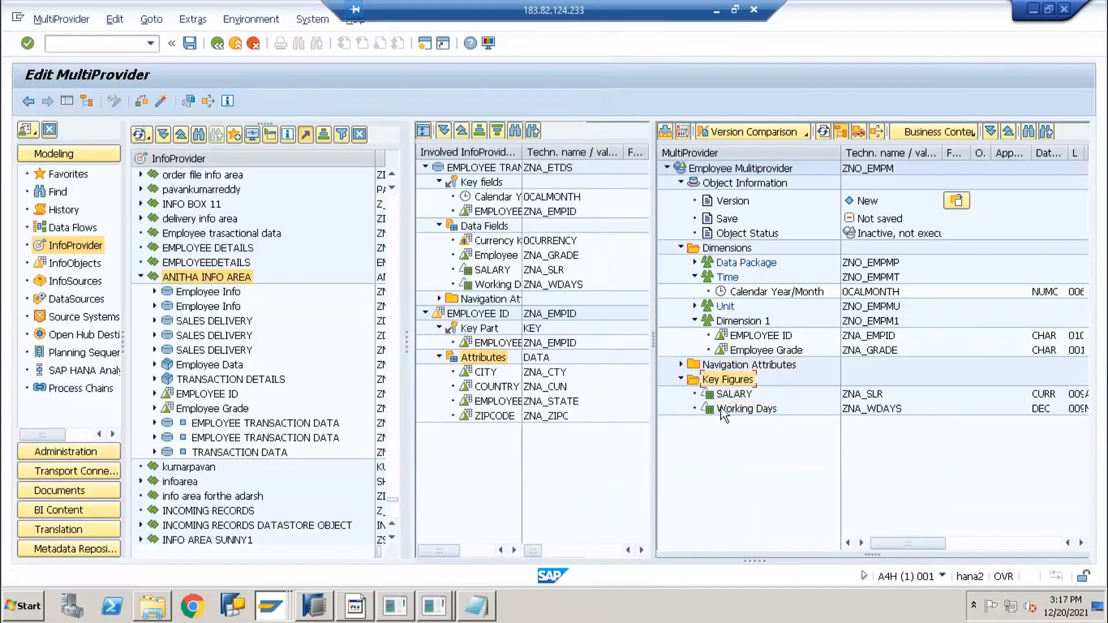
pyautogui.click(751, 324)
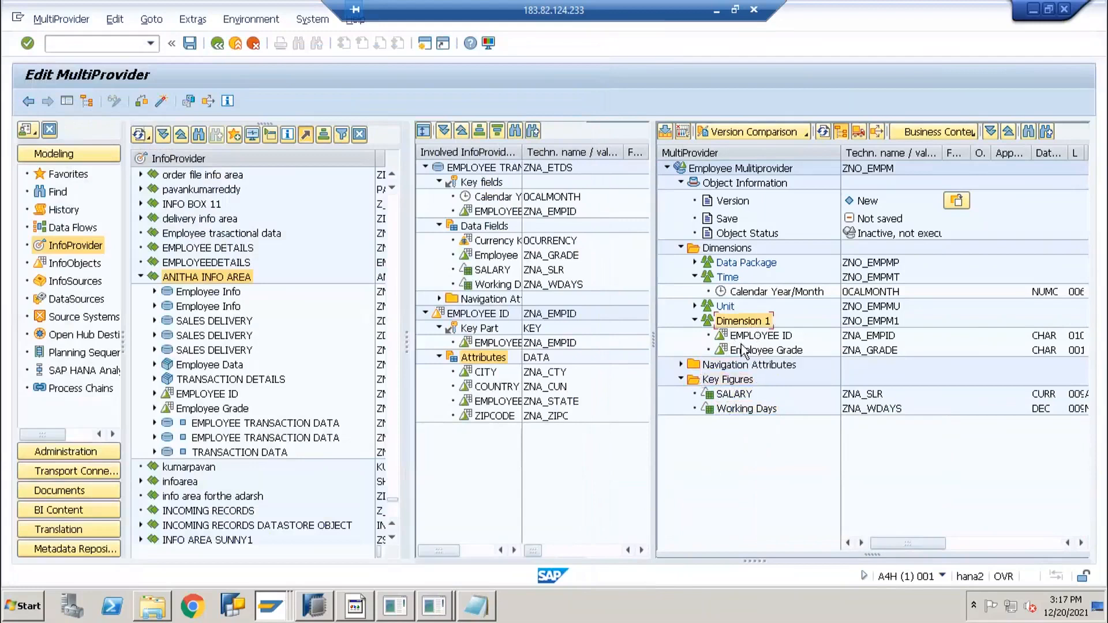
pyautogui.click(734, 395)
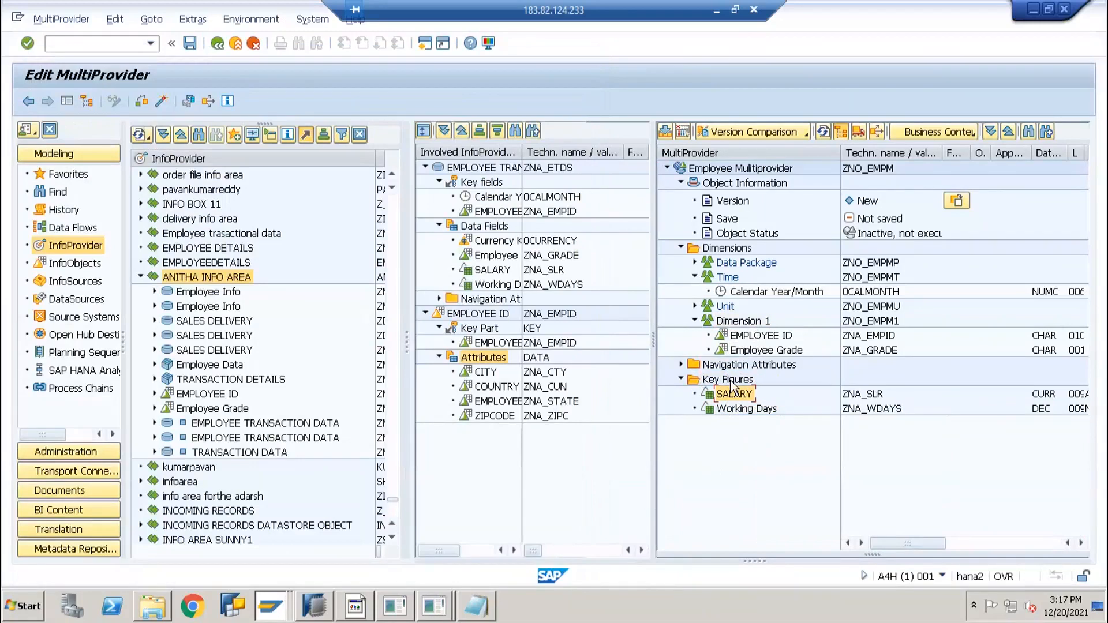
pyautogui.click(745, 292)
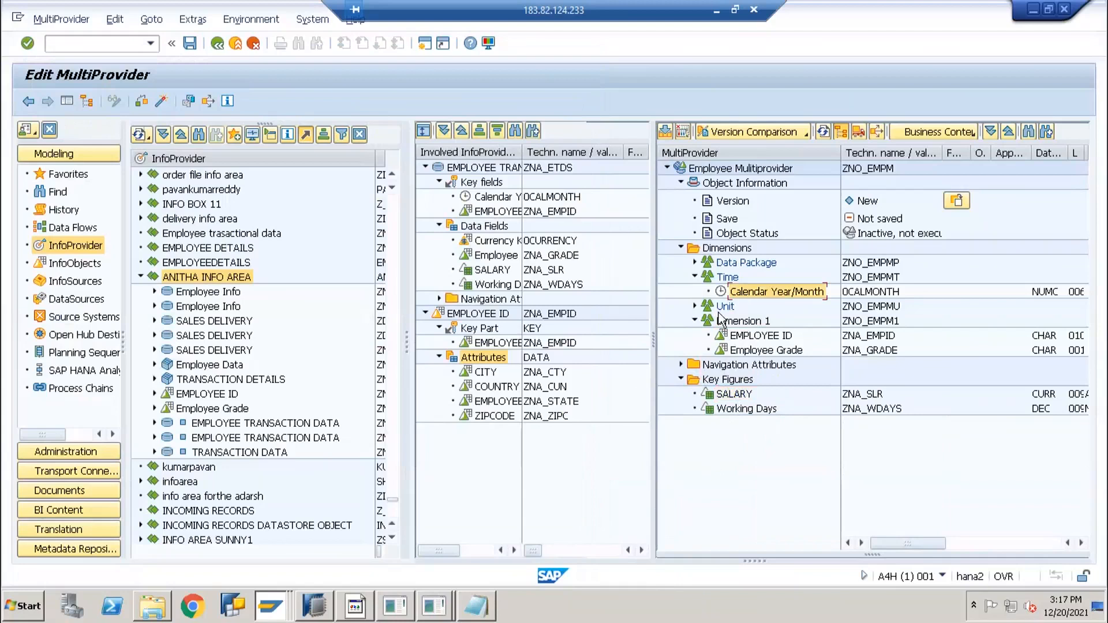
# Check ZNO_EMPM and expand the check log details
pyautogui.click(141, 102)
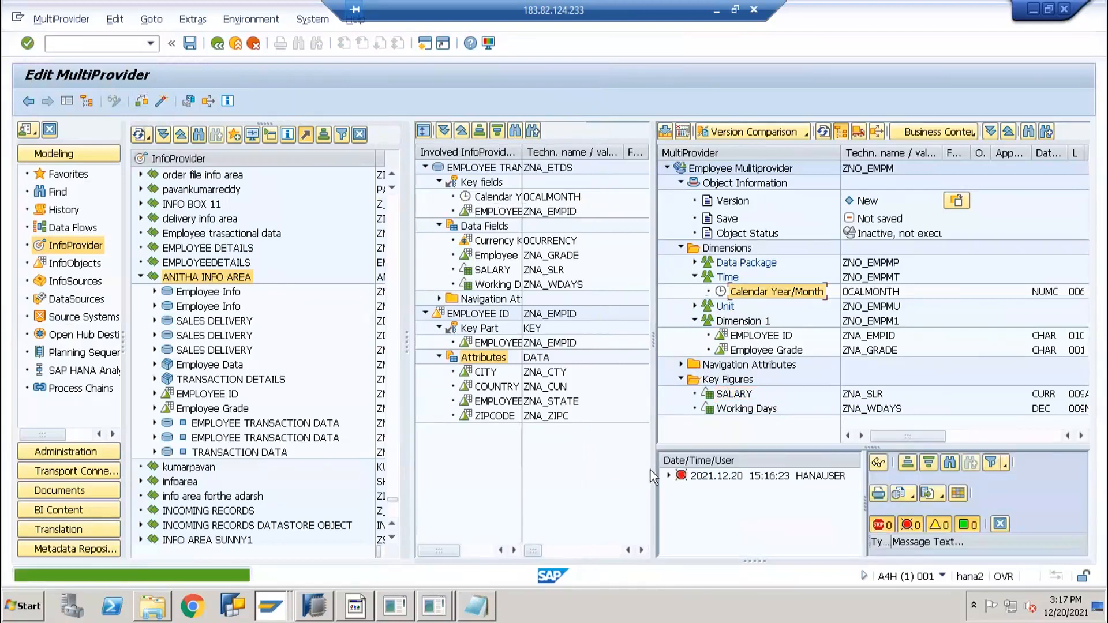
pyautogui.click(668, 475)
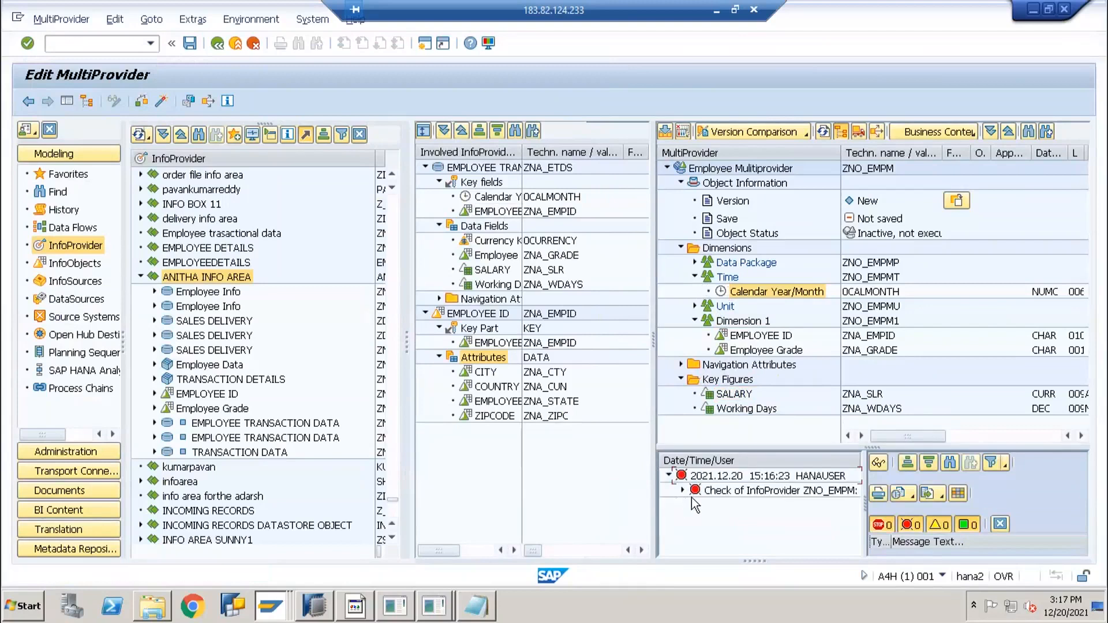
pyautogui.click(683, 491)
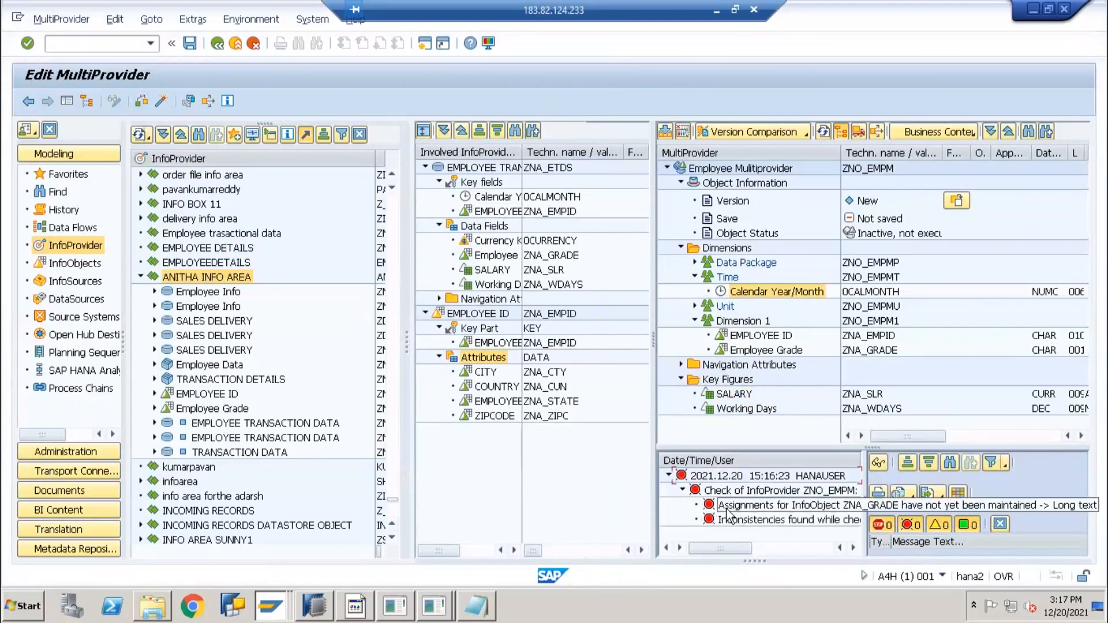
# Identify Employee Grade with ZNA_GRADE, then re-check the MultiProvider
pyautogui.click(765, 350)
pyautogui.rightClick(764, 351)
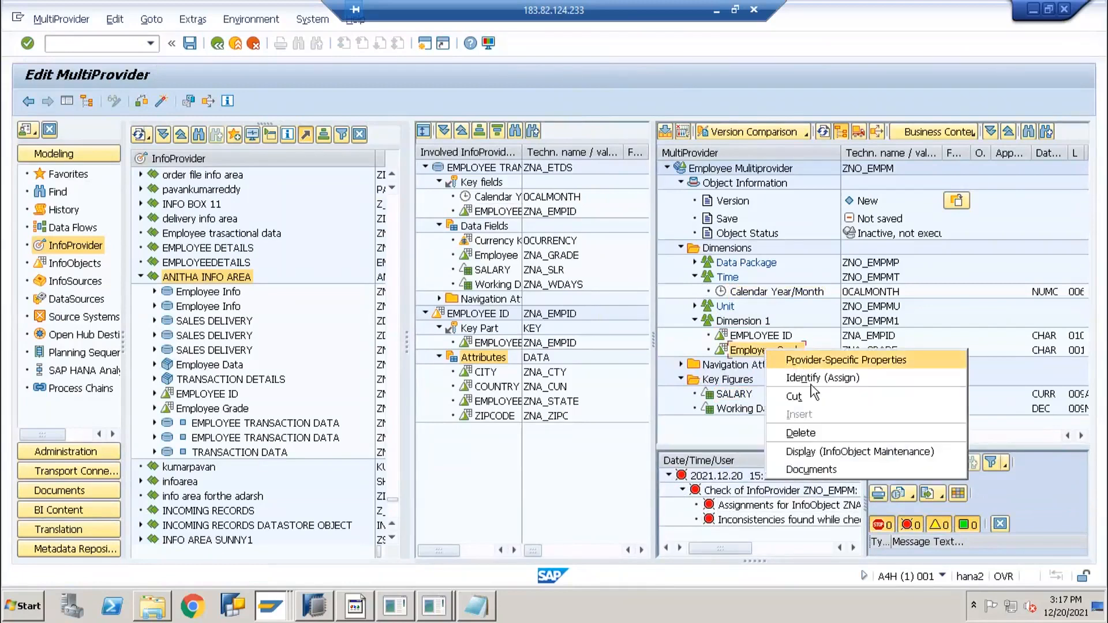
pyautogui.click(809, 376)
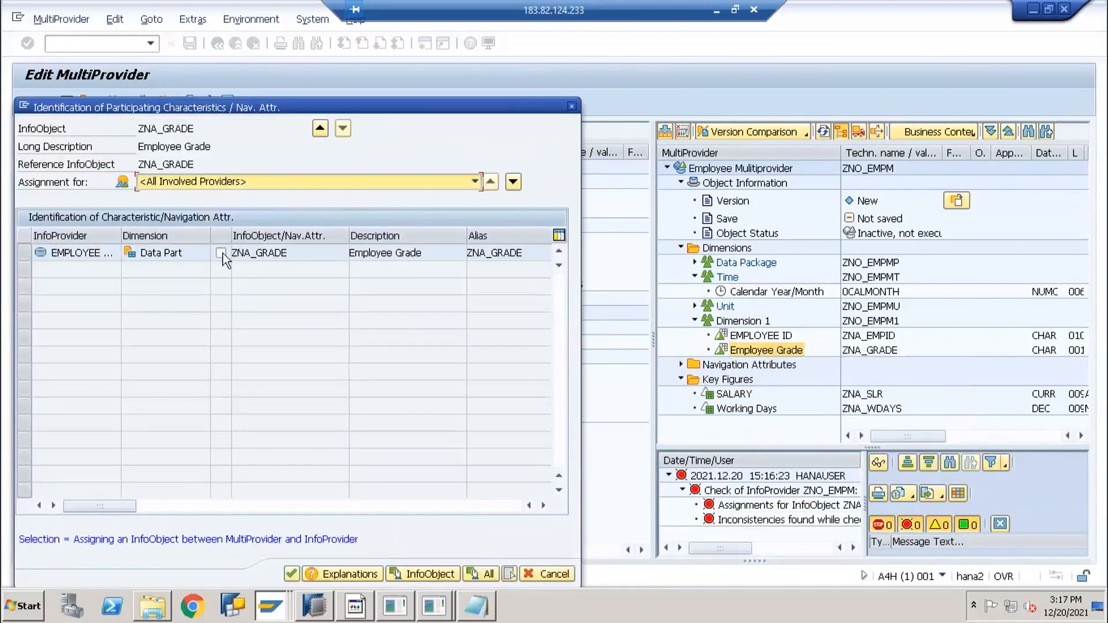
pyautogui.click(292, 573)
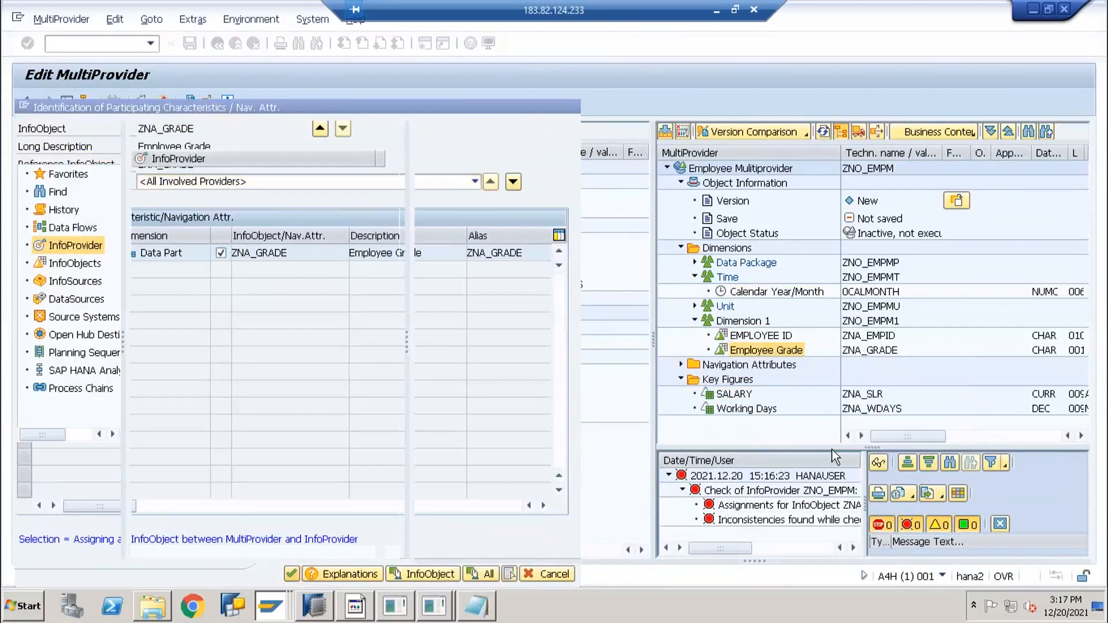
pyautogui.click(143, 101)
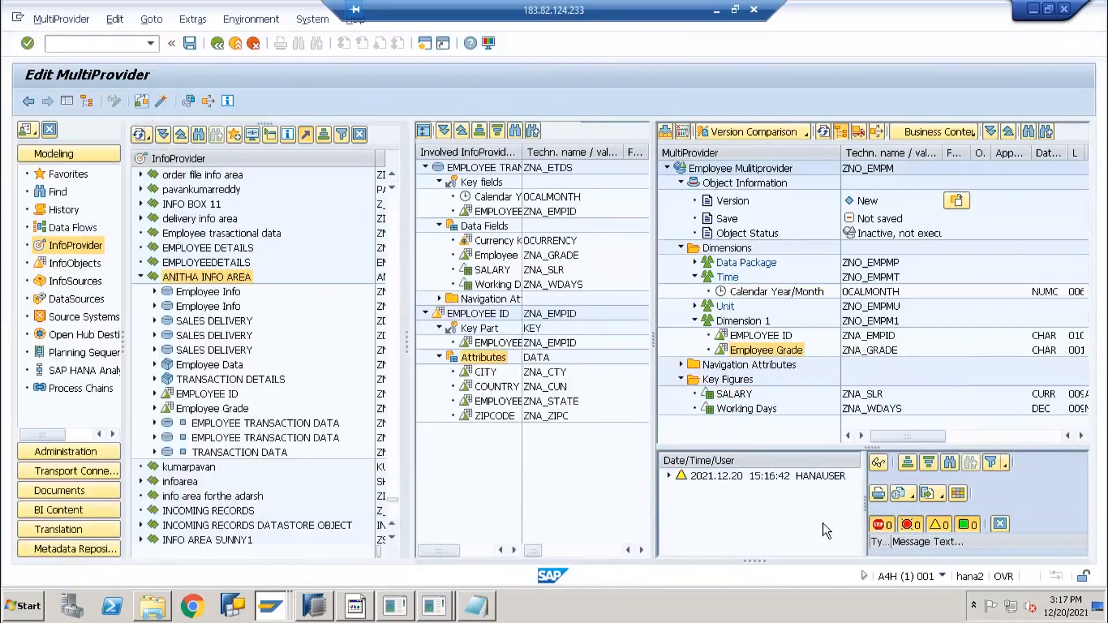
# Activate ZNO_EMPM, accepting the warnings and answering Yes to still activate
pyautogui.click(164, 101)
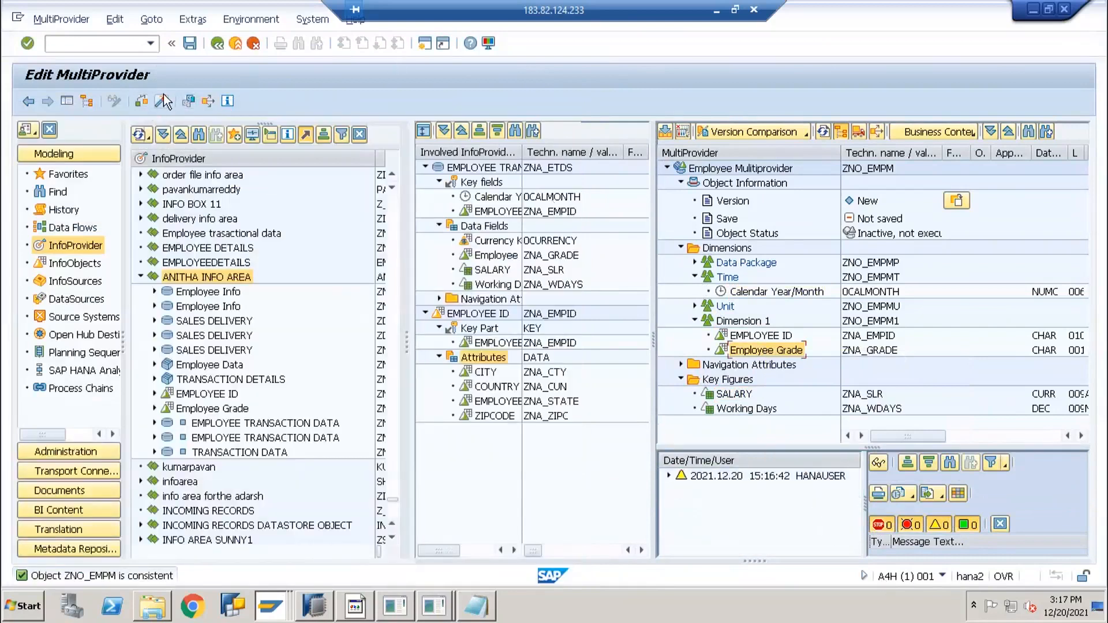
pyautogui.click(294, 382)
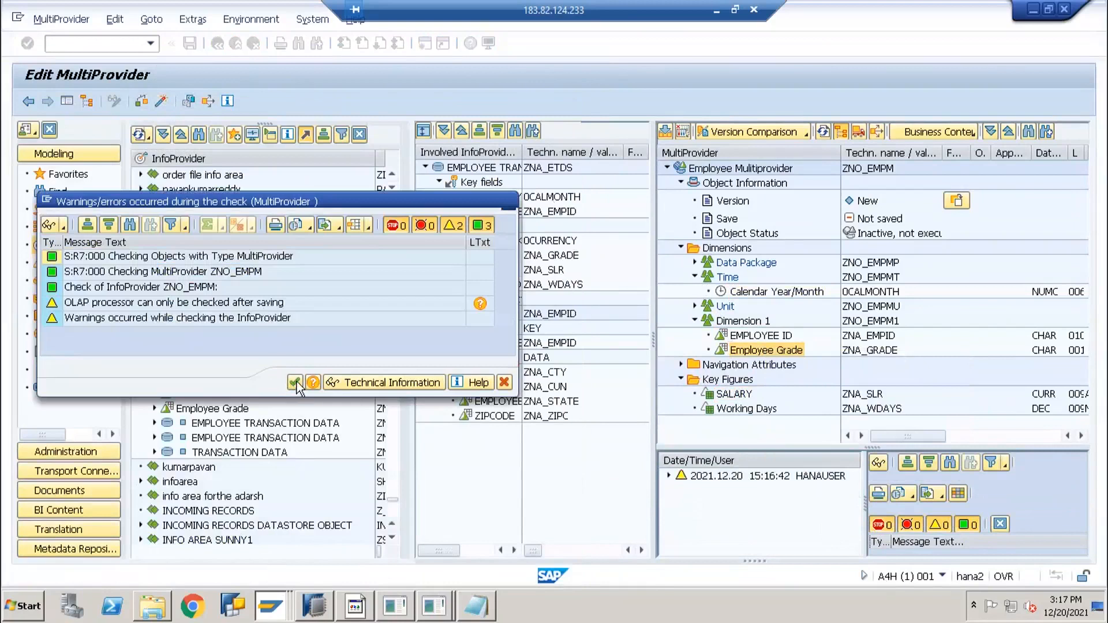
pyautogui.click(239, 365)
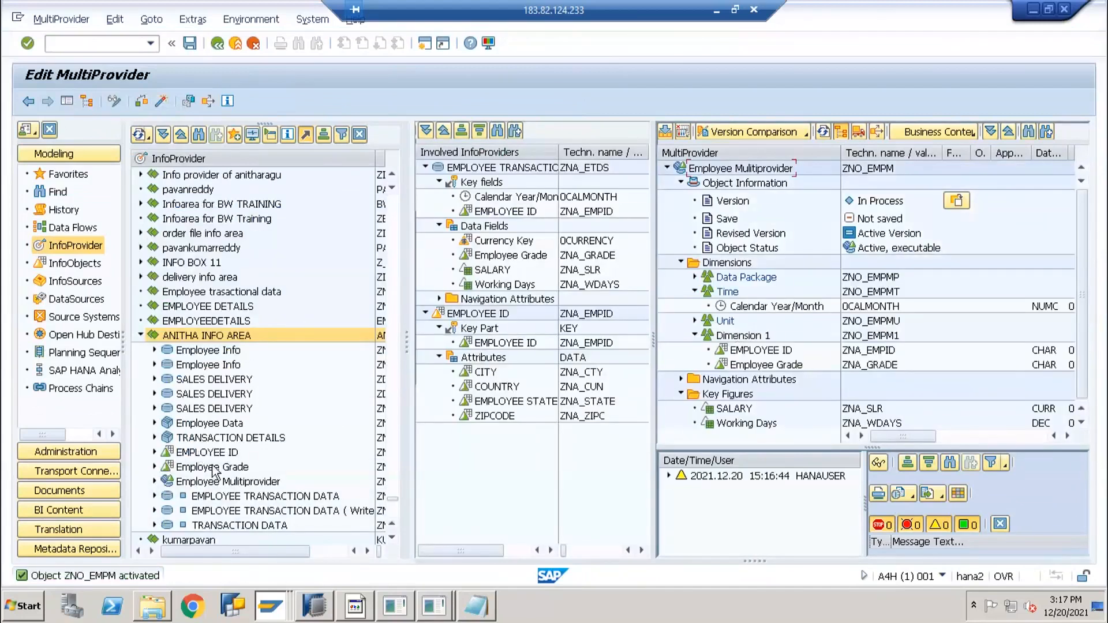
# List ZNO_EMPM data with all characteristics, sort by ZNA_EMPID ascending, then go back
pyautogui.rightClick(214, 481)
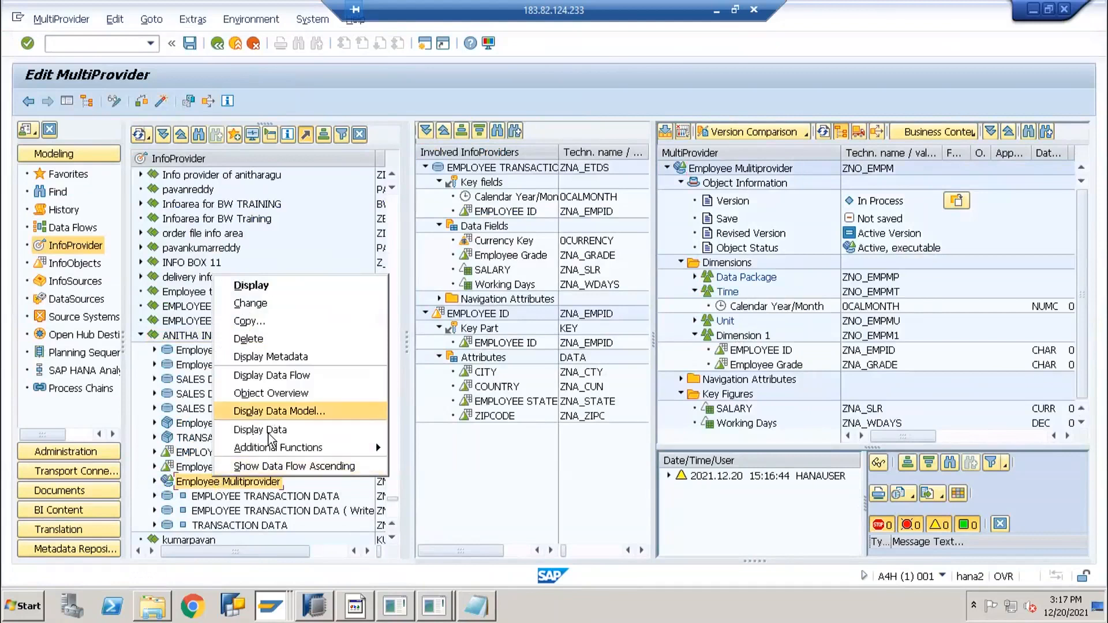
pyautogui.click(267, 430)
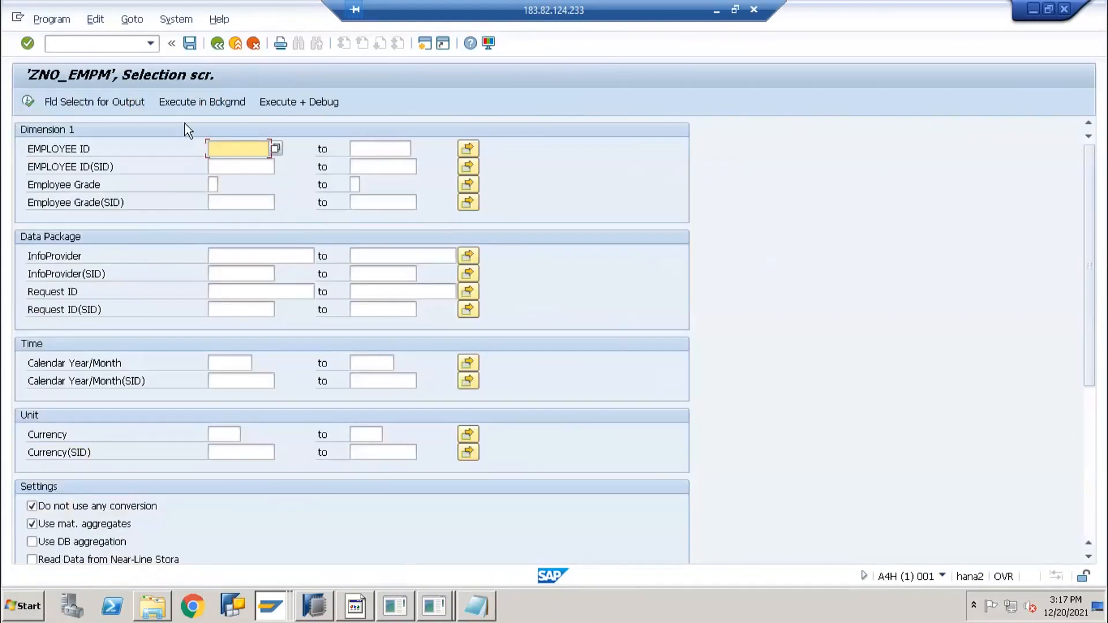
pyautogui.click(130, 98)
pyautogui.click(300, 102)
pyautogui.click(28, 102)
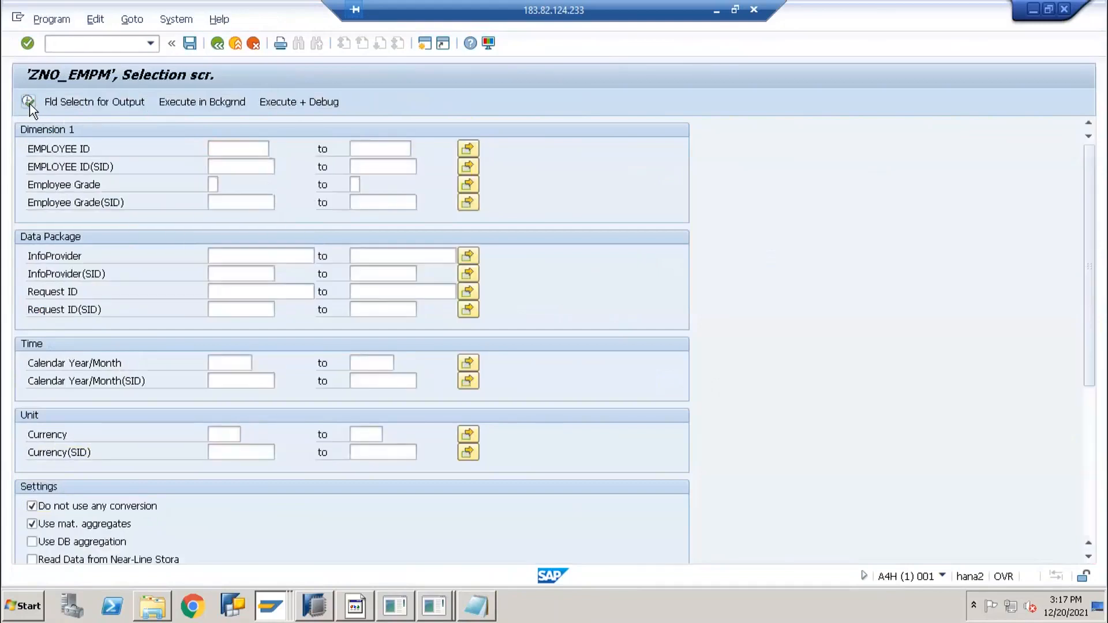
pyautogui.click(28, 102)
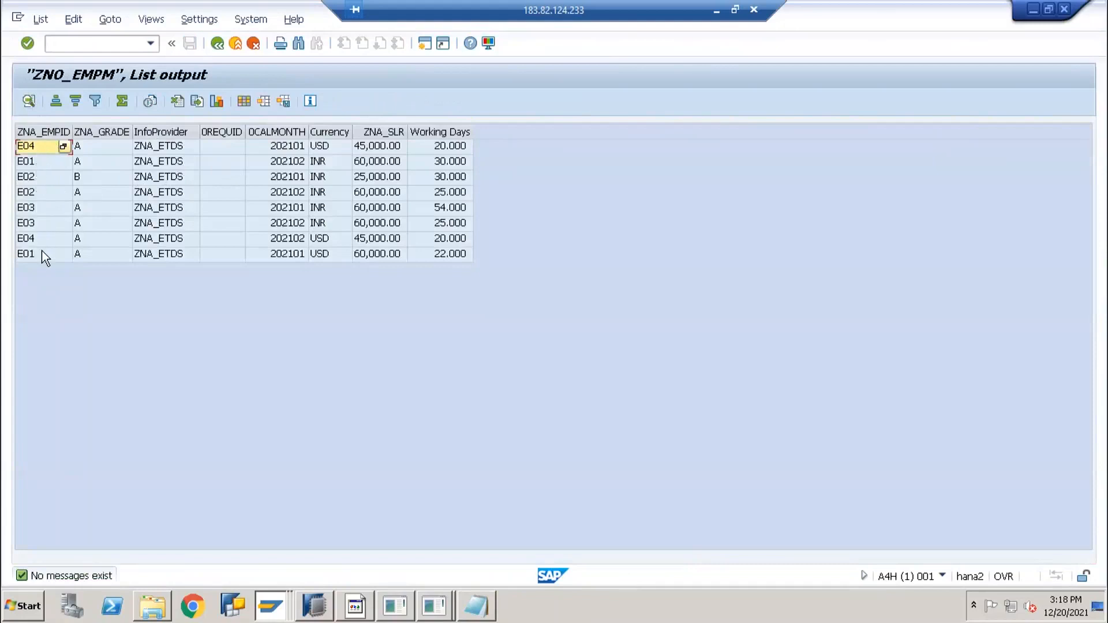
pyautogui.click(46, 132)
pyautogui.click(55, 102)
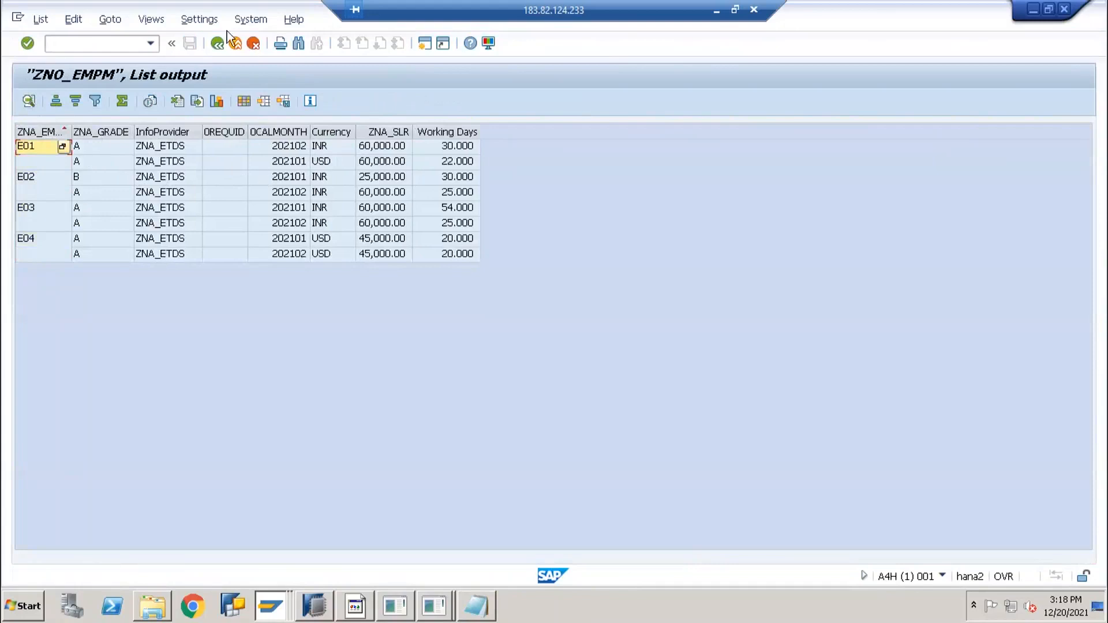
pyautogui.click(211, 47)
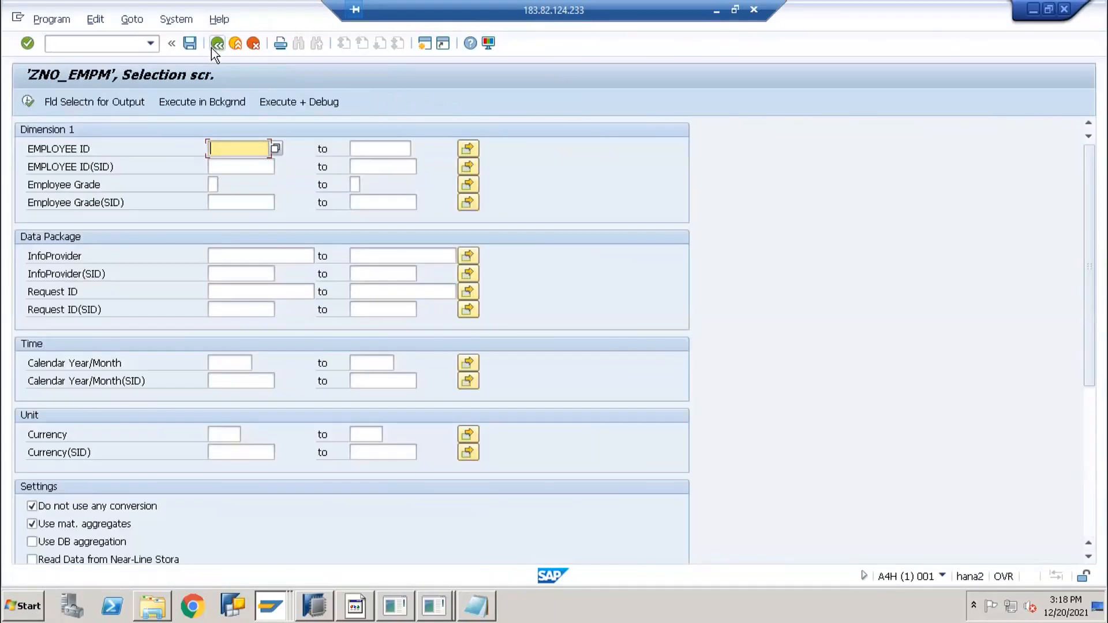
pyautogui.click(211, 47)
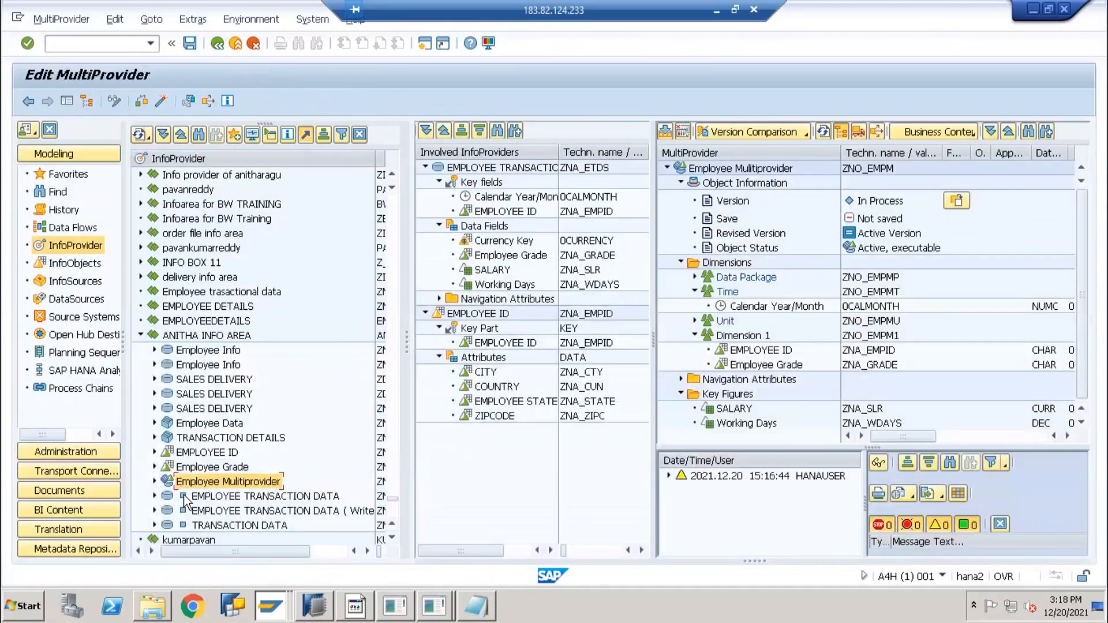
# Display Employee Multiprovider data again, choosing all characteristic fields for output
pyautogui.click(180, 469)
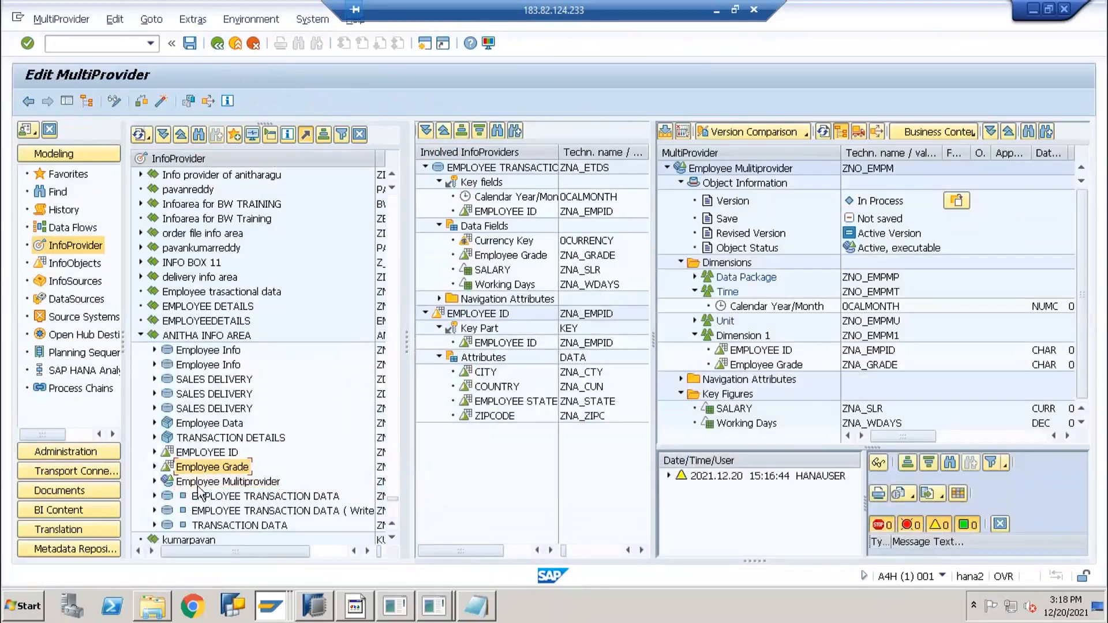
pyautogui.scroll(-1, 196, 496)
pyautogui.click(480, 314)
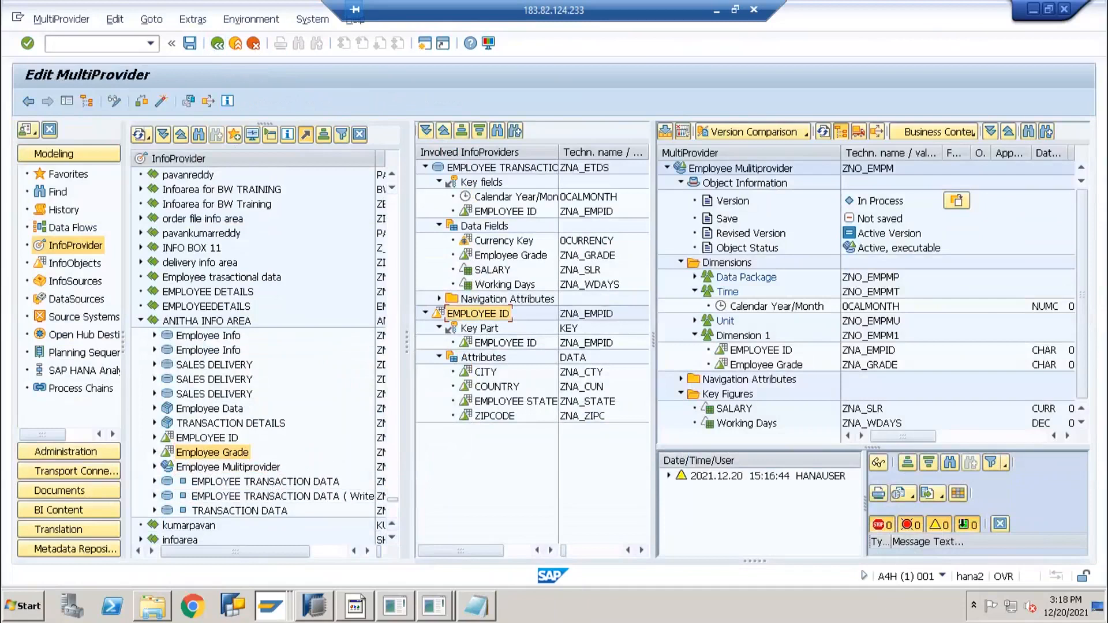
pyautogui.rightClick(203, 469)
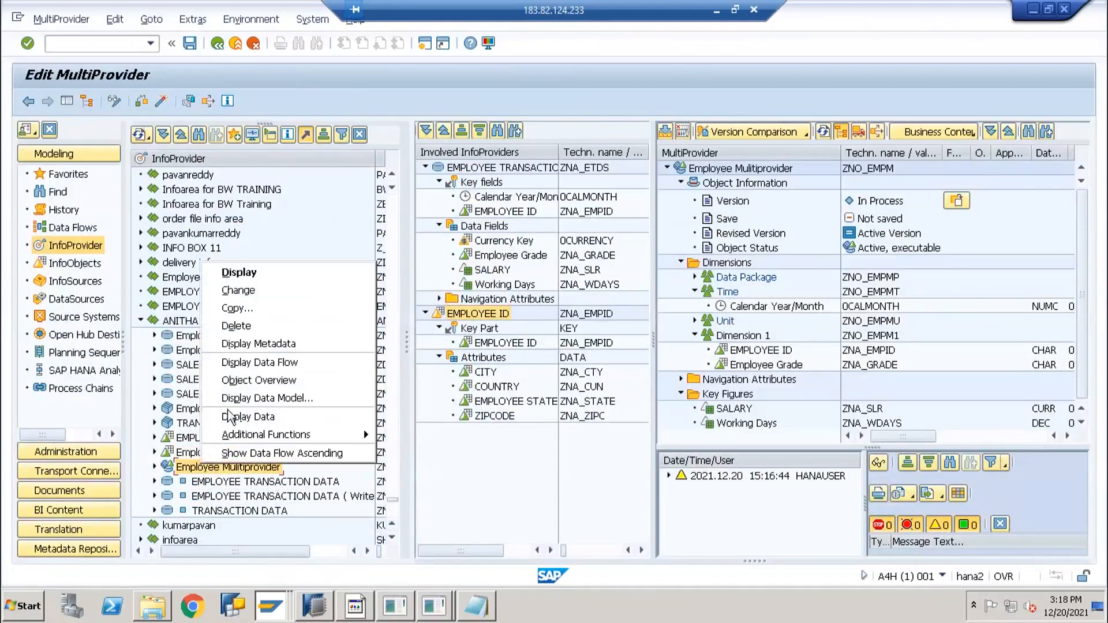
pyautogui.click(254, 416)
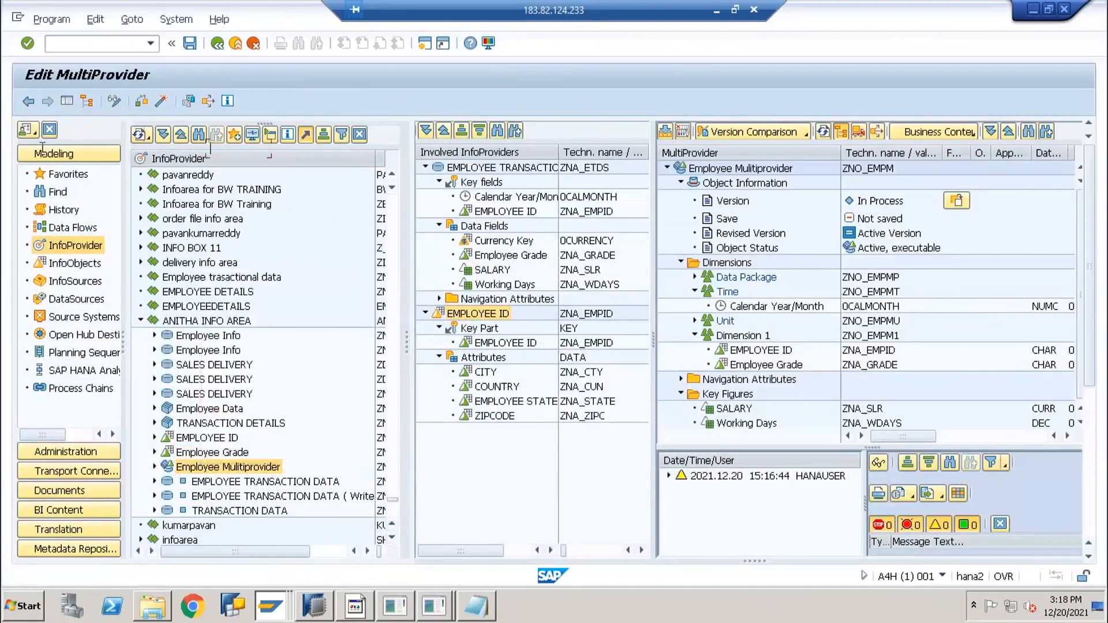
pyautogui.click(28, 102)
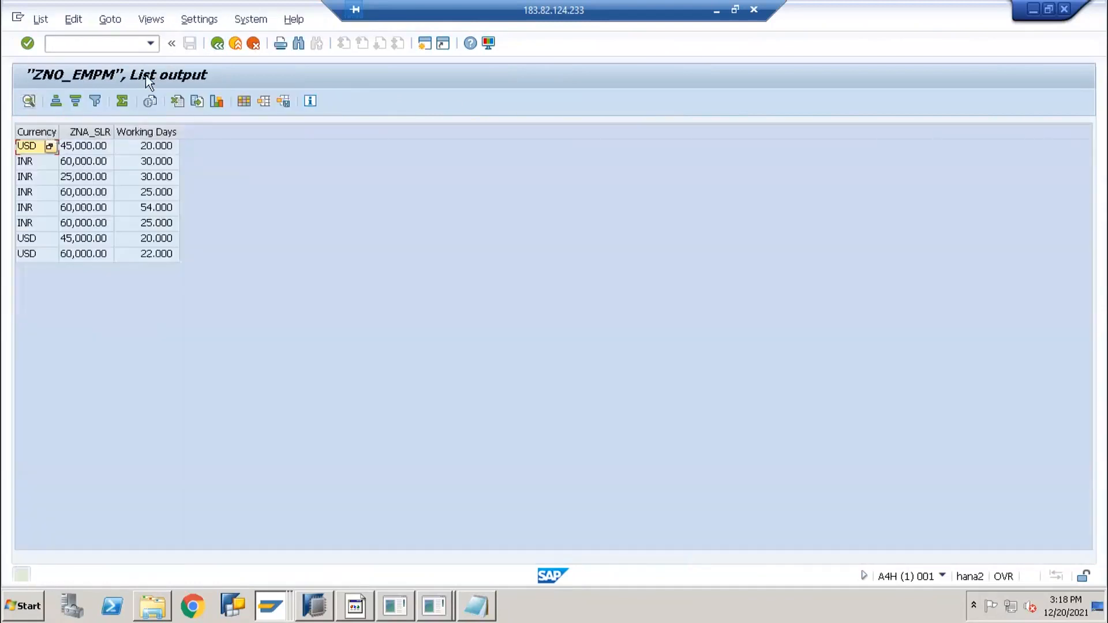
pyautogui.click(219, 46)
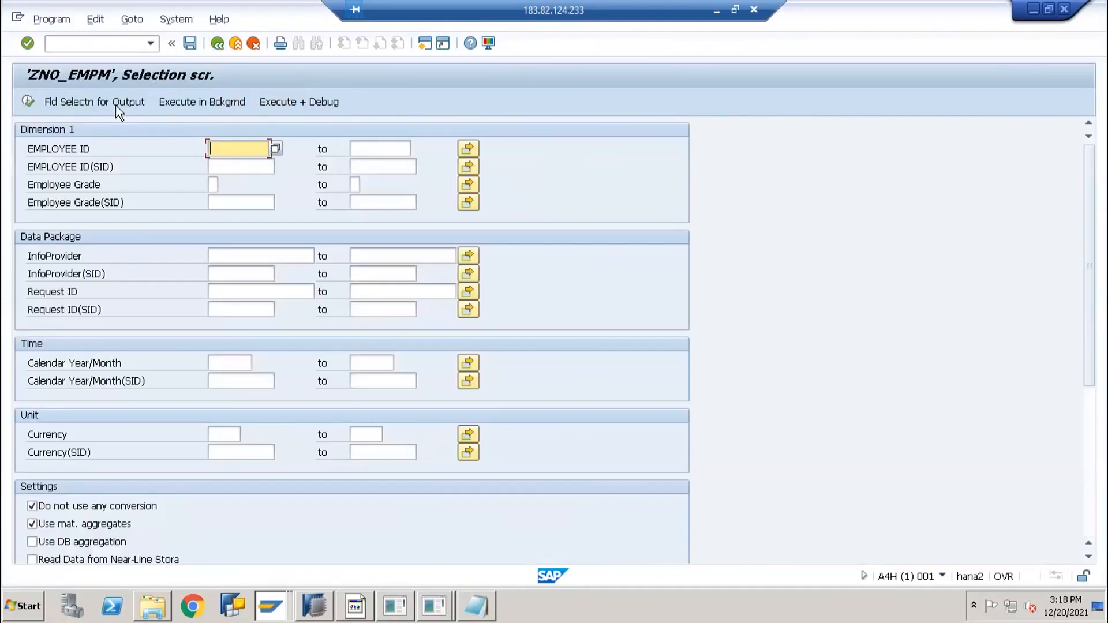
pyautogui.click(115, 105)
pyautogui.click(294, 103)
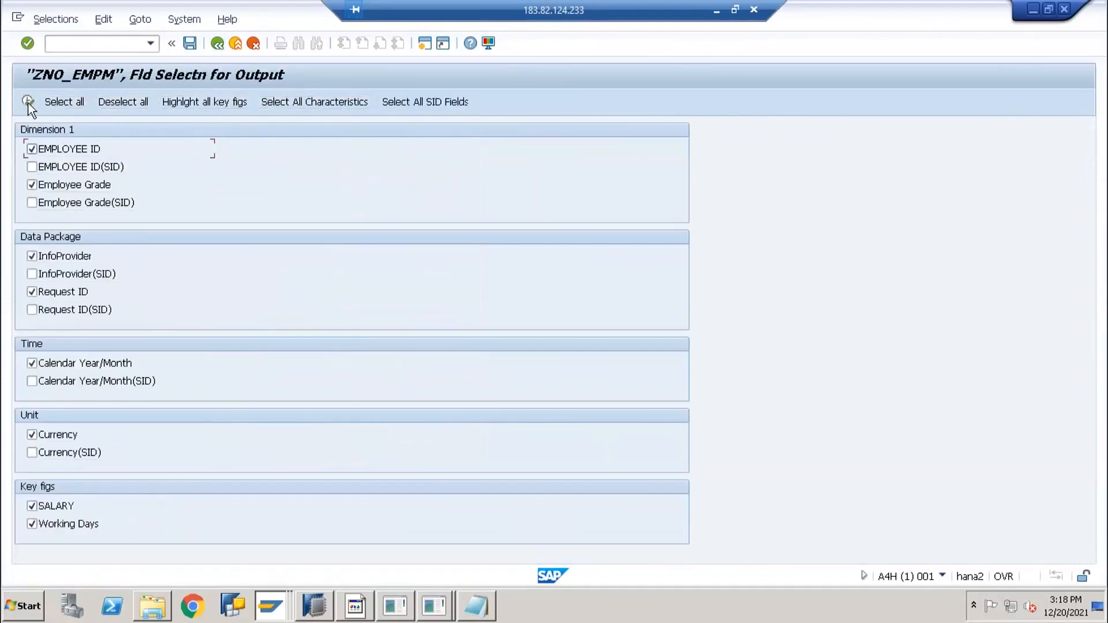
pyautogui.click(29, 104)
pyautogui.click(28, 105)
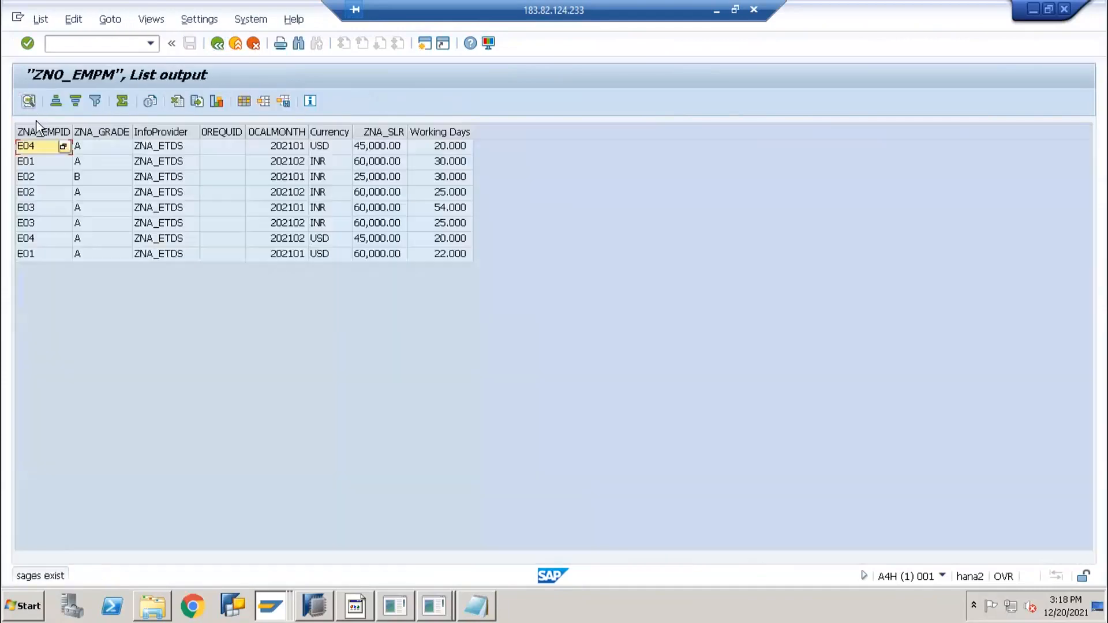
pyautogui.click(219, 44)
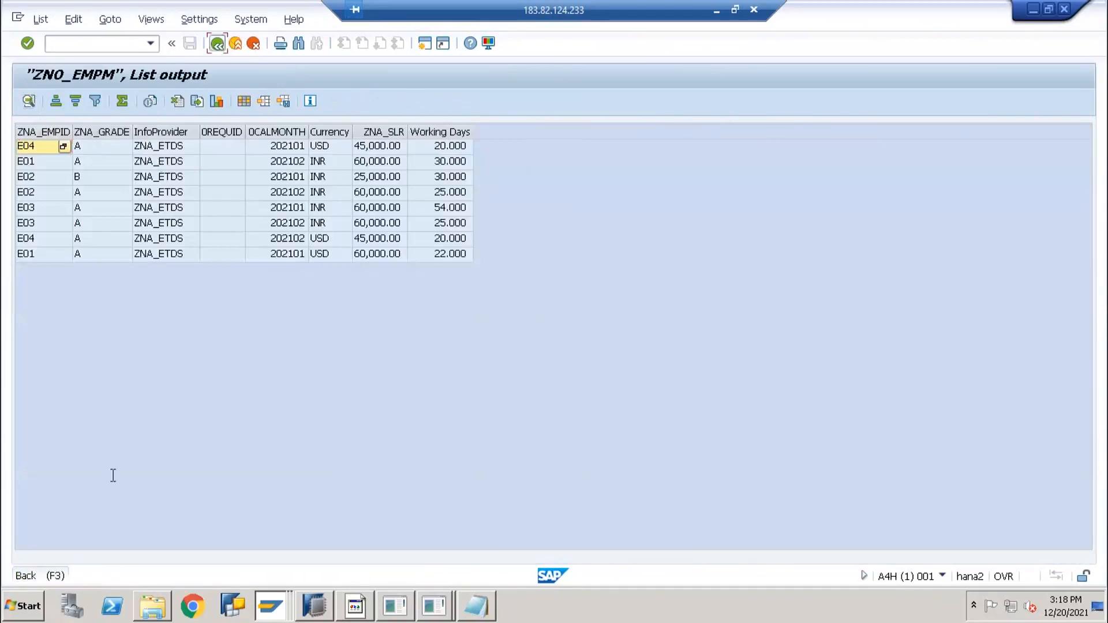
# Rerun the data listing and select all columns from ZNA_EMPID through Working Days
pyautogui.scroll(-3, 103, 563)
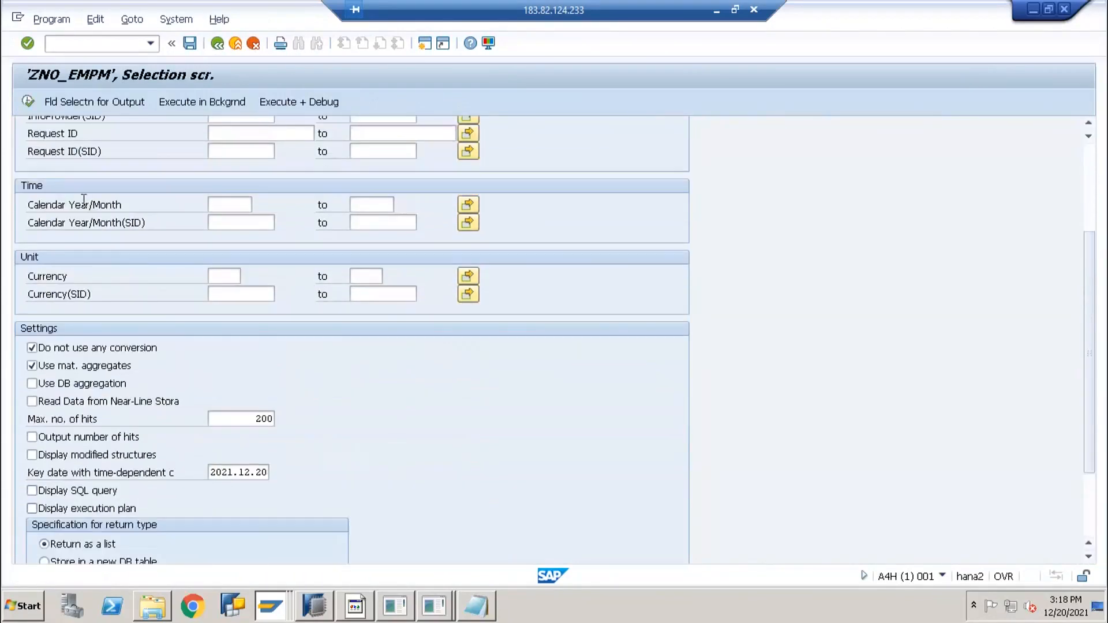
pyautogui.scroll(3, 34, 175)
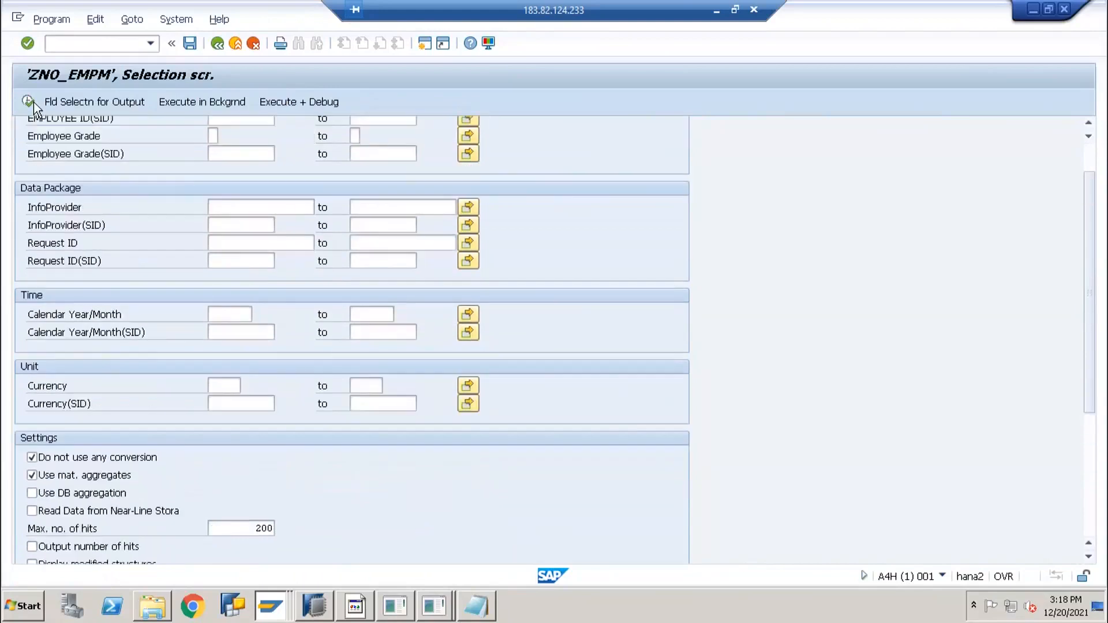
pyautogui.click(34, 102)
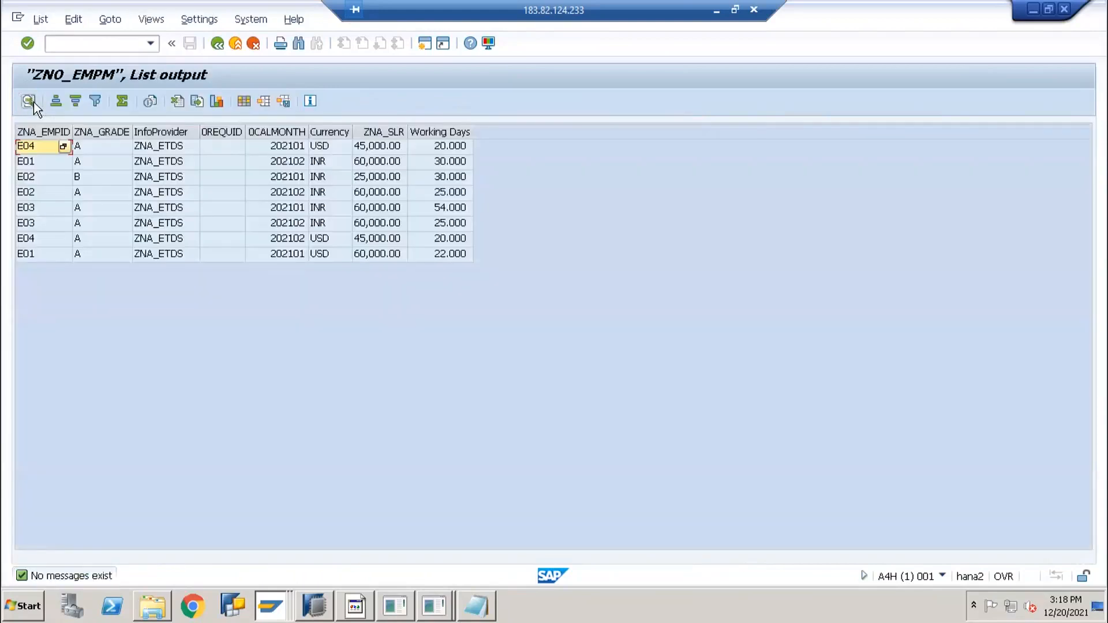
pyautogui.click(51, 132)
pyautogui.moveTo(284, 139); pyautogui.dragTo(433, 143)
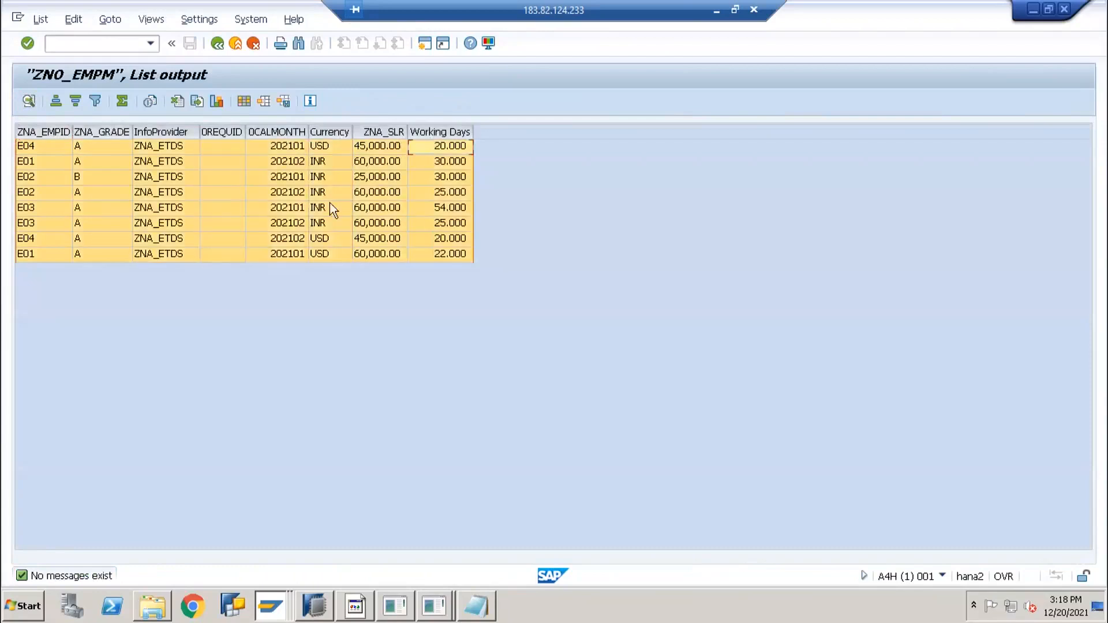
# Inspect the E02, E04 and E01 records, then return to editing the MultiProvider
pyautogui.click(182, 184)
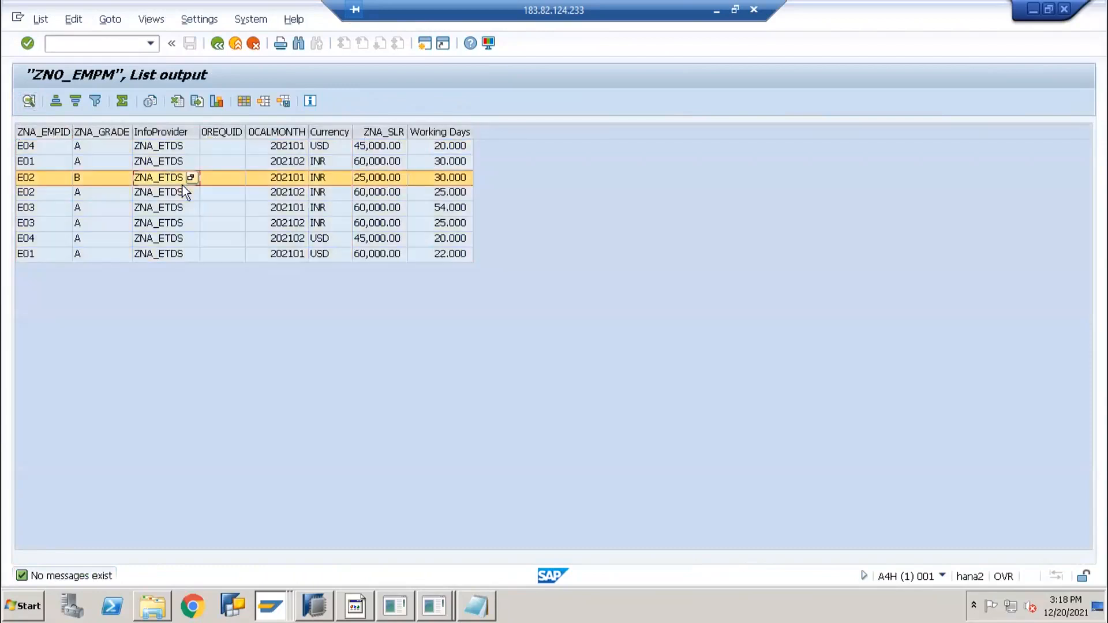
pyautogui.click(156, 147)
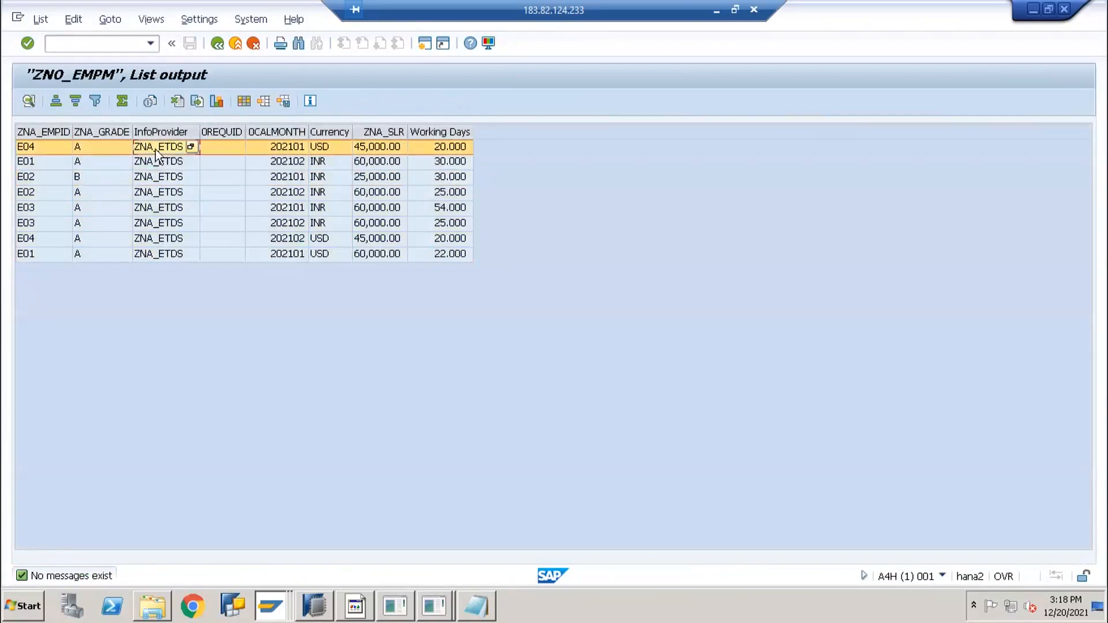
pyautogui.click(36, 148)
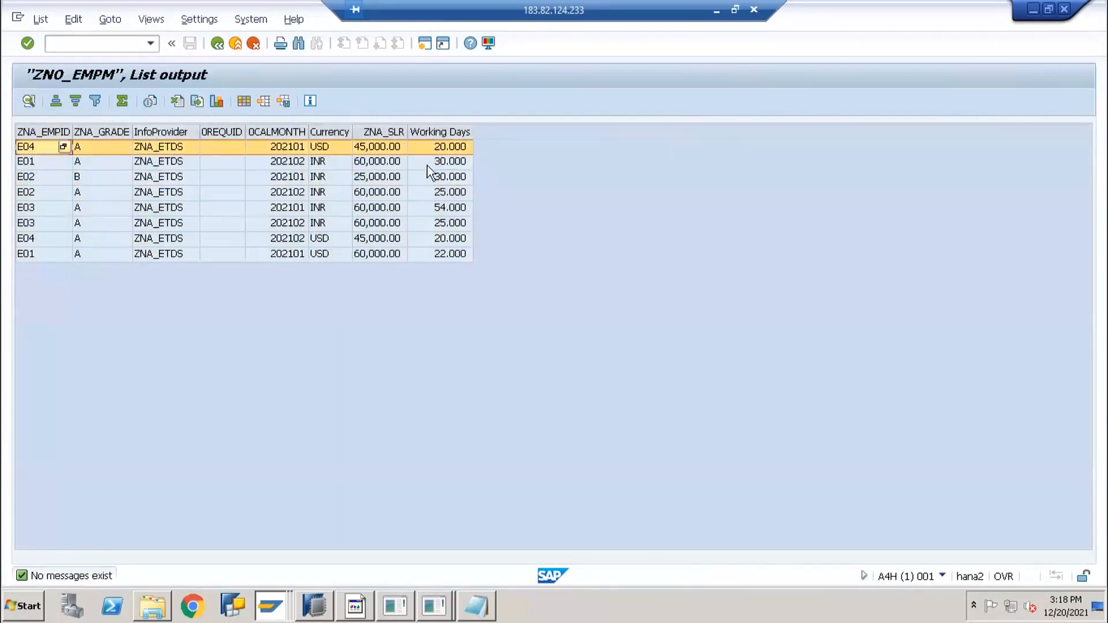
pyautogui.click(436, 149)
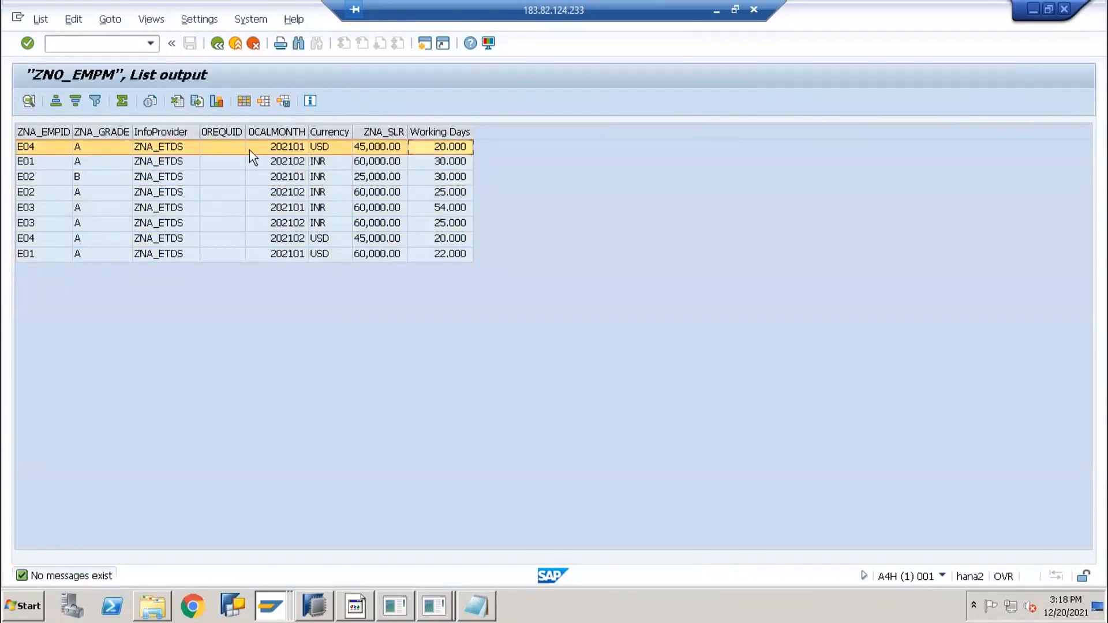
pyautogui.click(171, 151)
pyautogui.click(148, 164)
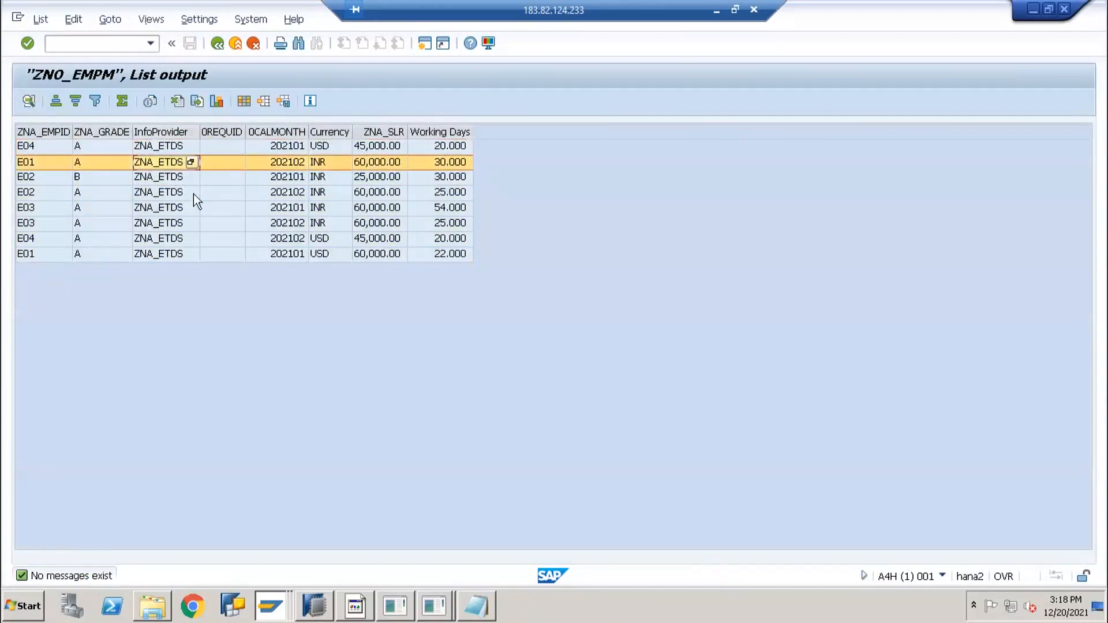
pyautogui.click(173, 241)
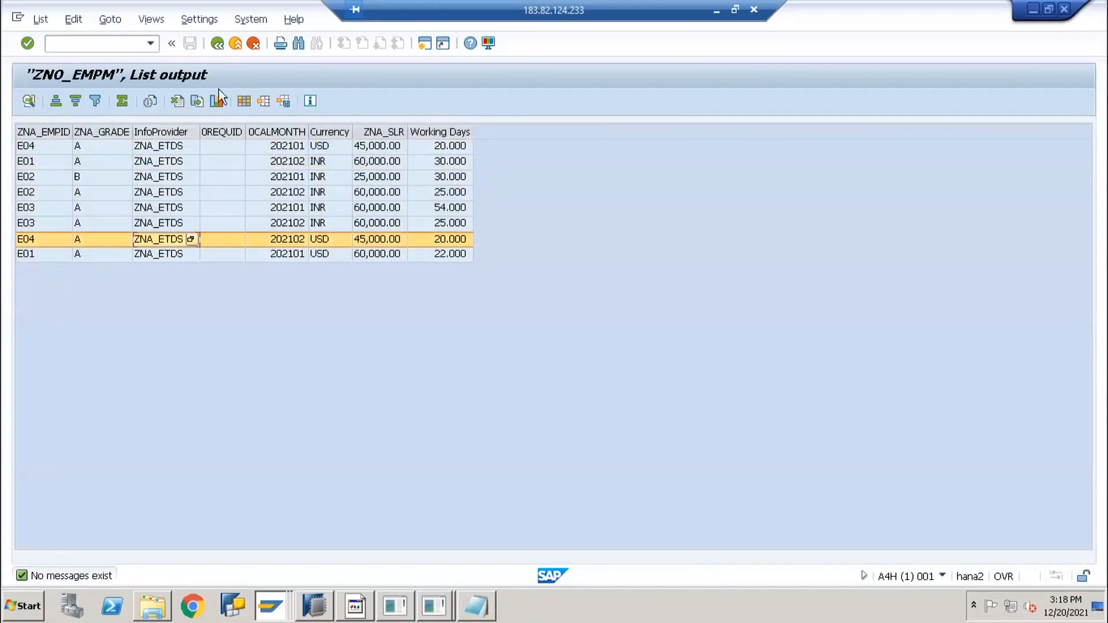
pyautogui.click(223, 46)
pyautogui.click(219, 49)
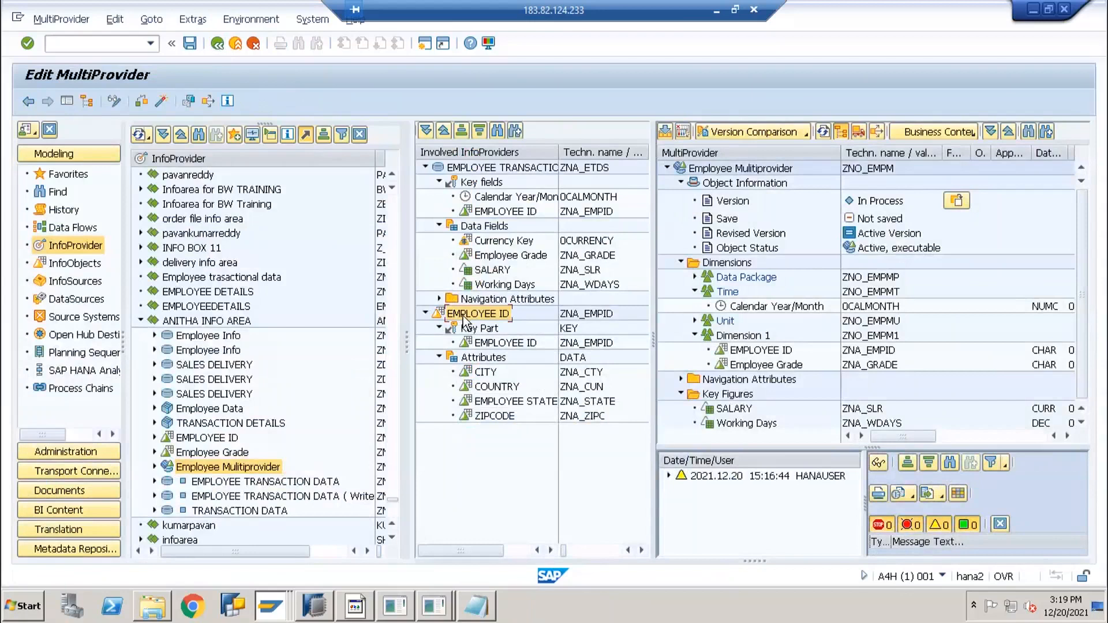
# View which providers supply EMPLOYEE ID, closing the overview without changes
pyautogui.rightClick(775, 351)
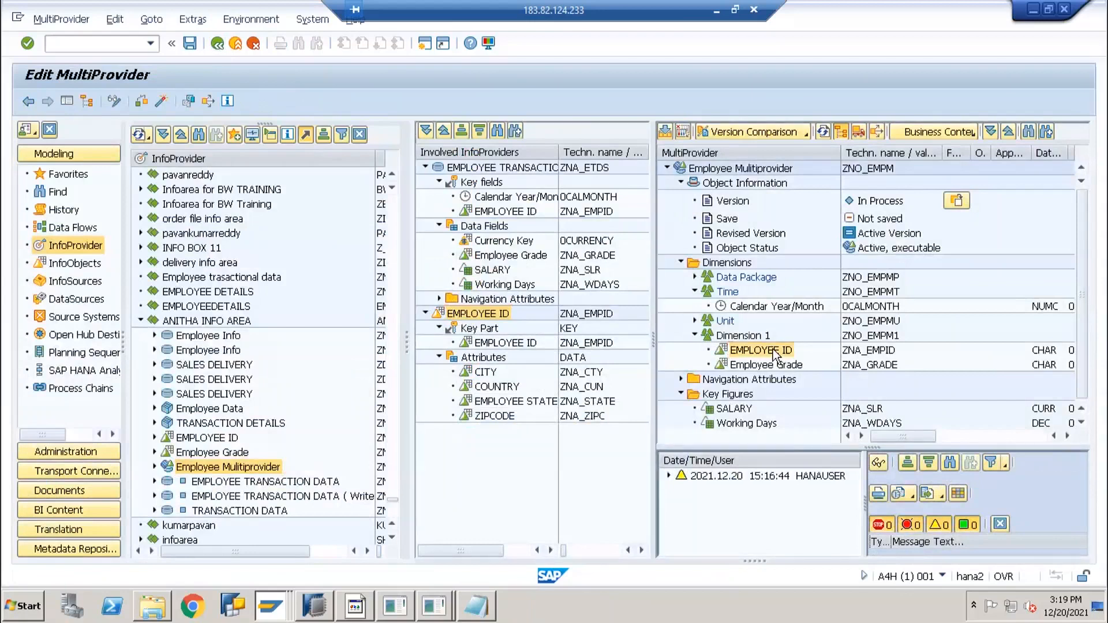
pyautogui.click(803, 377)
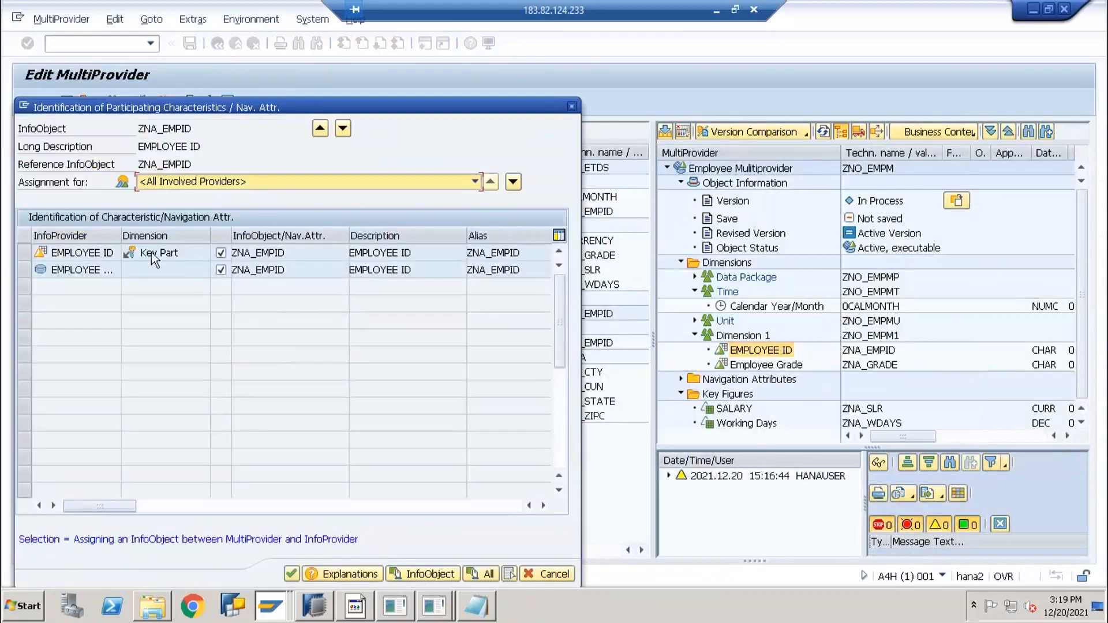
pyautogui.click(542, 573)
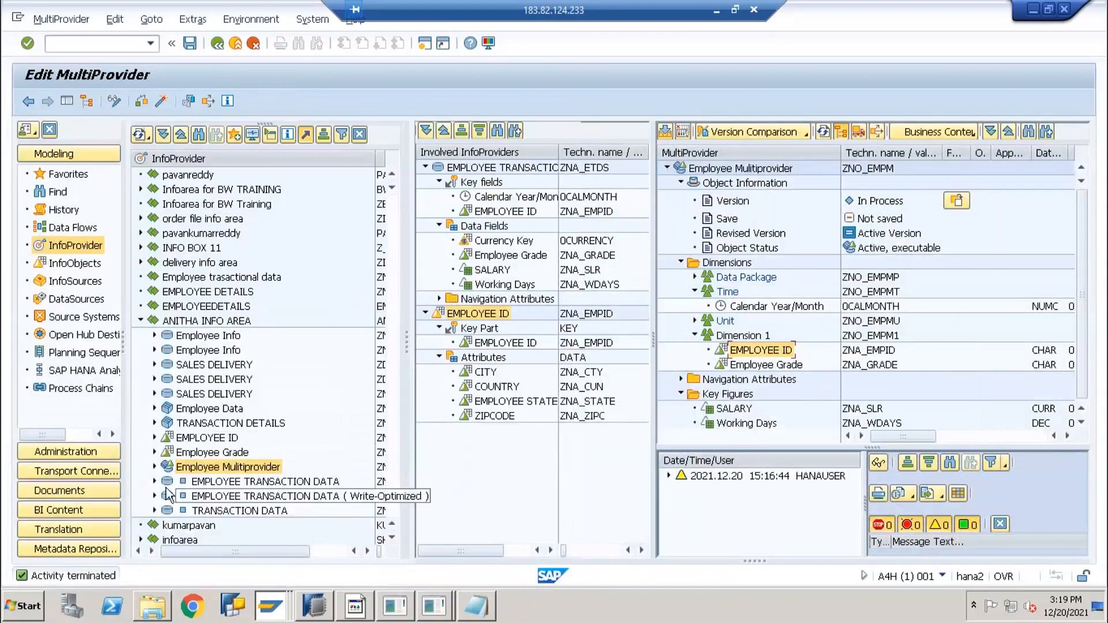
# Expand Employee Multiprovider in the tree to show EMPLOYEE ID and EMPLOYEE TRANSACTION DATA
pyautogui.click(154, 466)
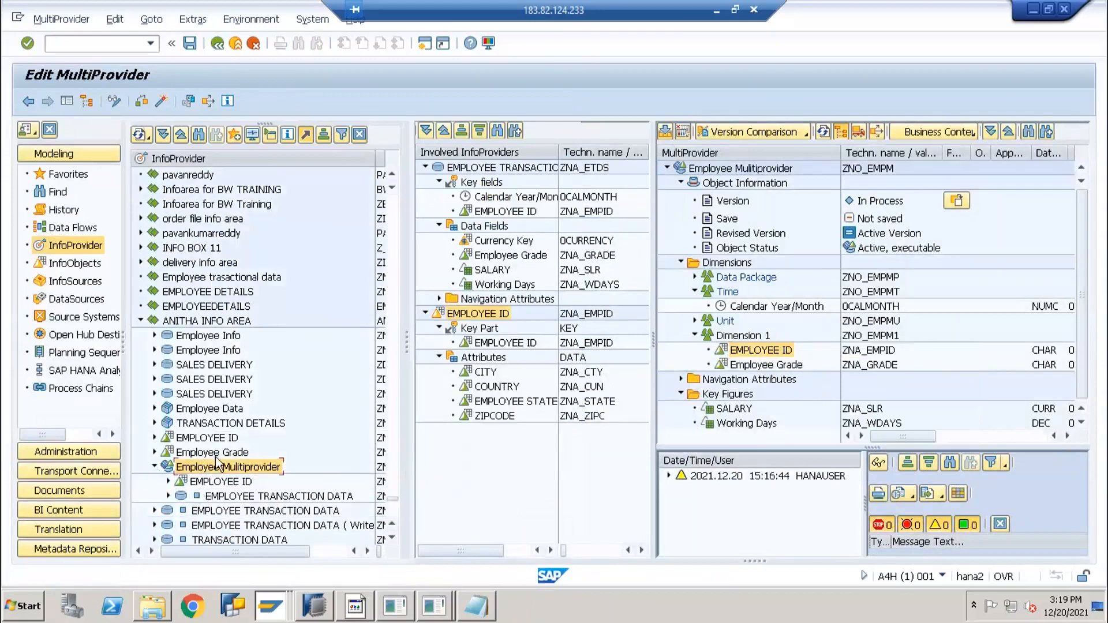
pyautogui.scroll(-1, 315, 404)
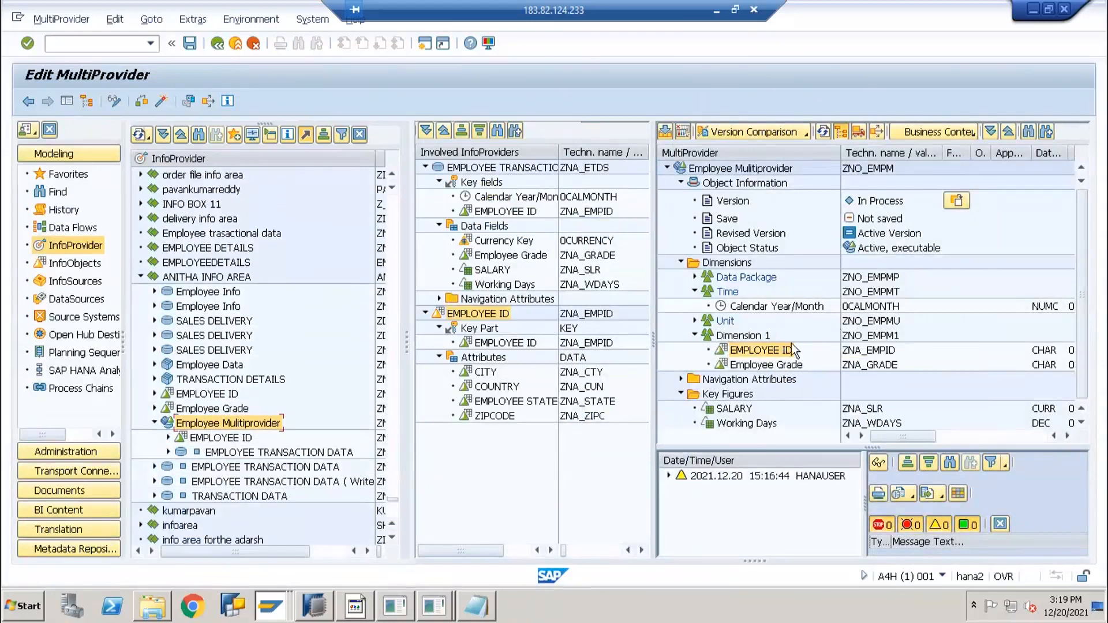
pyautogui.click(205, 441)
pyautogui.click(209, 453)
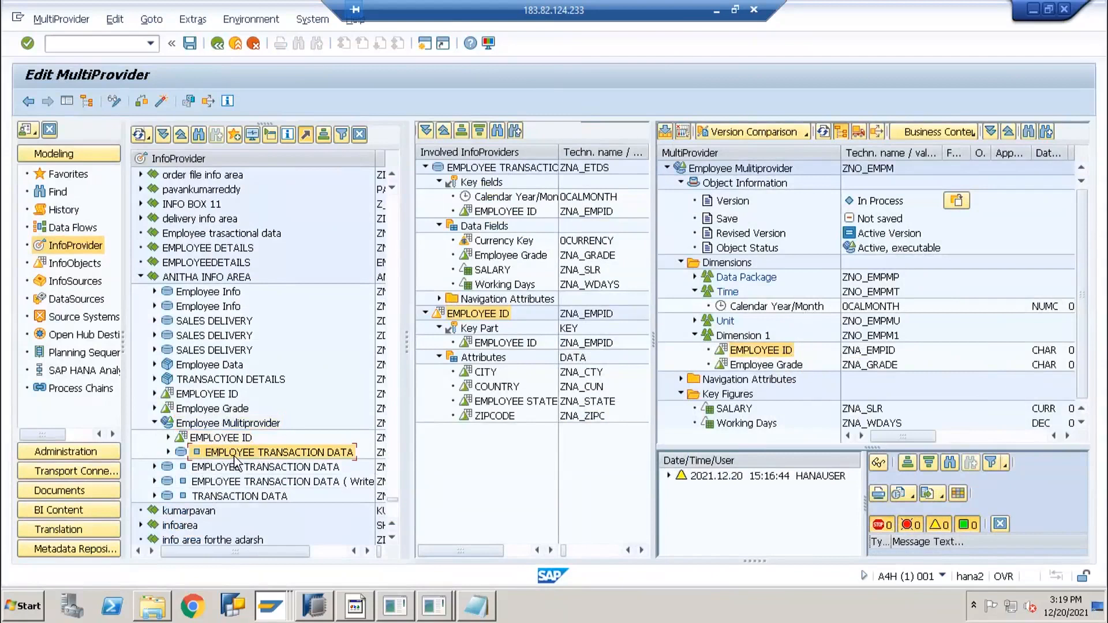
pyautogui.click(209, 424)
# Leave the MultiProvider without saving and start a new InfoSet in ANITHA INFO AREA
pyautogui.click(235, 43)
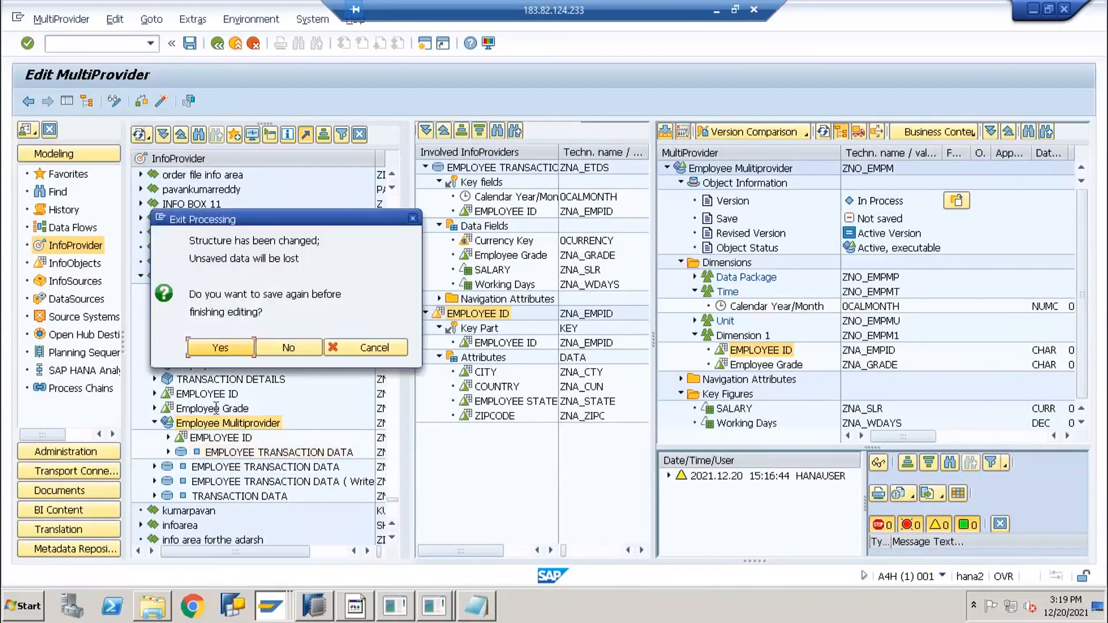
pyautogui.click(276, 347)
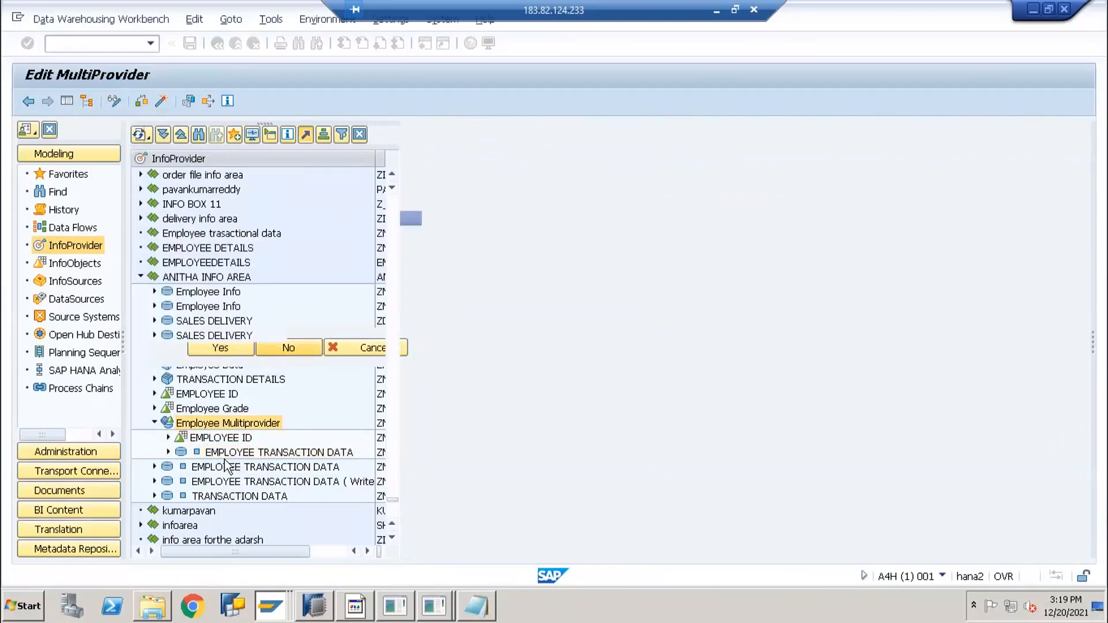
pyautogui.rightClick(202, 280)
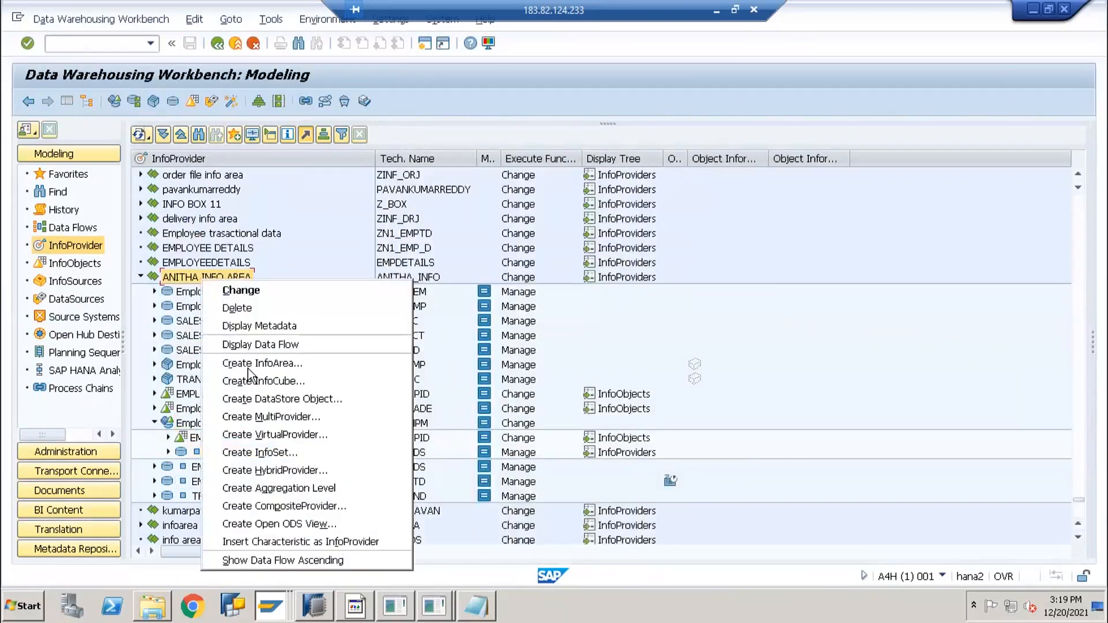
pyautogui.click(279, 453)
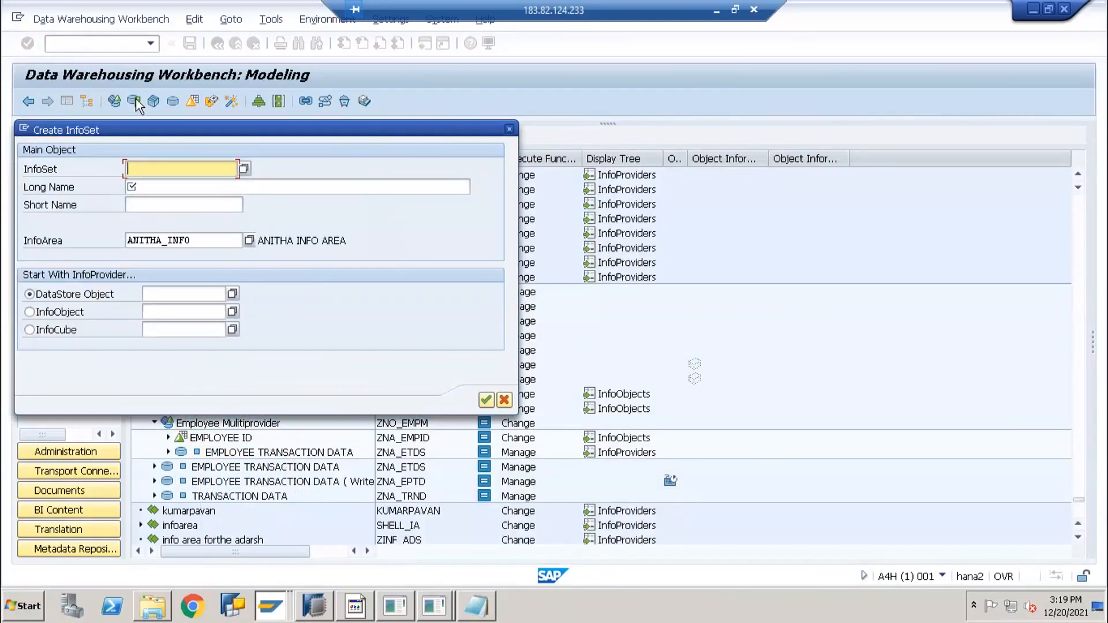
# Name the InfoSet ZNA_EMPI with long name 'Employee Infoset'
pyautogui.moveTo(151, 136); pyautogui.dragTo(561, 226)
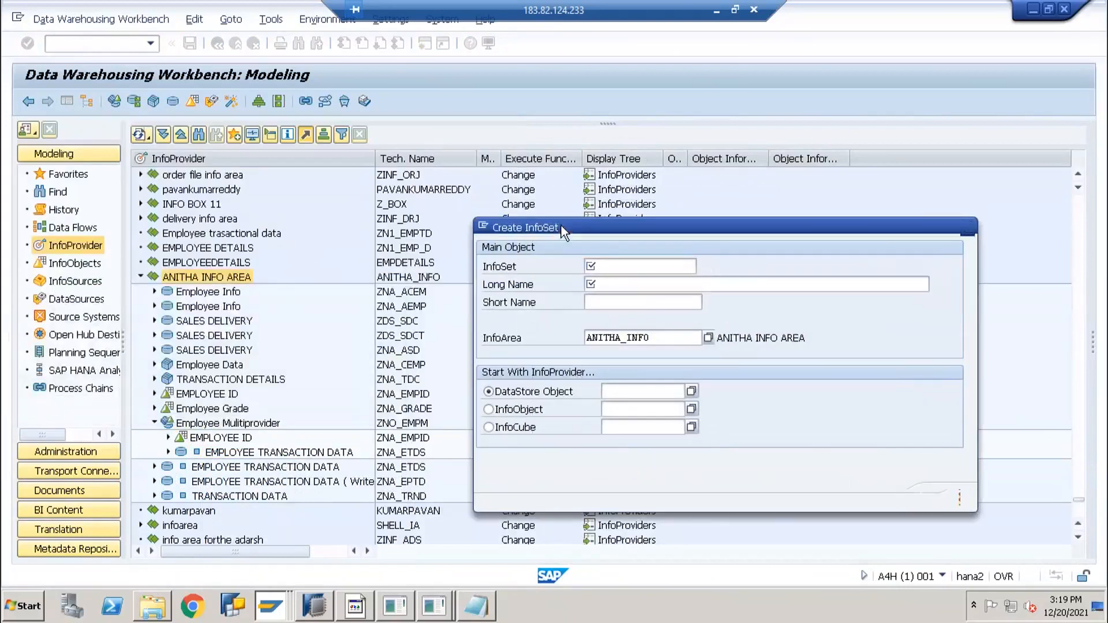
pyautogui.press('Return')
pyautogui.press('Return')
pyautogui.write('ZNA_')
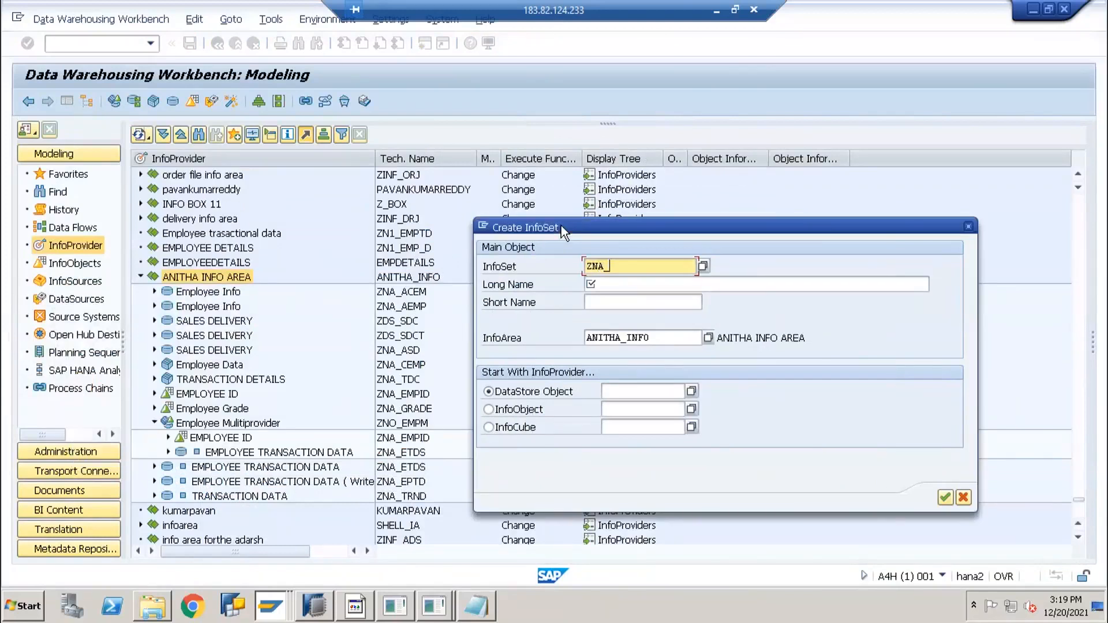
pyautogui.write('EMPI')
pyautogui.press('Tab')
pyautogui.write('Employee Infoset')
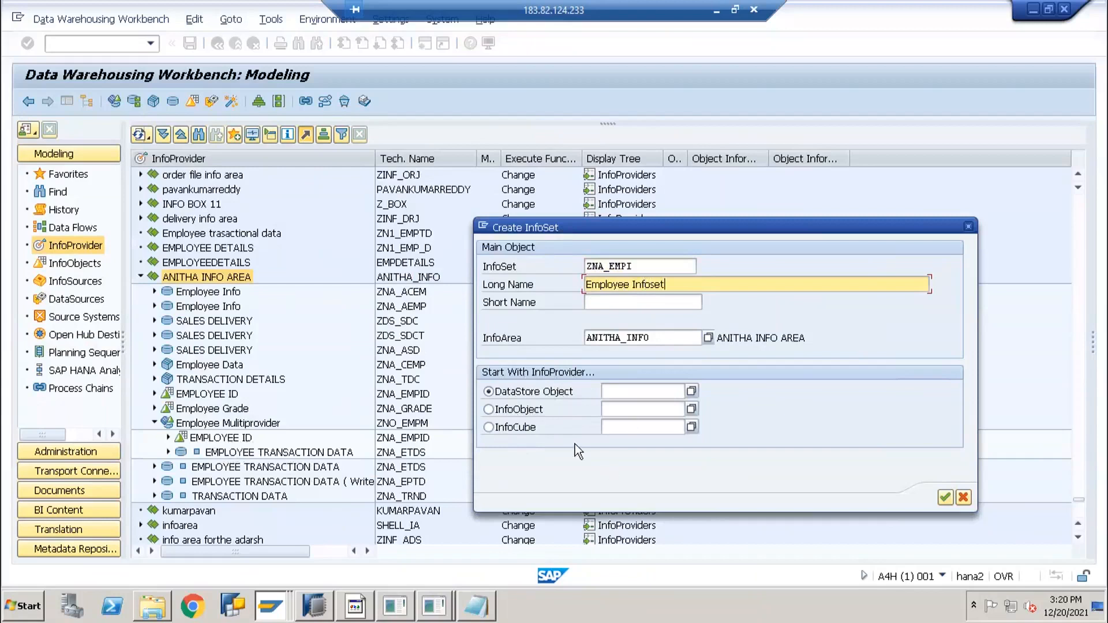
# Try an InfoObject as the starting provider, entering ZNA_EMPI, then clear it
pyautogui.click(505, 411)
pyautogui.click(617, 410)
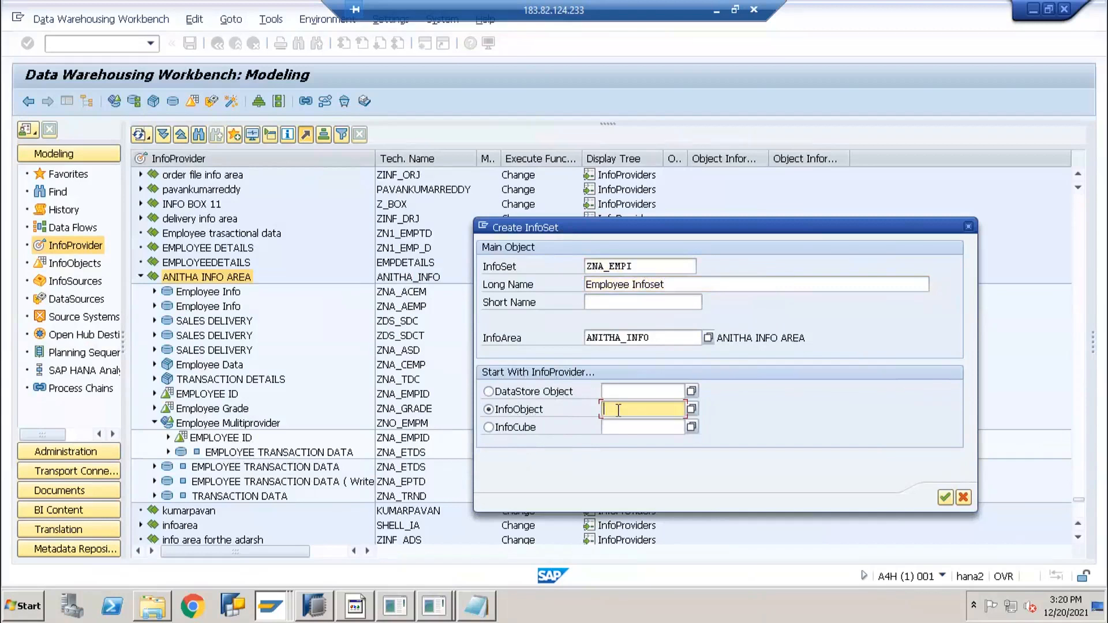
pyautogui.write('ZNO')
pyautogui.press('BackSpace')
pyautogui.write('A_EMPI')
pyautogui.press('BackSpace')
pyautogui.press('BackSpace')
pyautogui.press('BackSpace')
pyautogui.press('BackSpace')
pyautogui.press('BackSpace')
pyautogui.press('BackSpace')
pyautogui.press('BackSpace')
pyautogui.press('BackSpace')
pyautogui.press('BackSpace')
pyautogui.click(522, 409)
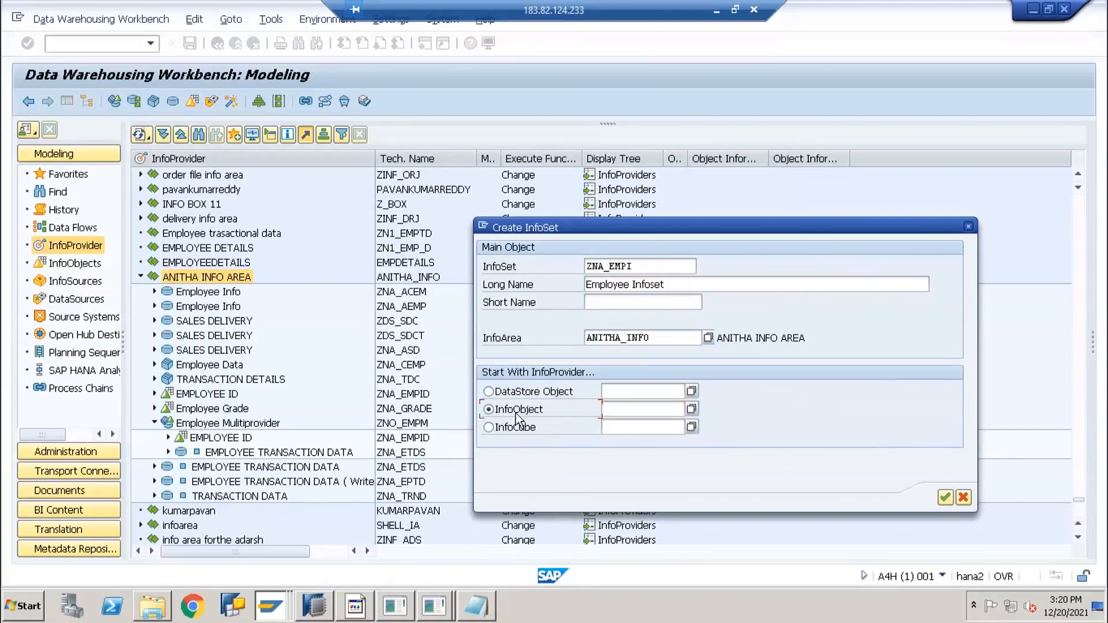
pyautogui.click(541, 398)
# Start the InfoSet from DataStore object ZNA_ETDS and continue
pyautogui.click(638, 393)
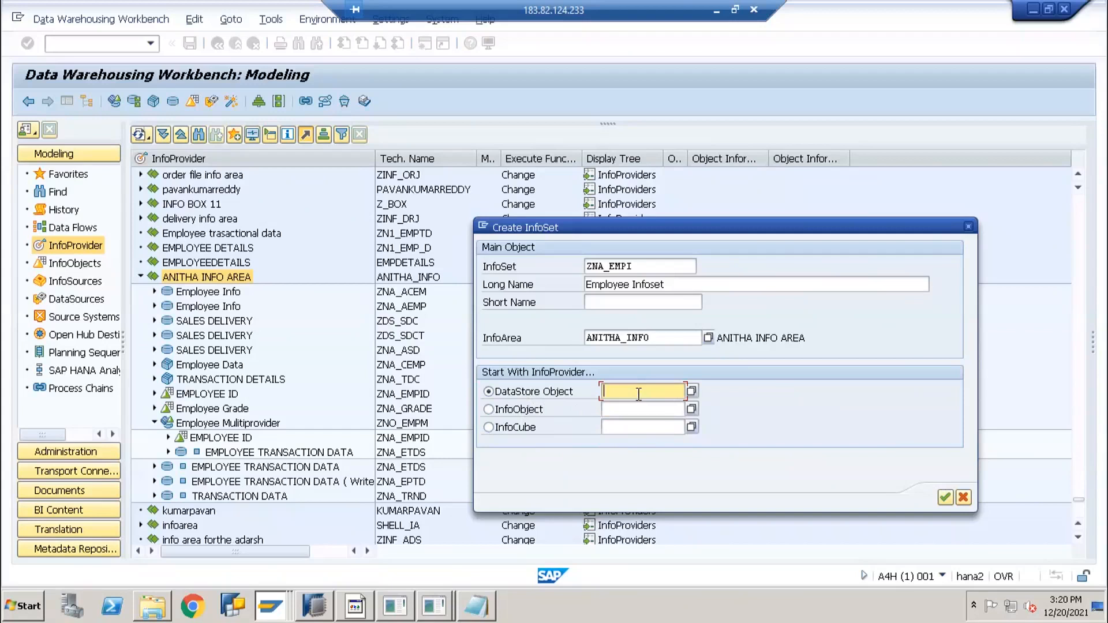
pyautogui.write('ZNA_TRND')
pyautogui.press('BackSpace')
pyautogui.press('BackSpace')
pyautogui.press('BackSpace')
pyautogui.press('BackSpace')
pyautogui.write('ETDS')
pyautogui.click(945, 498)
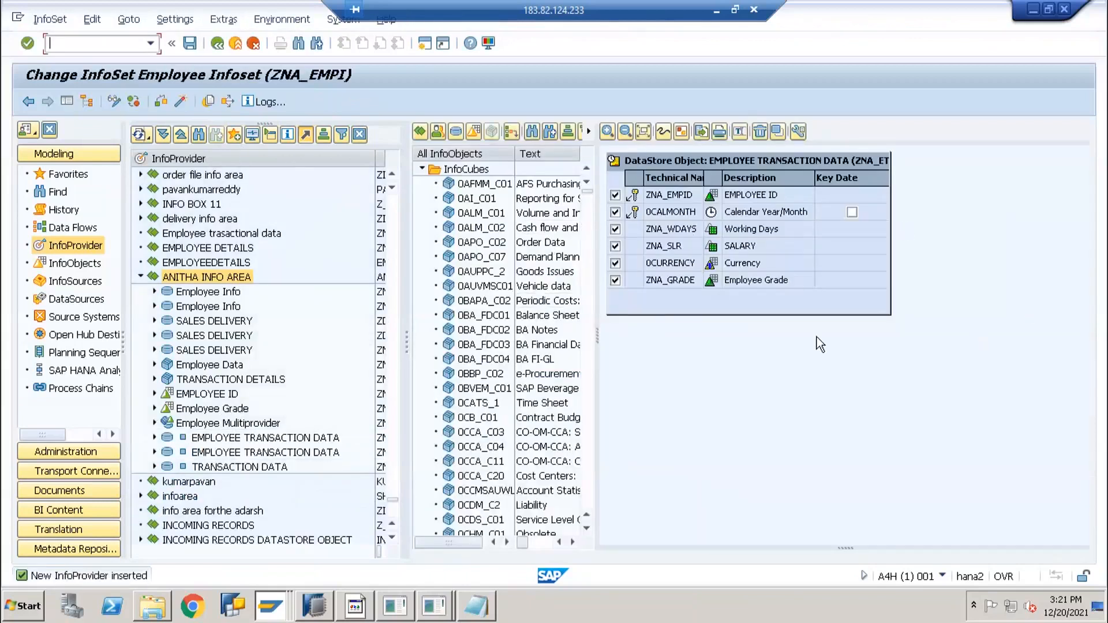
# Collapse the InfoCubes folder and list the InfoObjects available for the ZNA_EMPI InfoSet
pyautogui.click(422, 170)
pyautogui.click(422, 170)
pyautogui.click(422, 170)
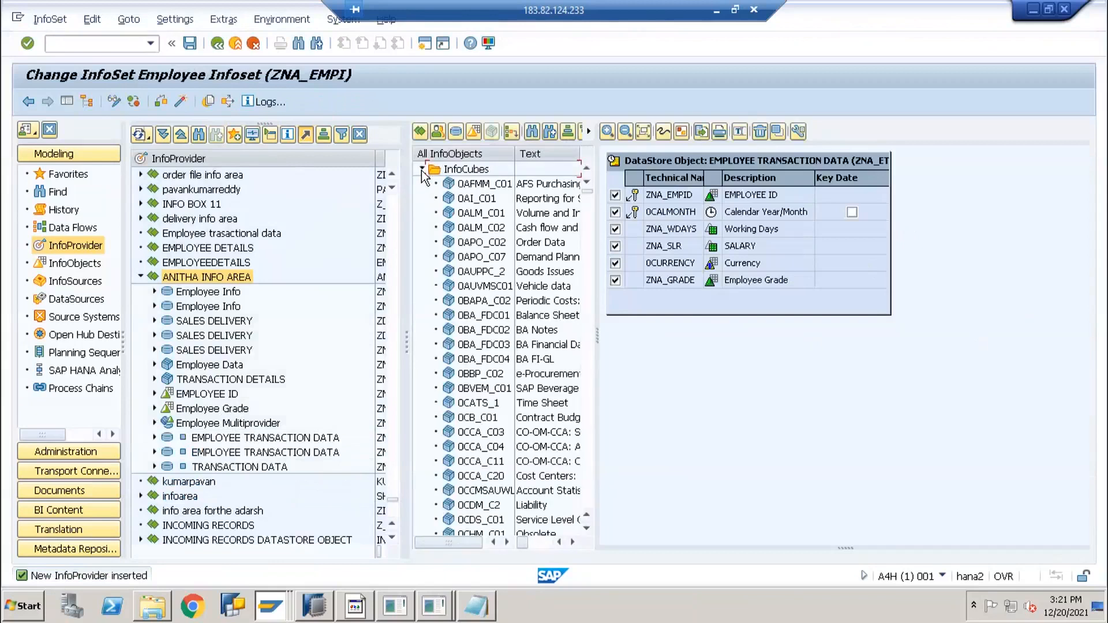
pyautogui.click(474, 133)
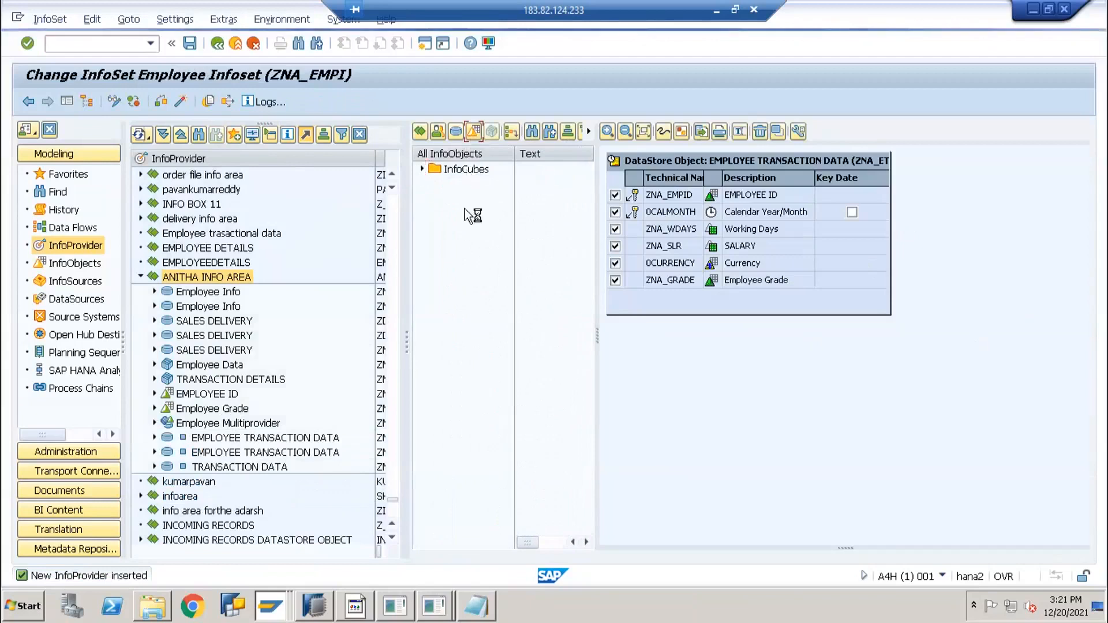
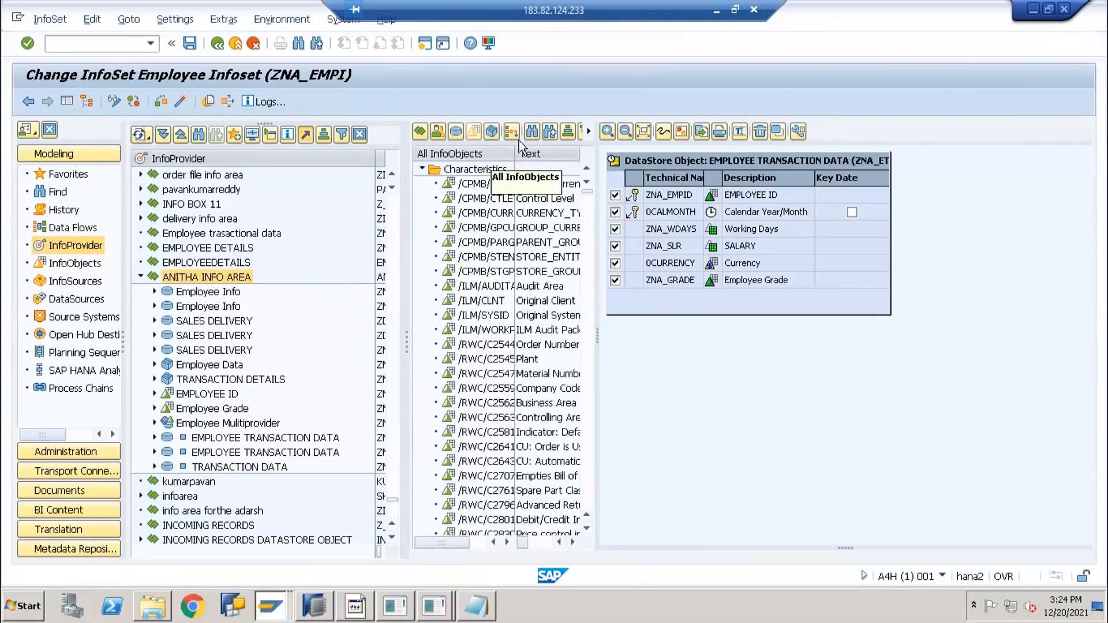
# Search for InfoObject ZNA_EMPID and drop it onto the ZNA_EMPI InfoSet canvas beside ZNA_ETDS
pyautogui.click(531, 132)
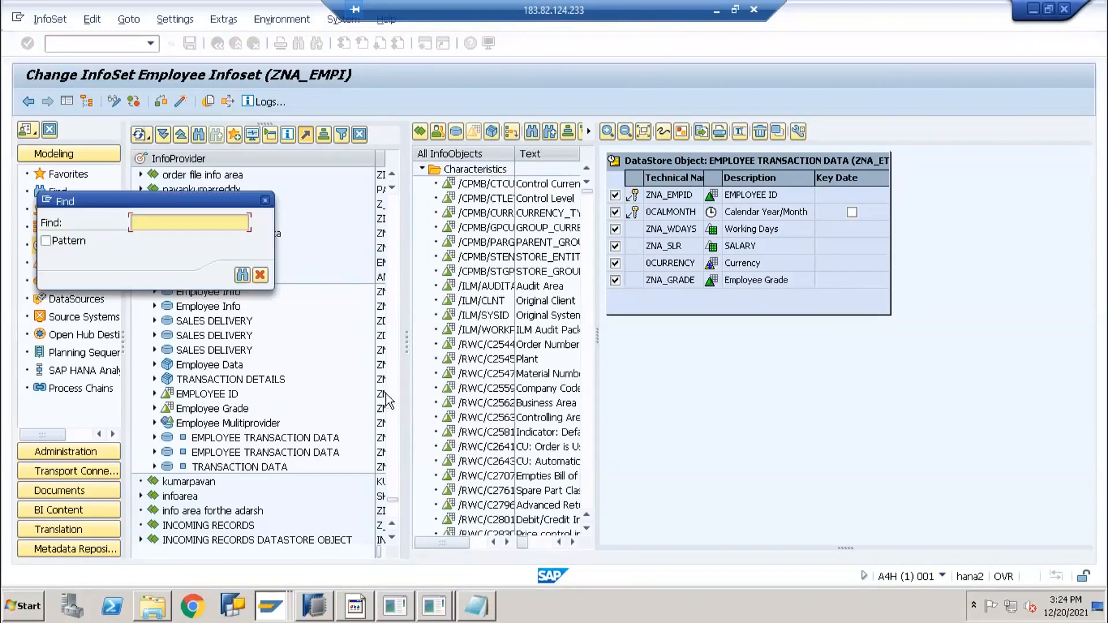
pyautogui.write('z')
pyautogui.click(475, 605)
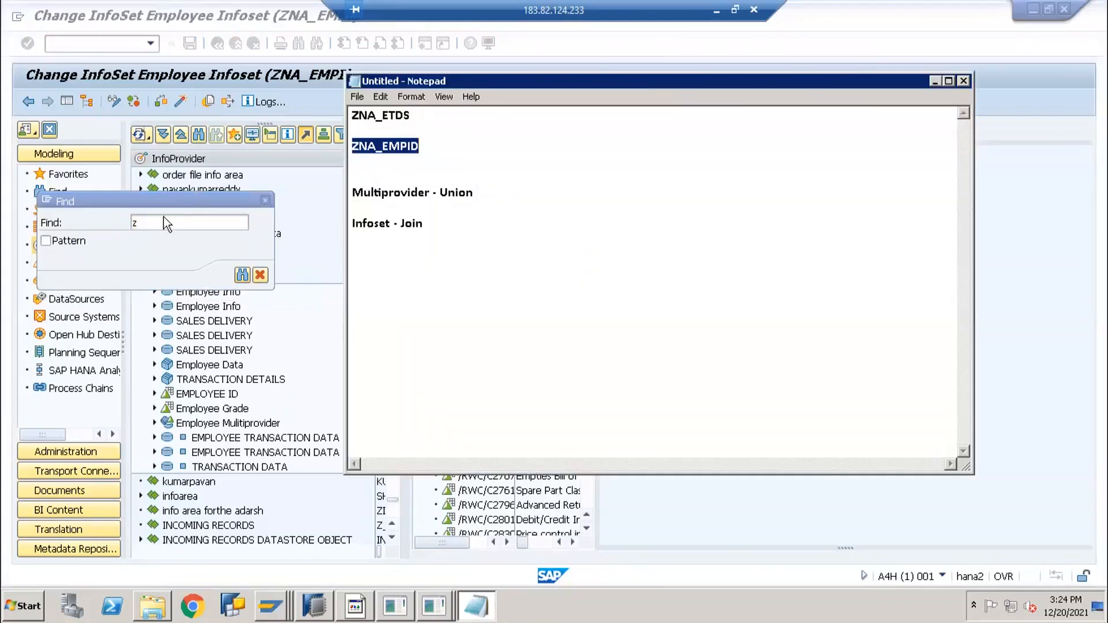
pyautogui.click(88, 209)
pyautogui.press('BackSpace')
pyautogui.write('ZNA_EMPID')
pyautogui.press('Return')
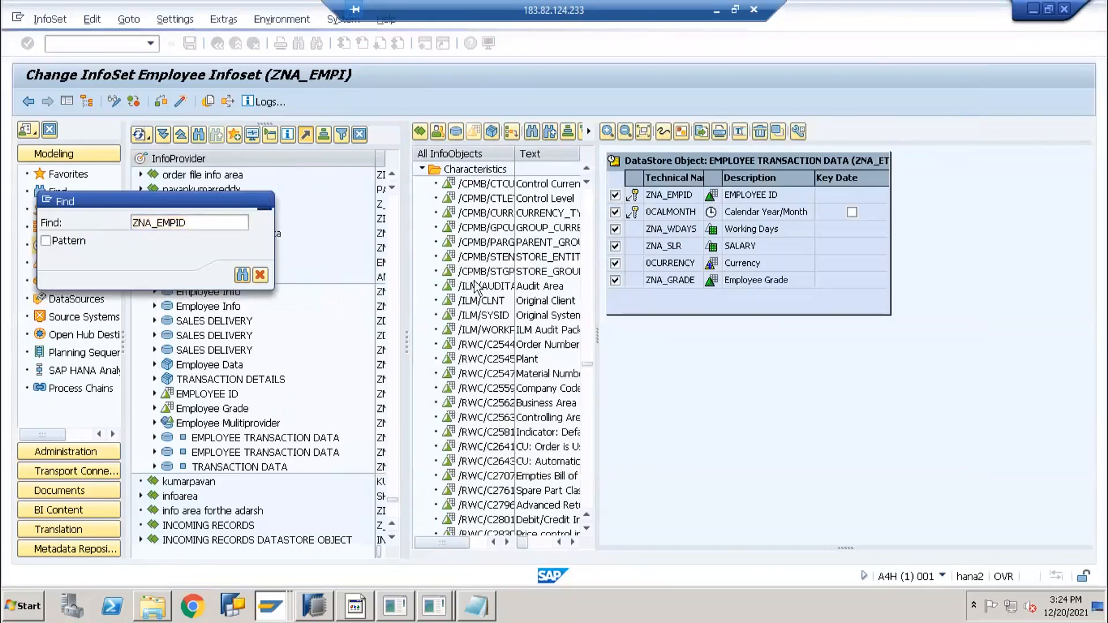
pyautogui.moveTo(448, 522); pyautogui.dragTo(968, 316)
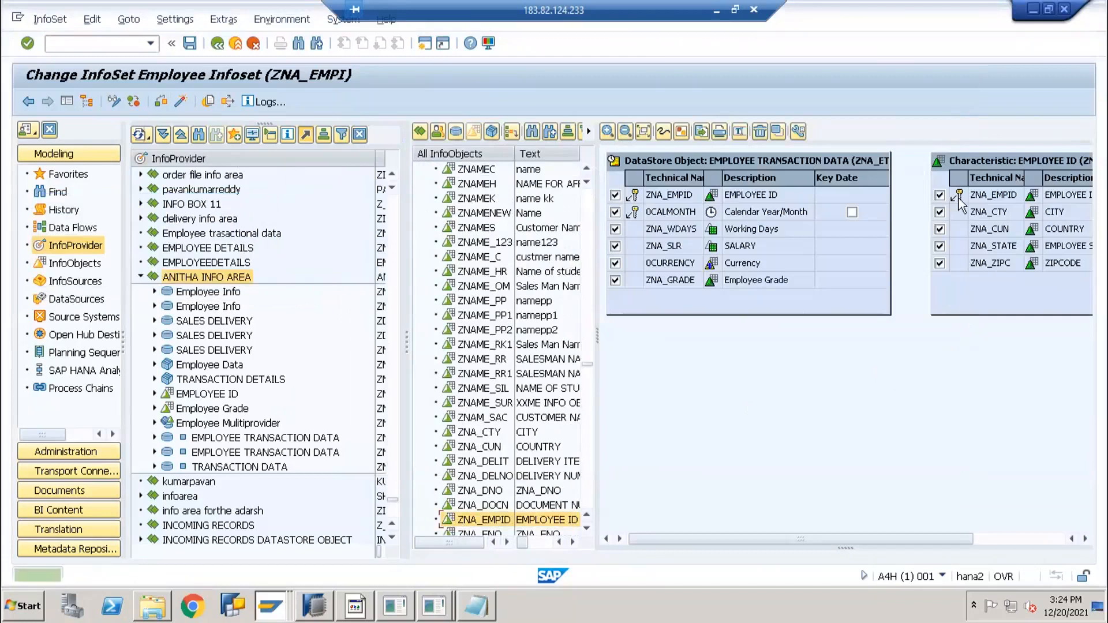
pyautogui.moveTo(707, 541); pyautogui.dragTo(732, 538)
# Join ZNA_ETDS to the ZNA_EMPID table on EMPLOYEE ID, uncheck the duplicate ZNA_EMPID, and activate
pyautogui.click(67, 102)
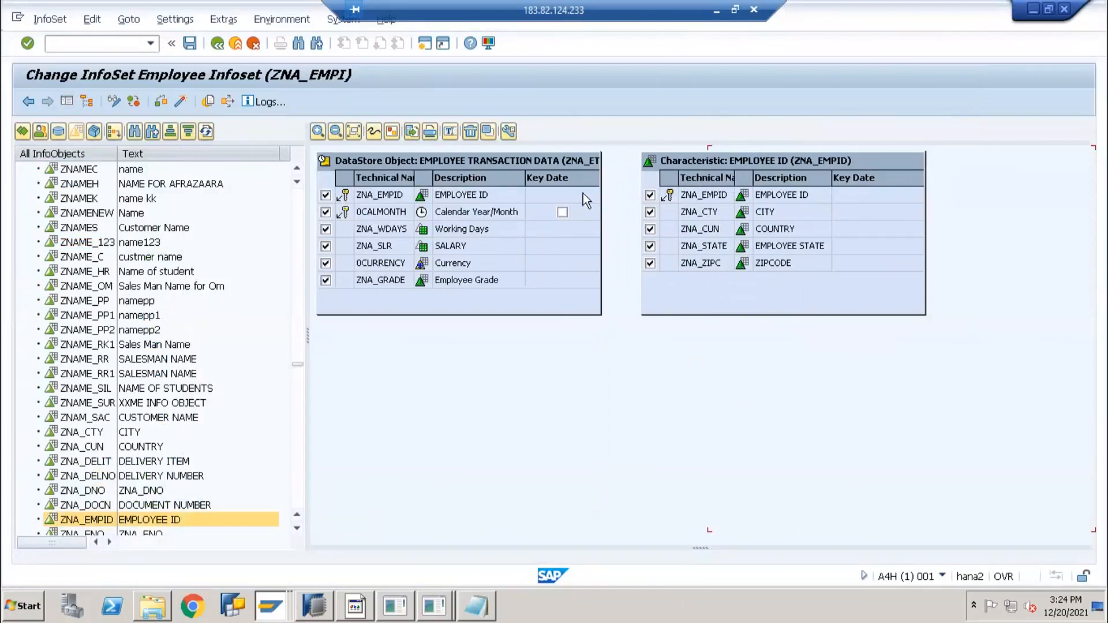
pyautogui.click(496, 197)
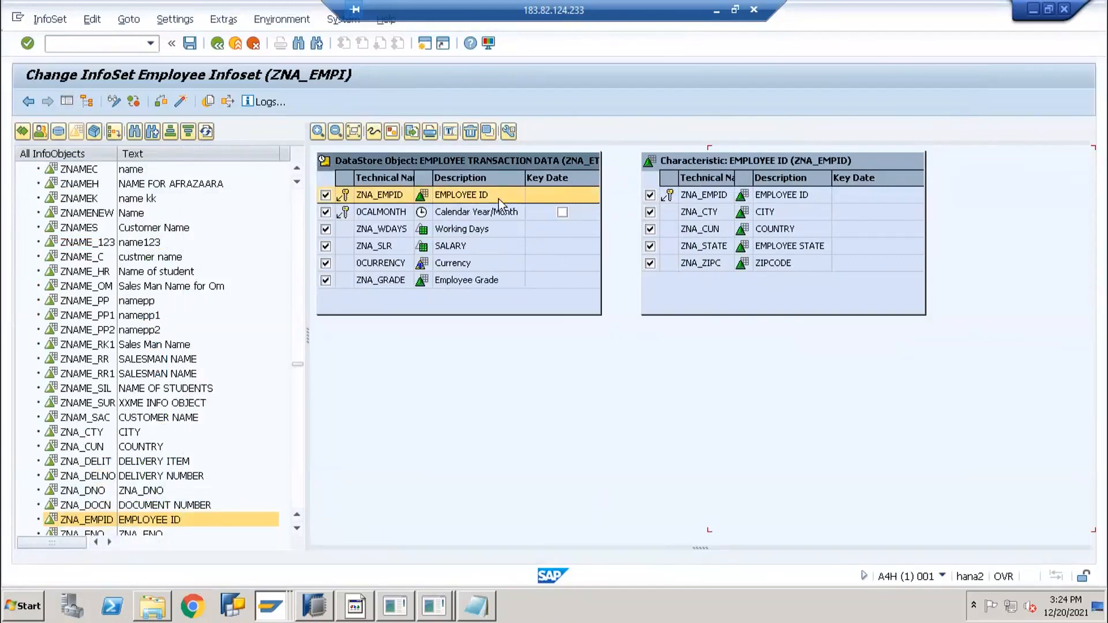
pyautogui.click(694, 196)
pyautogui.moveTo(585, 196); pyautogui.dragTo(647, 200)
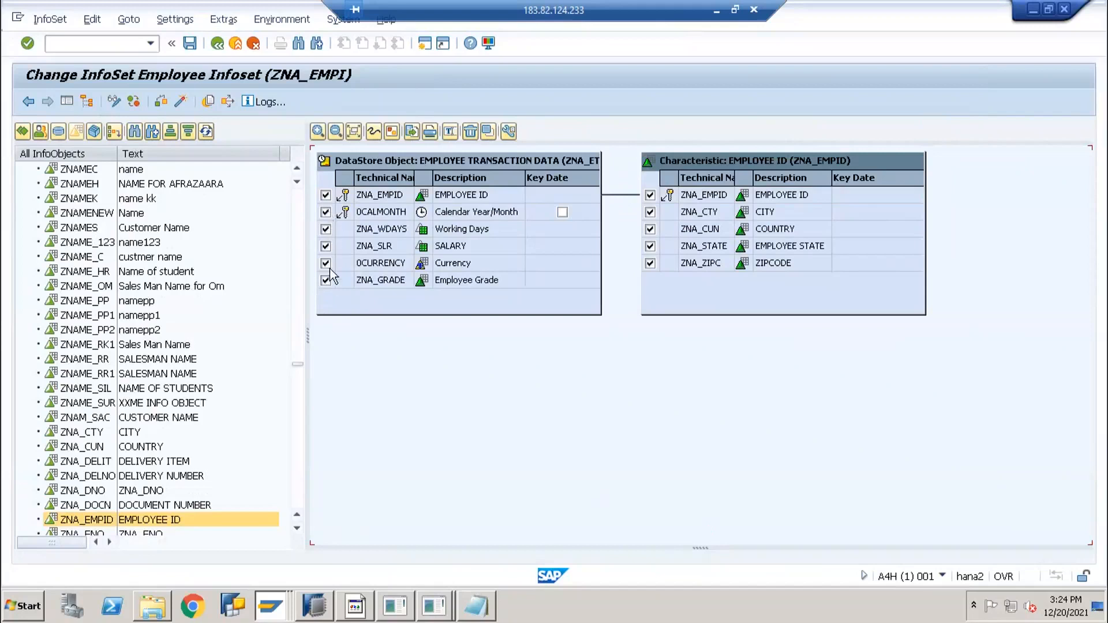
pyautogui.click(384, 197)
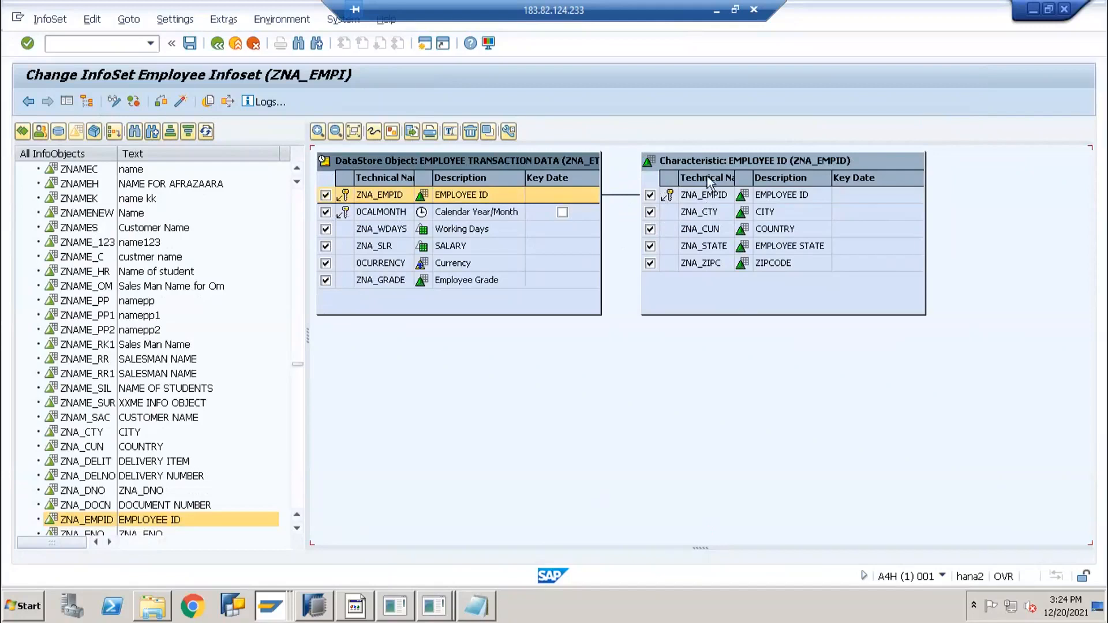
pyautogui.click(650, 196)
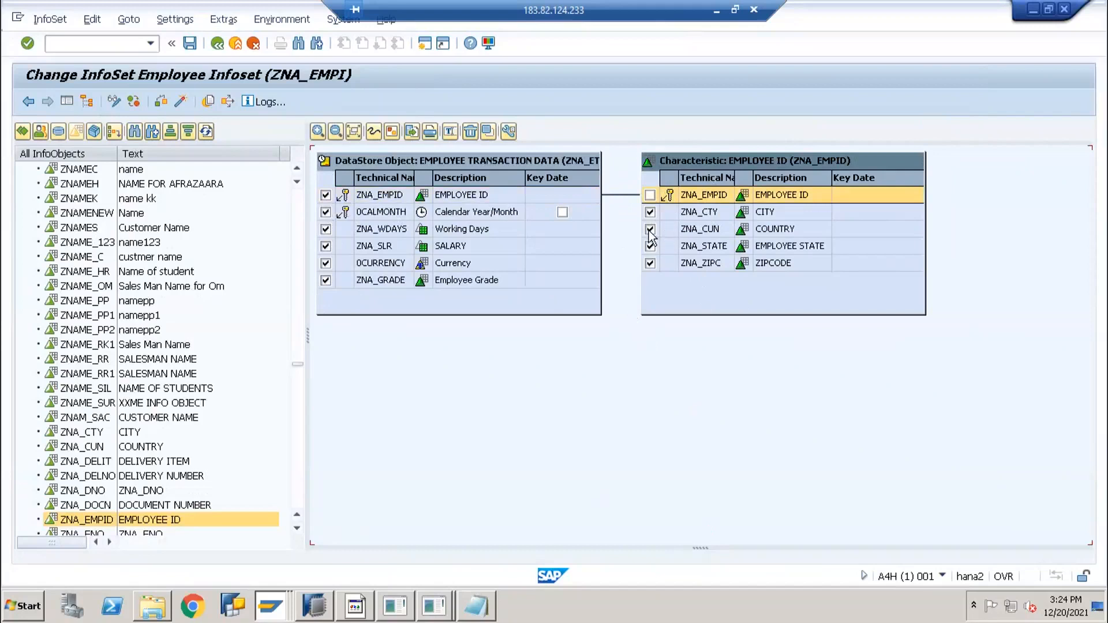
pyautogui.click(179, 102)
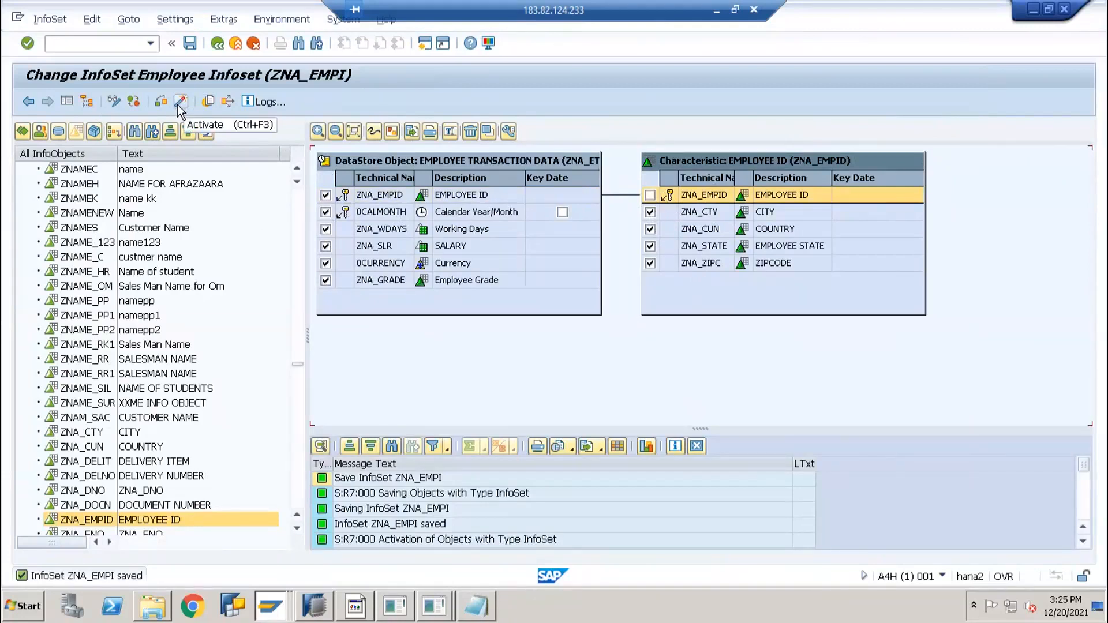
# Display the Employee Infoset's data with all fields selected for output and execute
pyautogui.click(180, 103)
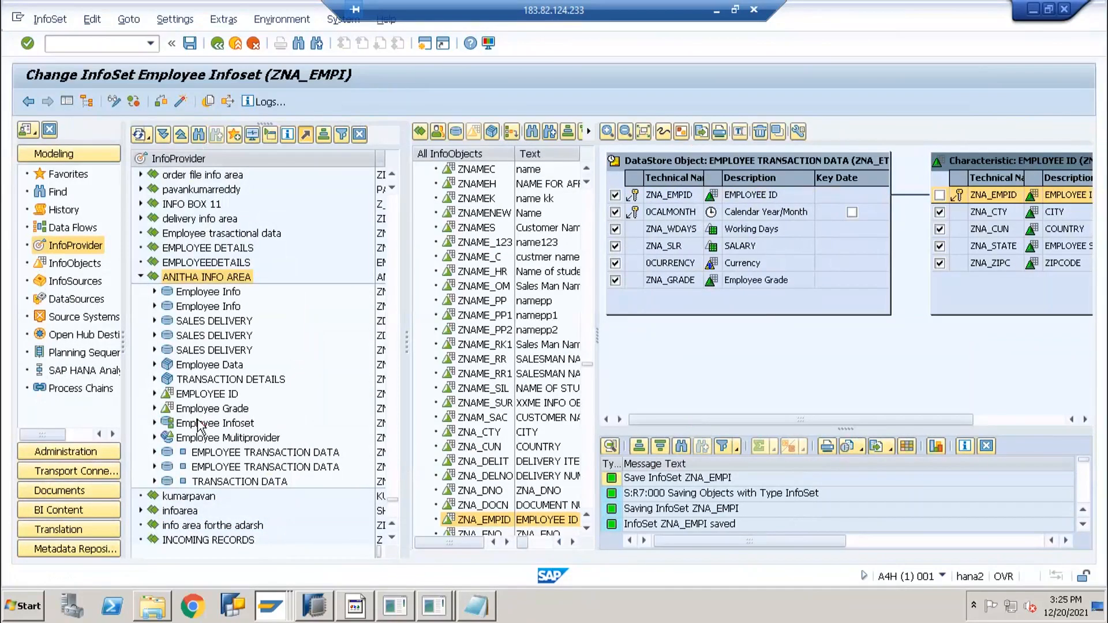
pyautogui.click(199, 425)
pyautogui.rightClick(202, 421)
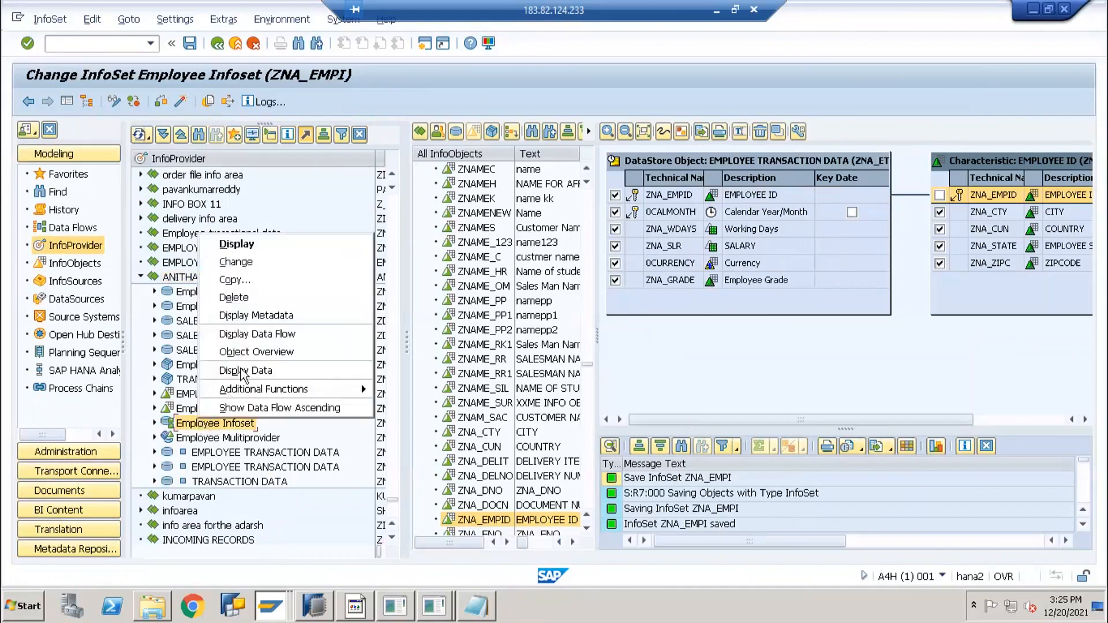
pyautogui.click(245, 371)
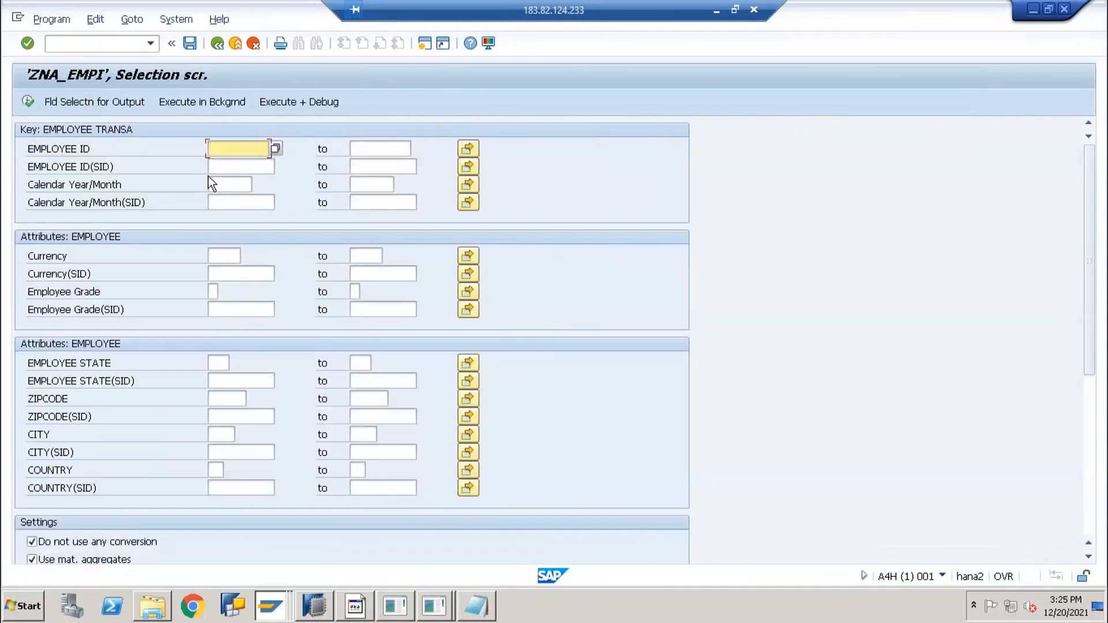
pyautogui.click(84, 104)
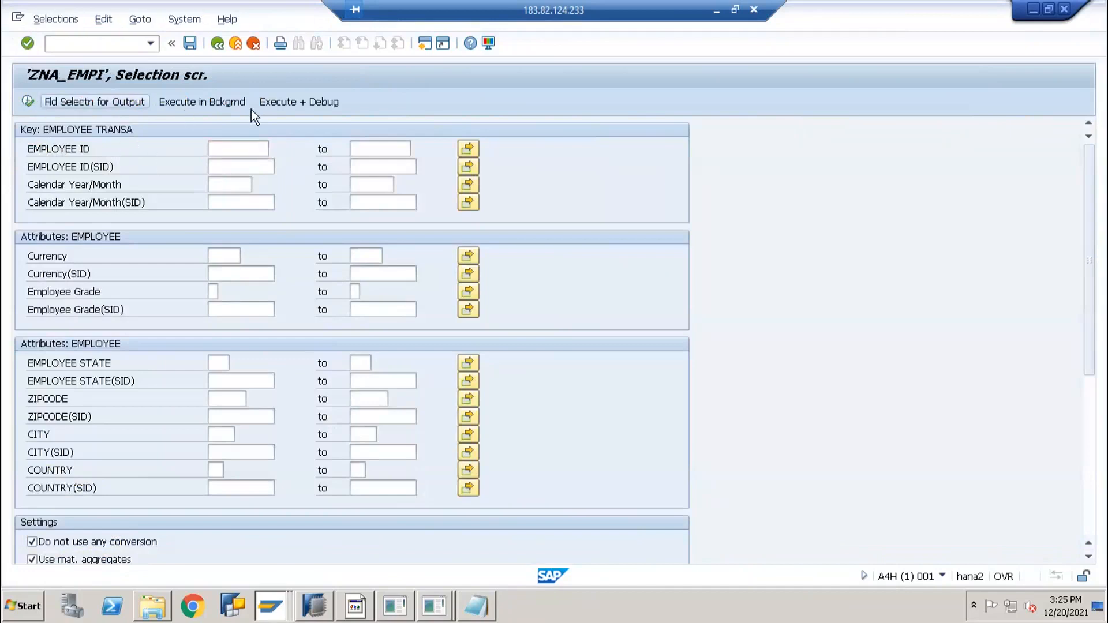
pyautogui.click(58, 104)
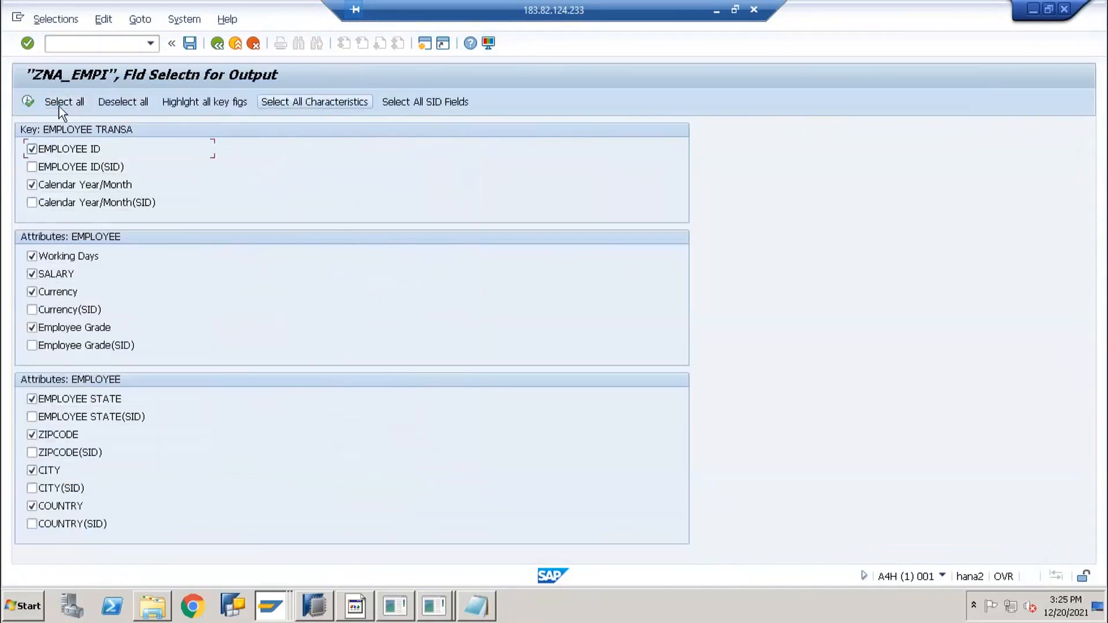
pyautogui.click(29, 102)
pyautogui.press('F8')
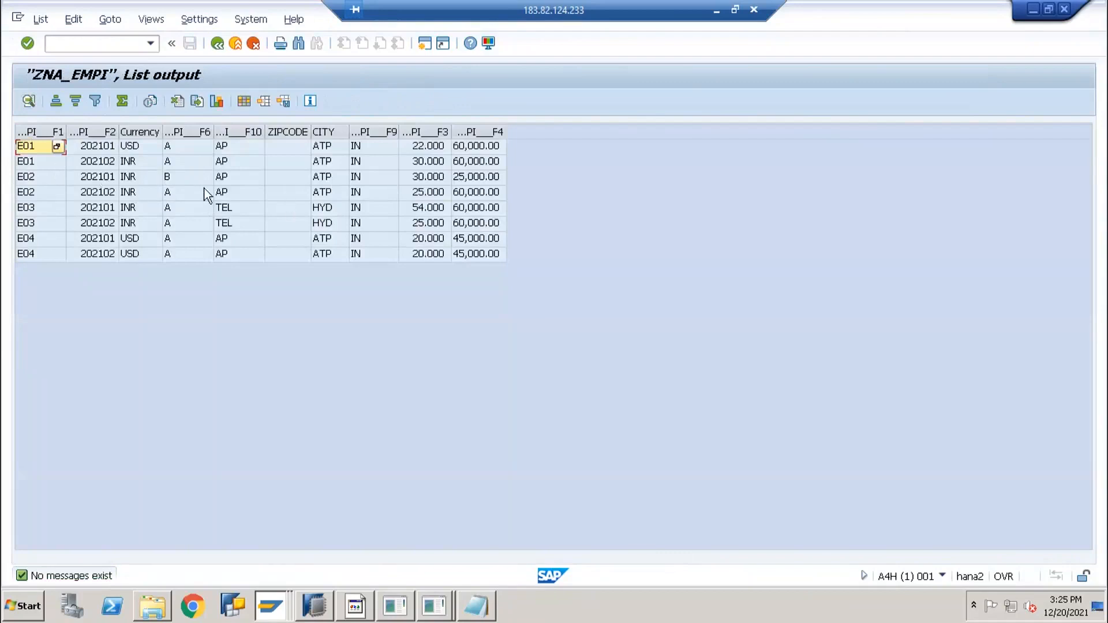
# Review the E01 and E02 records, widening the Employee Grade F6 column to read it
pyautogui.click(270, 193)
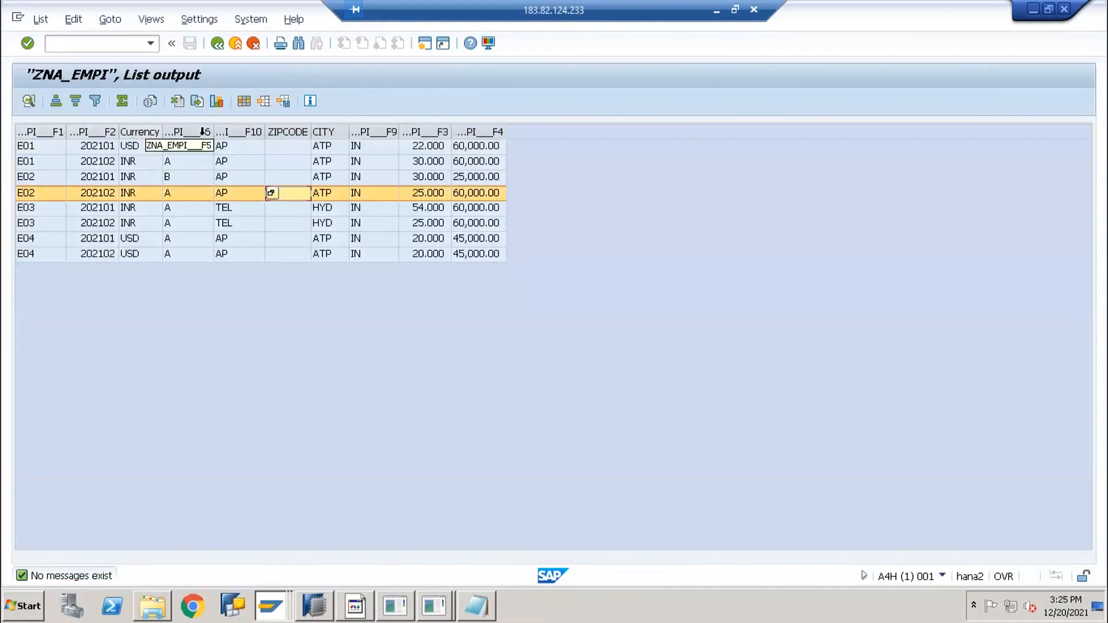
pyautogui.click(116, 150)
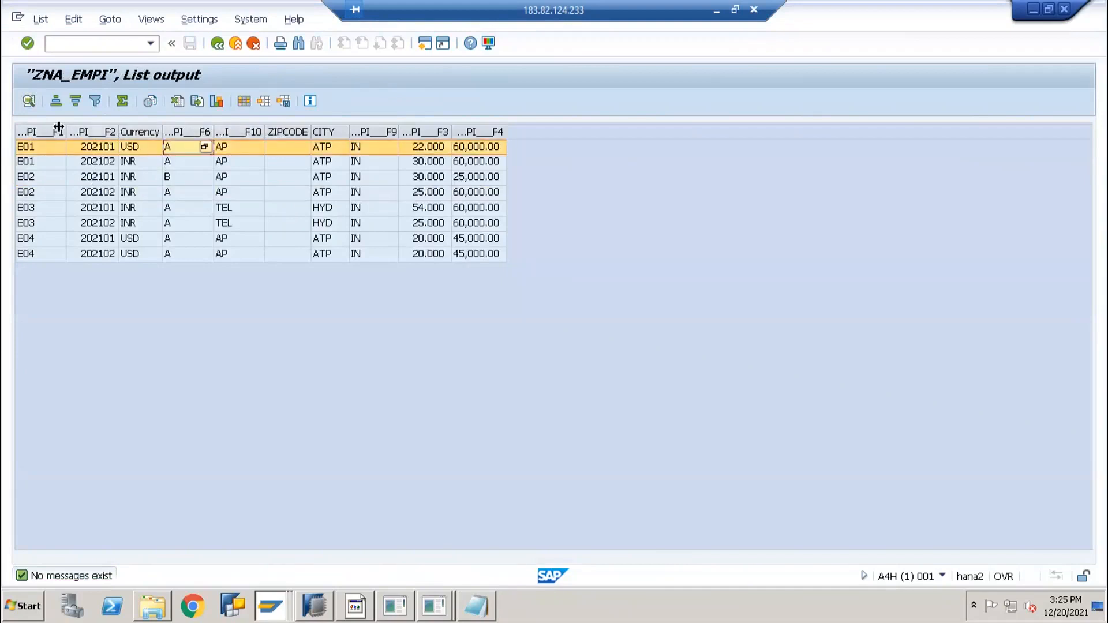
pyautogui.click(57, 132)
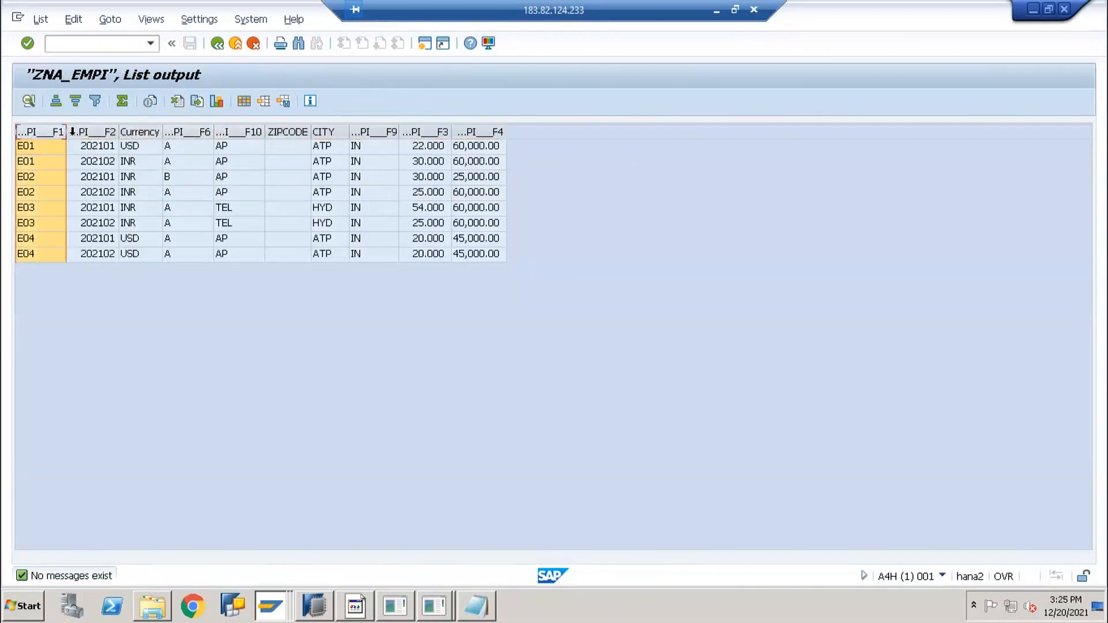
pyautogui.click(27, 161)
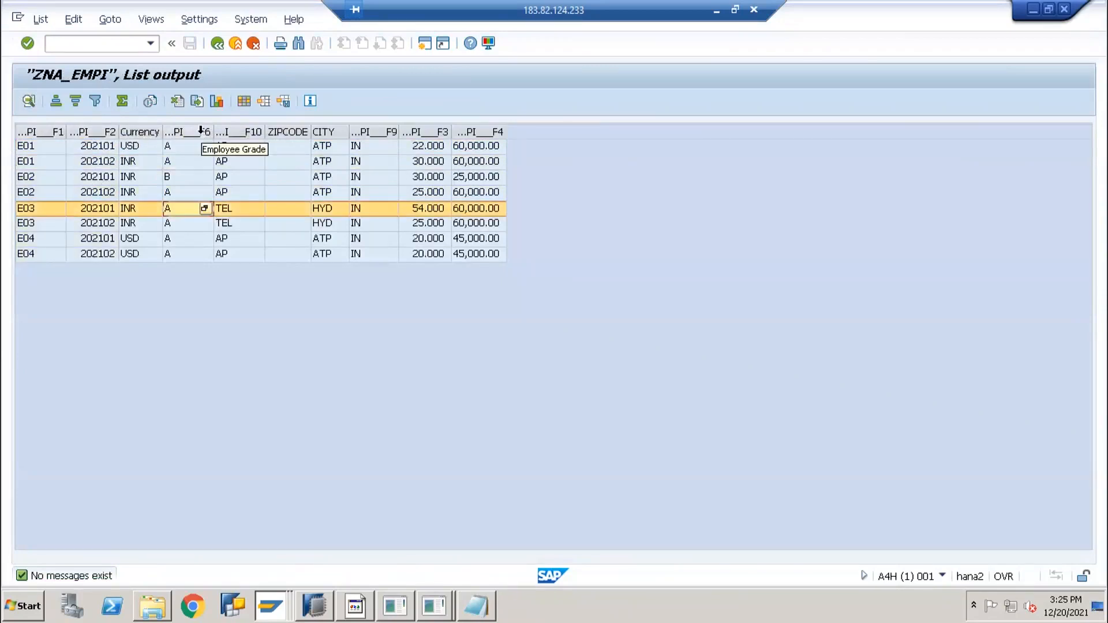
pyautogui.click(205, 132)
pyautogui.doubleClick(262, 136)
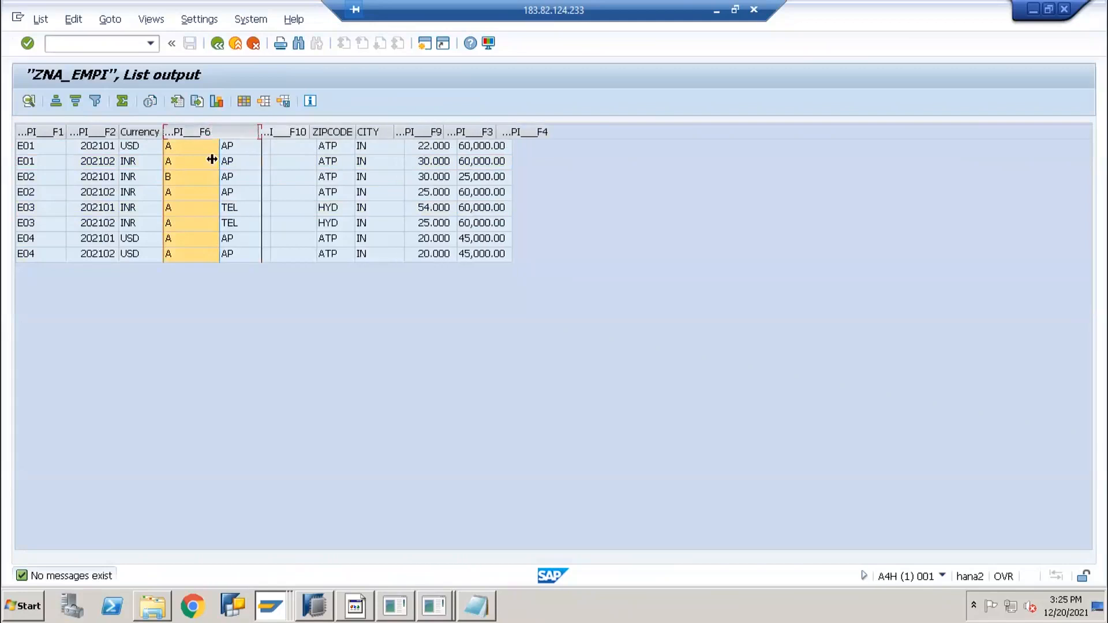
pyautogui.click(190, 145)
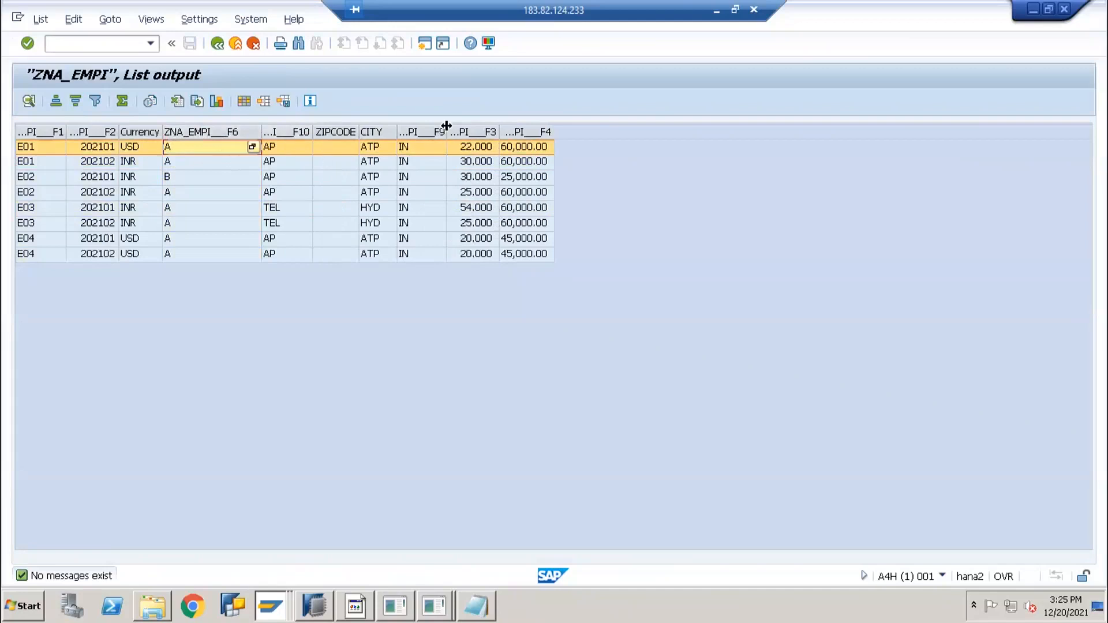
pyautogui.hotkey('alt', 'Tab')
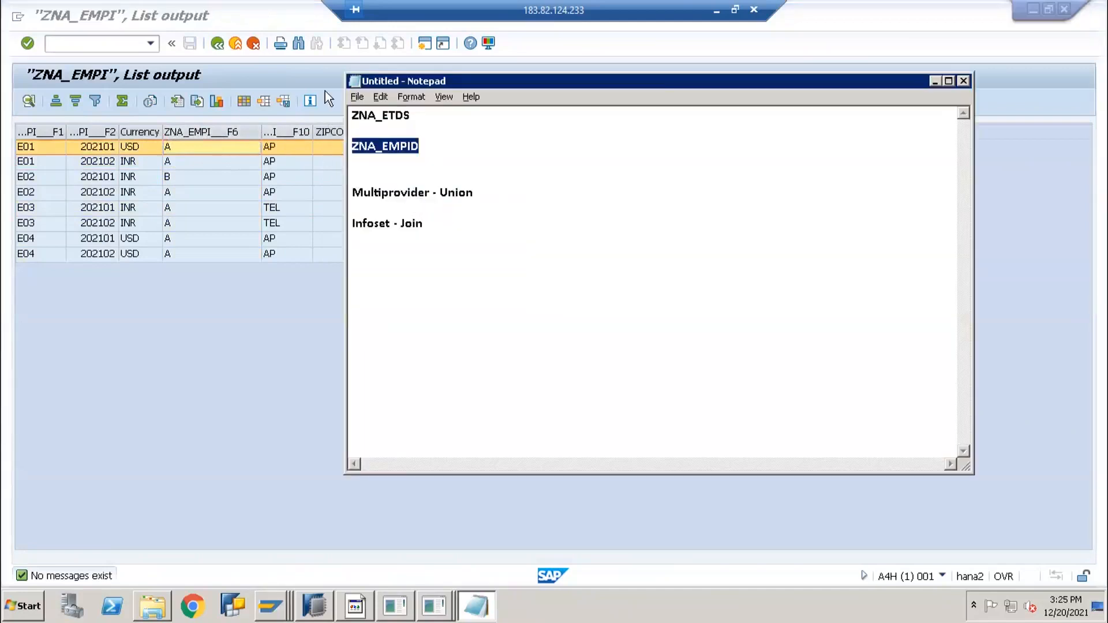
pyautogui.click(215, 154)
# Go back twice to the Employee Infoset editor, then switch over to the Excel notes
pyautogui.press('F3')
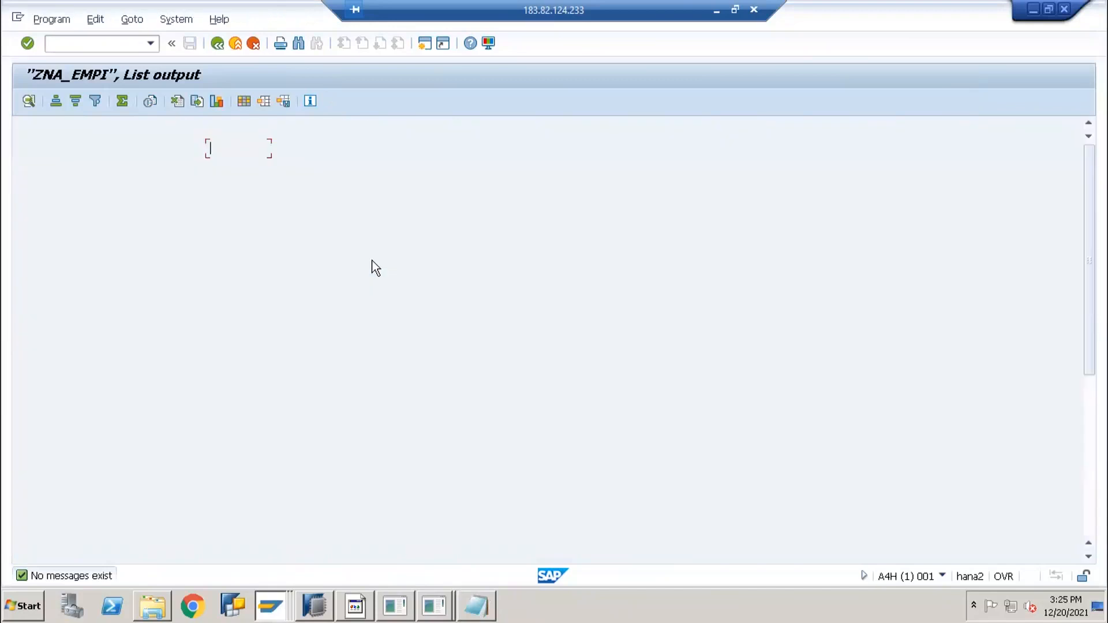
pyautogui.press('F3')
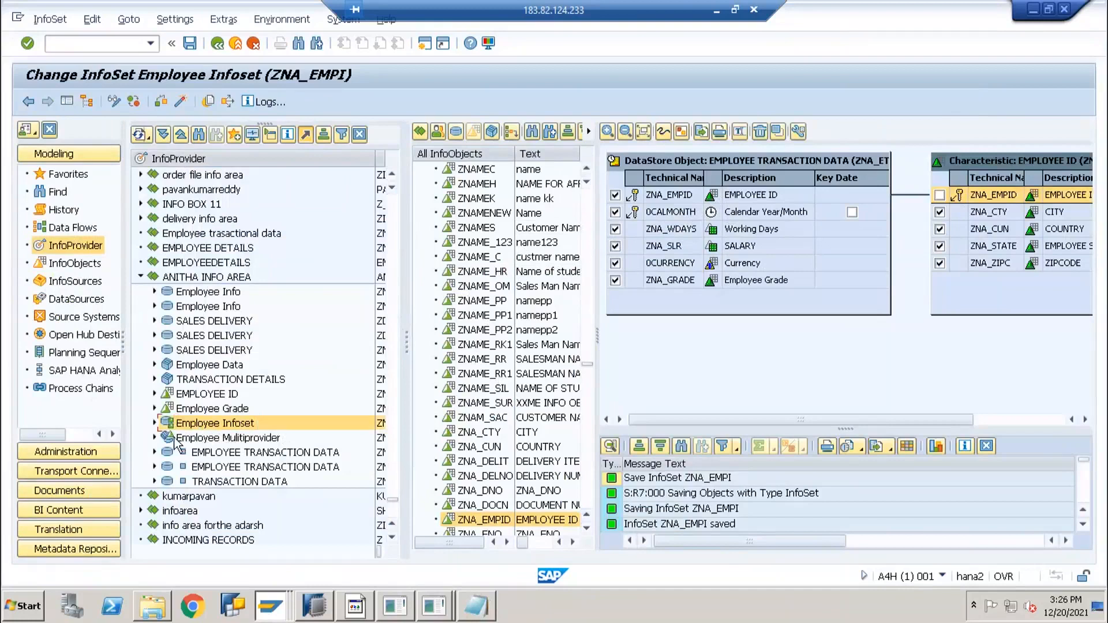
pyautogui.click(216, 440)
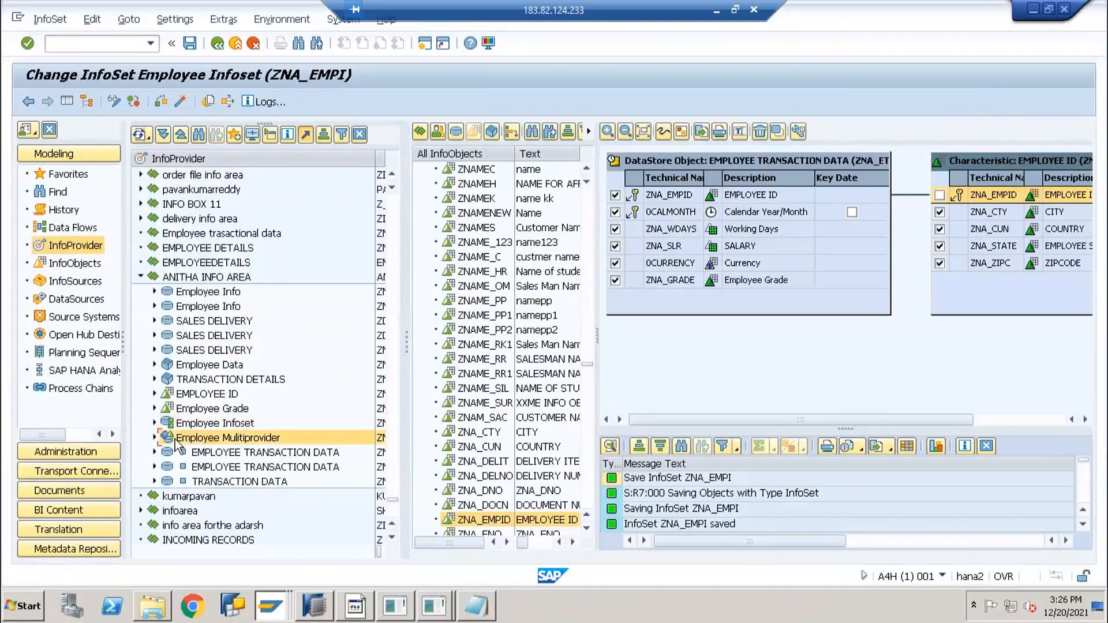
pyautogui.click(358, 605)
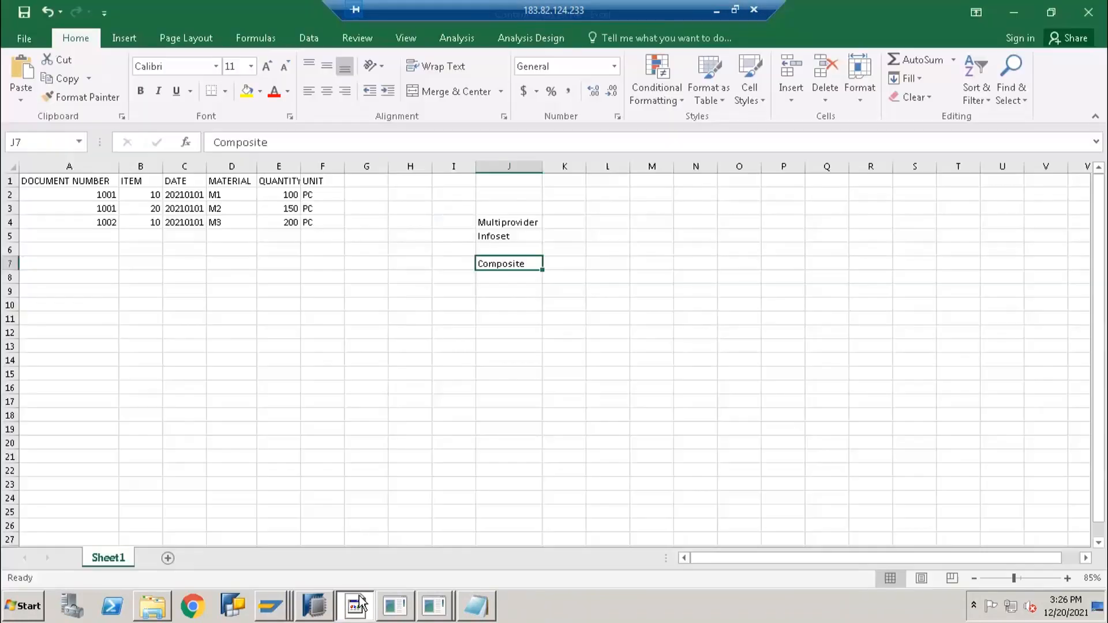
# On a new sheet, enter the heading 'Employee Salary' in E4 and widen column E
pyautogui.click(167, 558)
pyautogui.click(275, 228)
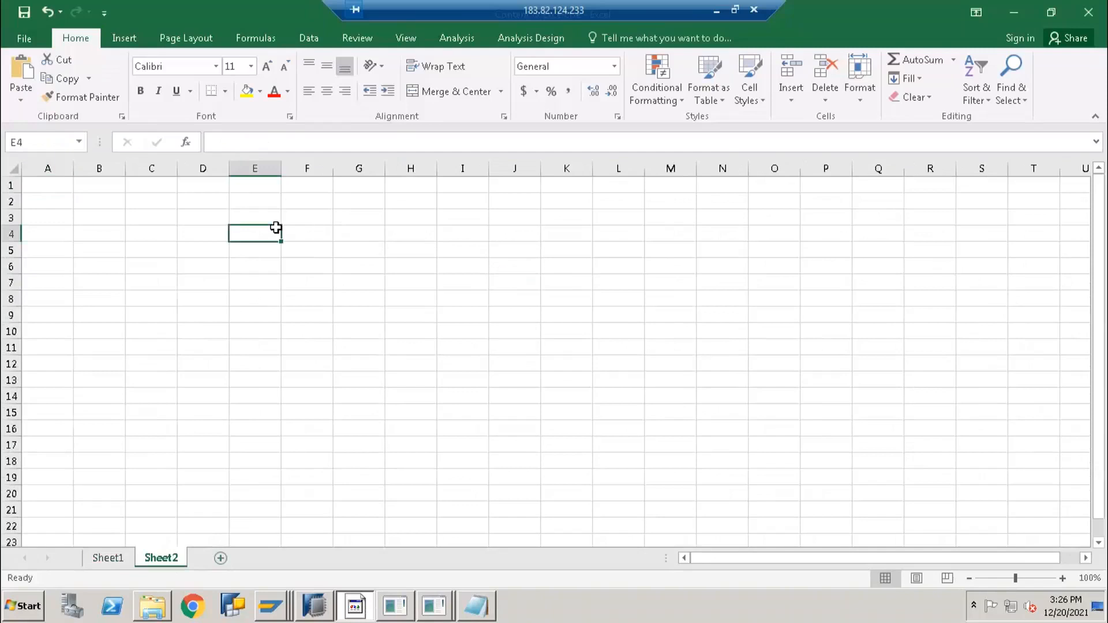
pyautogui.write('Emplo')
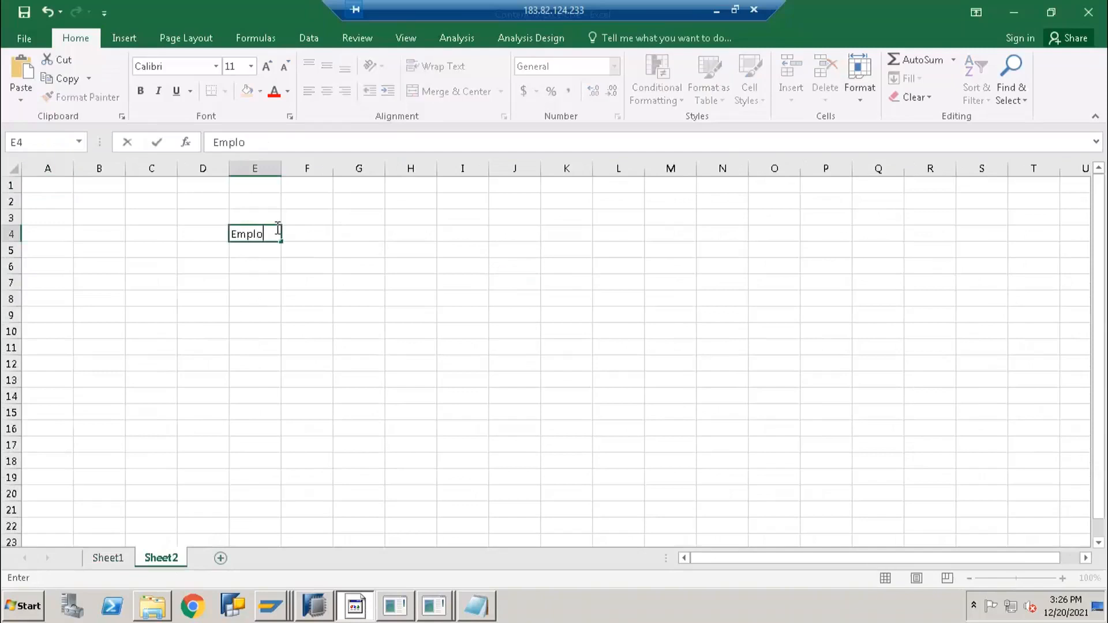
pyautogui.write('yee Salary')
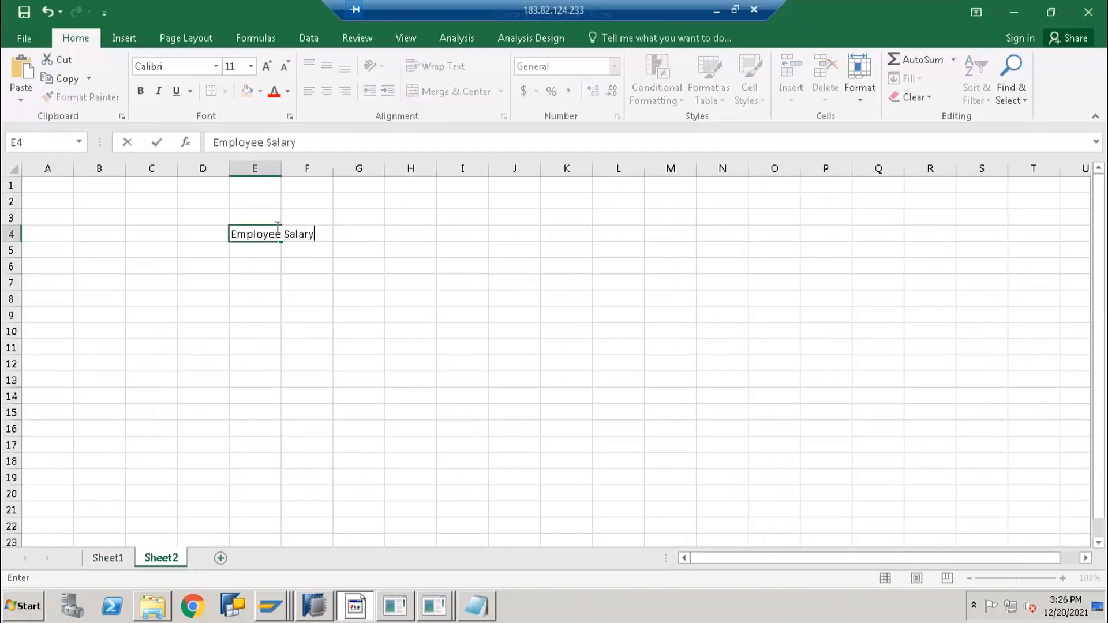
pyautogui.press('Tab')
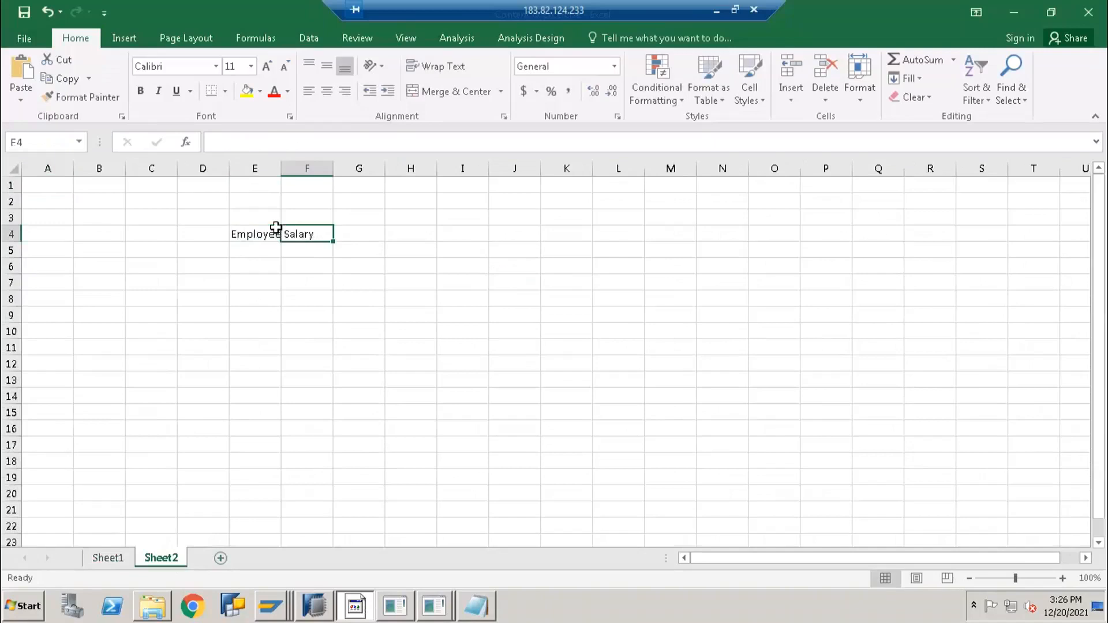
pyautogui.doubleClick(280, 167)
pyautogui.click(502, 266)
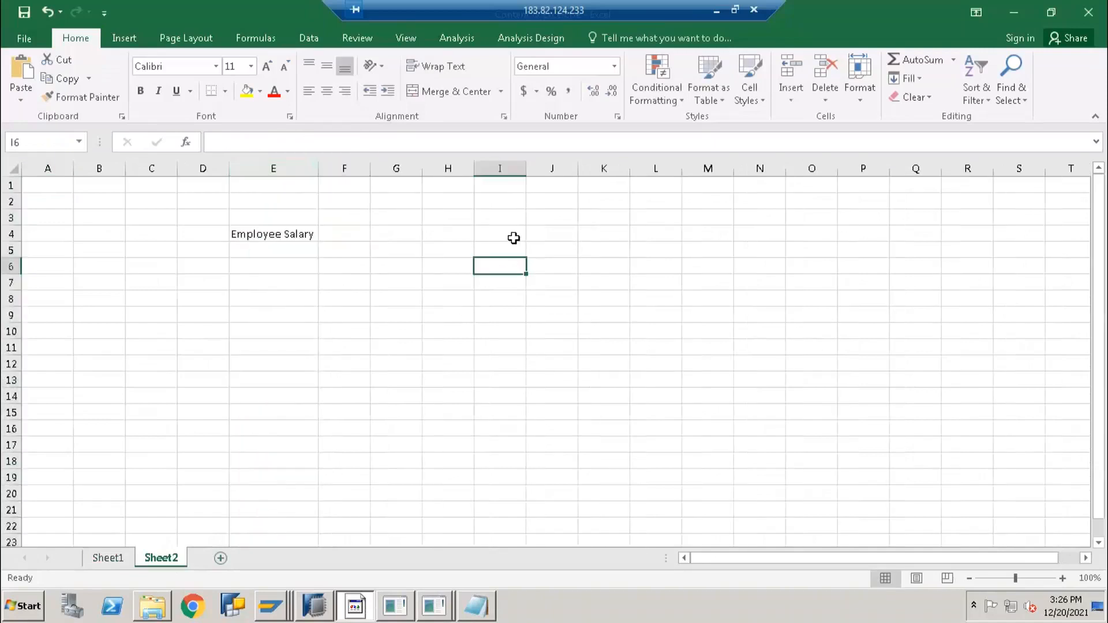
# Enter the heading 'Employee Master' in J4 with EMP1, EMP2 and EMP3 beneath it
pyautogui.click(570, 233)
pyautogui.write('E')
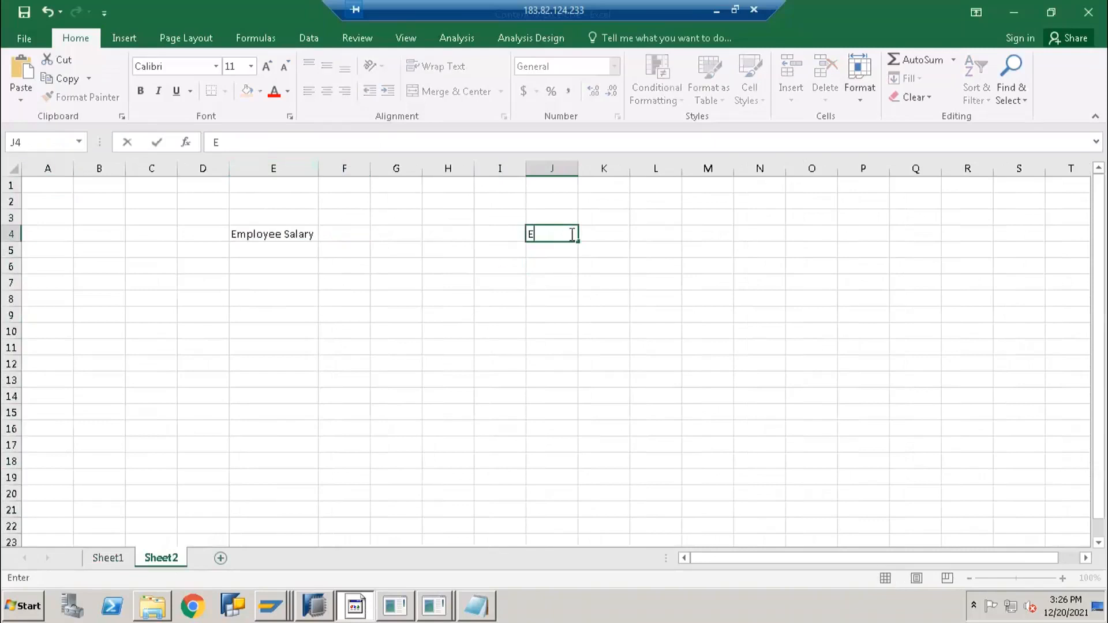
pyautogui.write('mployee Mas')
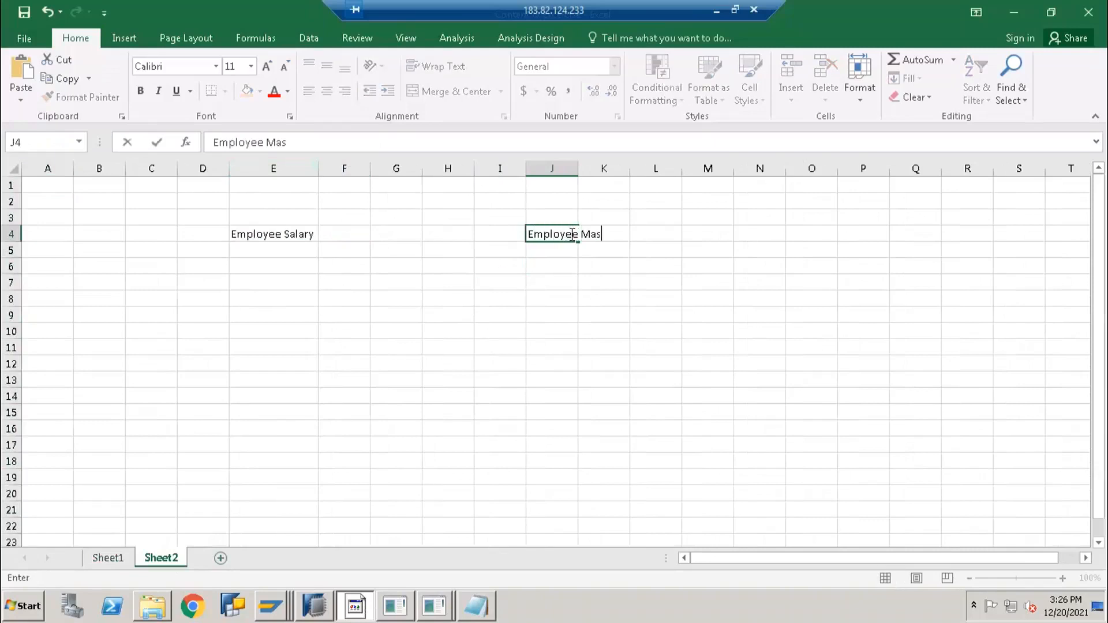
pyautogui.write('ter')
pyautogui.press('Return')
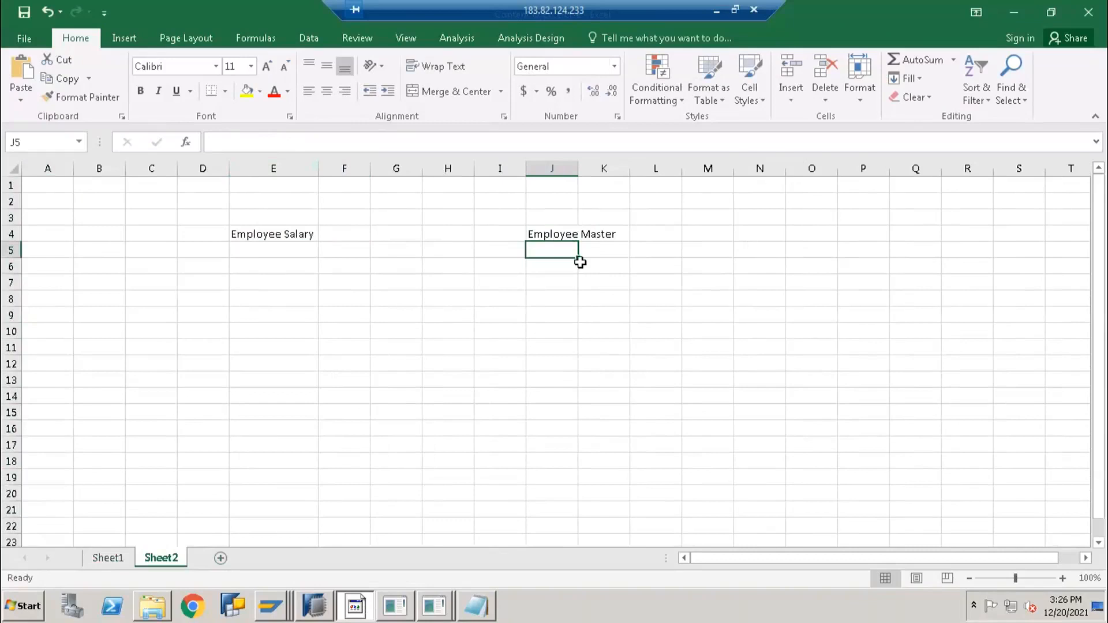
pyautogui.write('EM')
pyautogui.press('BackSpace')
pyautogui.write('P1')
pyautogui.press('Return')
pyautogui.write('EMP2')
pyautogui.press('Return')
pyautogui.write('E')
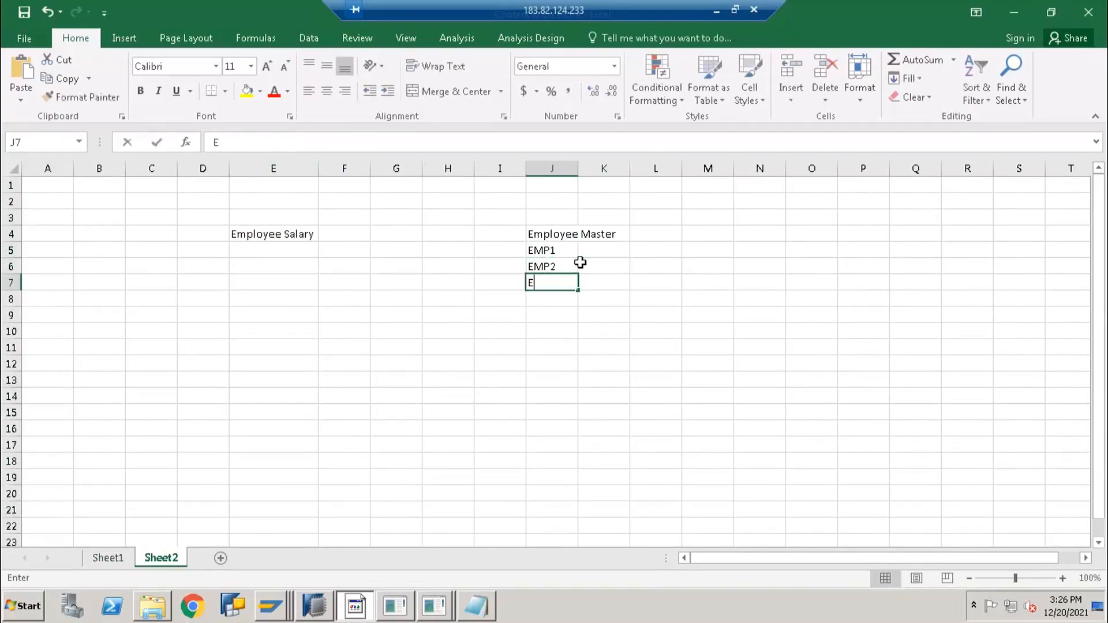
pyautogui.write('MP3')
pyautogui.click(579, 263)
# Add a City column in K4 with cities HYD, HYD and TEL for EMP1–EMP3
pyautogui.press('Up')
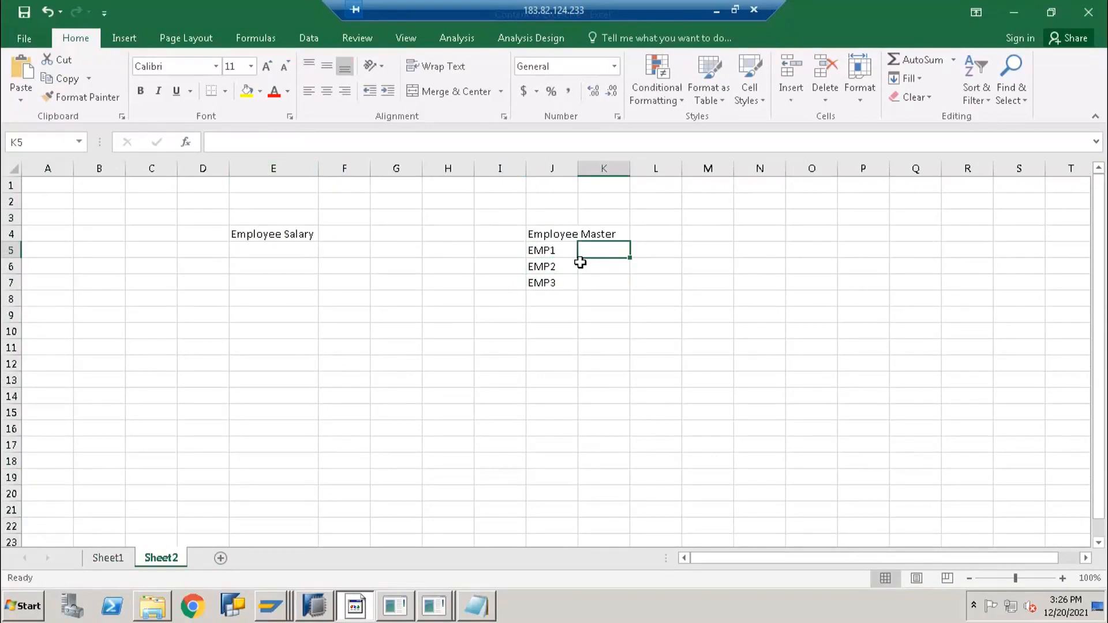
pyautogui.write('Ci')
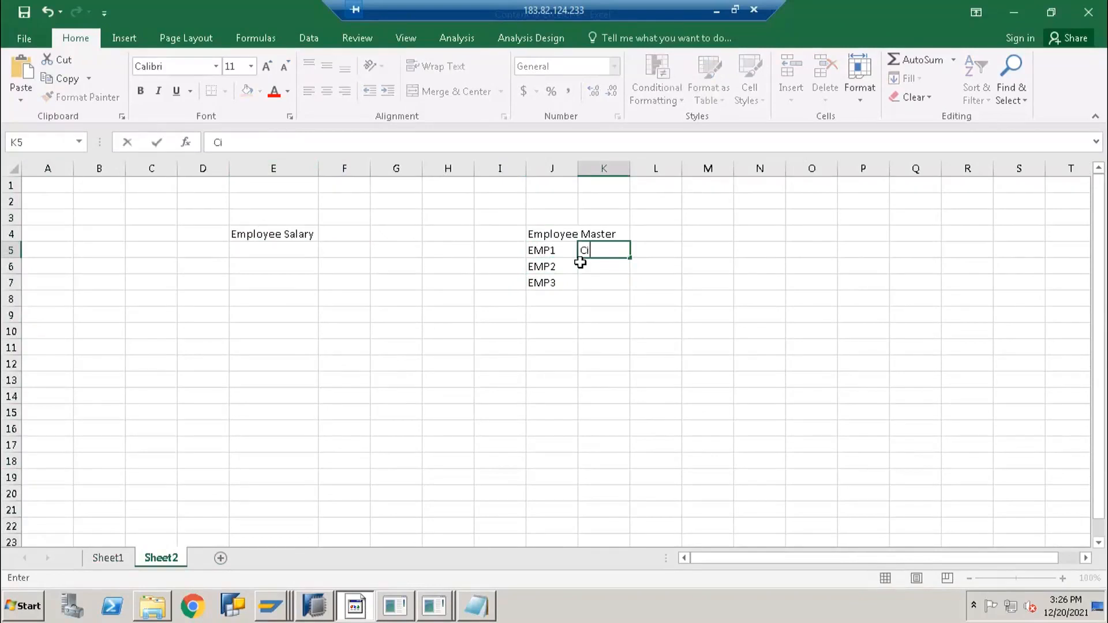
pyautogui.press('Escape')
pyautogui.press('Up')
pyautogui.write('C')
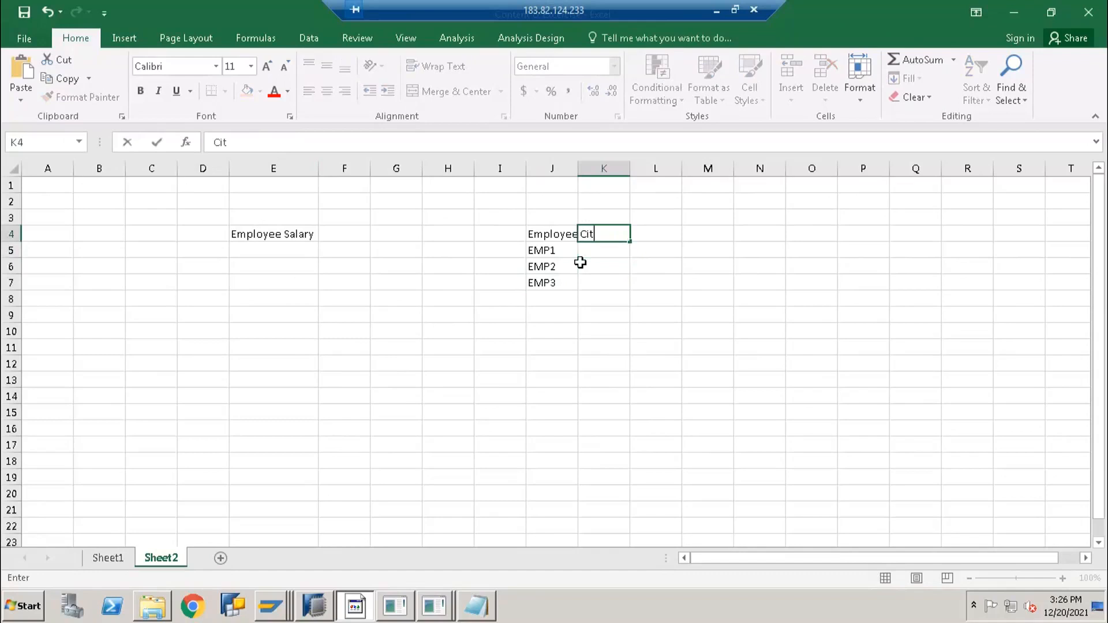
pyautogui.press('Return')
pyautogui.write('H')
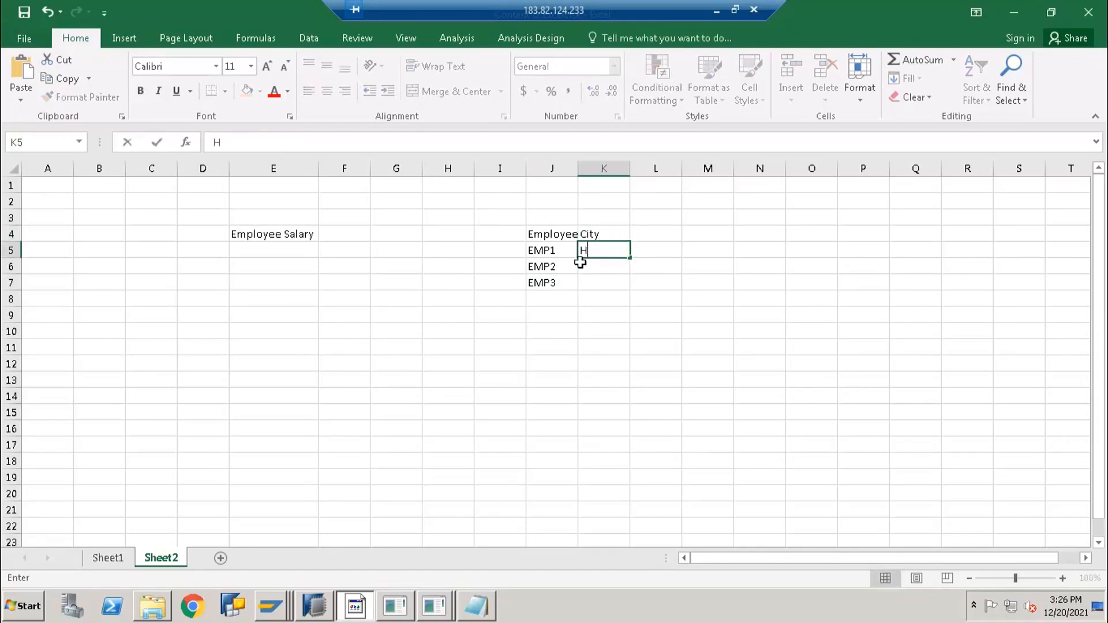
pyautogui.write('YD')
pyautogui.press('Return')
pyautogui.write('HYD')
pyautogui.press('Return')
pyautogui.write('TEL')
pyautogui.press('Return')
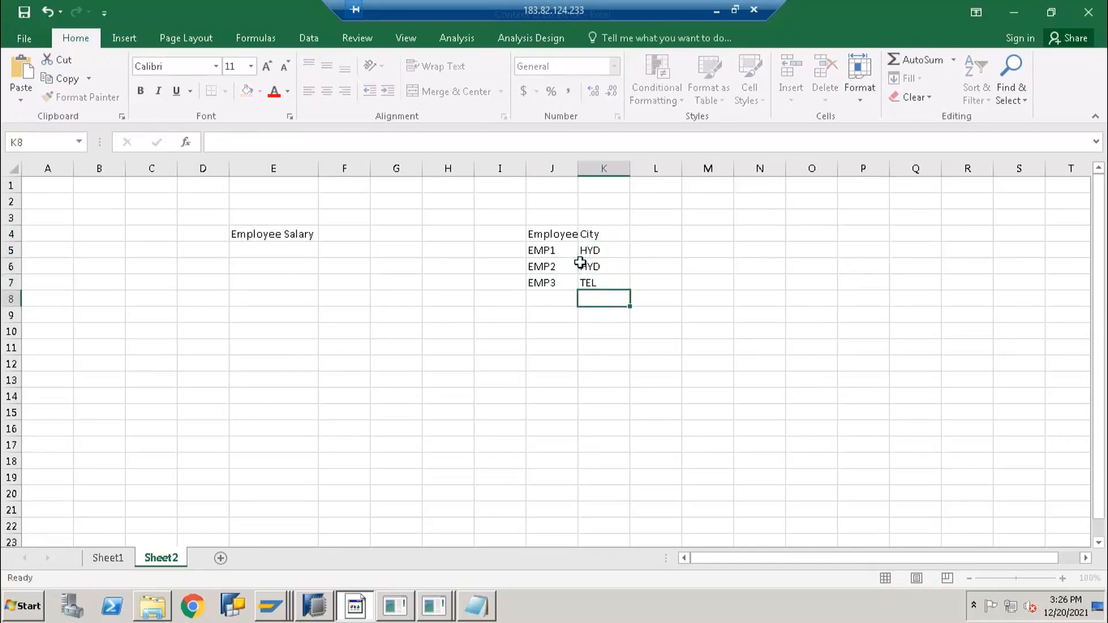
# Copy the employee IDs EMP1–EMP3 into E5:E7 under Employee Salary
pyautogui.click(290, 247)
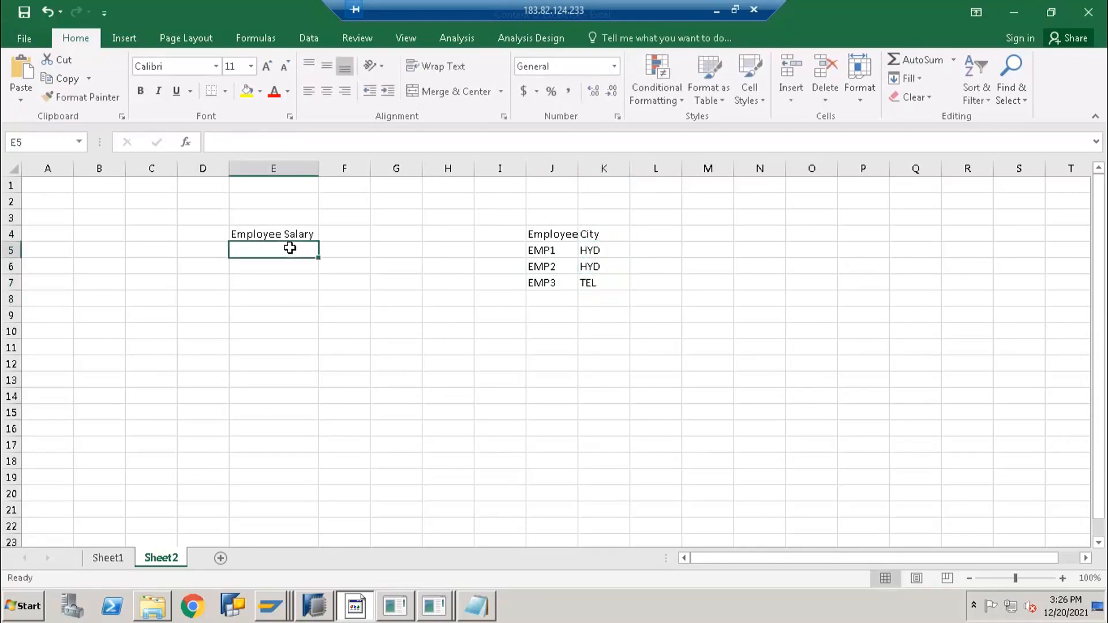
pyautogui.write('EMployee Salary')
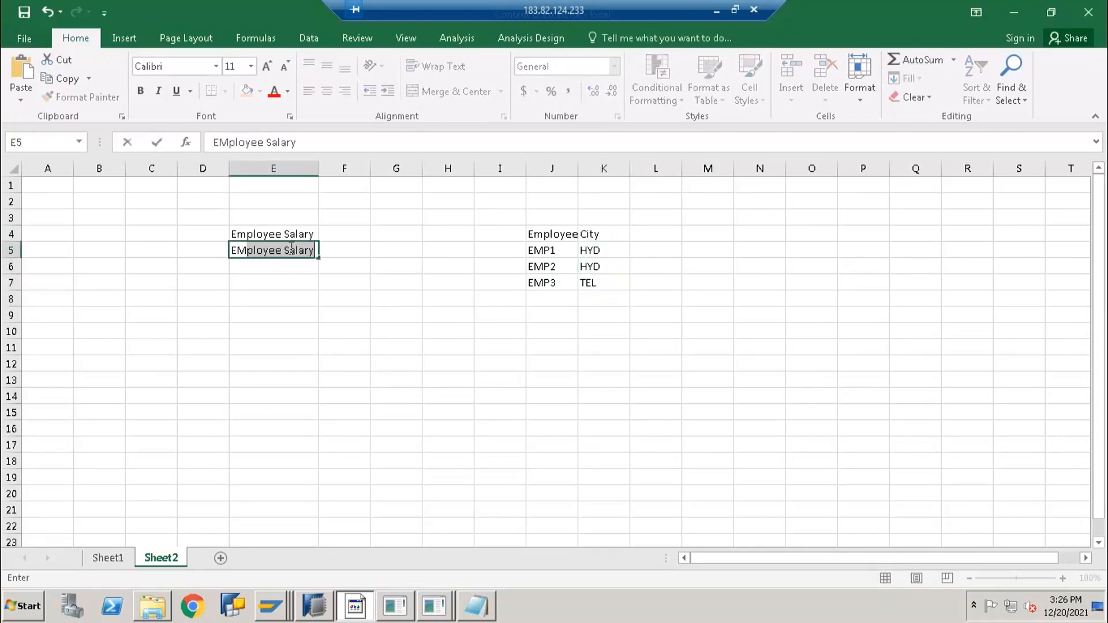
pyautogui.press('Escape')
pyautogui.press('Right')
pyautogui.press('Right')
pyautogui.press('Right')
pyautogui.press('Right')
pyautogui.press('Right')
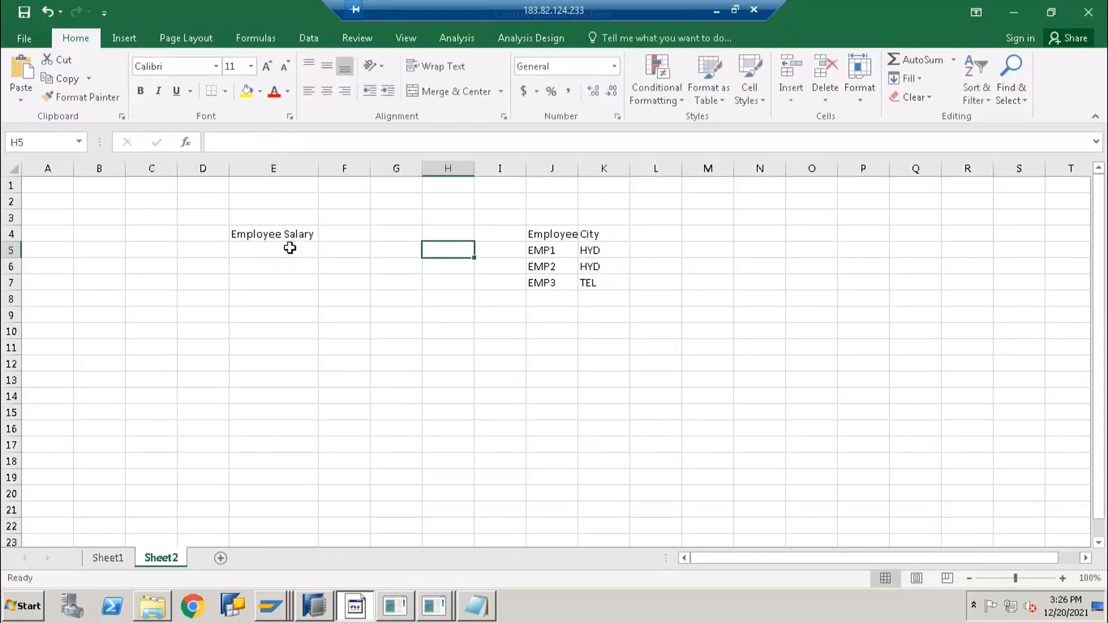
pyautogui.hotkey('shift', 'Down')
pyautogui.hotkey('shift', 'Down')
pyautogui.hotkey('ctrl', 'c')
pyautogui.press('Left')
pyautogui.press('Left')
pyautogui.press('Left')
pyautogui.press('Left')
pyautogui.click(290, 248)
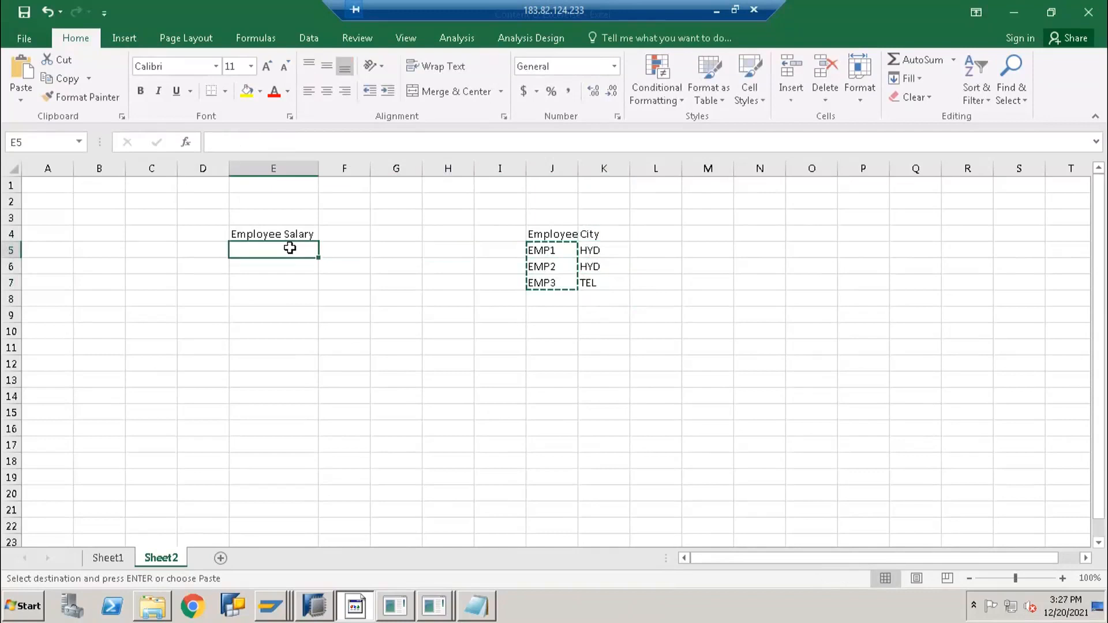
pyautogui.hotkey('ctrl', 'v')
# Enter period 202101 for EMP1–EMP3 in column F and 202102 in F8
pyautogui.press('Right')
pyautogui.write('202')
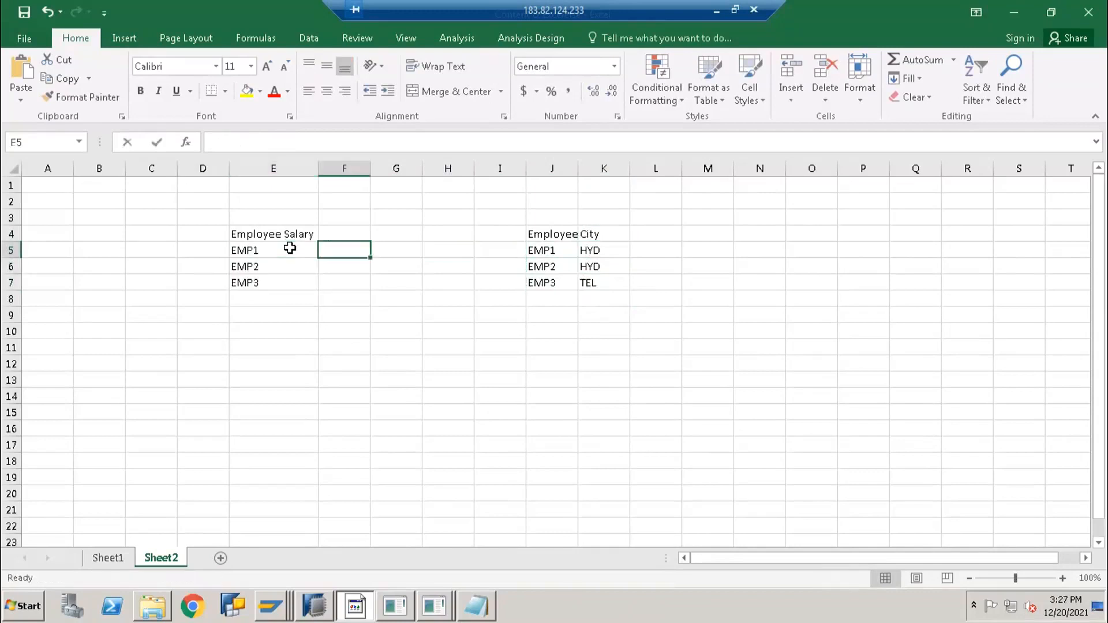
pyautogui.write('1001')
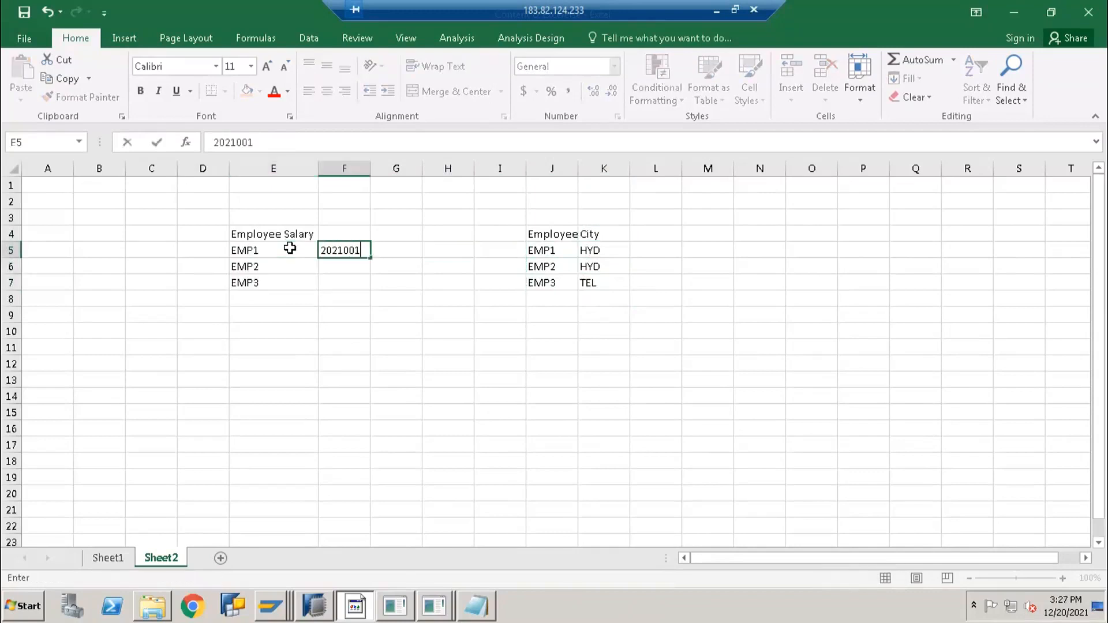
pyautogui.press('Return')
pyautogui.press('Up')
pyautogui.write('202101')
pyautogui.press('Return')
pyautogui.write('202101')
pyautogui.press('Return')
pyautogui.write('20210')
pyautogui.press('Return')
pyautogui.write('202102')
pyautogui.press('Return')
# Fill period 202102 down into F9 and F10
pyautogui.press('Up')
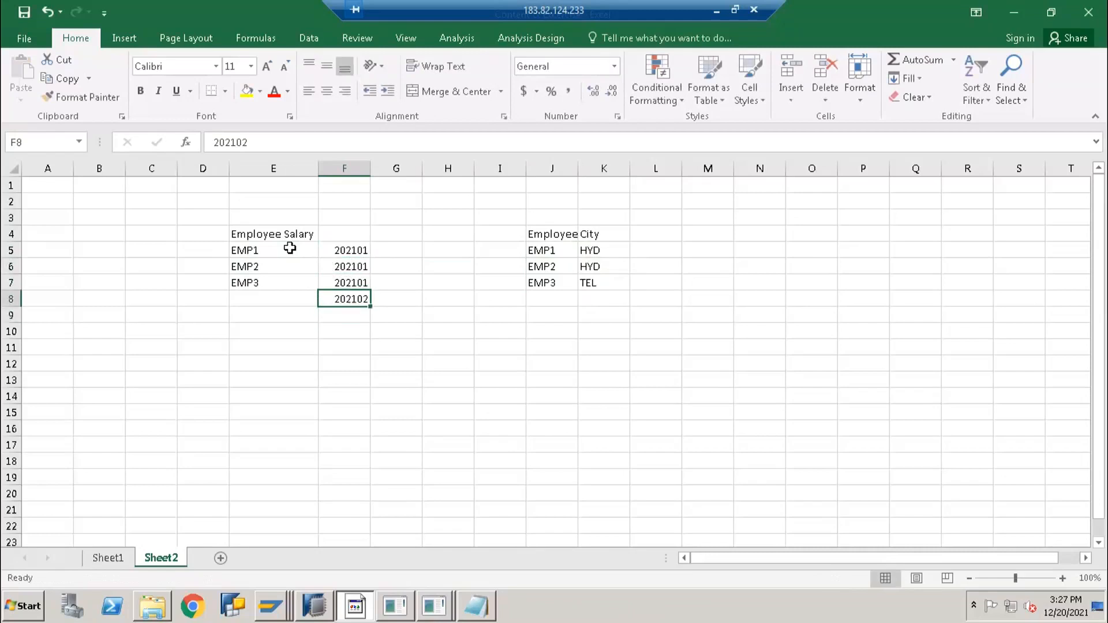
pyautogui.hotkey('ctrl', 'c')
pyautogui.press('Down')
pyautogui.hotkey('ctrl', 'v')
pyautogui.press('Down')
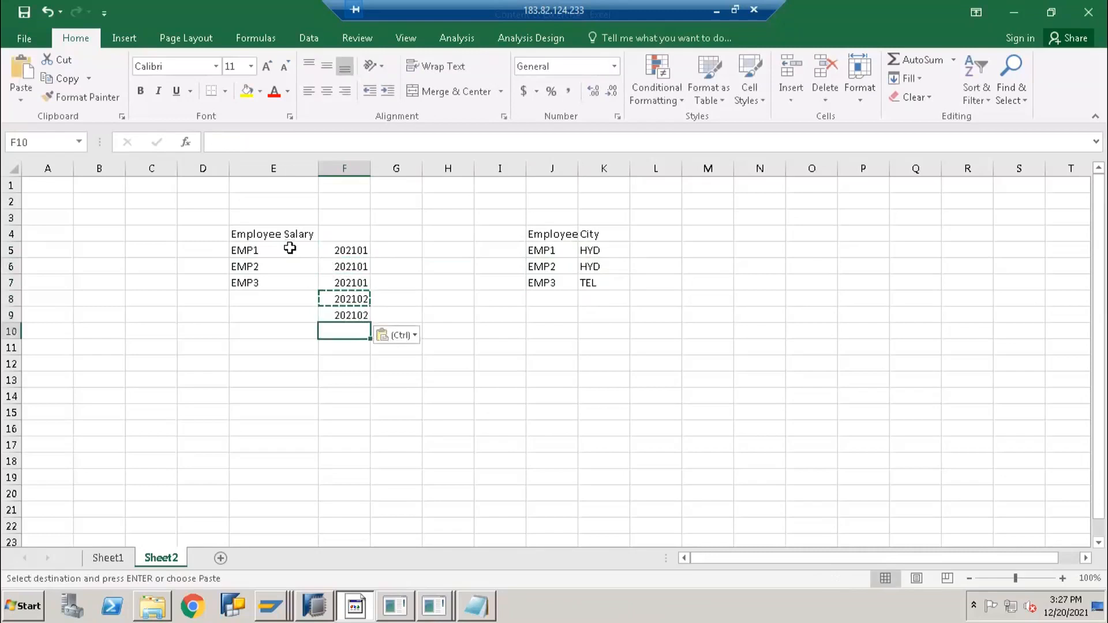
pyautogui.hotkey('ctrl', 'v')
pyautogui.press('Up')
pyautogui.press('Up')
# Copy EMP1–EMP3 again into E8:E10 for the 202102 rows
pyautogui.press('Left')
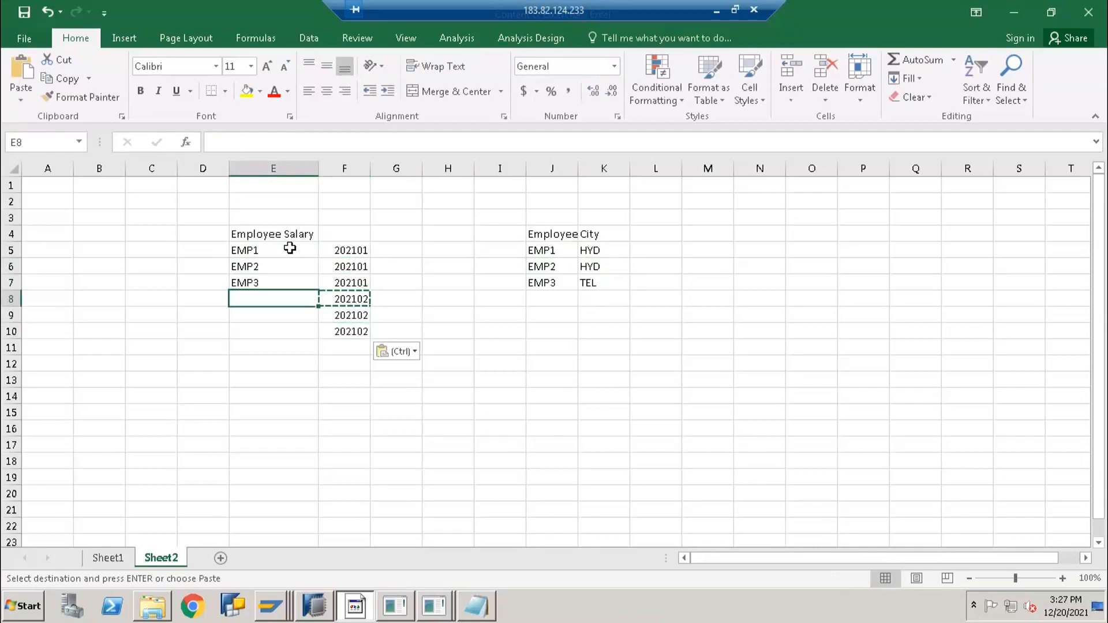
pyautogui.press('Up')
pyautogui.hotkey('shift', 'Up')
pyautogui.hotkey('shift', 'Up')
pyautogui.press('Escape')
pyautogui.hotkey('ctrl', 'c')
pyautogui.press('Down')
pyautogui.press('Down')
pyautogui.press('Up')
pyautogui.hotkey('ctrl', 'v')
# Enter salaries 35000, 45000 and 40000 for EMP1–EMP3 in G5:G7
pyautogui.press('Right')
pyautogui.press('Right')
pyautogui.press('Right')
pyautogui.press('Left')
pyautogui.press('Left')
pyautogui.press('Left')
pyautogui.press('Down')
pyautogui.press('Right')
pyautogui.press('Right')
pyautogui.press('Right')
pyautogui.press('Up')
pyautogui.press('Up')
pyautogui.press('Up')
pyautogui.press('Up')
pyautogui.press('Left')
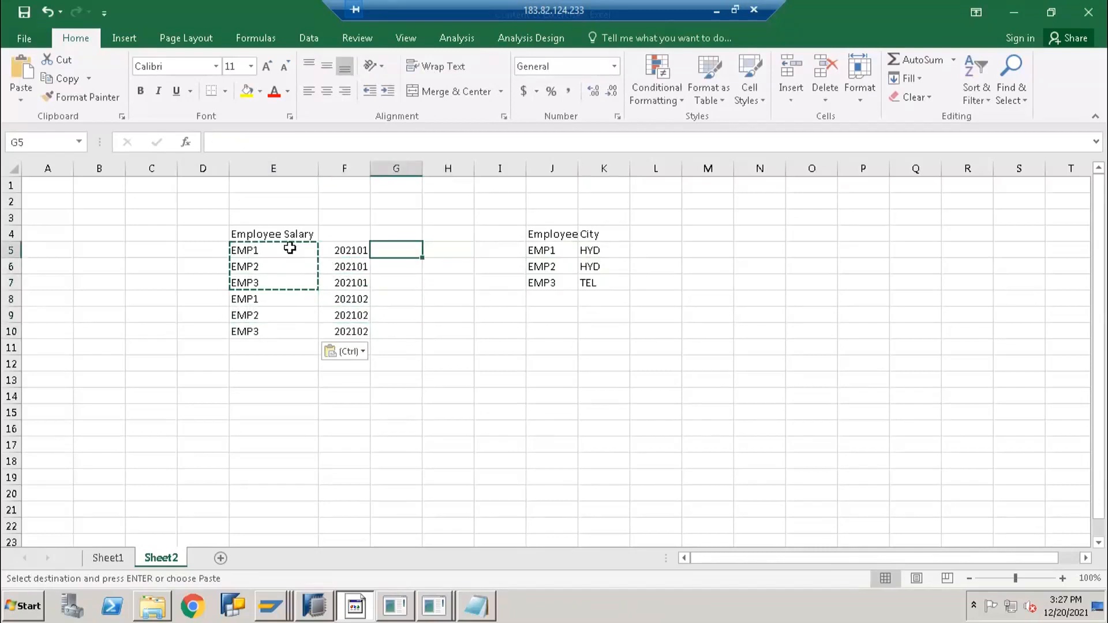
pyautogui.press('Escape')
pyautogui.write('3500')
pyautogui.press('Return')
pyautogui.write('45000')
pyautogui.press('Return')
pyautogui.write('1')
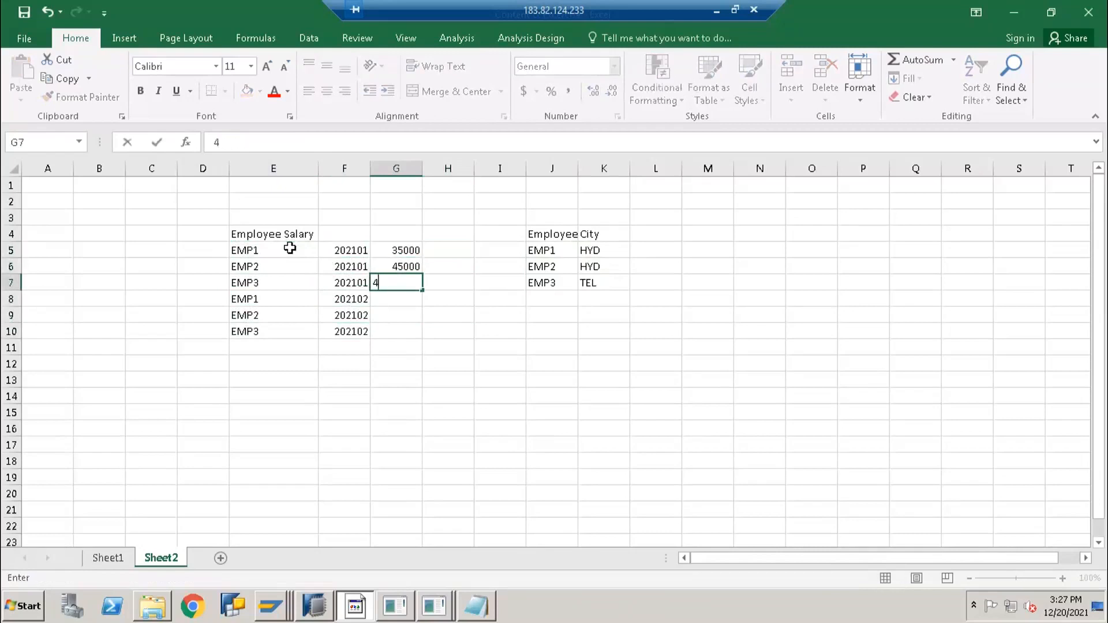
pyautogui.write('0000')
pyautogui.press('Return')
# Copy the three salaries into G8:G10, then select the EMP3 202101 row E7:G7
pyautogui.press('Up')
pyautogui.press('Up')
pyautogui.press('Up')
pyautogui.hotkey('shift', 'Down')
pyautogui.hotkey('shift', 'Down')
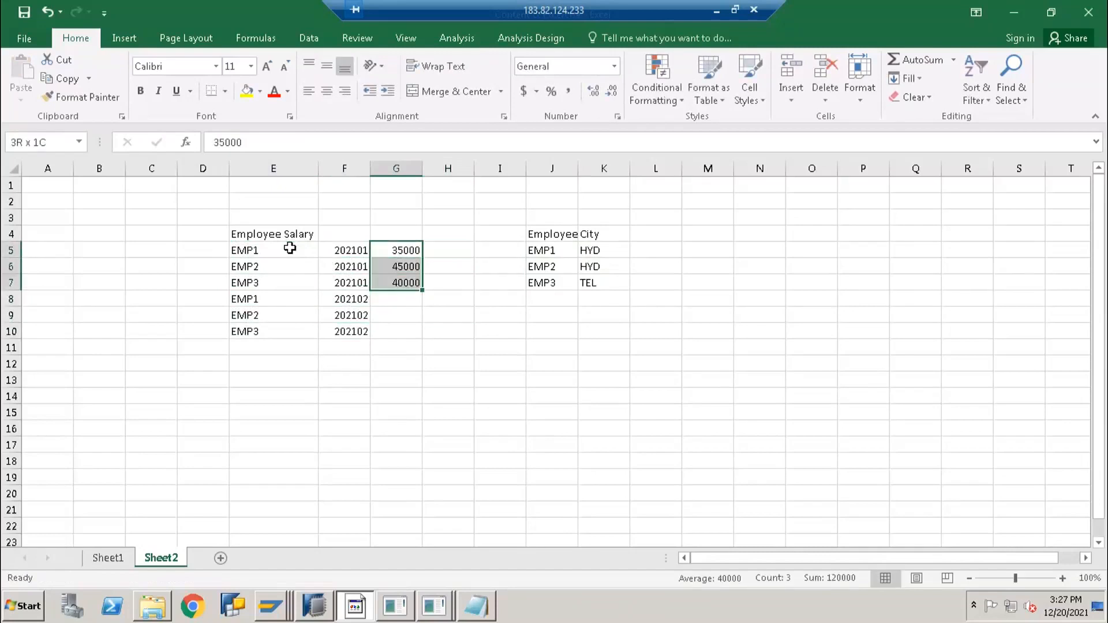
pyautogui.hotkey('ctrl', 'c')
pyautogui.press('Down')
pyautogui.press('Down')
pyautogui.press('Down')
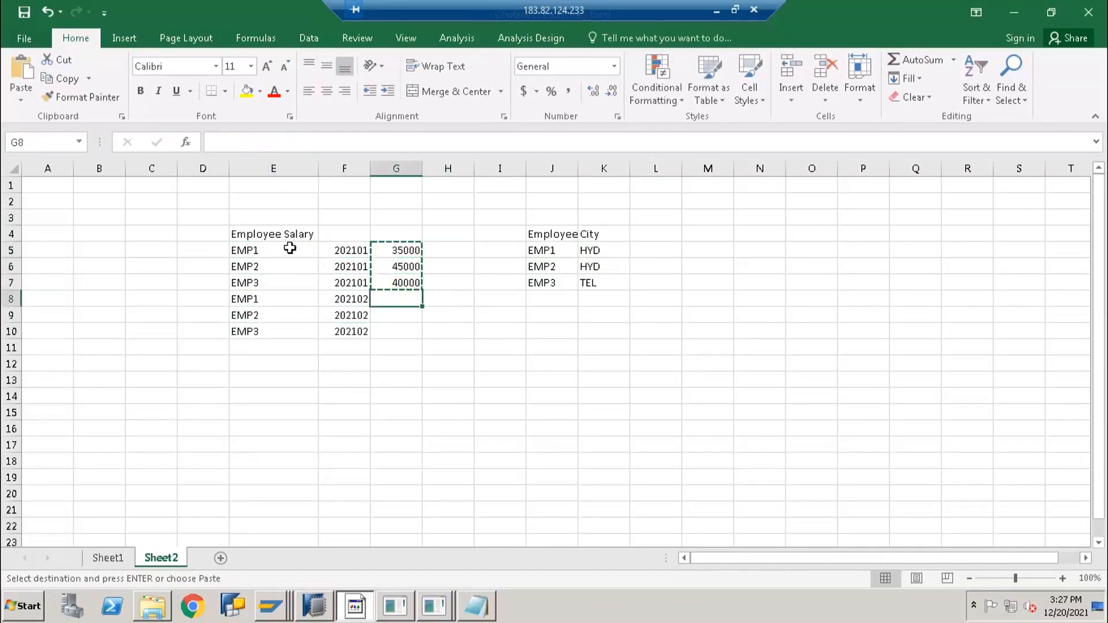
pyautogui.hotkey('ctrl', 'v')
pyautogui.press('Escape')
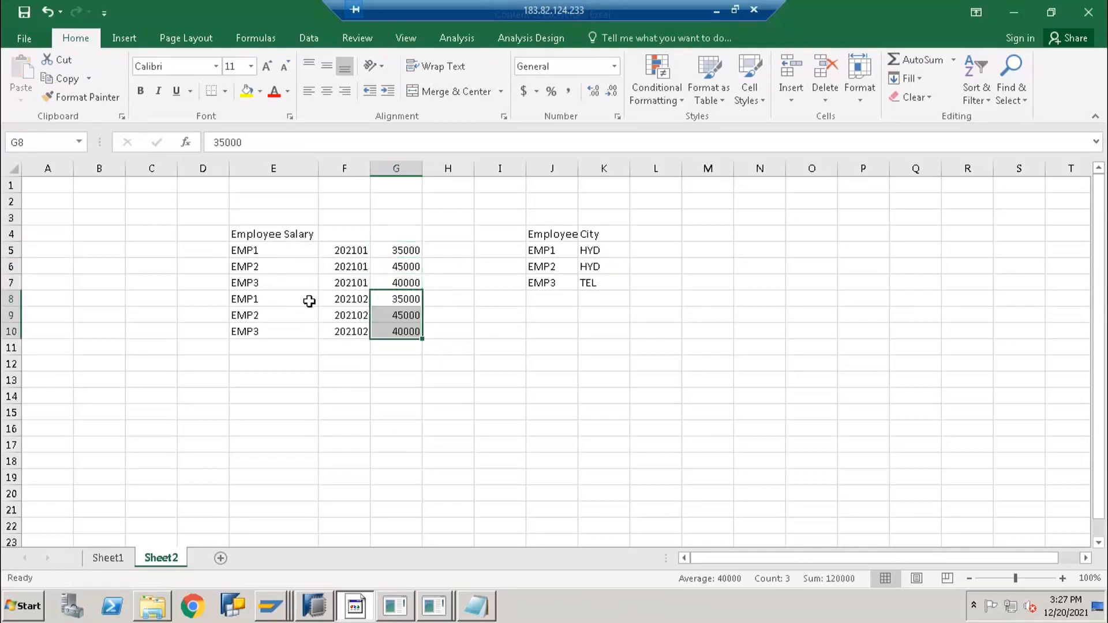
pyautogui.click(253, 341)
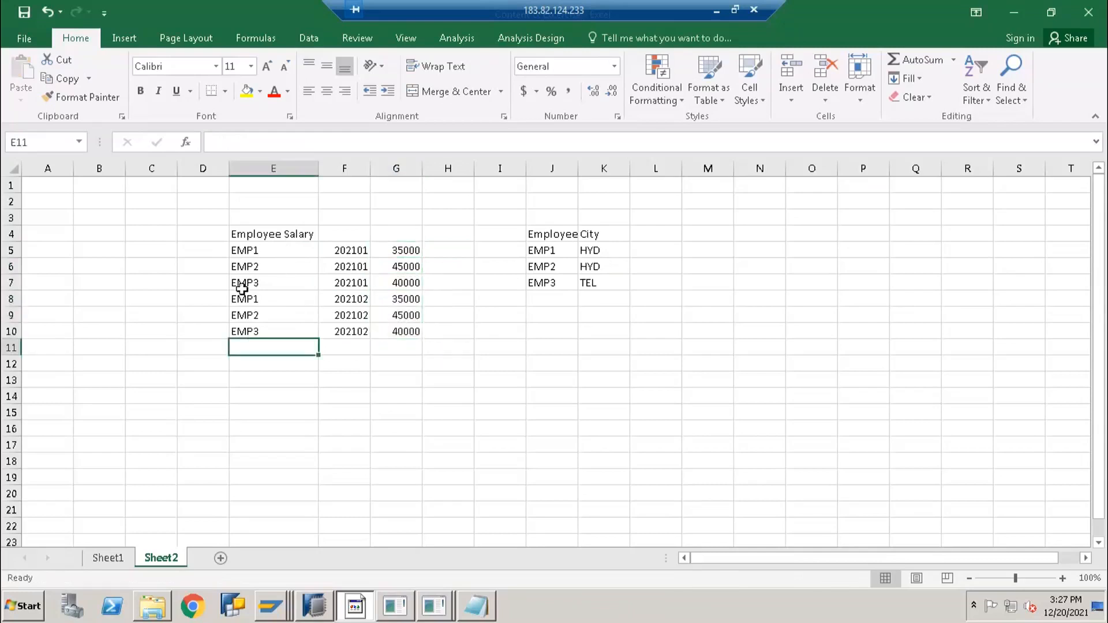
pyautogui.moveTo(241, 282); pyautogui.dragTo(404, 284)
# Delete the selected E7:G7 row shifting cells up, and widen column J for Employee Master
pyautogui.rightClick(289, 288)
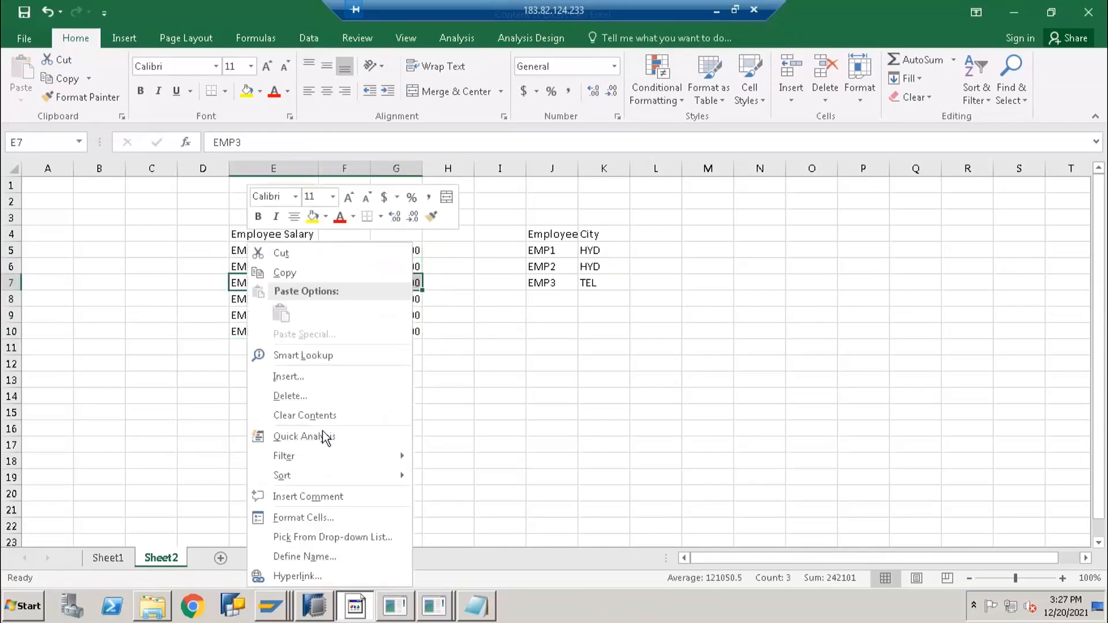
pyautogui.click(306, 396)
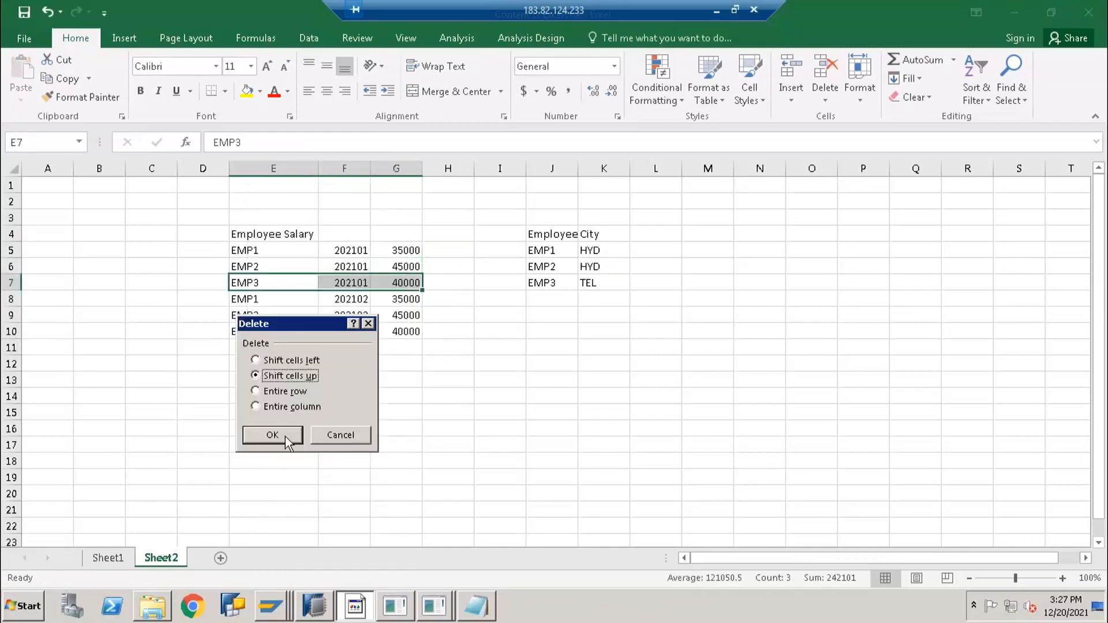
pyautogui.click(285, 437)
pyautogui.click(484, 348)
pyautogui.click(248, 229)
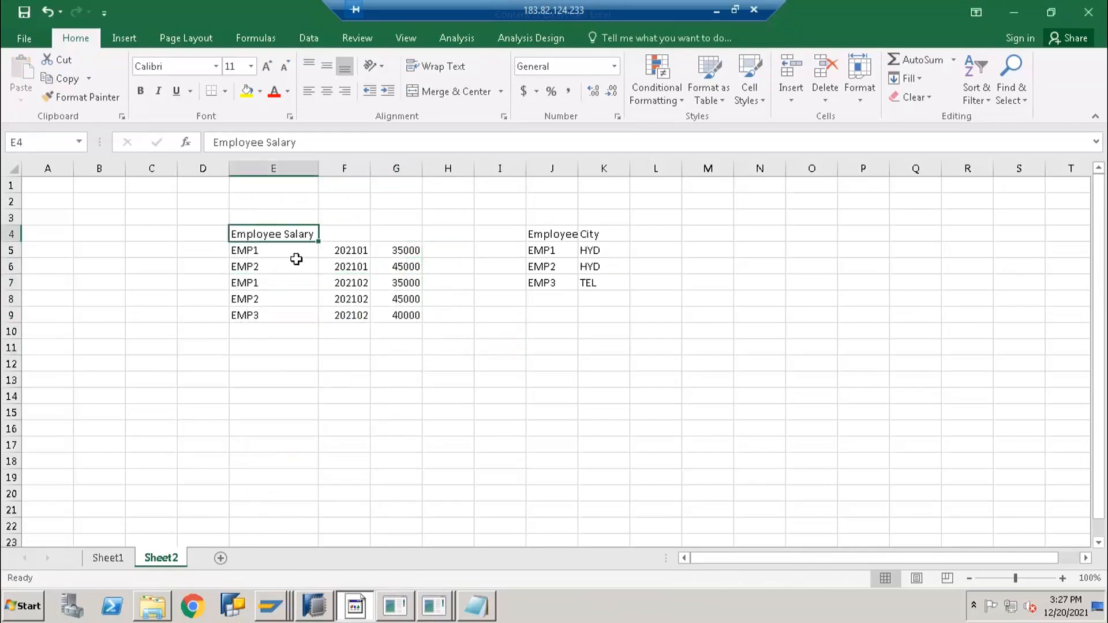
pyautogui.click(564, 232)
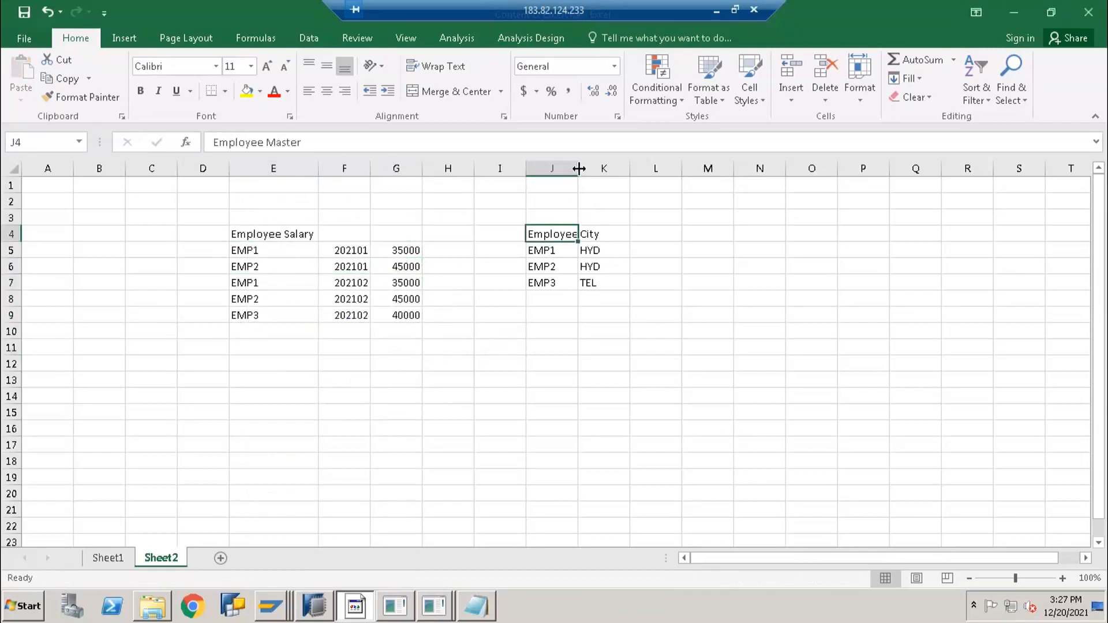
pyautogui.doubleClick(578, 168)
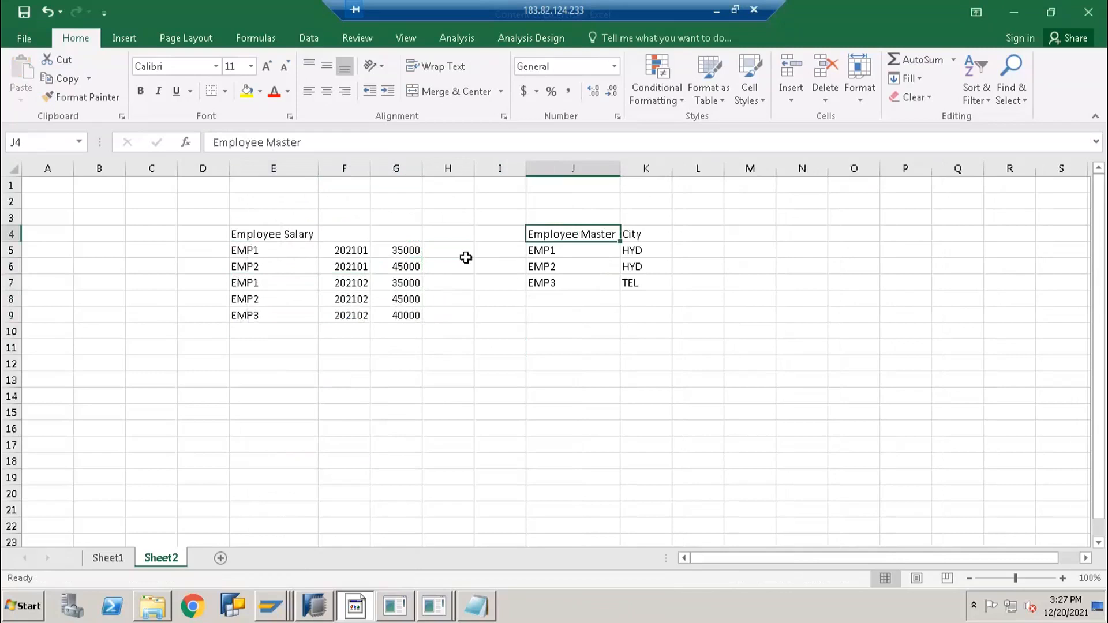
# Apply All Borders to the salary data E5:G9 and the Employee Master table J4:K7
pyautogui.moveTo(260, 251); pyautogui.dragTo(407, 315)
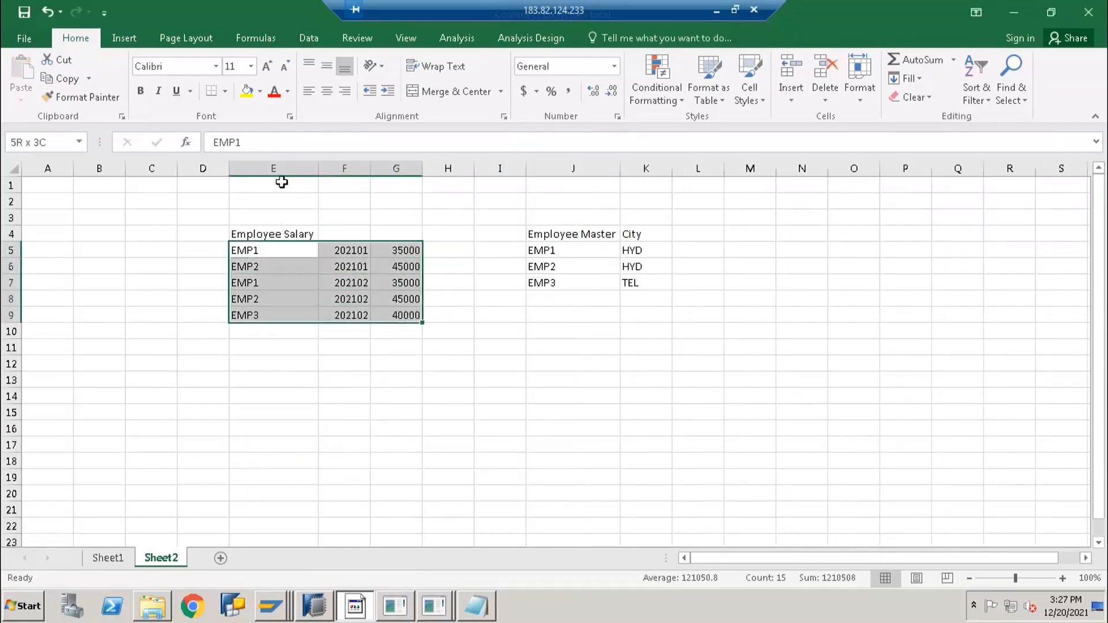
pyautogui.click(224, 91)
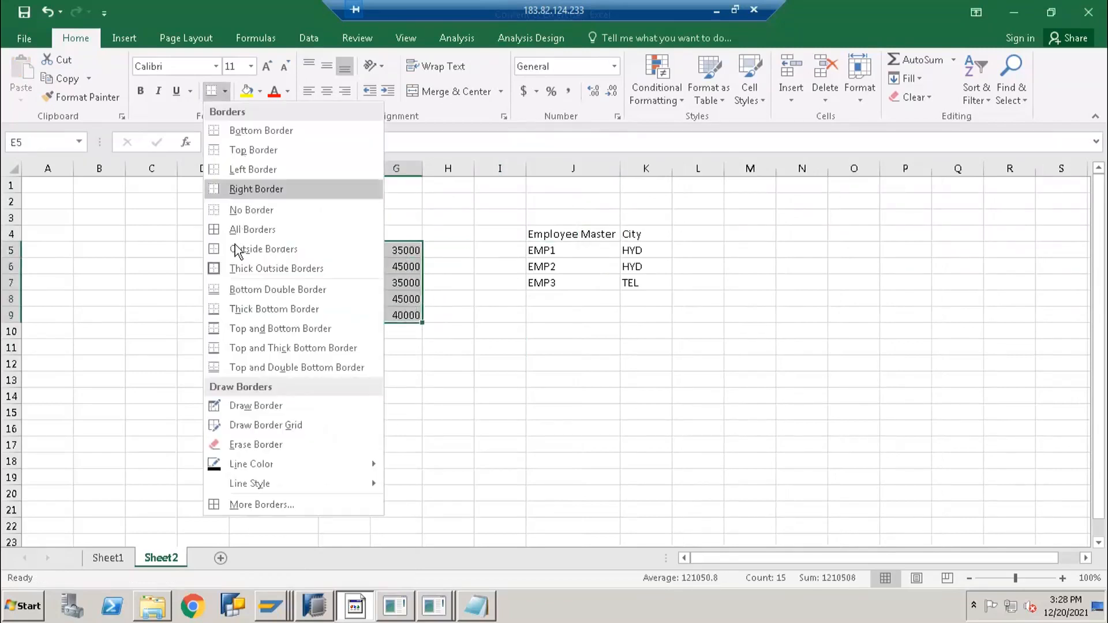
pyautogui.click(236, 231)
pyautogui.moveTo(564, 234); pyautogui.dragTo(643, 287)
pyautogui.click(211, 90)
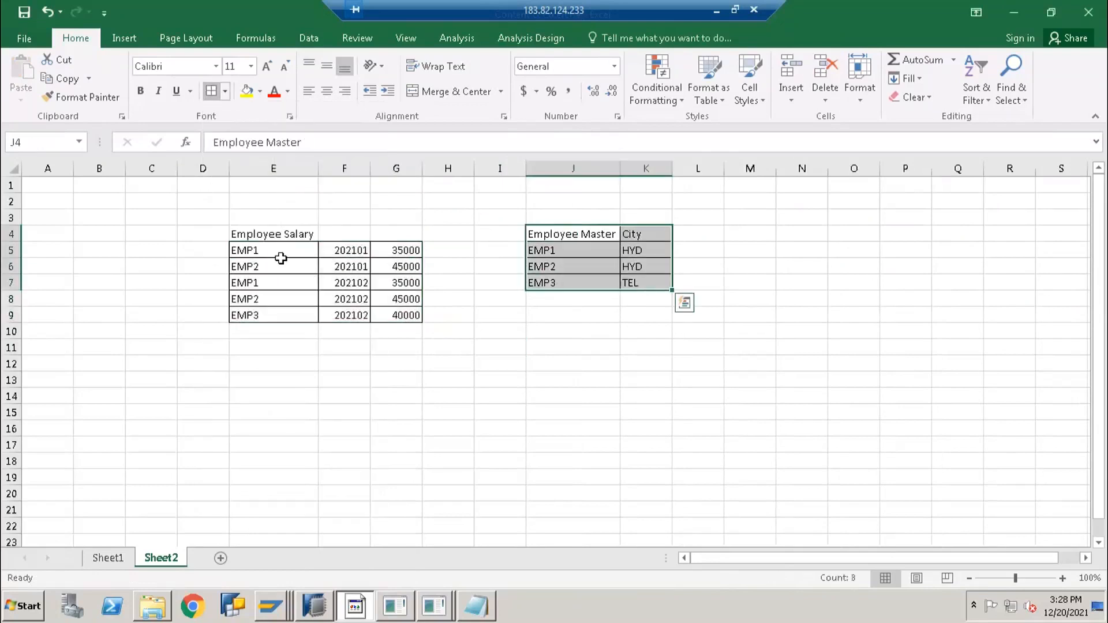
pyautogui.click(250, 233)
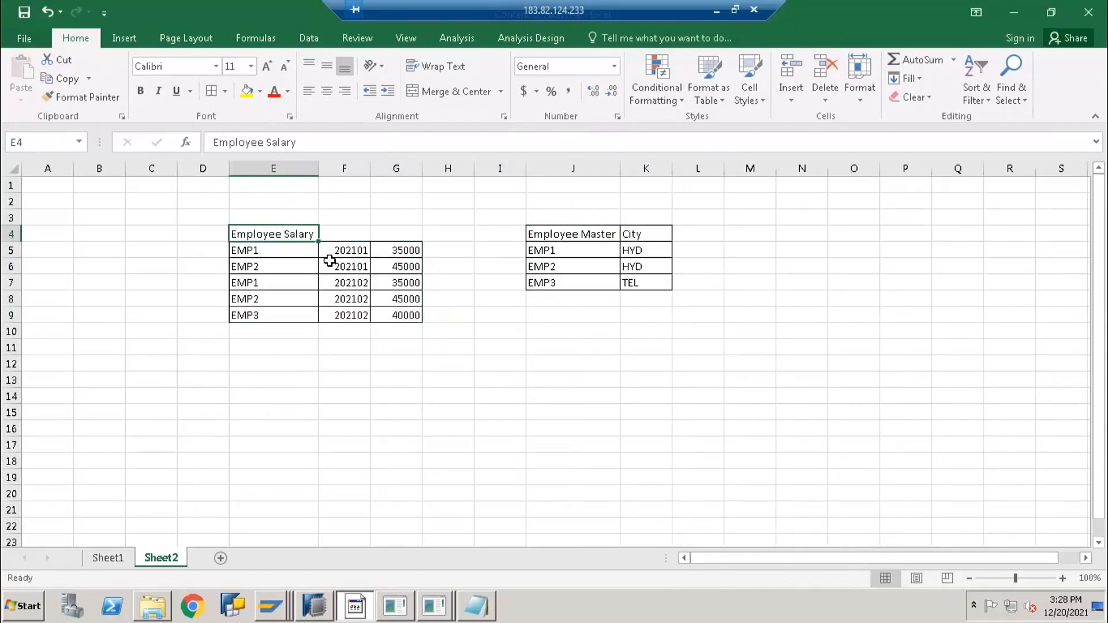
# Enter the headers EMP_ID, CALMONTH and SALARY in E4:G4
pyautogui.write('EMP_ID')
pyautogui.press('Tab')
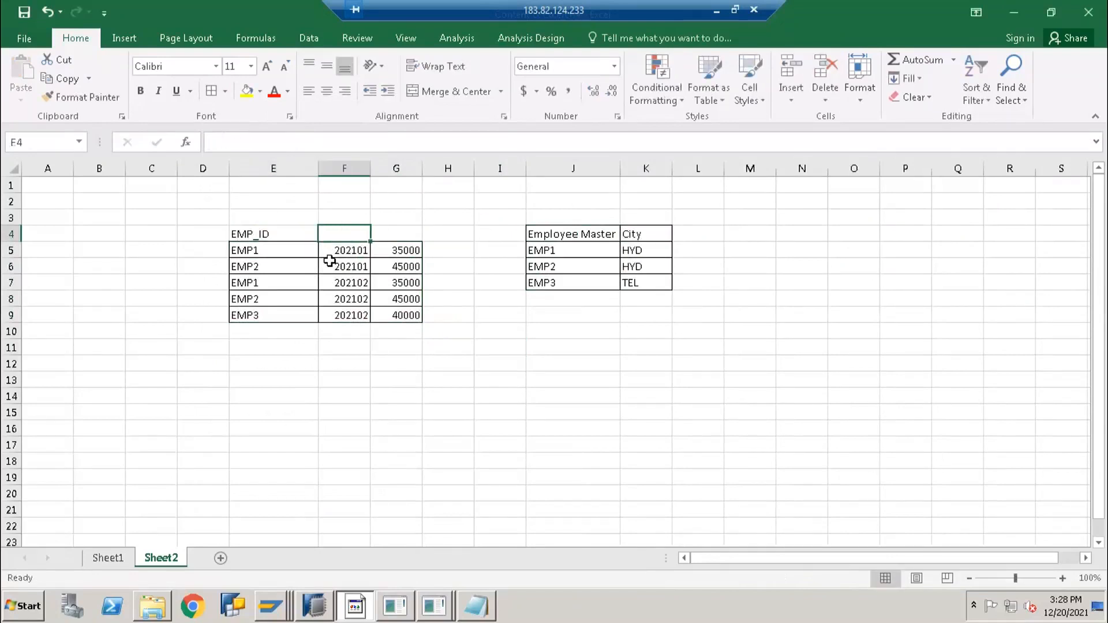
pyautogui.write('CALMONTH')
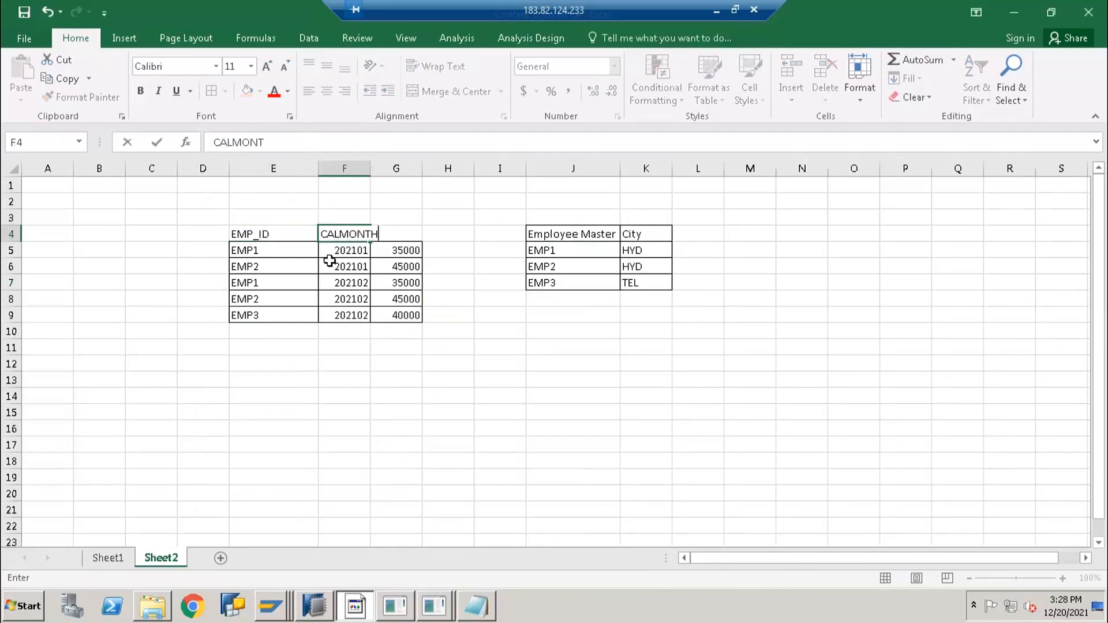
pyautogui.press('Tab')
pyautogui.write('SA')
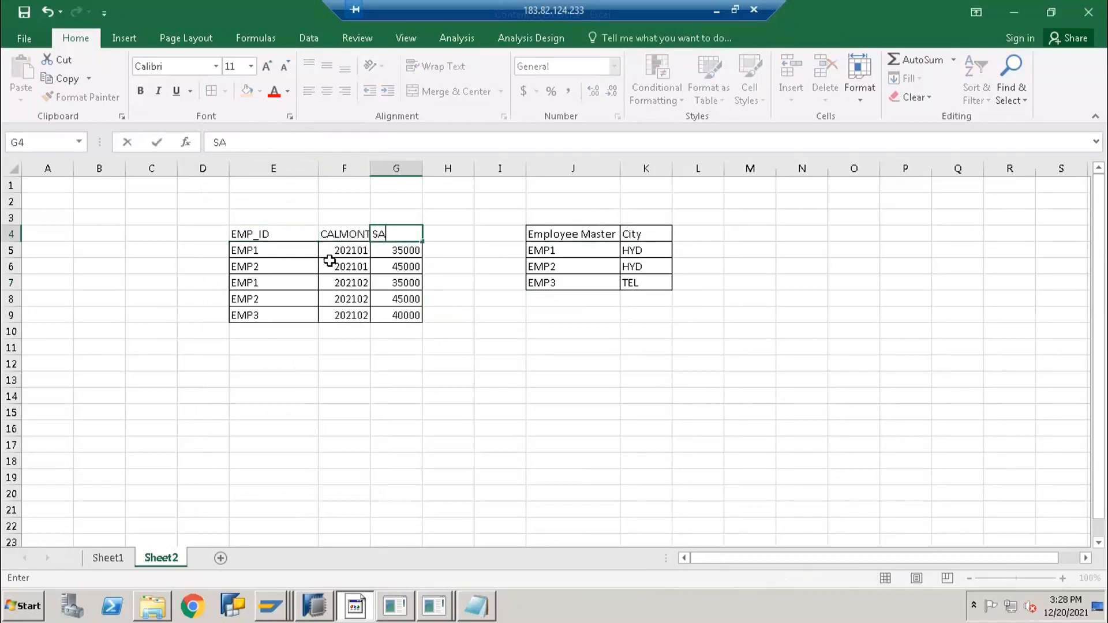
pyautogui.press('Tab')
pyautogui.press('Tab')
pyautogui.press('Tab')
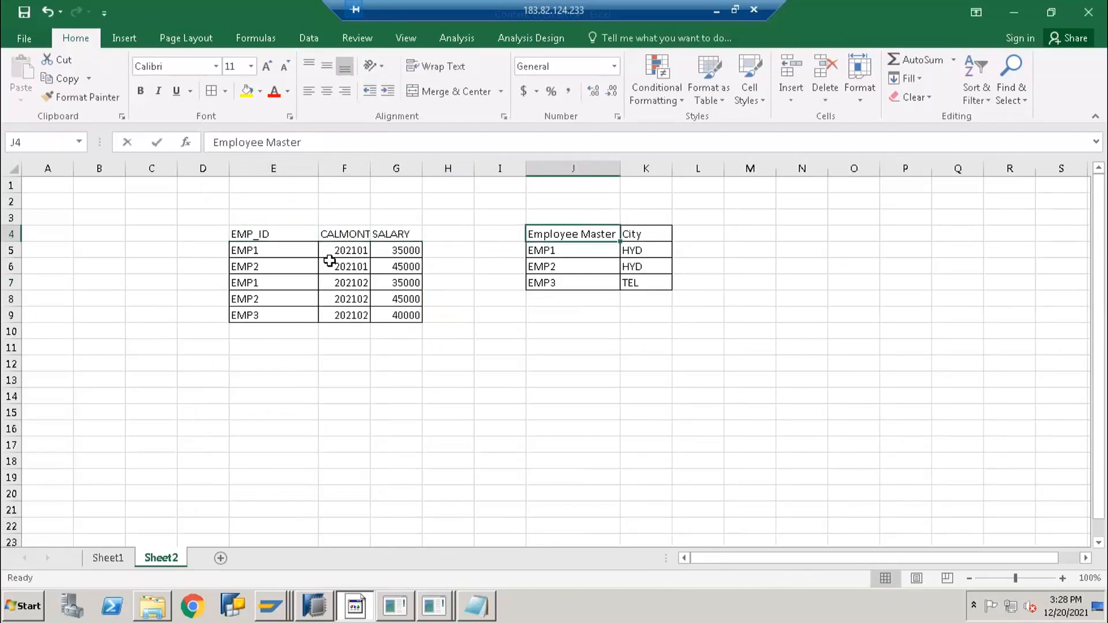
# Enter the headers EMP_ID and CITY in J4:K4, and autofit column F to fit CALMONTH
pyautogui.write('EMP_ID')
pyautogui.press('Tab')
pyautogui.write('ClTY')
pyautogui.click(315, 255)
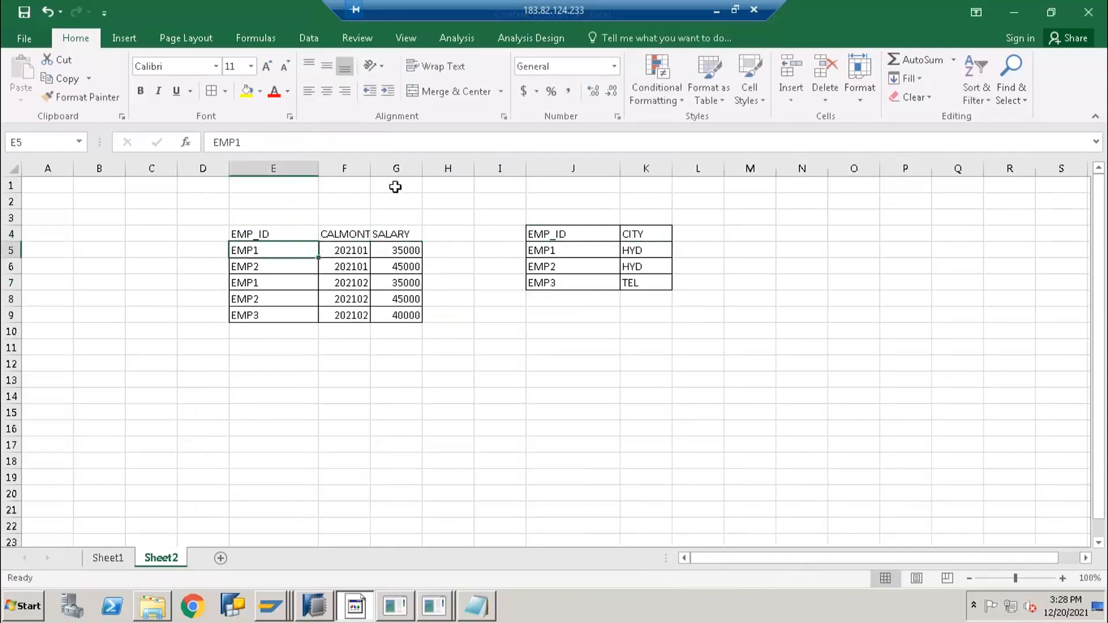
pyautogui.doubleClick(369, 167)
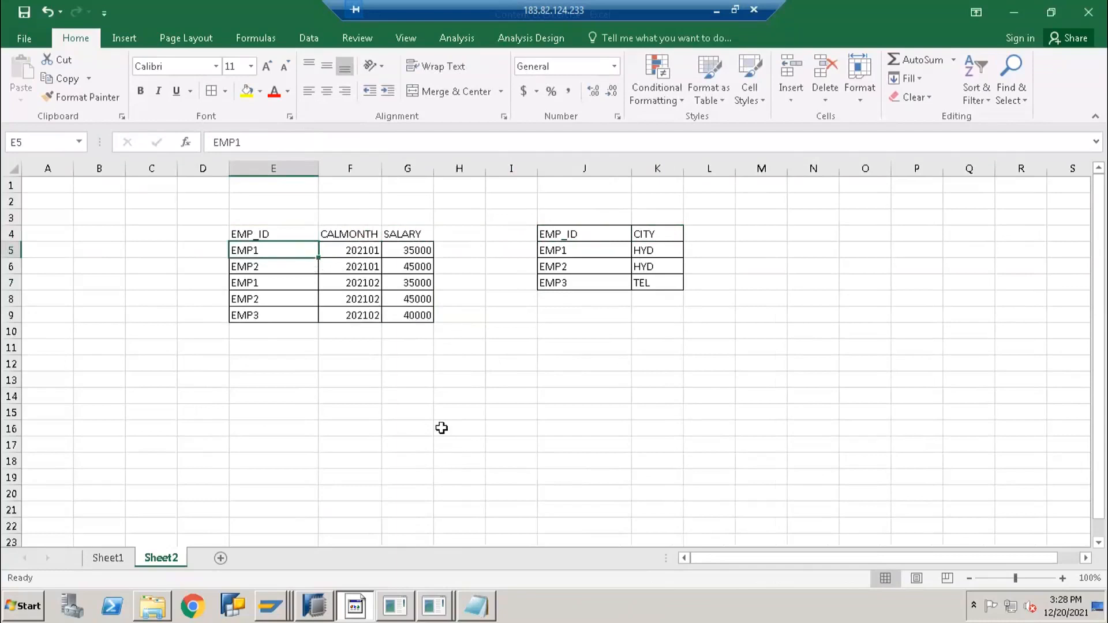
pyautogui.click(546, 249)
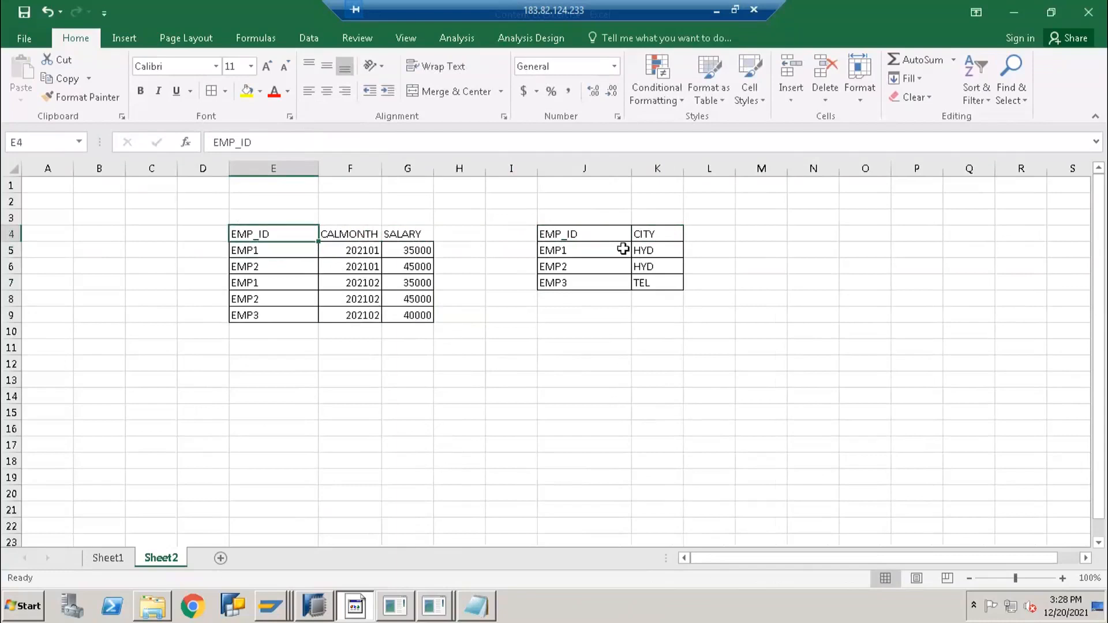
# Copy the EMP_ID header from E4 into E16
pyautogui.click(258, 233)
pyautogui.hotkey('ctrl', 'c')
pyautogui.click(271, 427)
pyautogui.hotkey('ctrl', 'v')
# Copy the CALMONTH and SALARY headers into F16:G16
pyautogui.moveTo(369, 233); pyautogui.dragTo(410, 234)
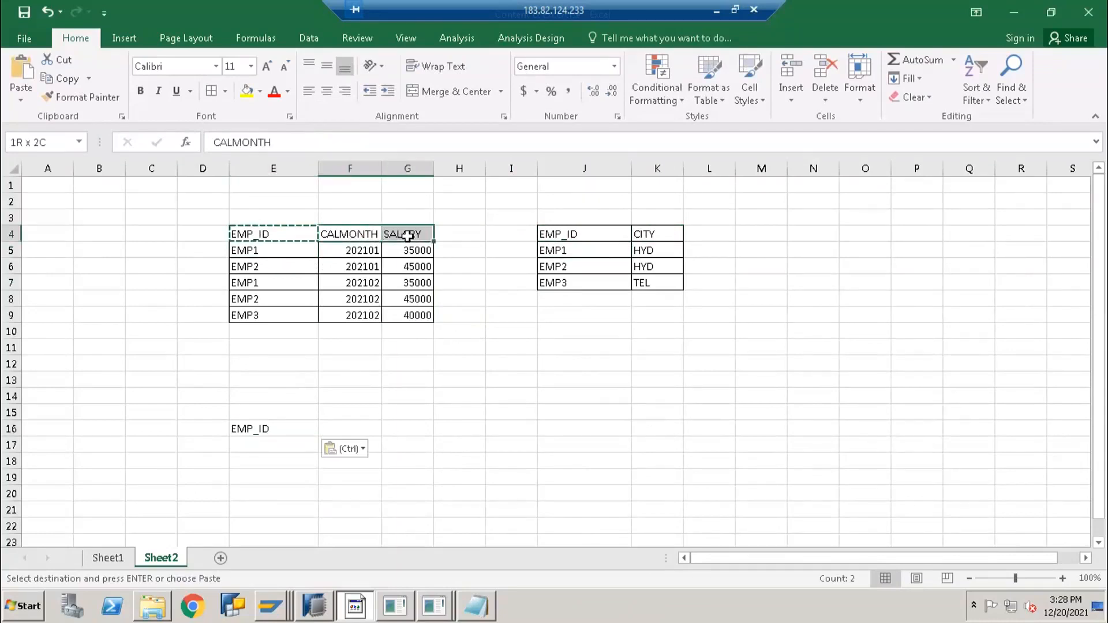
pyautogui.press('ctrl')
pyautogui.click(309, 422)
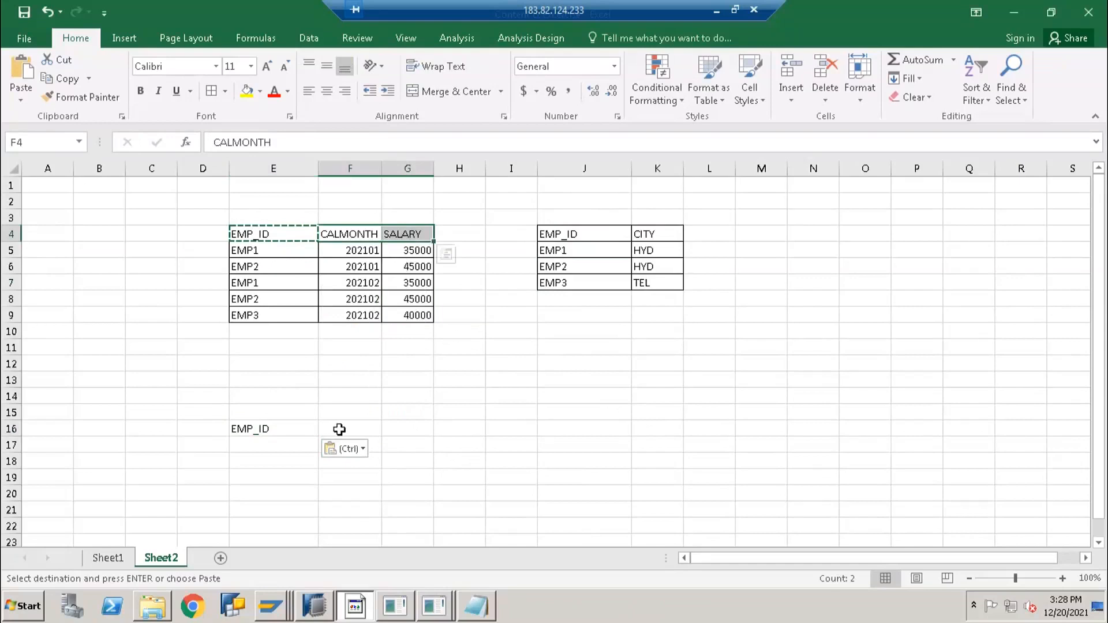
pyautogui.click(339, 429)
pyautogui.hotkey('ctrl', 'v')
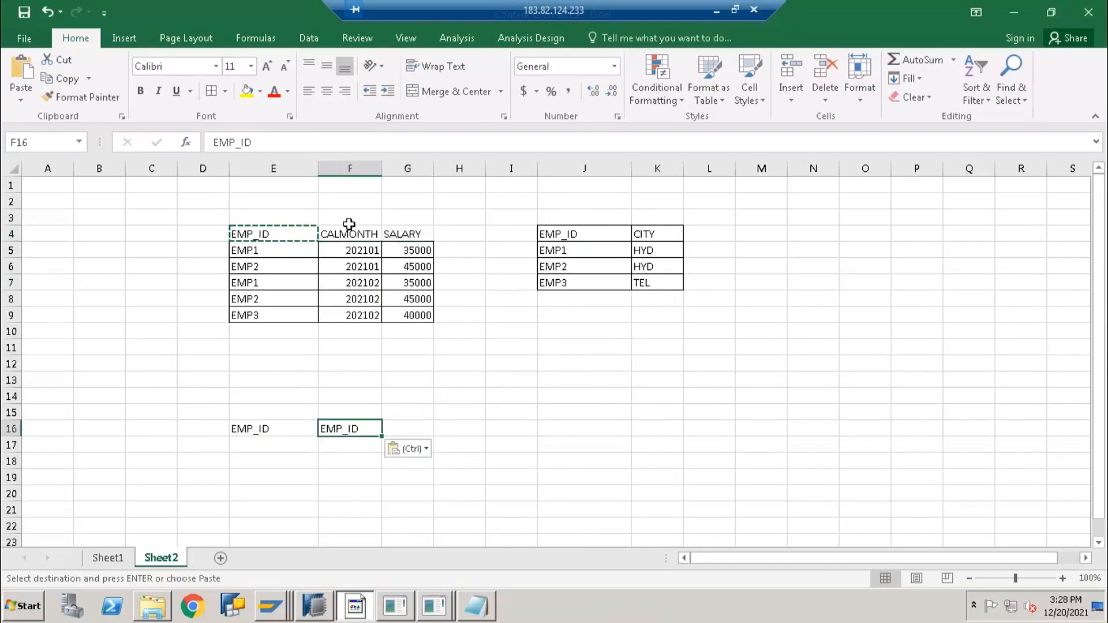
pyautogui.moveTo(346, 234); pyautogui.dragTo(410, 232)
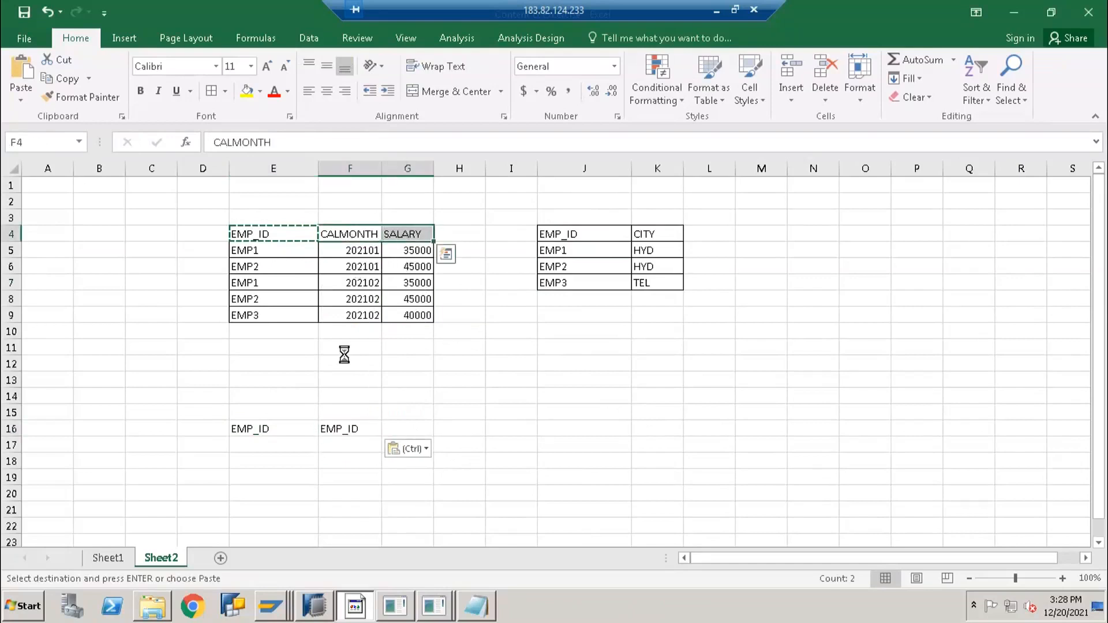
pyautogui.hotkey('ctrl', 'c')
pyautogui.click(338, 428)
pyautogui.hotkey('ctrl', 'v')
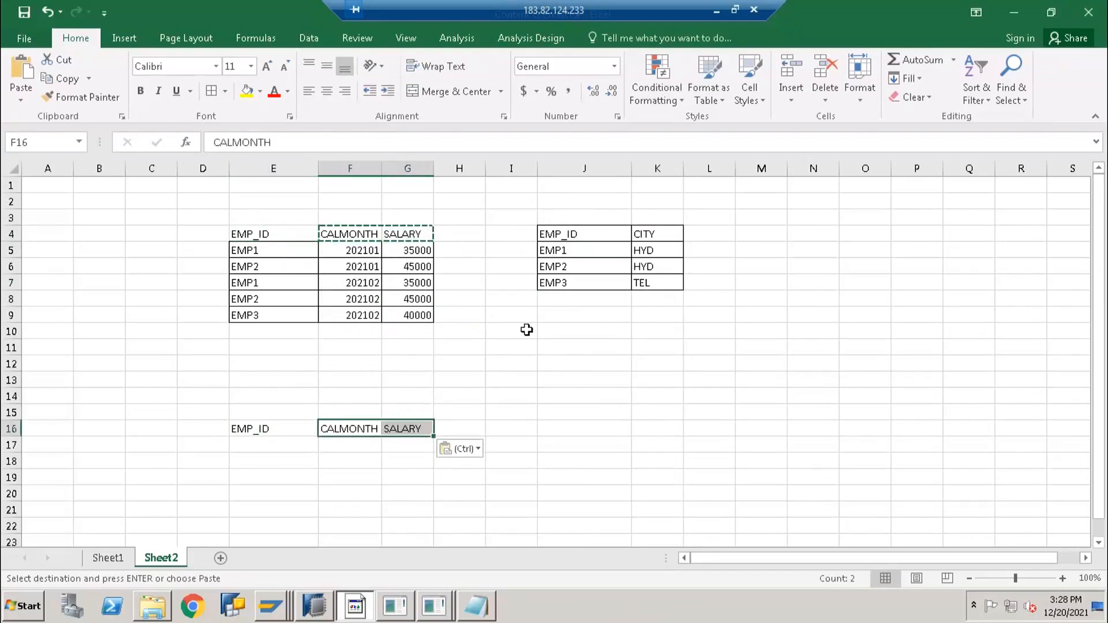
pyautogui.press('Escape')
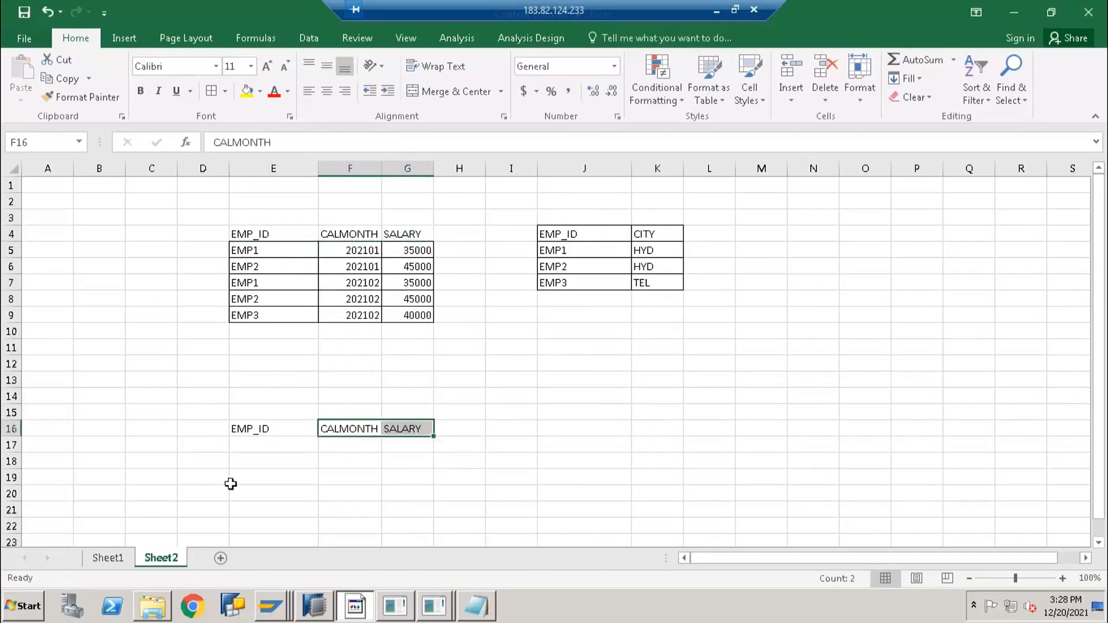
pyautogui.click(289, 428)
# Copy the CITY header into H16, then autofit every column on the sheet
pyautogui.click(658, 235)
pyautogui.hotkey('ctrl', 'c')
pyautogui.click(447, 429)
pyautogui.hotkey('ctrl', 'v')
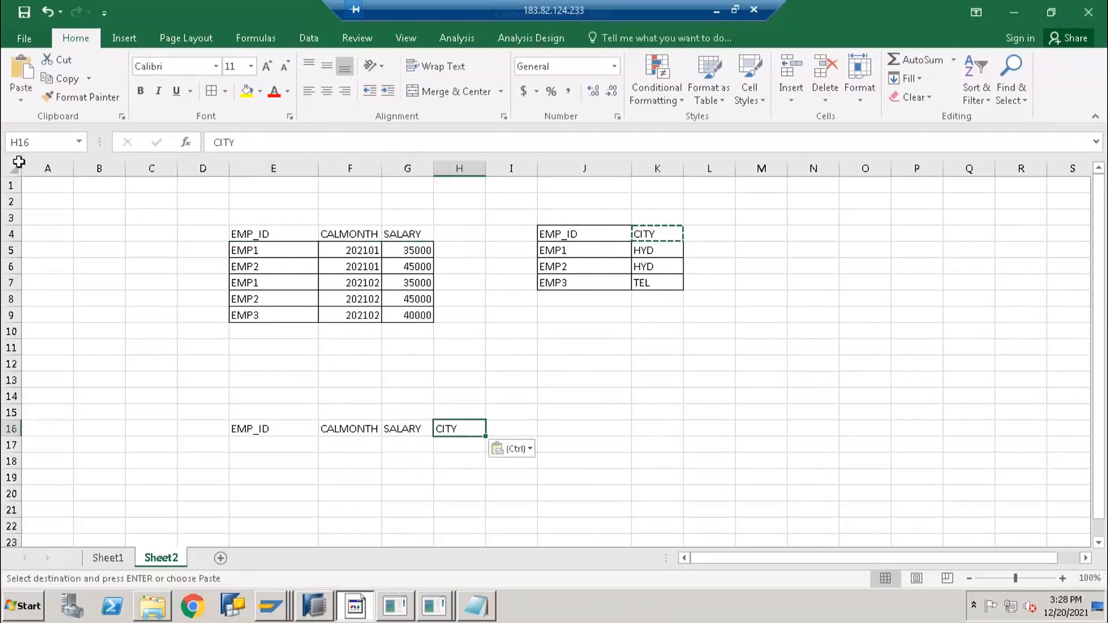
pyautogui.click(14, 168)
pyautogui.doubleClick(176, 168)
pyautogui.click(341, 331)
# Copy the Employee Salary data rows E5:G9
pyautogui.moveTo(251, 229); pyautogui.dragTo(535, 316)
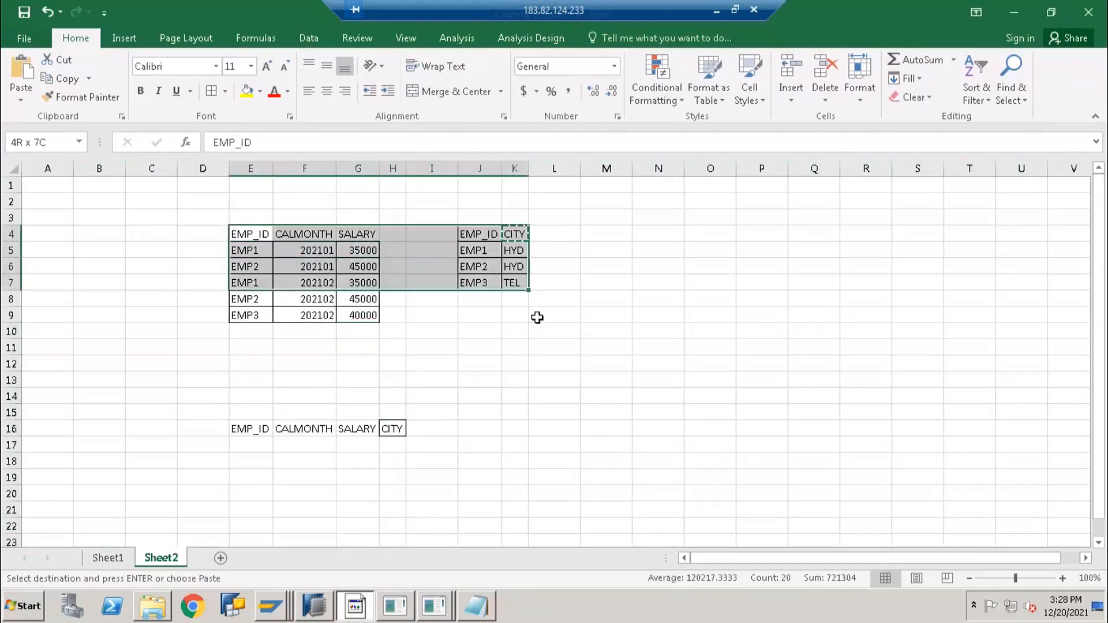
pyautogui.moveTo(257, 428); pyautogui.dragTo(392, 428)
pyautogui.click(300, 233)
pyautogui.moveTo(262, 433); pyautogui.dragTo(387, 430)
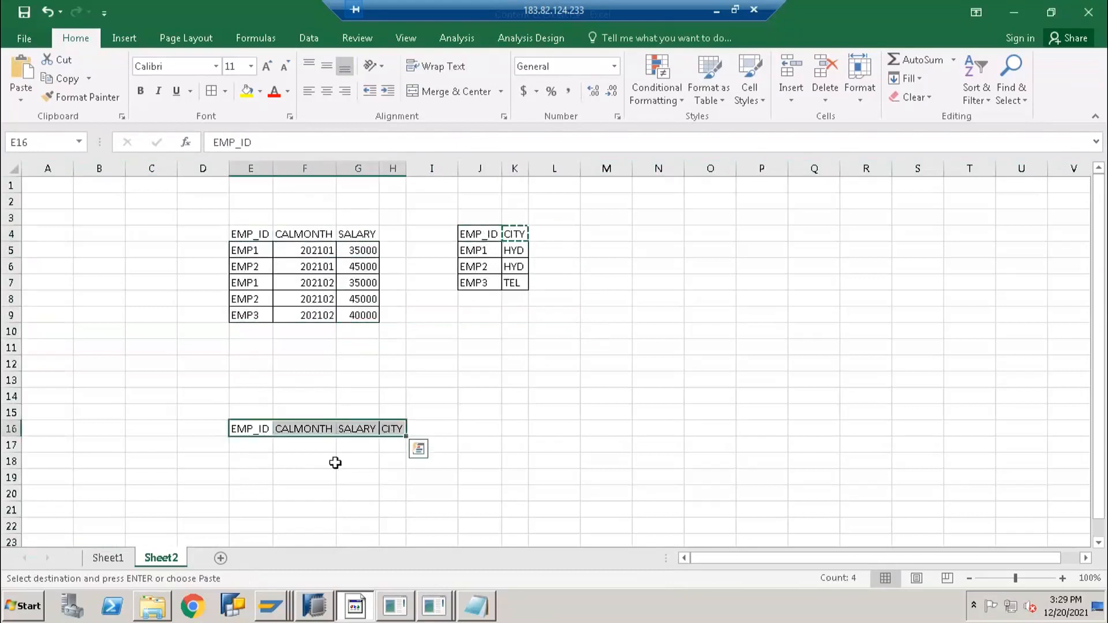
pyautogui.click(285, 471)
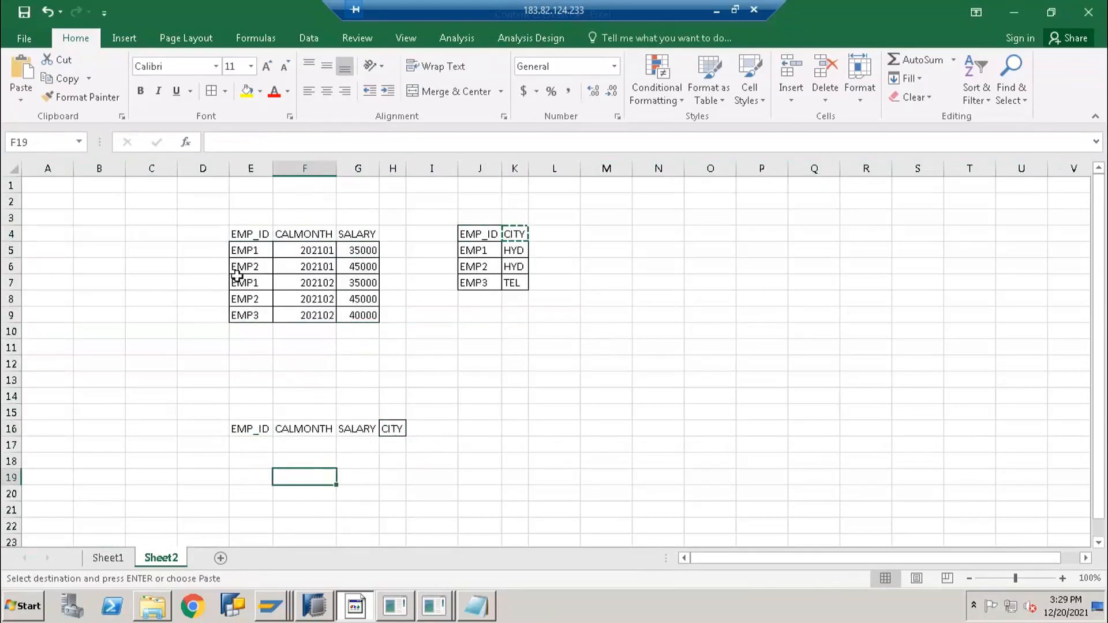
pyautogui.moveTo(254, 251)
pyautogui.mouseDown()
pyautogui.moveTo(324, 312)
pyautogui.moveTo(358, 316)
pyautogui.mouseUp()
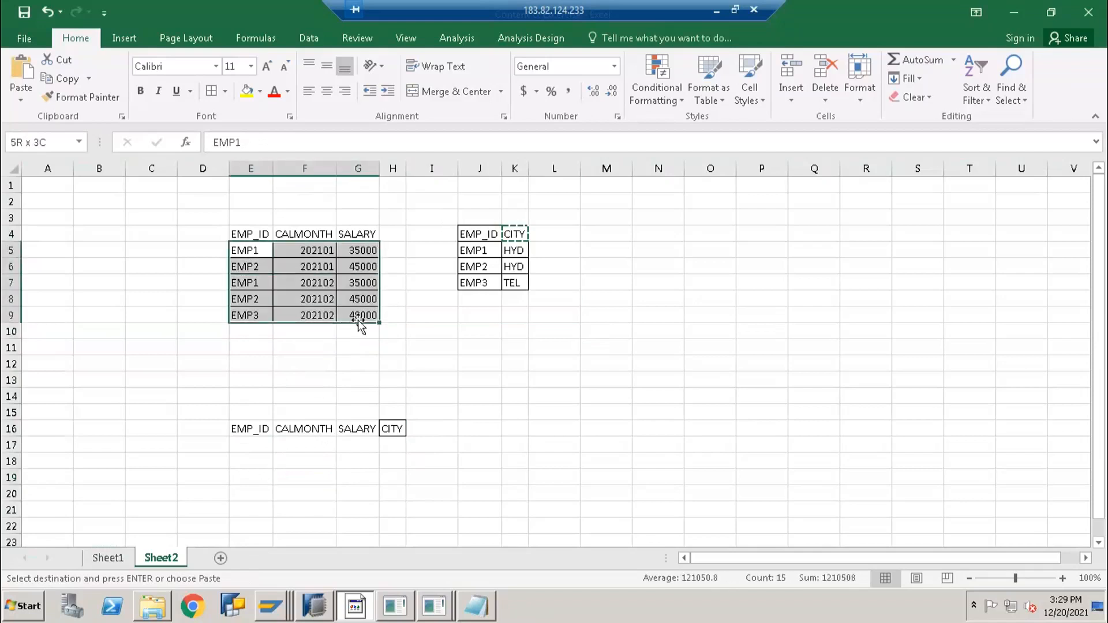
pyautogui.hotkey('ctrl', 'c')
pyautogui.click(261, 444)
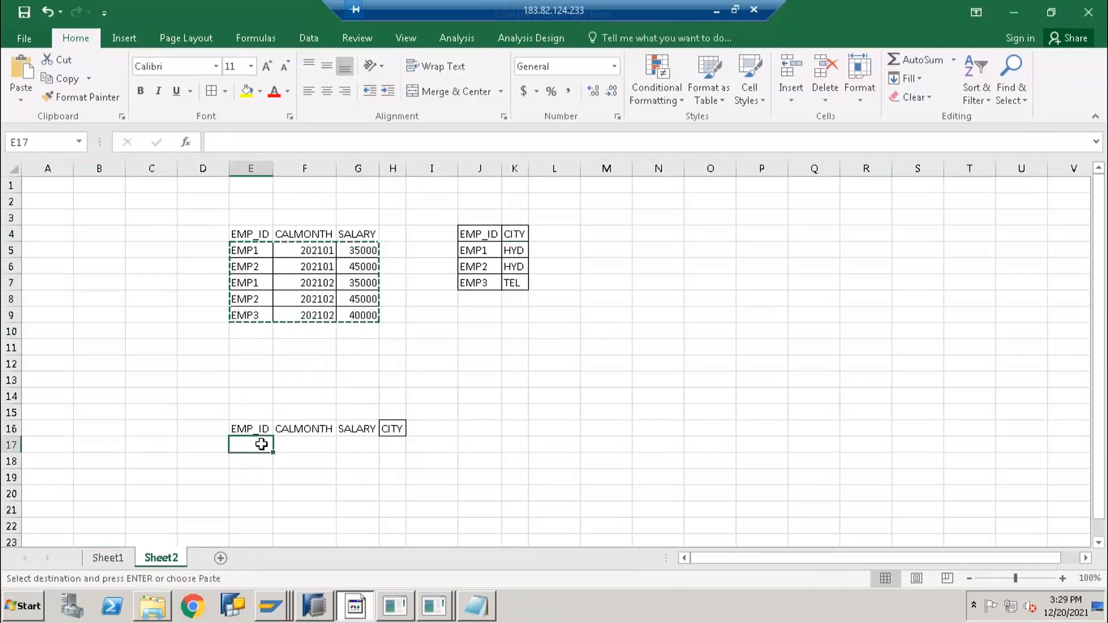
pyautogui.hotkey('ctrl', 'v')
pyautogui.press('Escape')
pyautogui.click(298, 481)
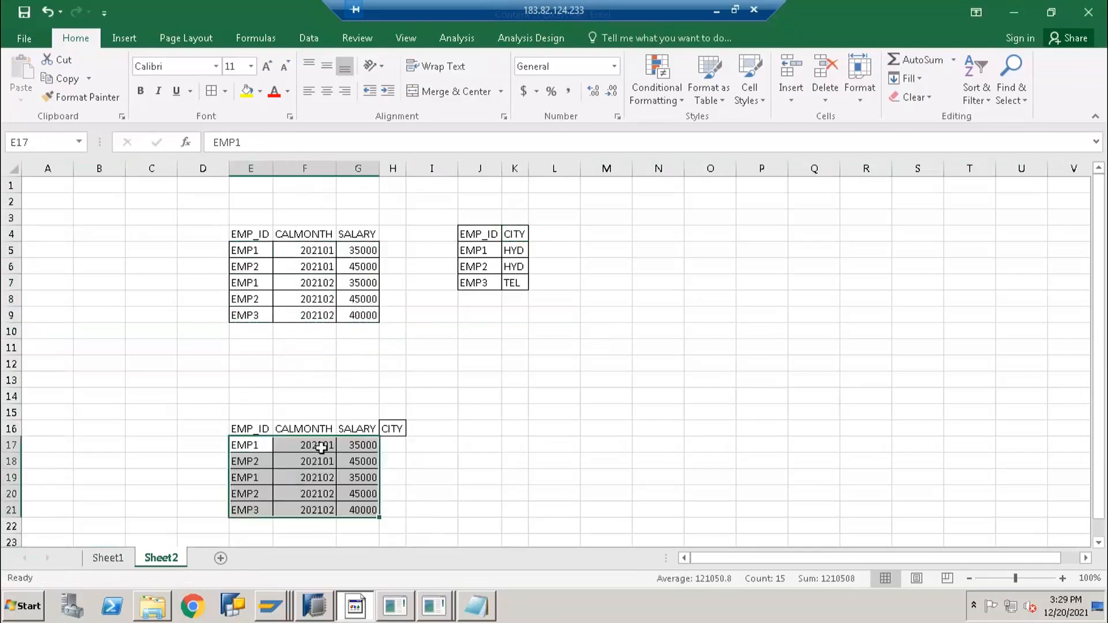
pyautogui.click(472, 249)
pyautogui.click(266, 444)
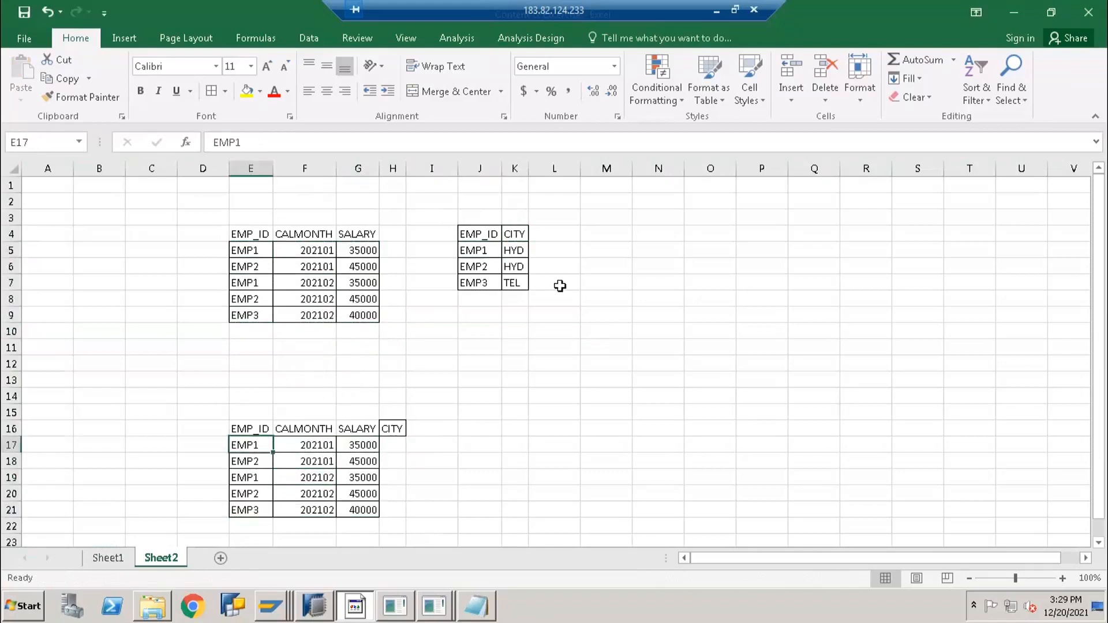
pyautogui.click(518, 248)
pyautogui.hotkey('ctrl', 'c')
pyautogui.click(398, 445)
pyautogui.hotkey('ctrl', 'v')
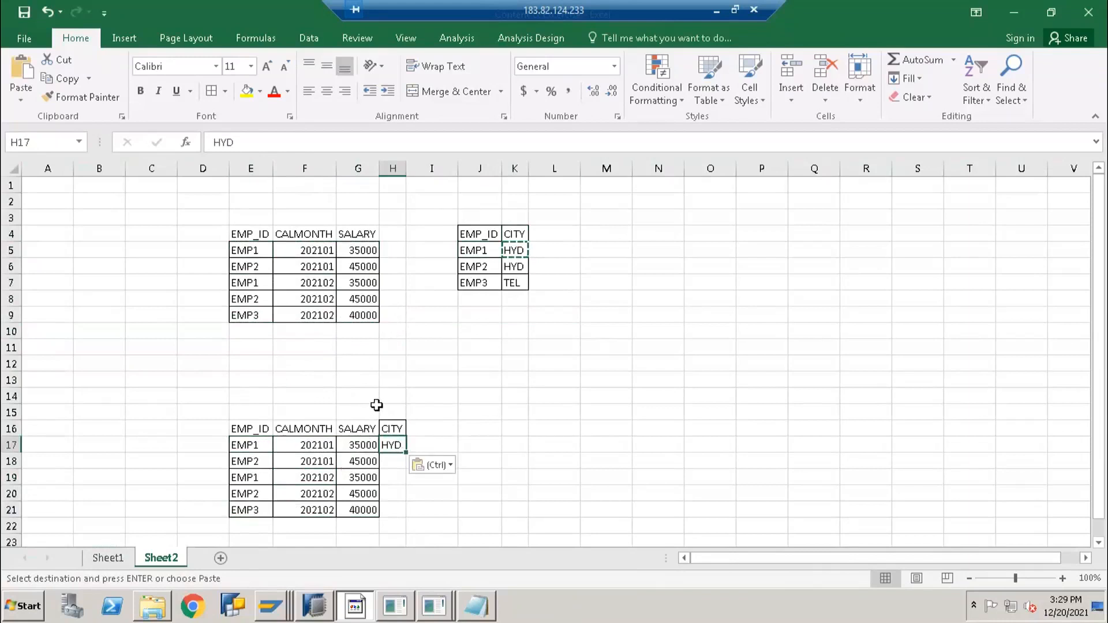
pyautogui.click(264, 461)
pyautogui.click(488, 266)
pyautogui.click(505, 267)
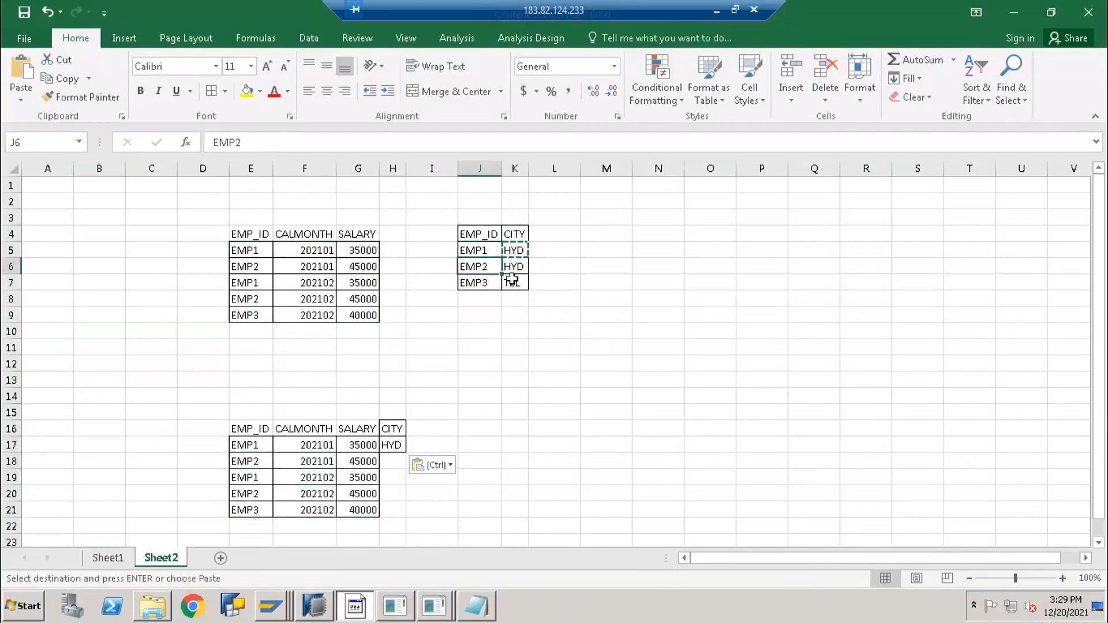
pyautogui.press('ctrl')
pyautogui.press('ctrl')
pyautogui.keyDown('shift'); pyautogui.click(517, 283); pyautogui.keyUp('shift')
pyautogui.hotkey('ctrl', 'c')
pyautogui.click(398, 461)
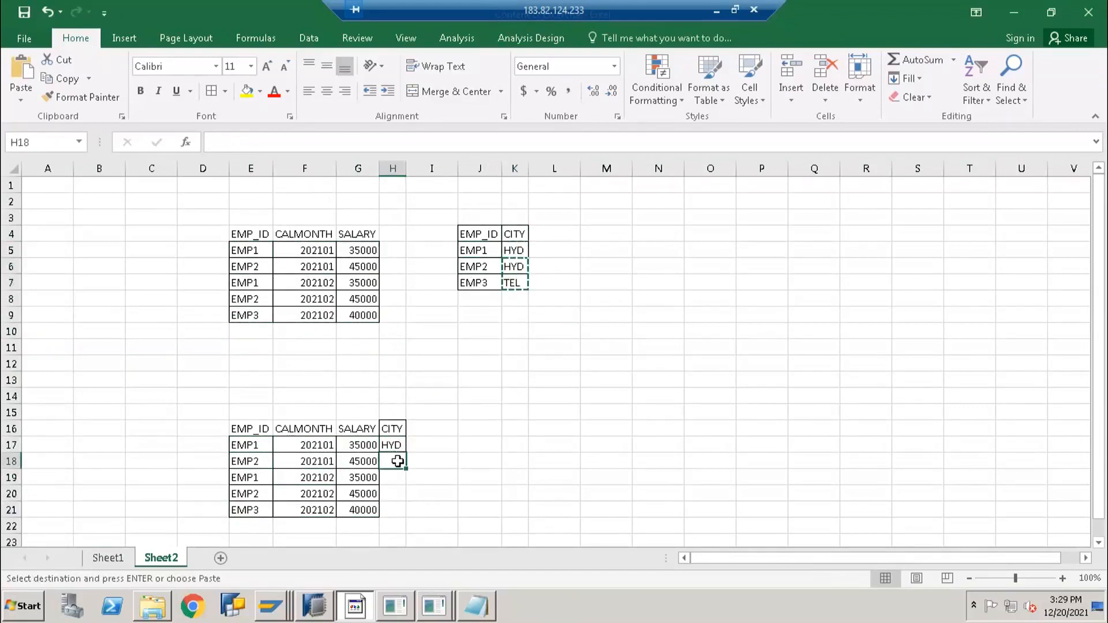
pyautogui.press('Return')
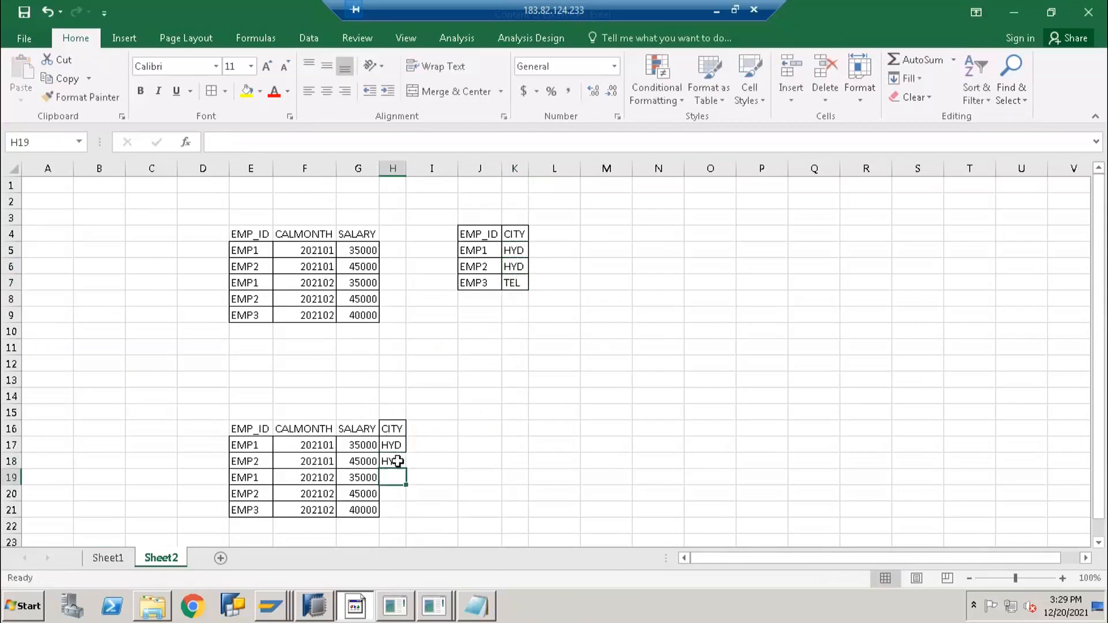
pyautogui.press('Up')
pyautogui.press('Up')
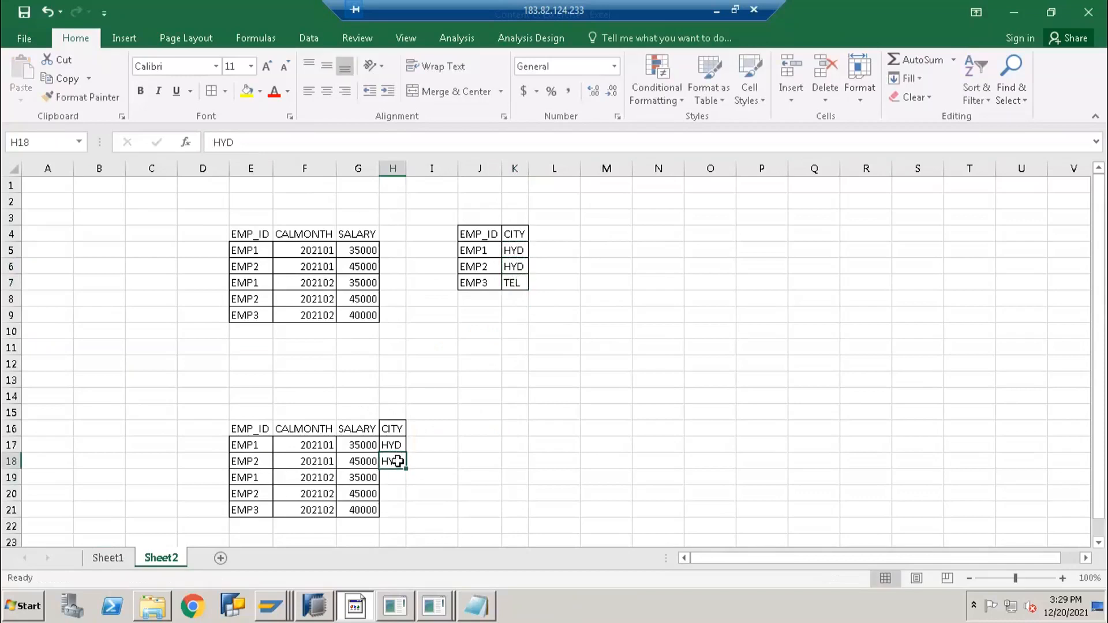
pyautogui.keyDown('shift'); pyautogui.click(397, 461); pyautogui.keyUp('shift')
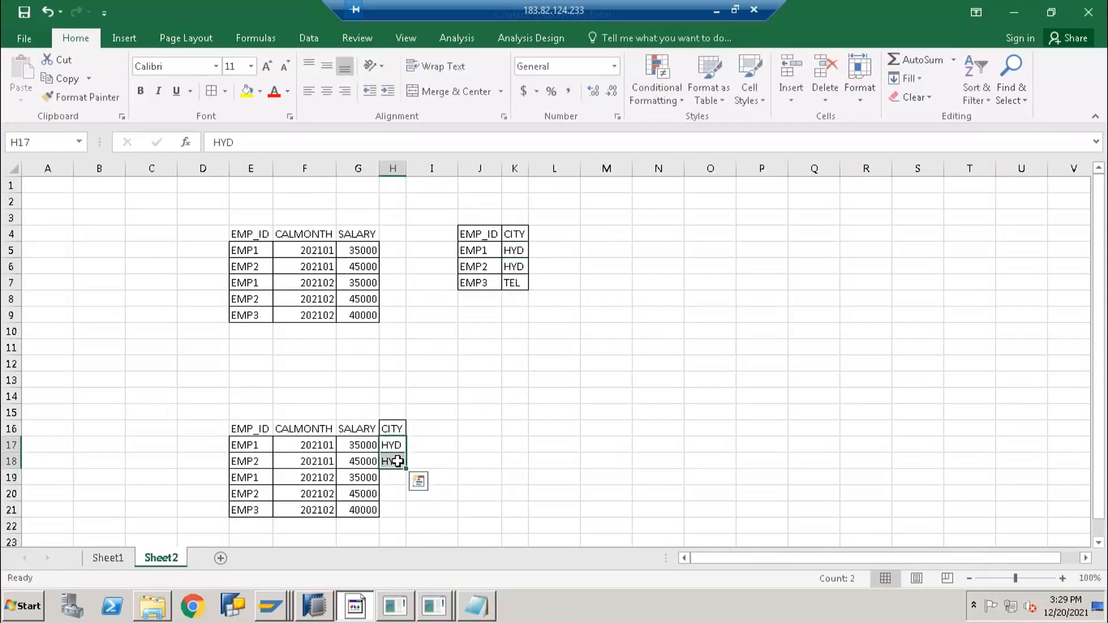
pyautogui.hotkey('ctrl', 'c')
pyautogui.press('Down')
pyautogui.hotkey('ctrl', 'v')
pyautogui.press('Down')
pyautogui.press('Down')
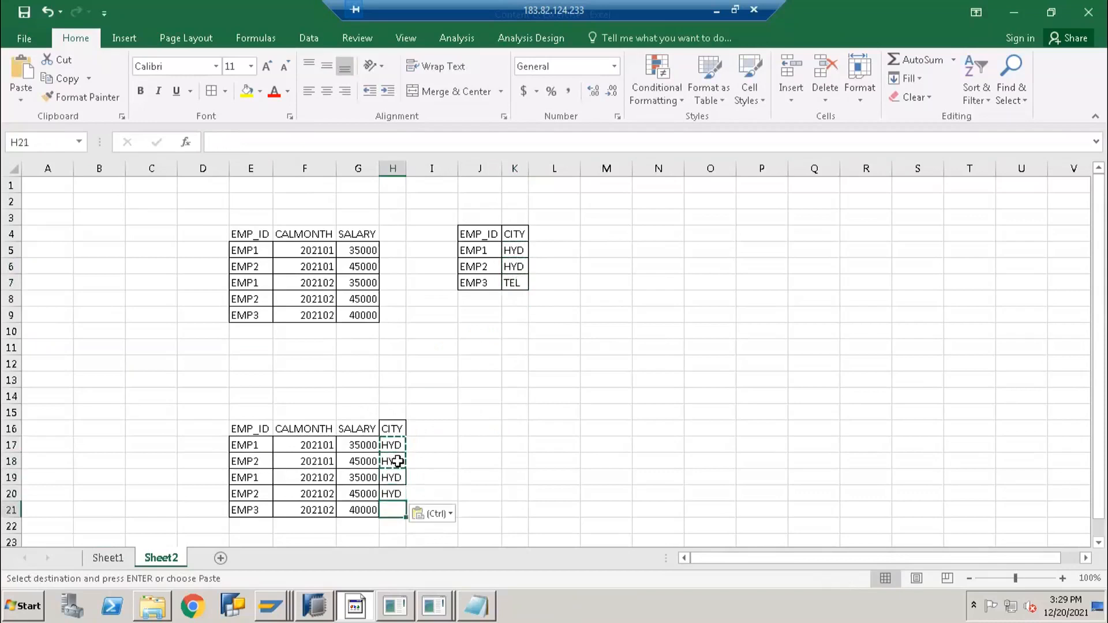
pyautogui.write('TEL')
pyautogui.press('Return')
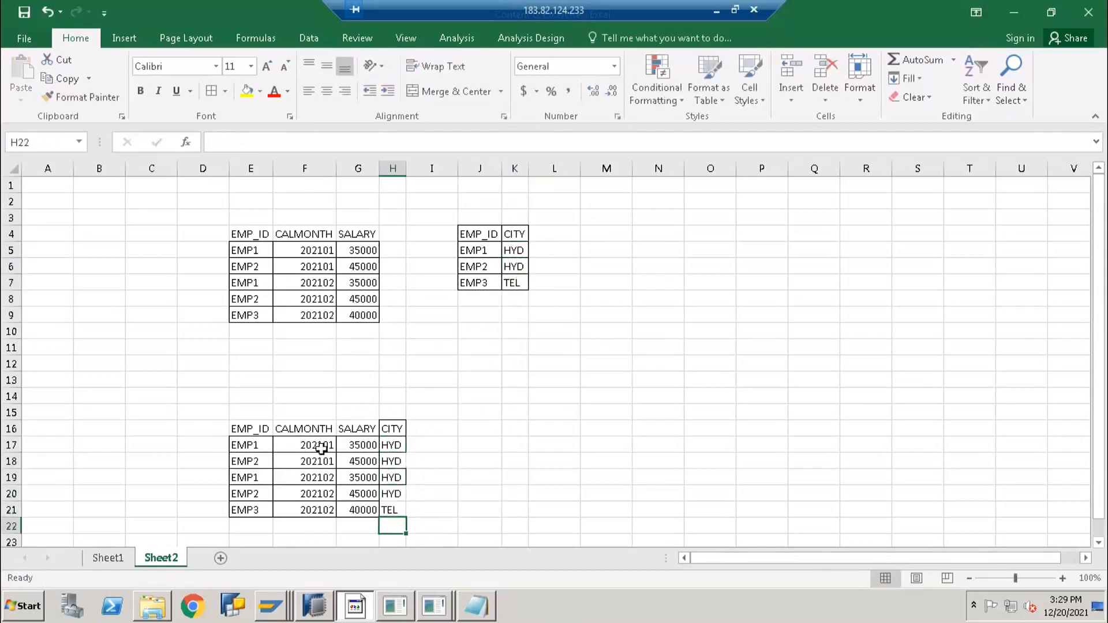
pyautogui.moveTo(256, 428); pyautogui.dragTo(393, 509)
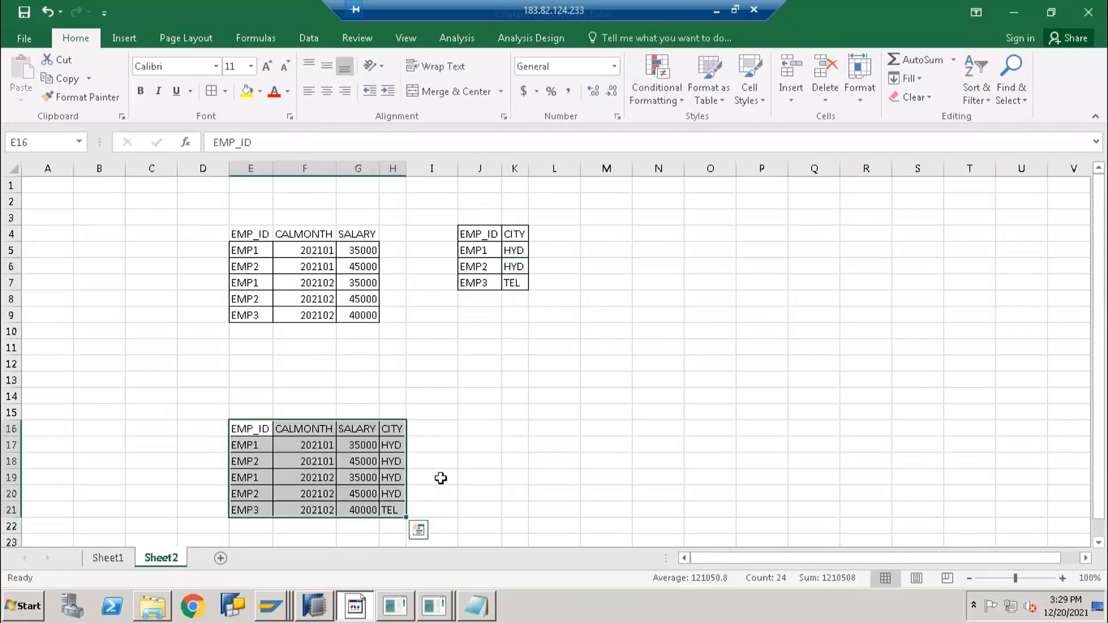
pyautogui.click(395, 445)
pyautogui.click(511, 232)
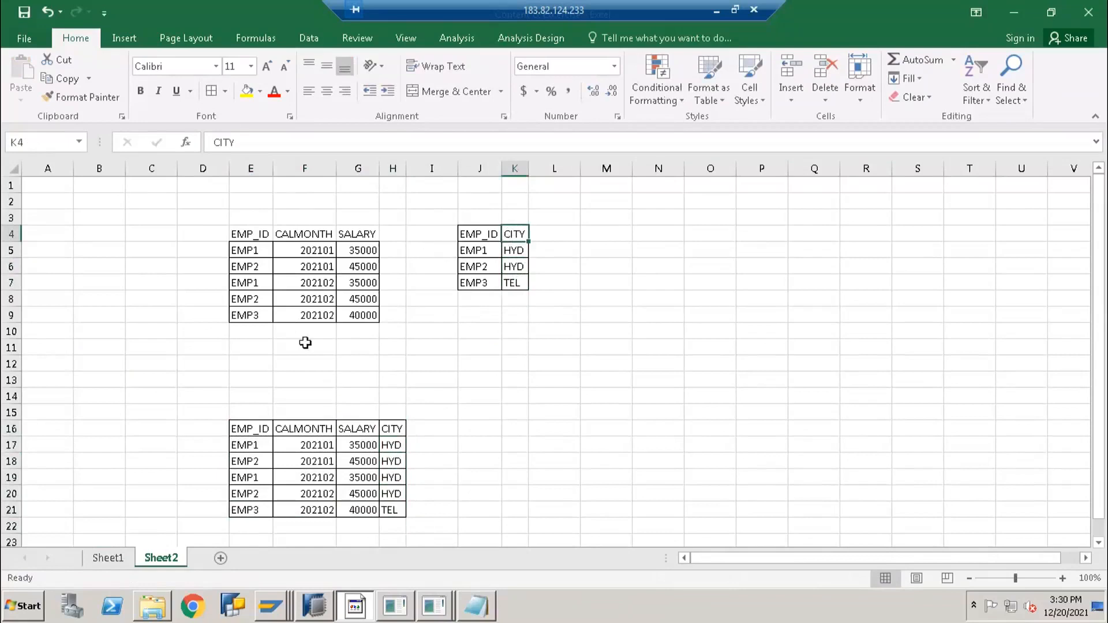
pyautogui.moveTo(249, 250); pyautogui.dragTo(265, 314)
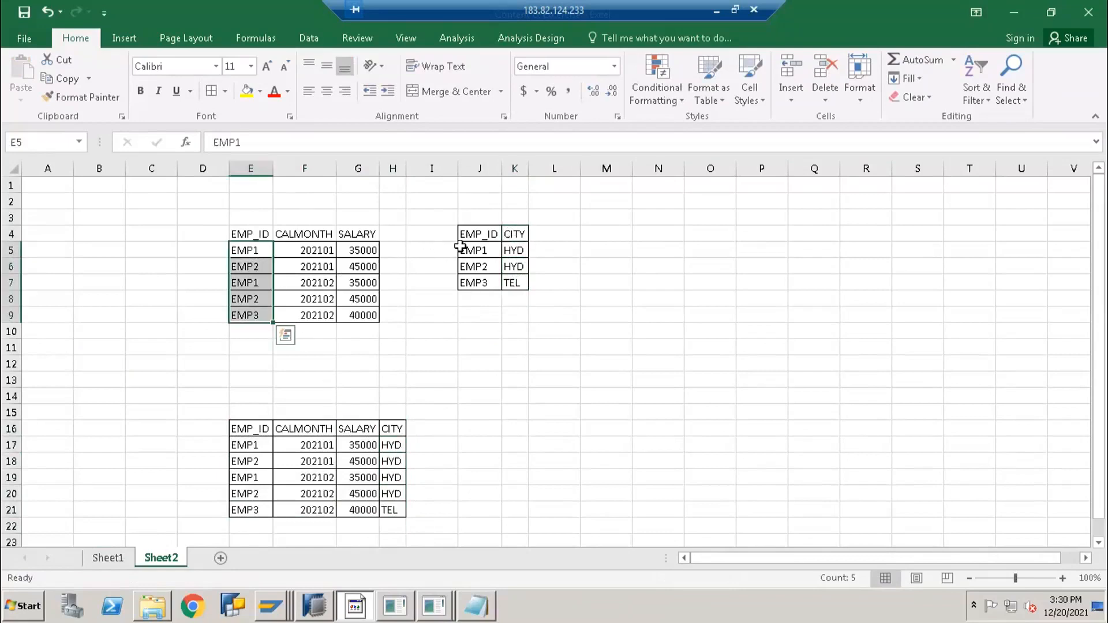
pyautogui.click(477, 234)
pyautogui.moveTo(484, 293); pyautogui.dragTo(485, 301)
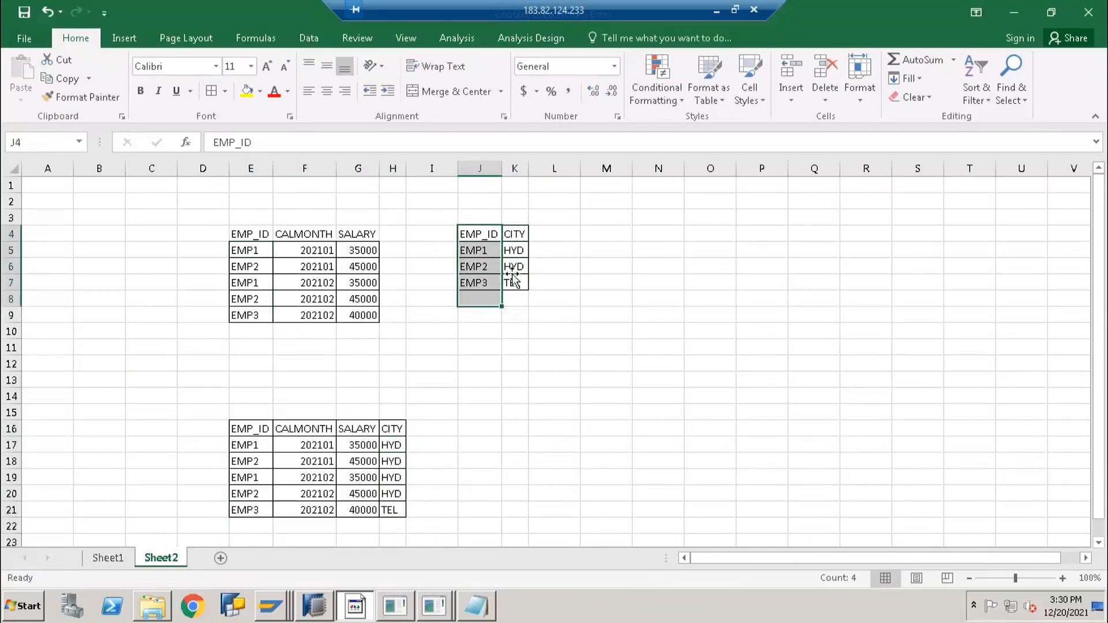
pyautogui.click(392, 447)
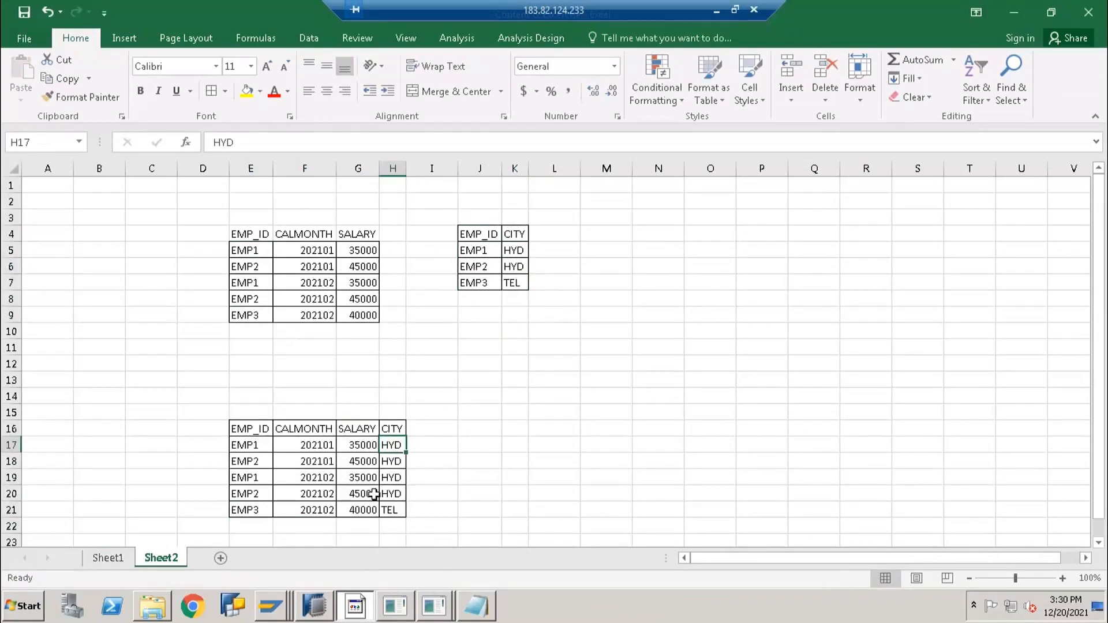
pyautogui.moveTo(395, 444); pyautogui.dragTo(391, 522)
# Clear the city values in H17:H21 and paste EMP1–EMP3 into E22:E24
pyautogui.press('Delete')
pyautogui.click(260, 506)
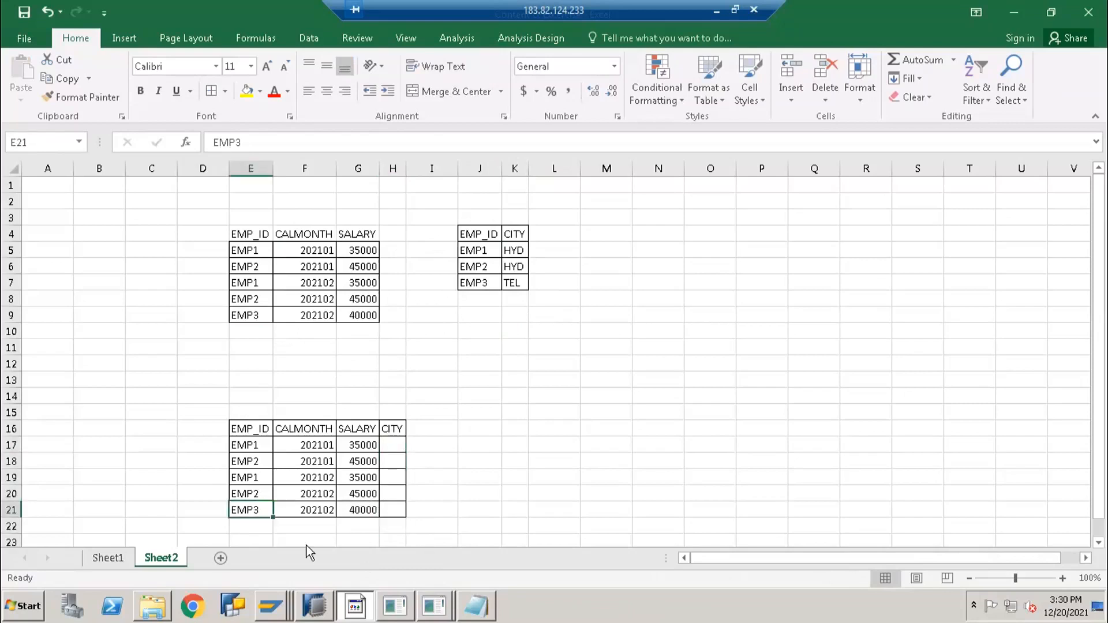
pyautogui.click(310, 521)
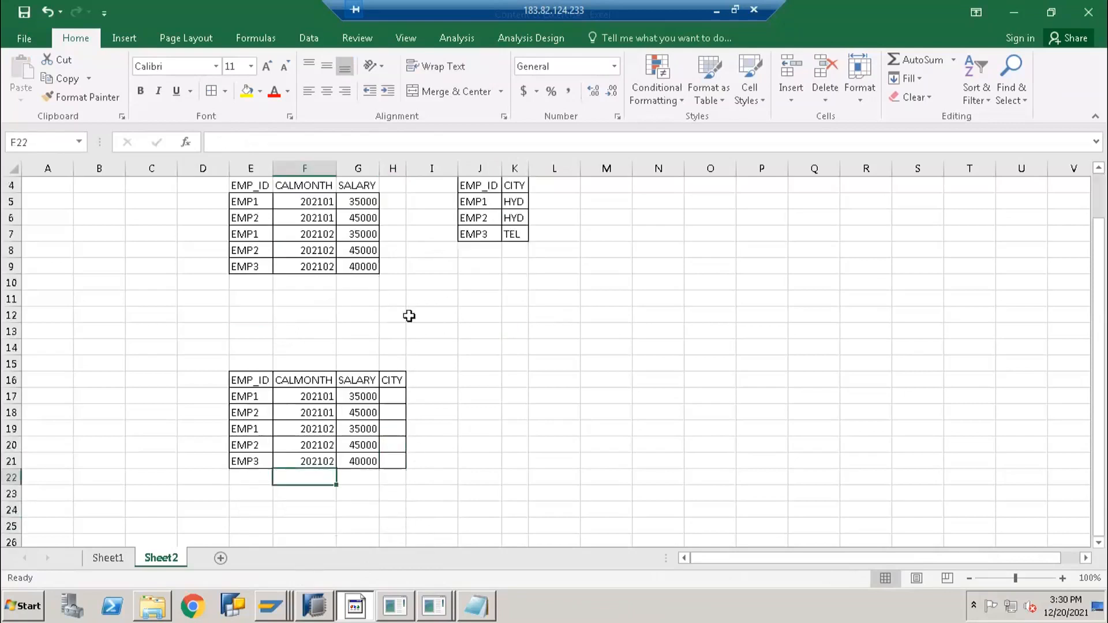
pyautogui.moveTo(481, 251); pyautogui.dragTo(478, 283)
pyautogui.hotkey('ctrl', 'c')
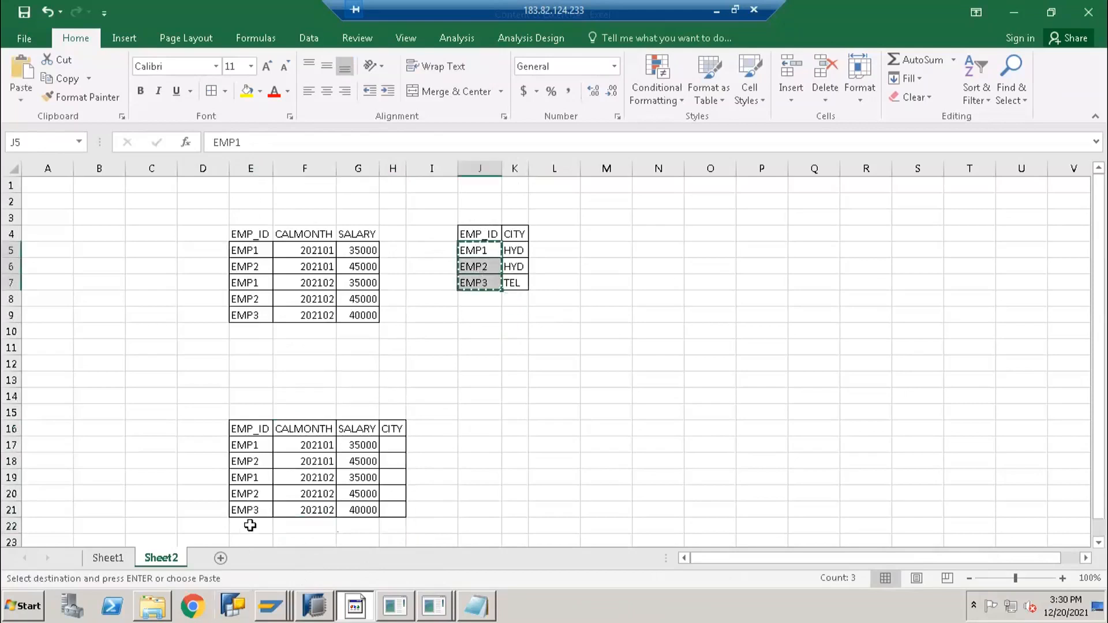
pyautogui.click(250, 525)
pyautogui.hotkey('ctrl', 'v')
# Paste the cities HYD, HYD, TEL into H22:H24 beside the appended employees
pyautogui.scroll(-2, 413, 482)
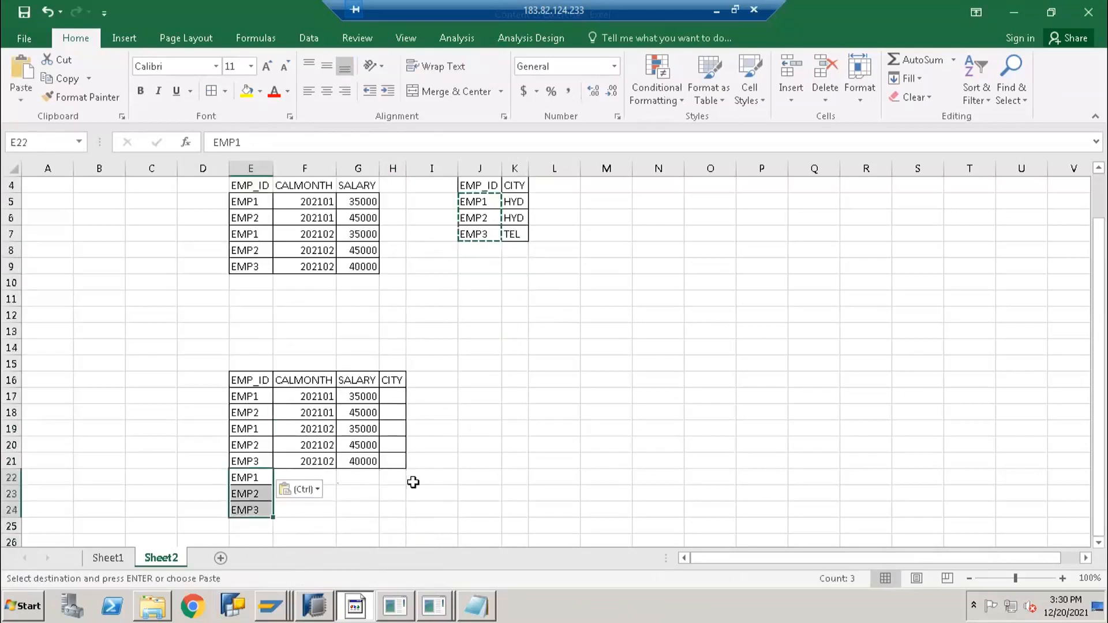
pyautogui.press('Escape')
pyautogui.scroll(2, 496, 265)
pyautogui.moveTo(514, 252); pyautogui.dragTo(509, 290)
pyautogui.hotkey('ctrl', 'c')
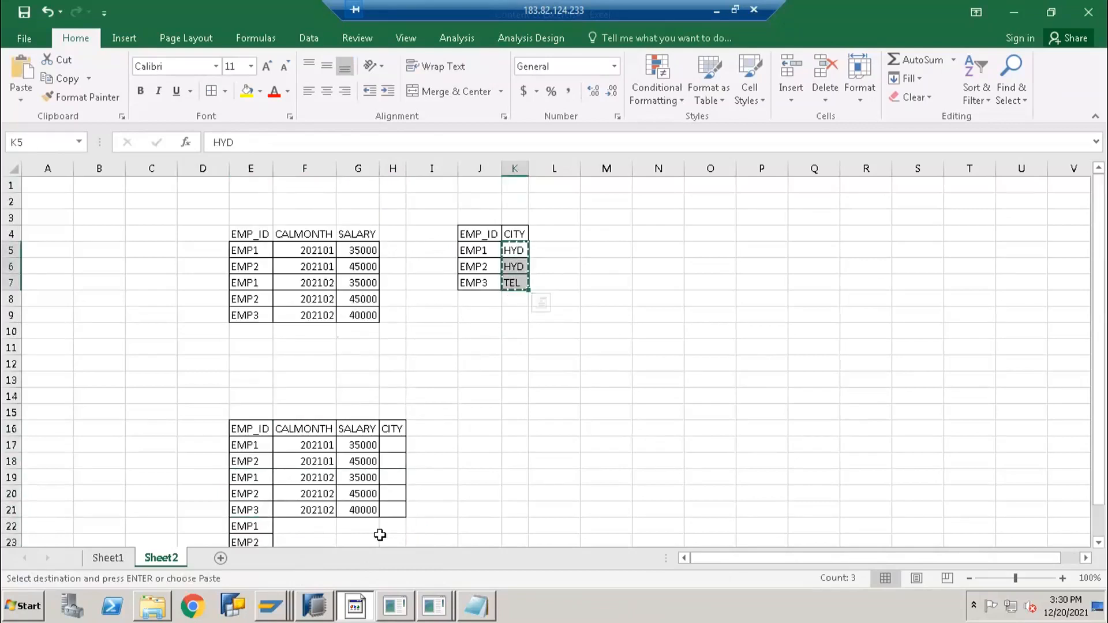
pyautogui.click(391, 525)
pyautogui.hotkey('ctrl', 'v')
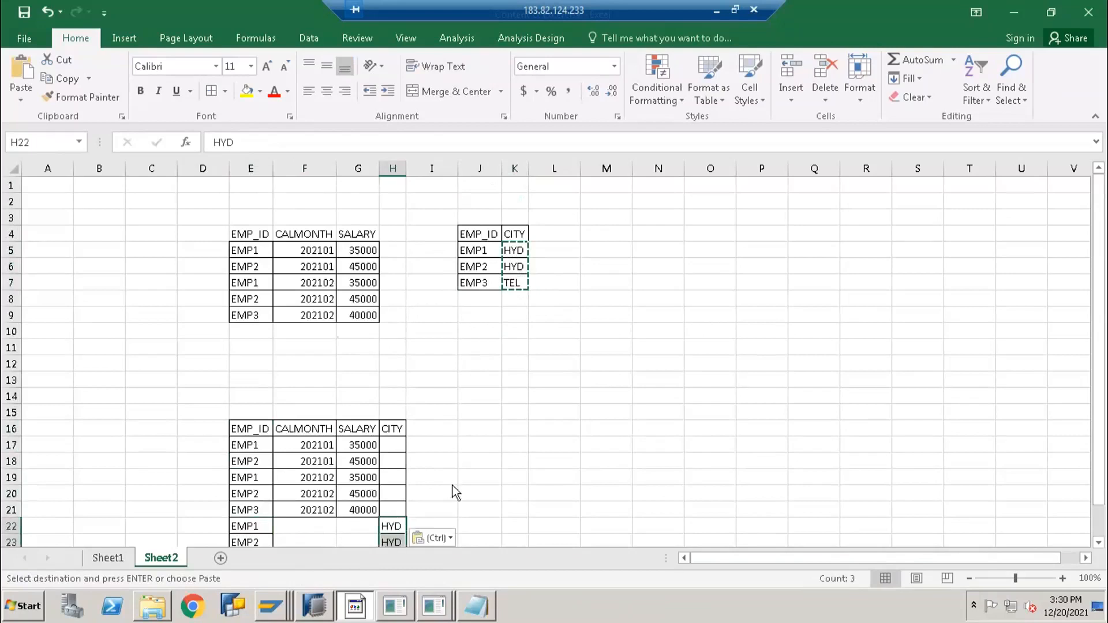
# Start typing the Infoprovider heading in the cell left of EMP_ID
pyautogui.scroll(-2, 413, 381)
pyautogui.click(221, 330)
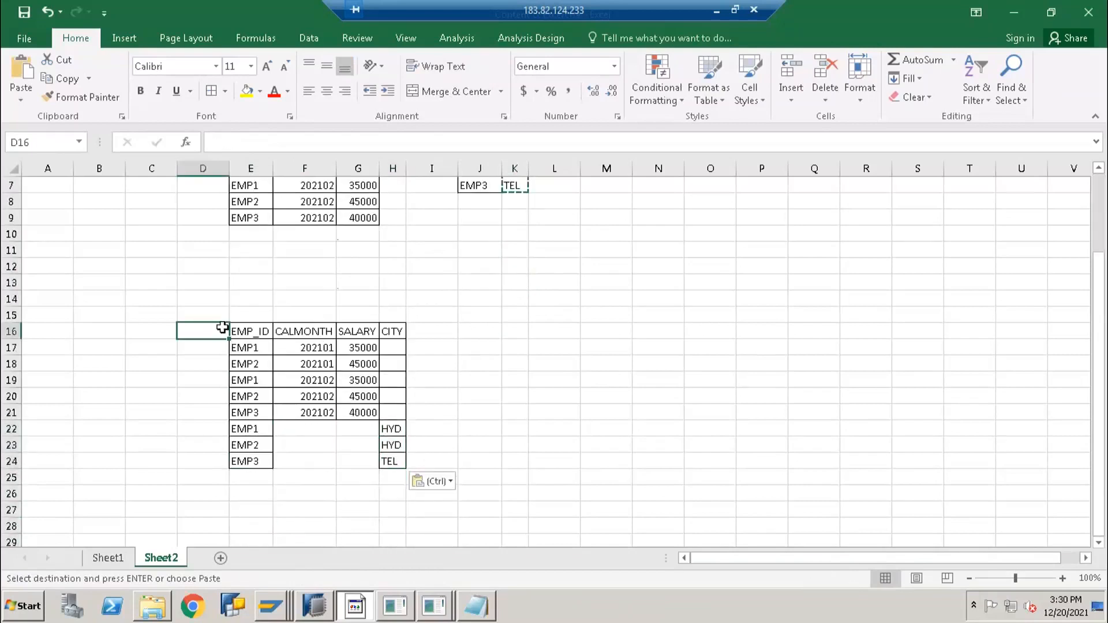
pyautogui.write('IN')
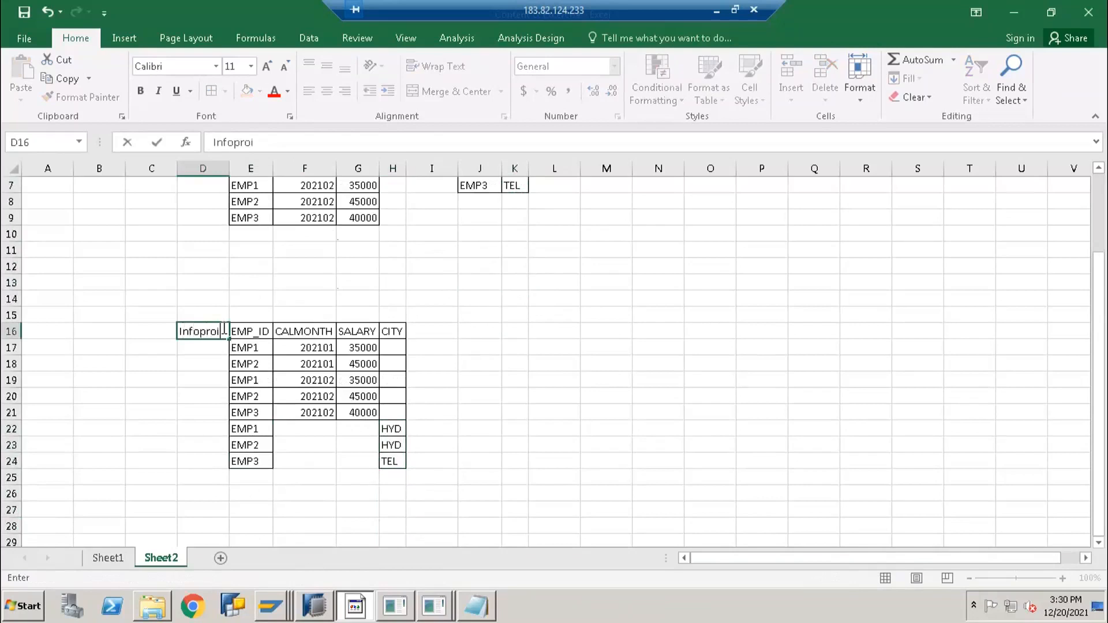
pyautogui.write('foprovd')
# Confirm the Infoprovider heading in D16 and autofit column D
pyautogui.press('Return')
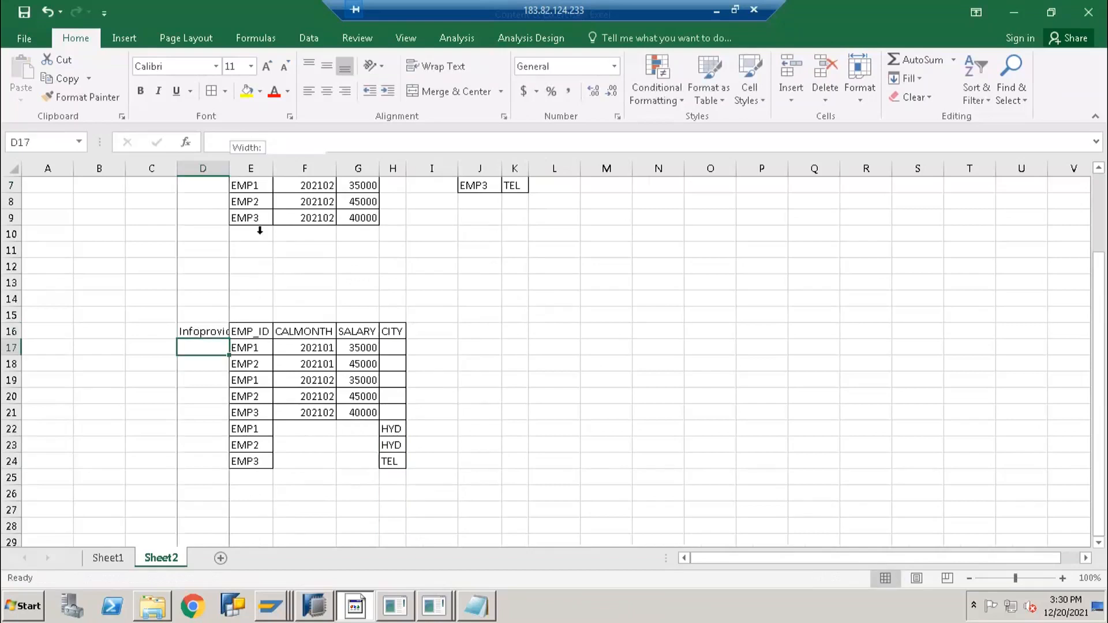
pyautogui.doubleClick(229, 166)
pyautogui.scroll(2, 265, 356)
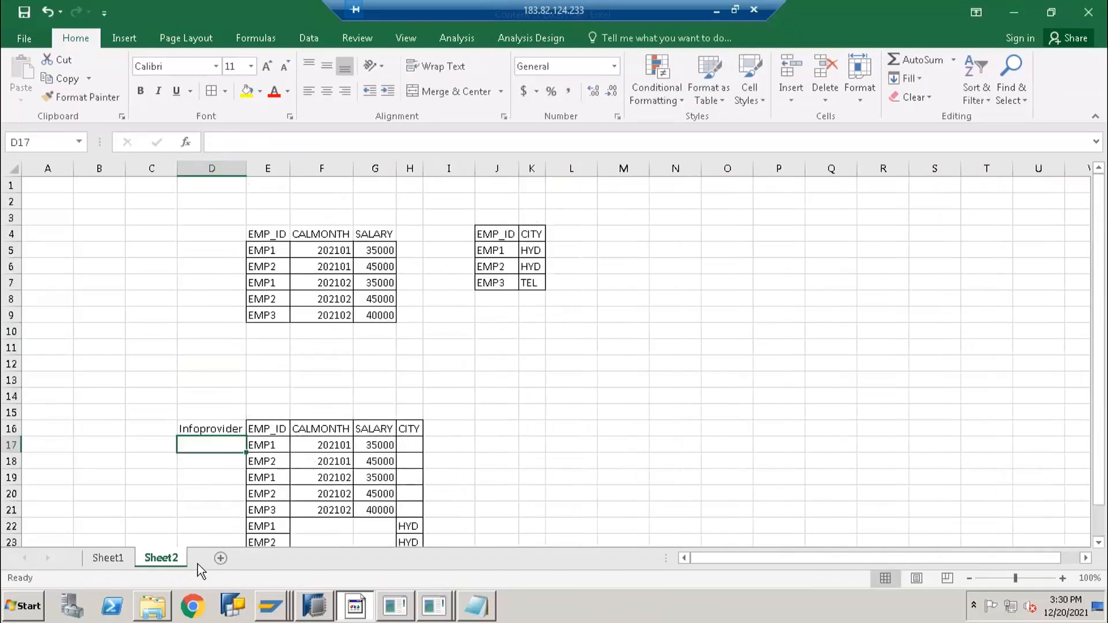
# Fill EMP_SAL into D17:D21 for the salary rows
pyautogui.write('EMP')
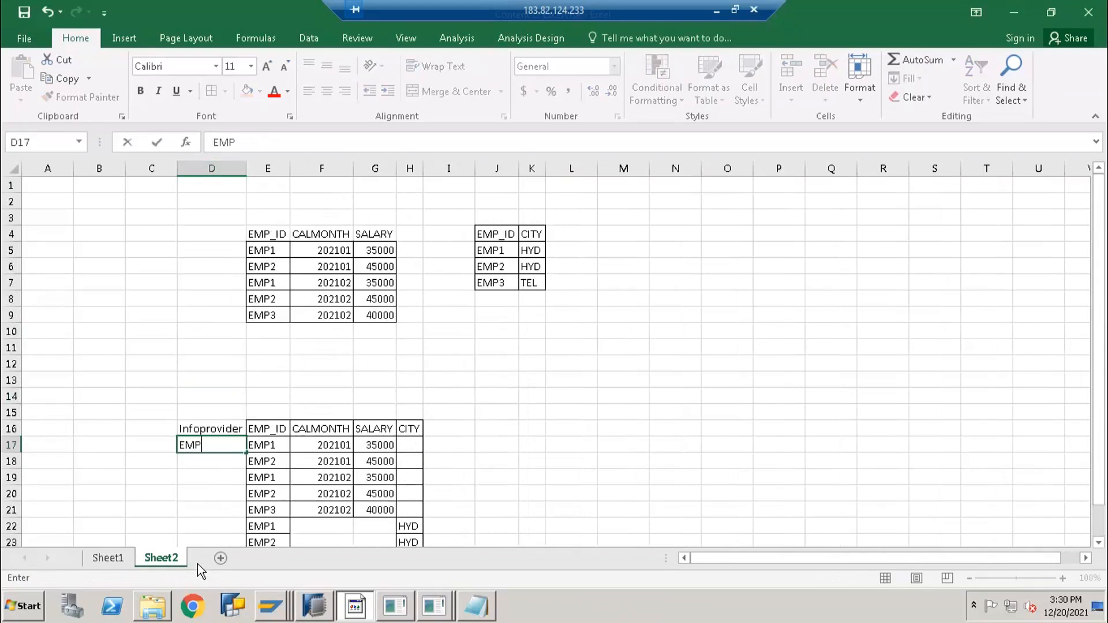
pyautogui.write('_SAL')
pyautogui.press('Return')
pyautogui.press('Up')
pyautogui.hotkey('ctrl', 'c')
pyautogui.hotkey('shift', 'Down')
pyautogui.hotkey('shift', 'Down')
pyautogui.hotkey('shift', 'Down')
pyautogui.hotkey('shift', 'Down')
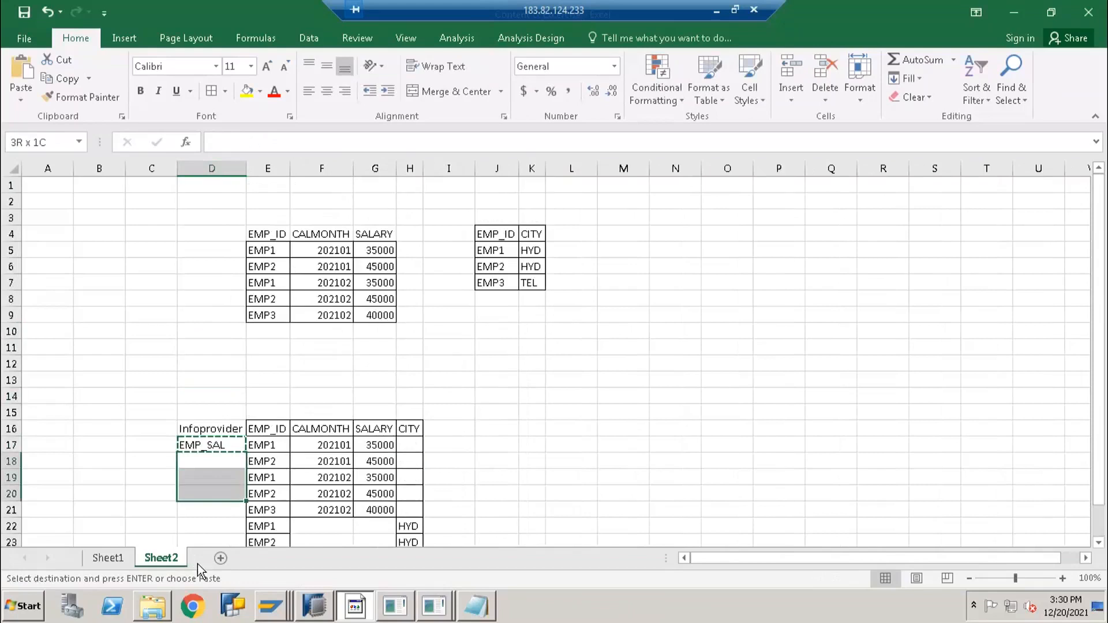
pyautogui.hotkey('ctrl', 'v')
pyautogui.press('Down')
pyautogui.press('Down')
pyautogui.press('Down')
pyautogui.press('Down')
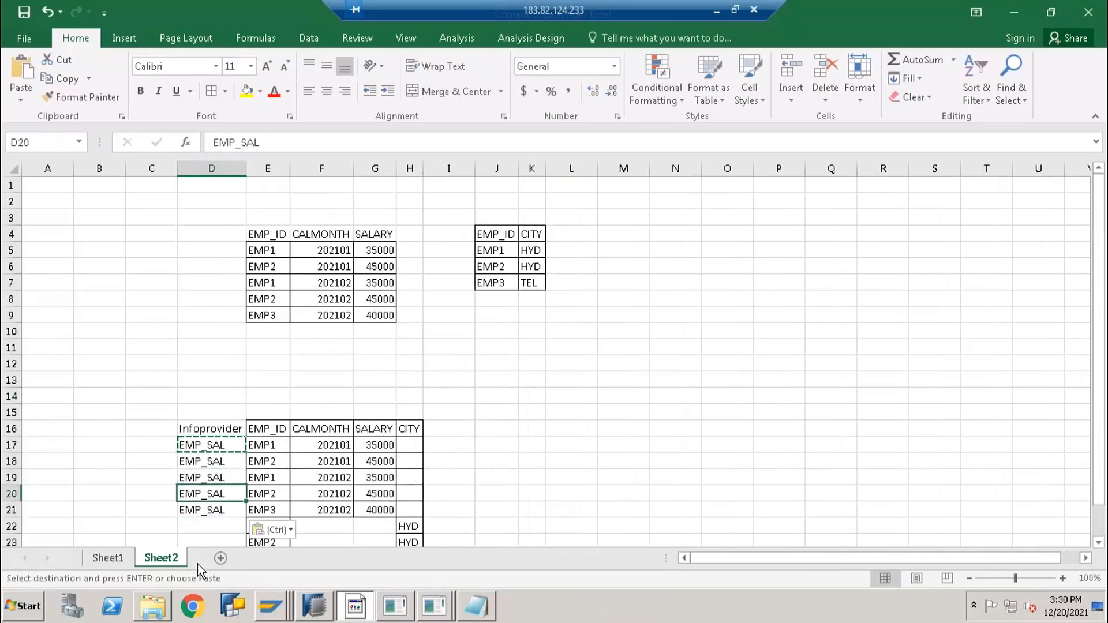
pyautogui.press('Escape')
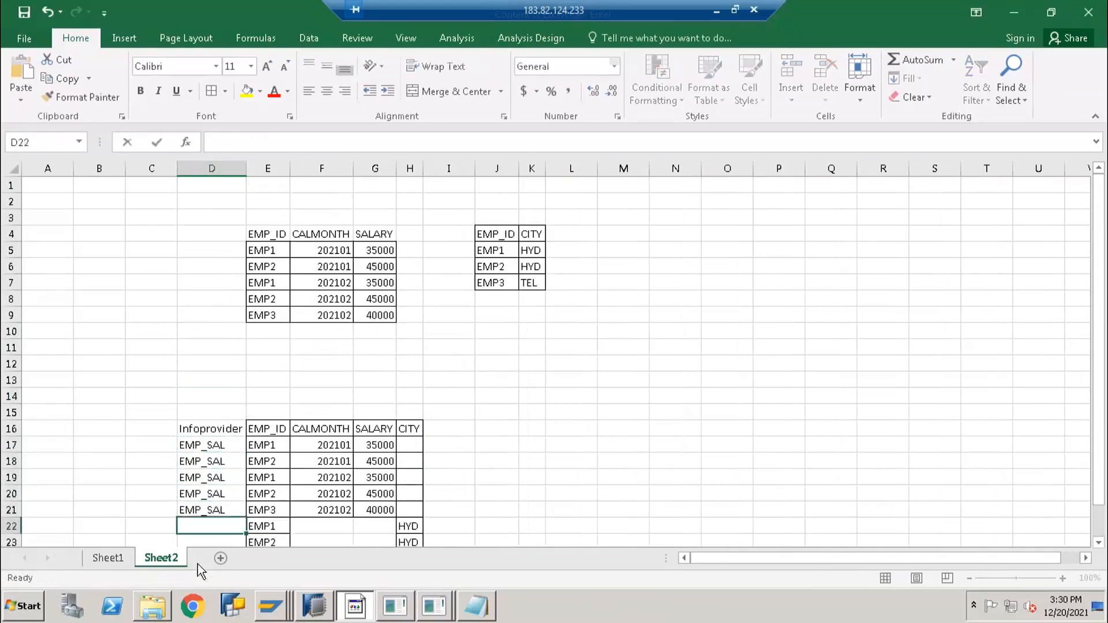
# Fill EMP_MASTER into D22:D24 for the appended city rows
pyautogui.write('EMP_MASTER')
pyautogui.press('Return')
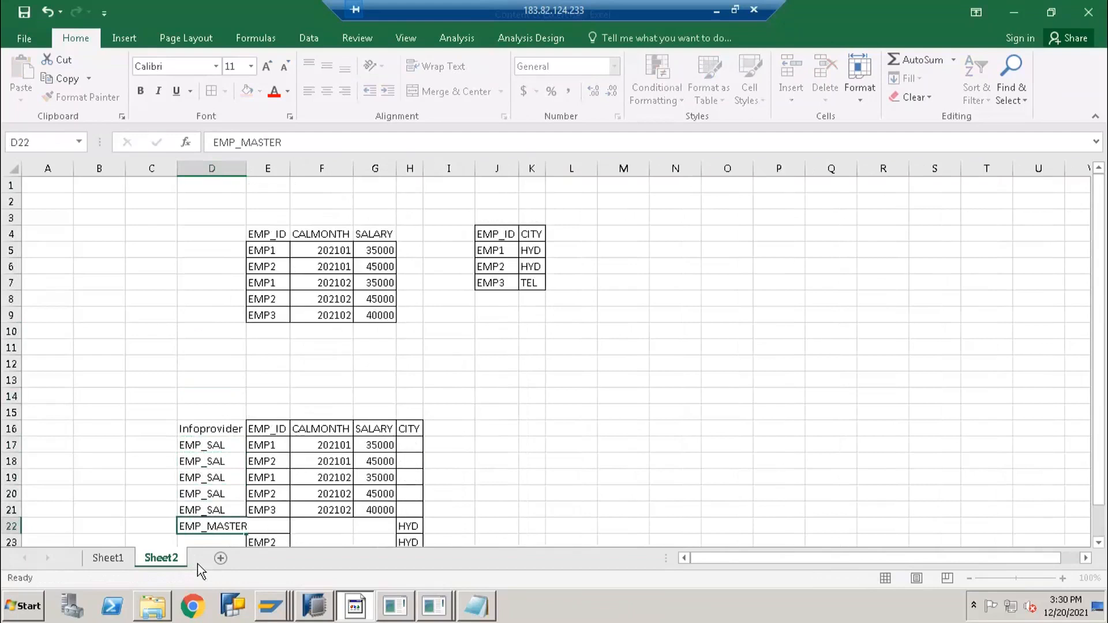
pyautogui.press('Up')
pyautogui.hotkey('ctrl', 'c')
pyautogui.hotkey('shift', 'Down')
pyautogui.hotkey('shift', 'Down')
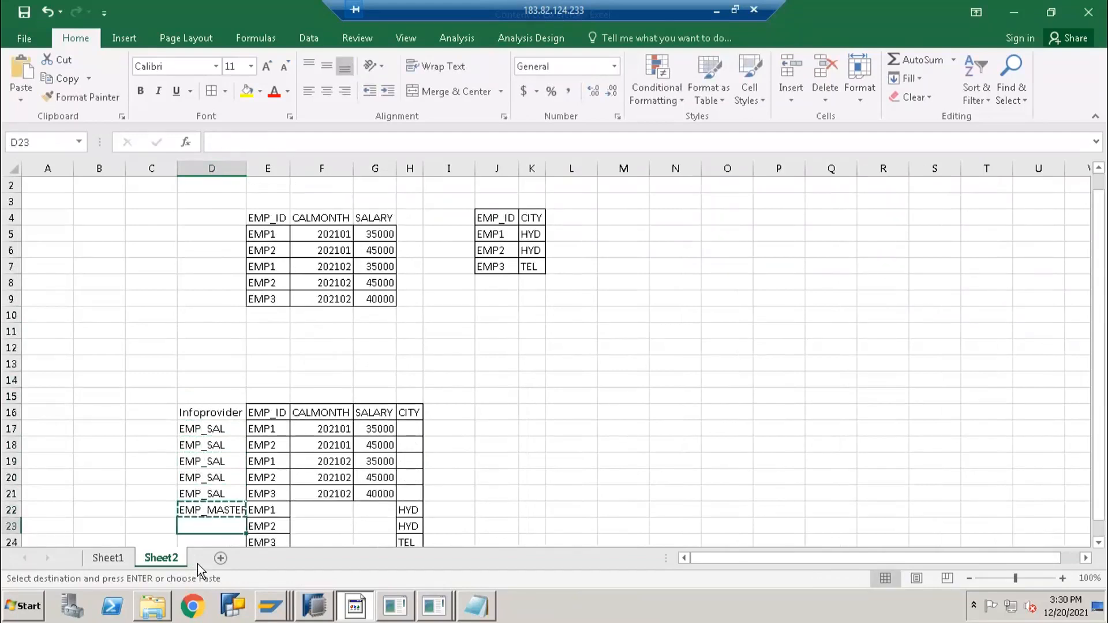
pyautogui.hotkey('ctrl', 'v')
pyautogui.press('Escape')
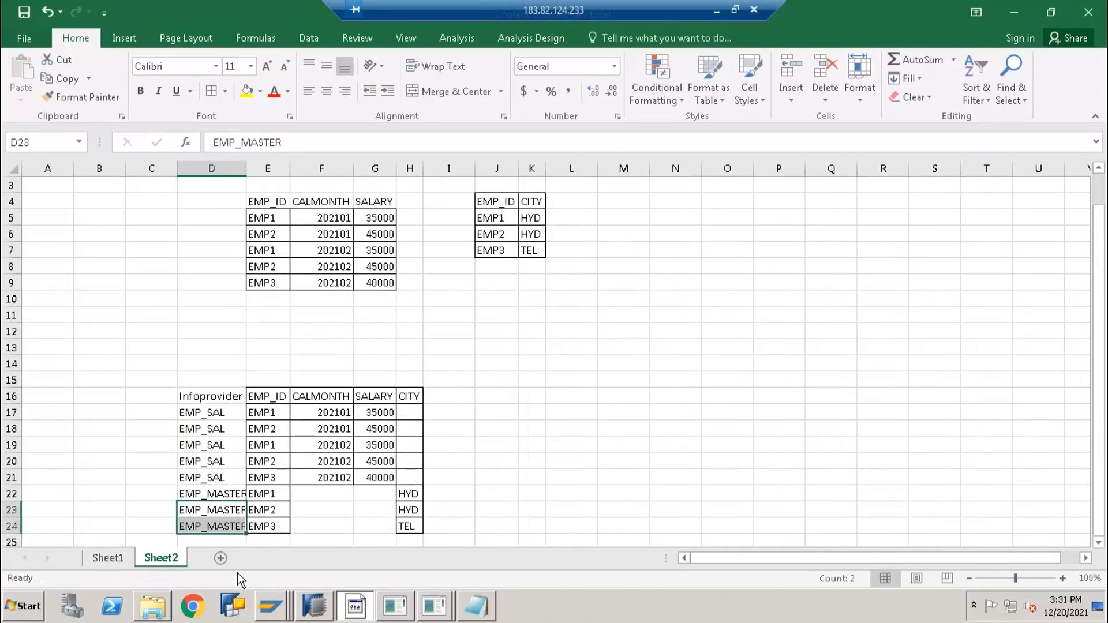
# Review the source tables and the empty CALMONTH and SALARY cells of the combined table
pyautogui.moveTo(258, 200); pyautogui.dragTo(381, 267)
pyautogui.moveTo(495, 202); pyautogui.dragTo(531, 267)
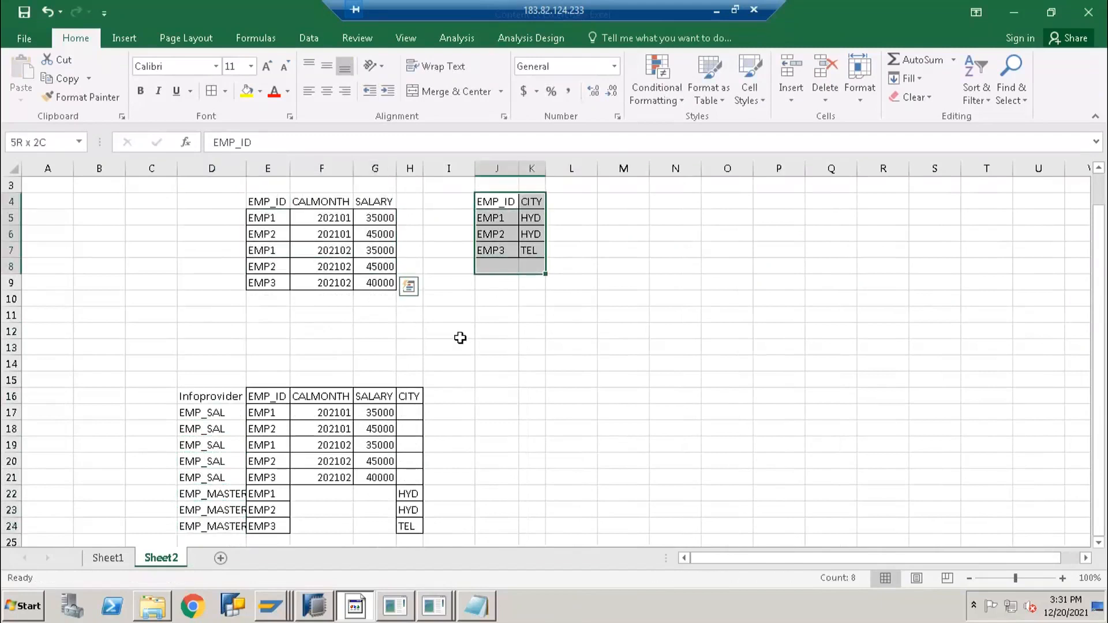
pyautogui.moveTo(272, 420); pyautogui.dragTo(307, 427)
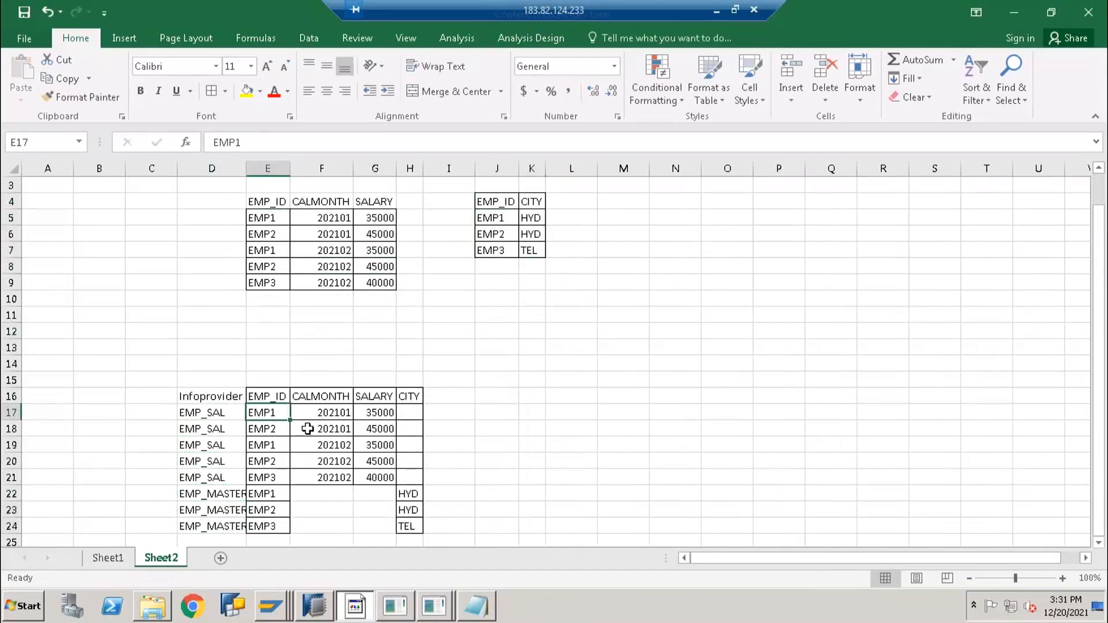
pyautogui.moveTo(382, 465); pyautogui.dragTo(399, 477)
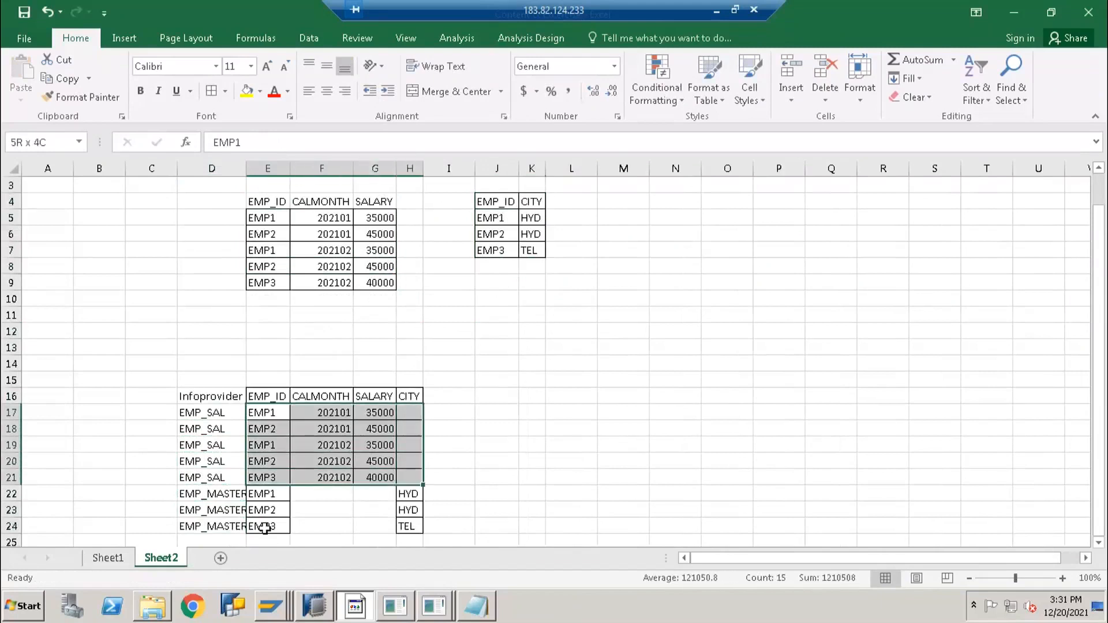
pyautogui.moveTo(265, 494); pyautogui.dragTo(403, 524)
pyautogui.scroll(-2, 334, 415)
pyautogui.moveTo(326, 401); pyautogui.dragTo(388, 425)
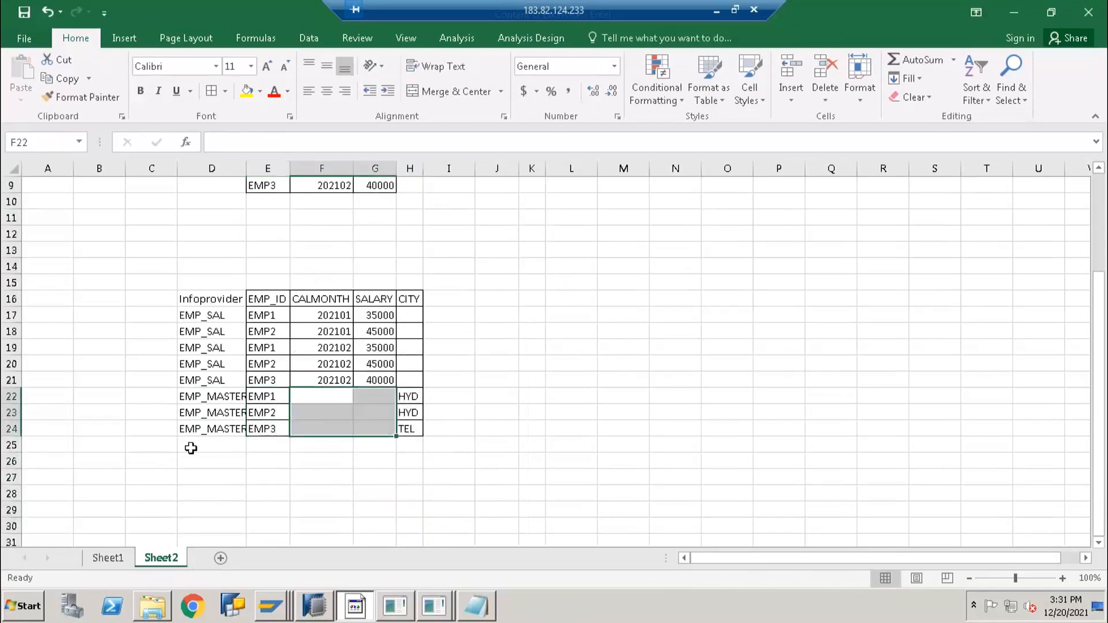
pyautogui.scroll(1, 194, 433)
pyautogui.click(221, 461)
pyautogui.click(328, 347)
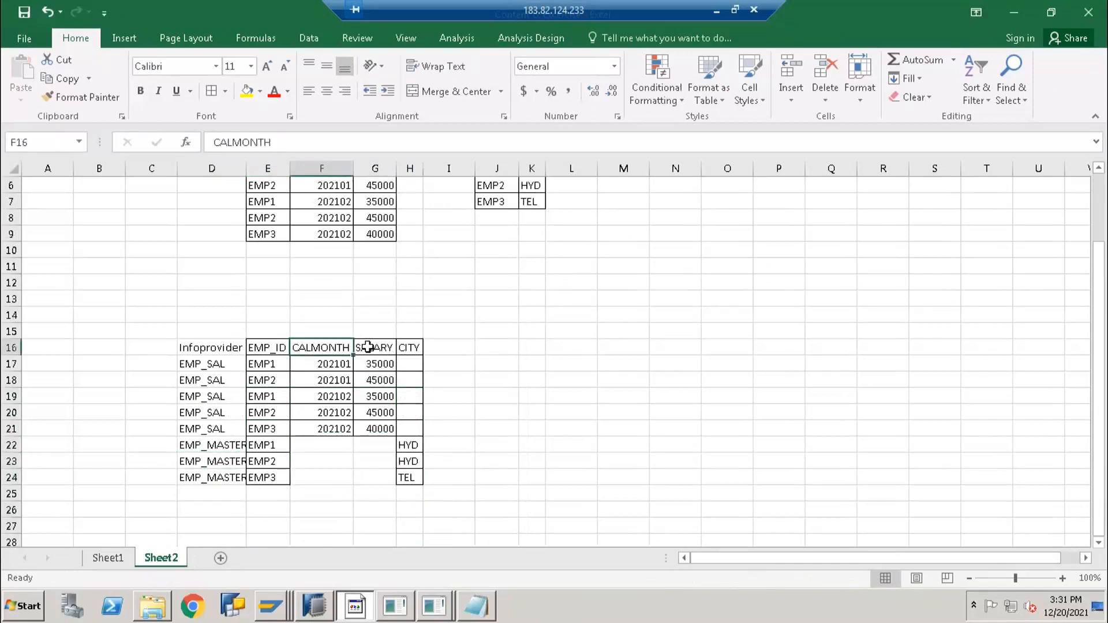
pyautogui.click(364, 350)
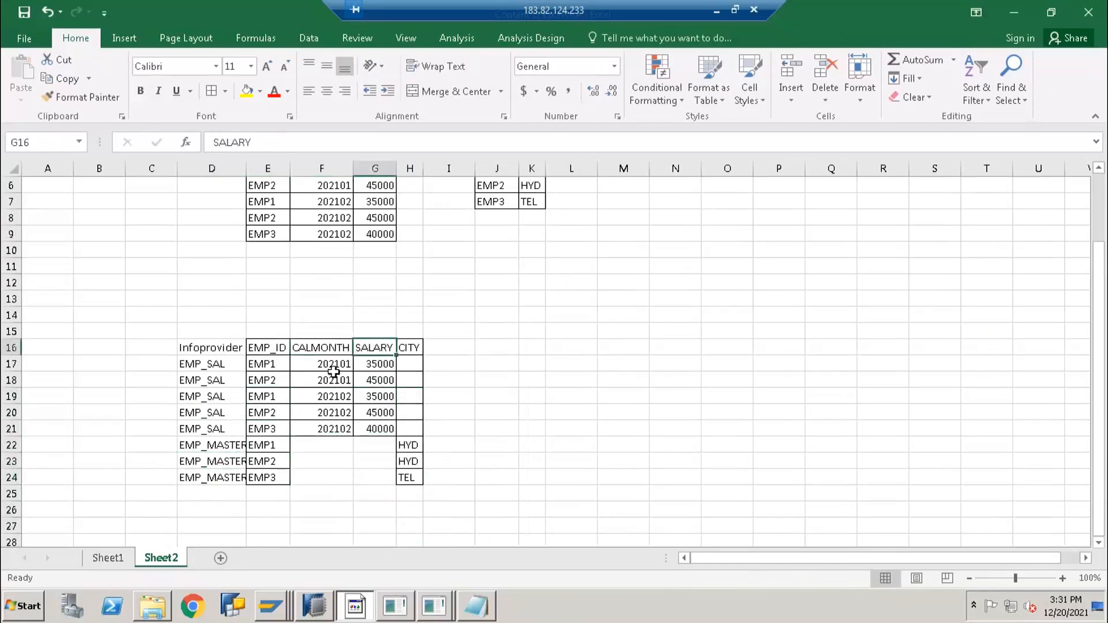
# Fill # into the empty CALMONTH and SALARY cells of rows 22–24
pyautogui.click(334, 443)
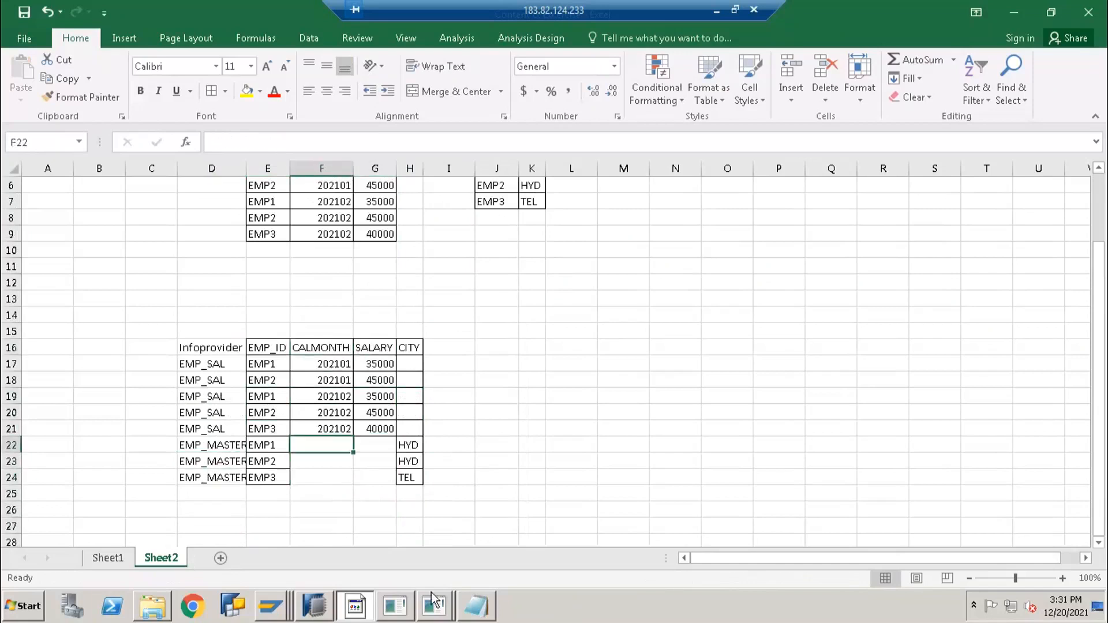
pyautogui.moveTo(433, 602)
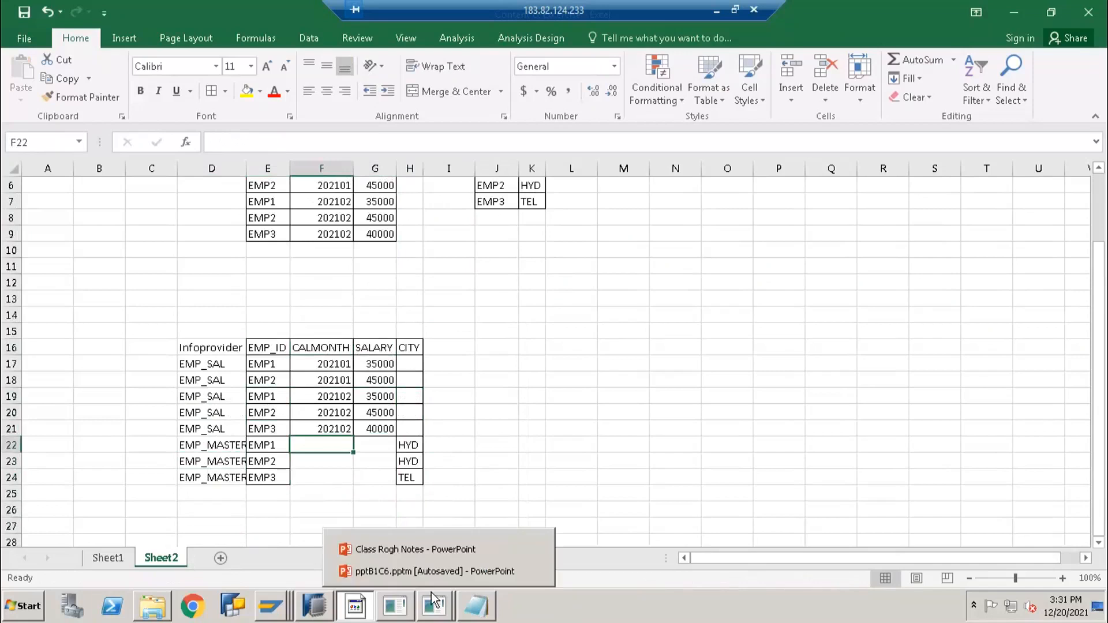
pyautogui.write('3')
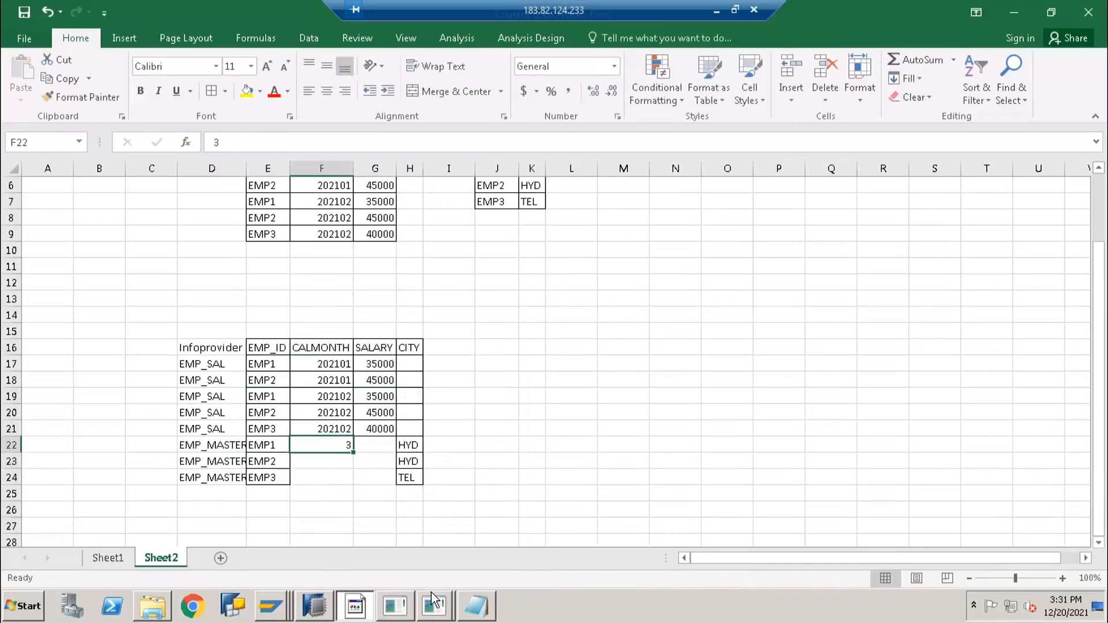
pyautogui.write('#')
pyautogui.press('Return')
pyautogui.press('Up')
pyautogui.hotkey('ctrl', 'c')
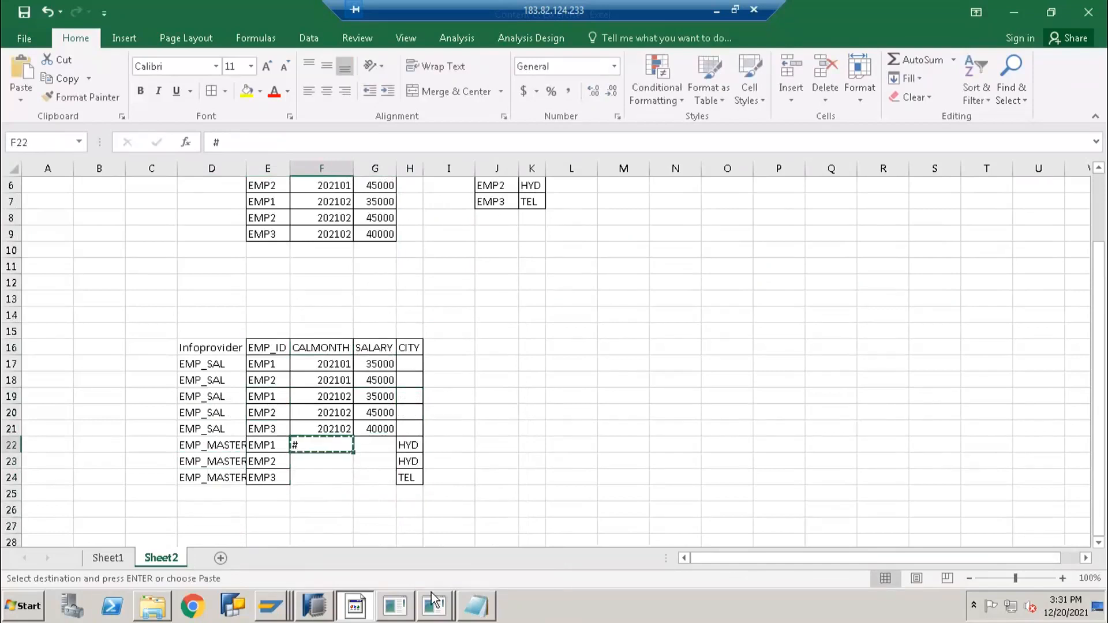
pyautogui.press('Right')
pyautogui.hotkey('ctrl', 'v')
pyautogui.press('Down')
pyautogui.press('Left')
pyautogui.hotkey('ctrl', 'v')
pyautogui.press('Right')
pyautogui.hotkey('ctrl', 'v')
pyautogui.press('Down')
pyautogui.press('Left')
pyautogui.hotkey('ctrl', 'v')
pyautogui.press('Right')
pyautogui.hotkey('ctrl', 'v')
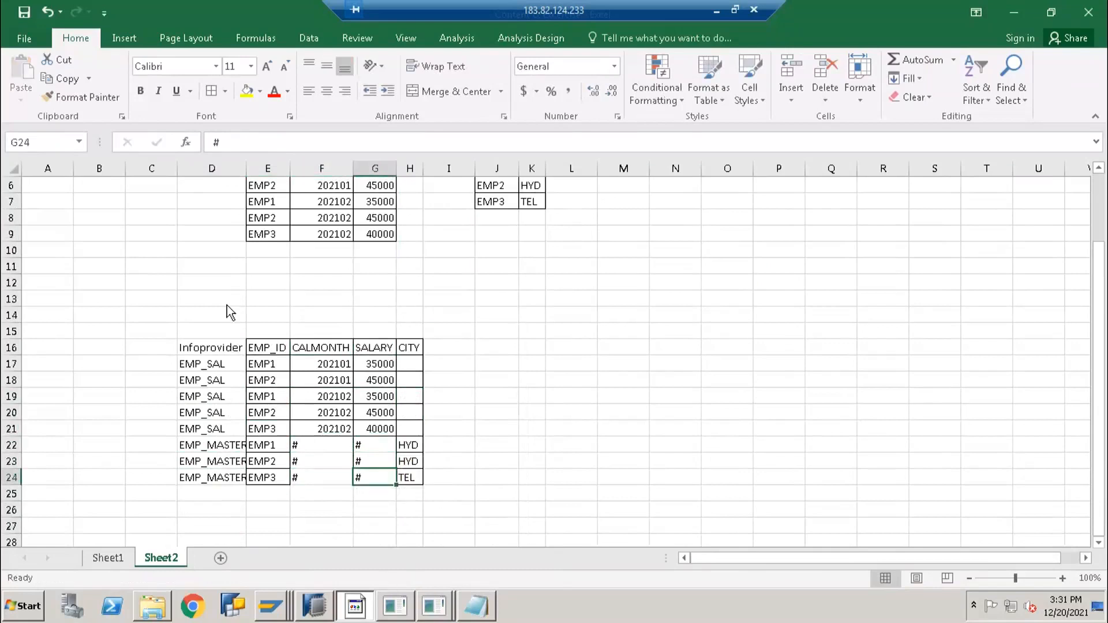
# Fill # into the CITY cells H17:H21 of the five EMP_SAL rows
pyautogui.click(268, 349)
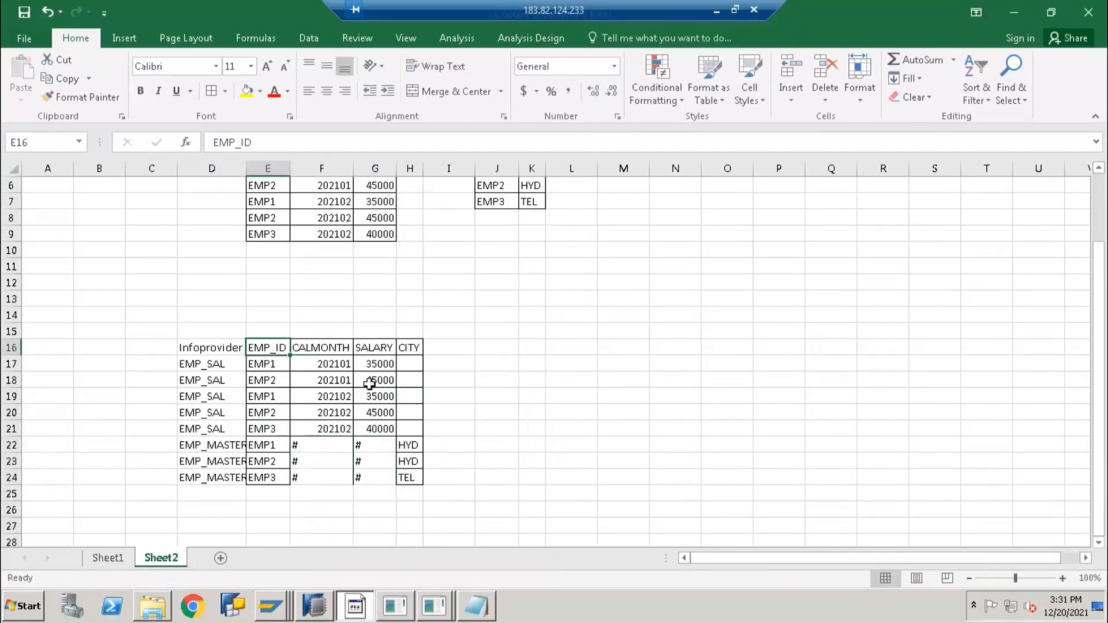
pyautogui.click(205, 363)
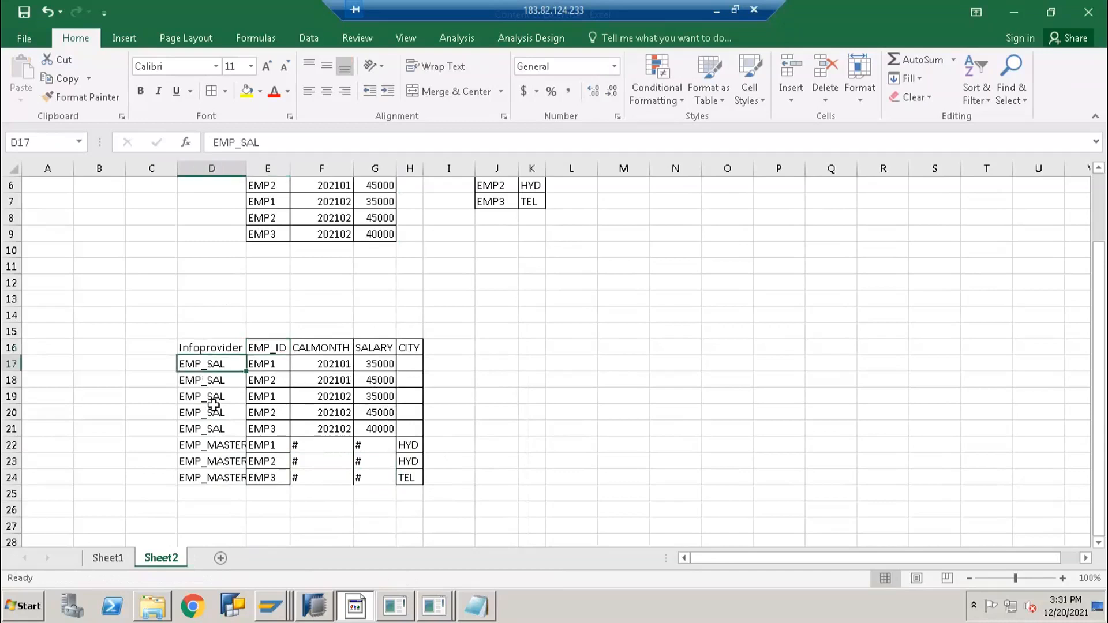
pyautogui.hotkey('shift', 'Down')
pyautogui.hotkey('shift', 'Down')
pyautogui.hotkey('shift', 'Down')
pyautogui.hotkey('shift', 'Down')
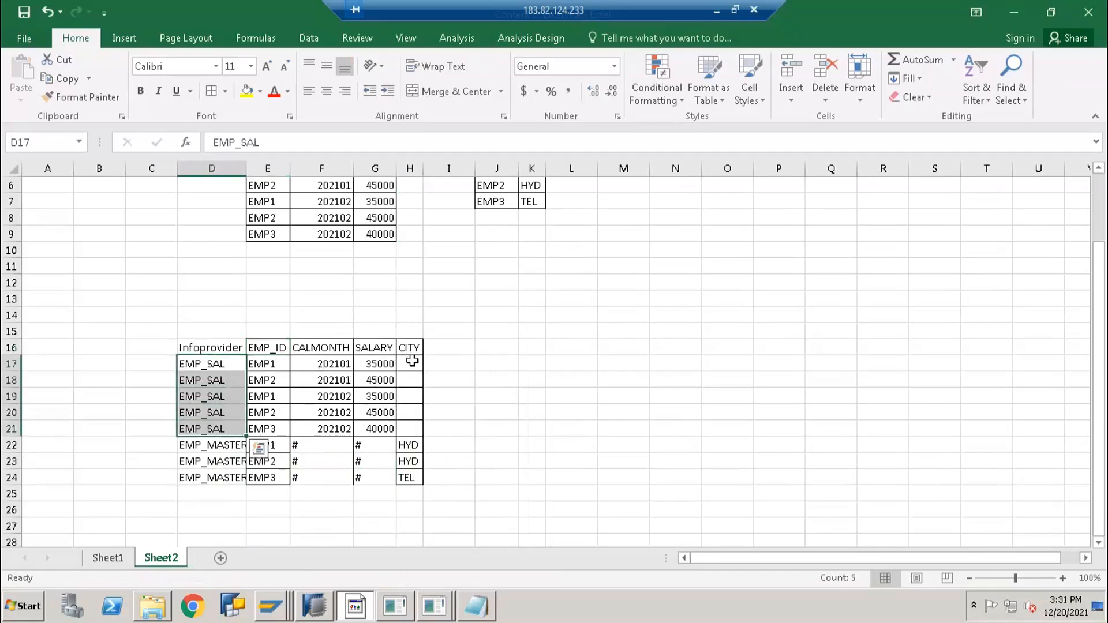
pyautogui.click(363, 447)
pyautogui.hotkey('ctrl', 'c')
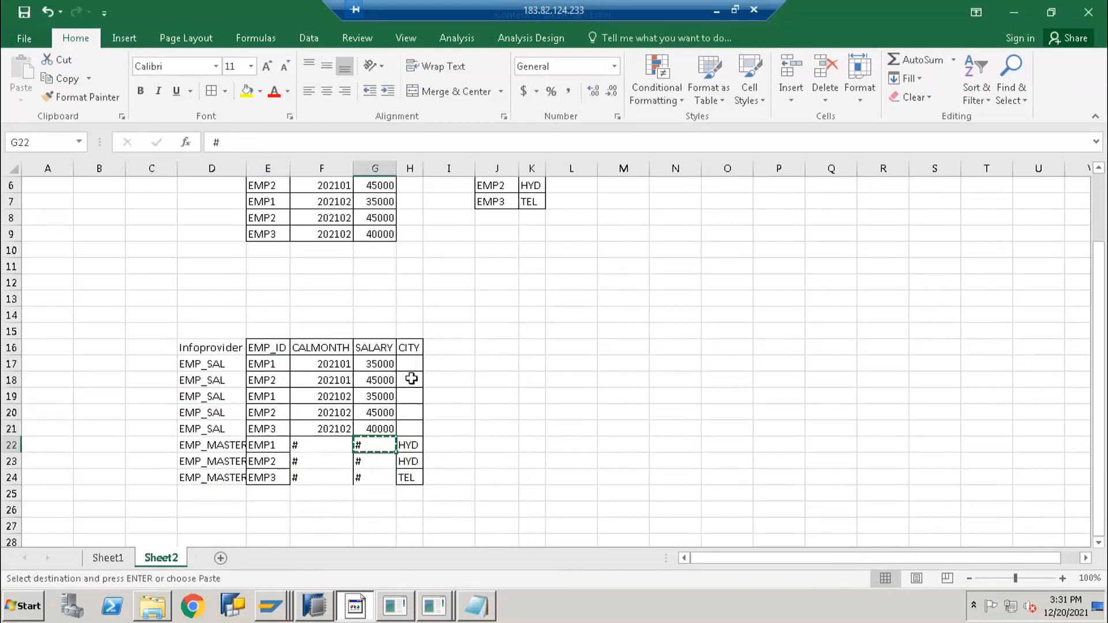
pyautogui.click(411, 362)
pyautogui.hotkey('ctrl', 'v')
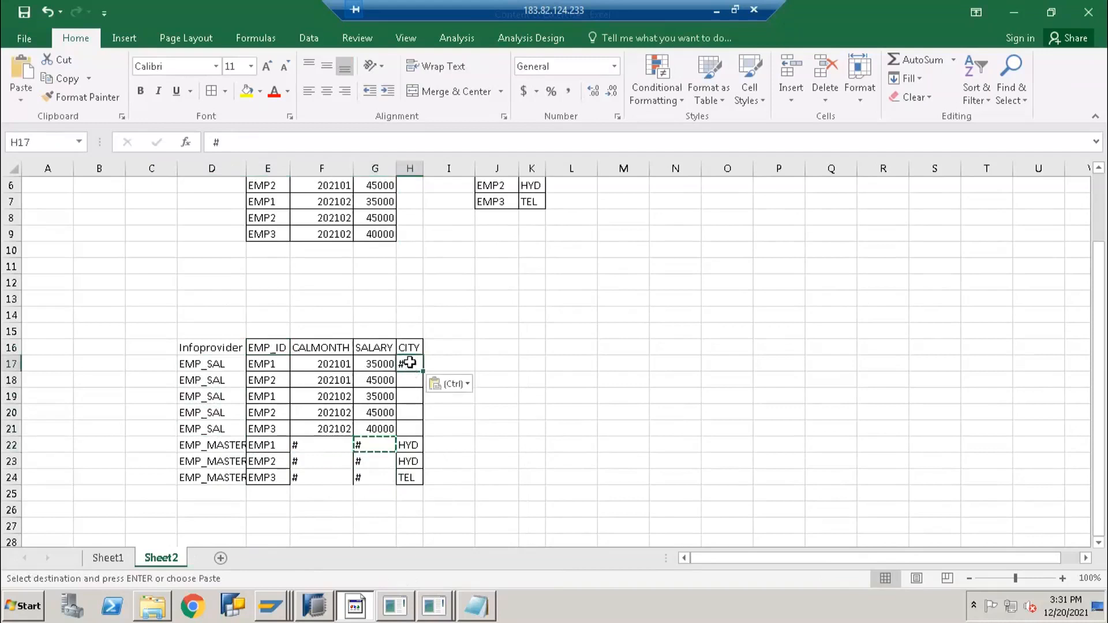
pyautogui.hotkey('ctrl', 'c')
pyautogui.moveTo(410, 380); pyautogui.dragTo(413, 434)
pyautogui.hotkey('ctrl', 'v')
pyautogui.press('Escape')
pyautogui.click(285, 448)
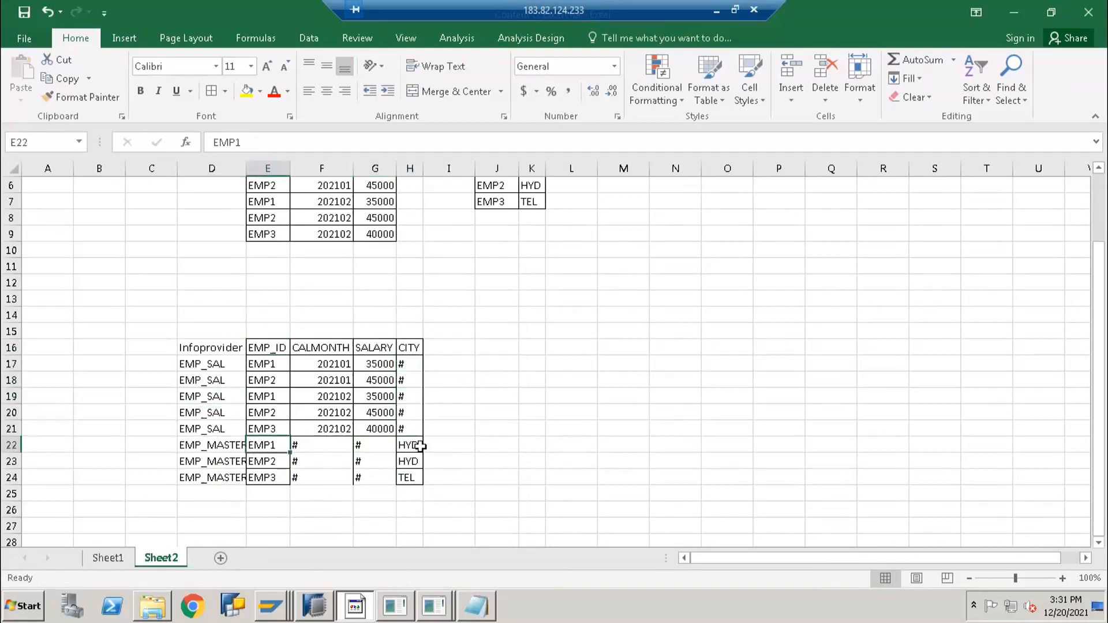
# Compare the # placeholders and EMP_ID columns, then select the salary table E4:G9
pyautogui.click(413, 449)
pyautogui.moveTo(326, 446); pyautogui.dragTo(372, 447)
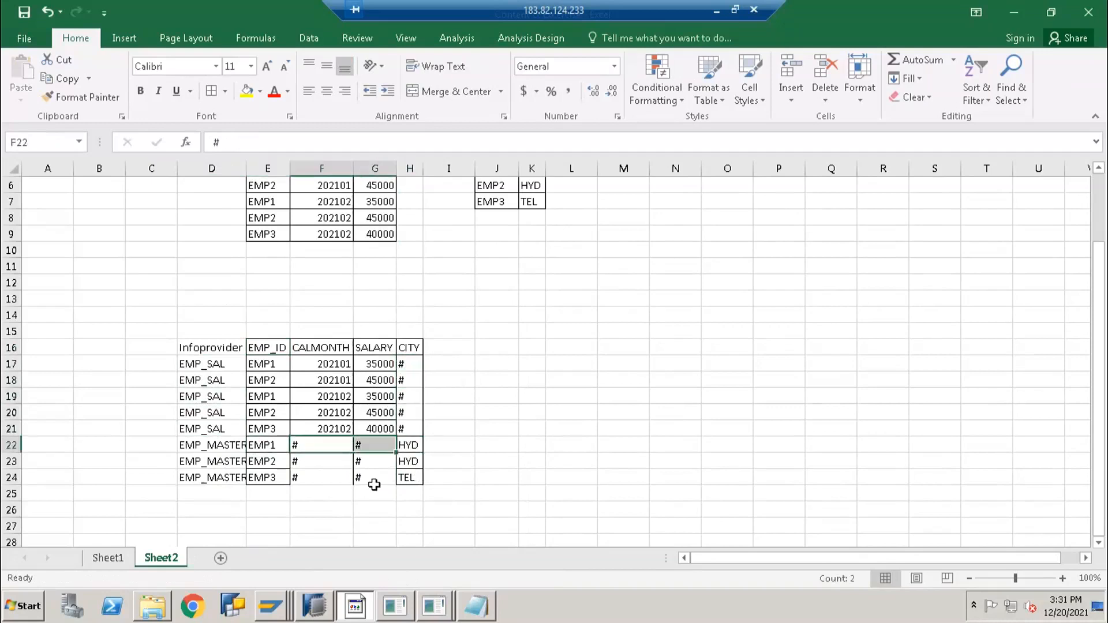
pyautogui.moveTo(374, 485); pyautogui.dragTo(371, 477)
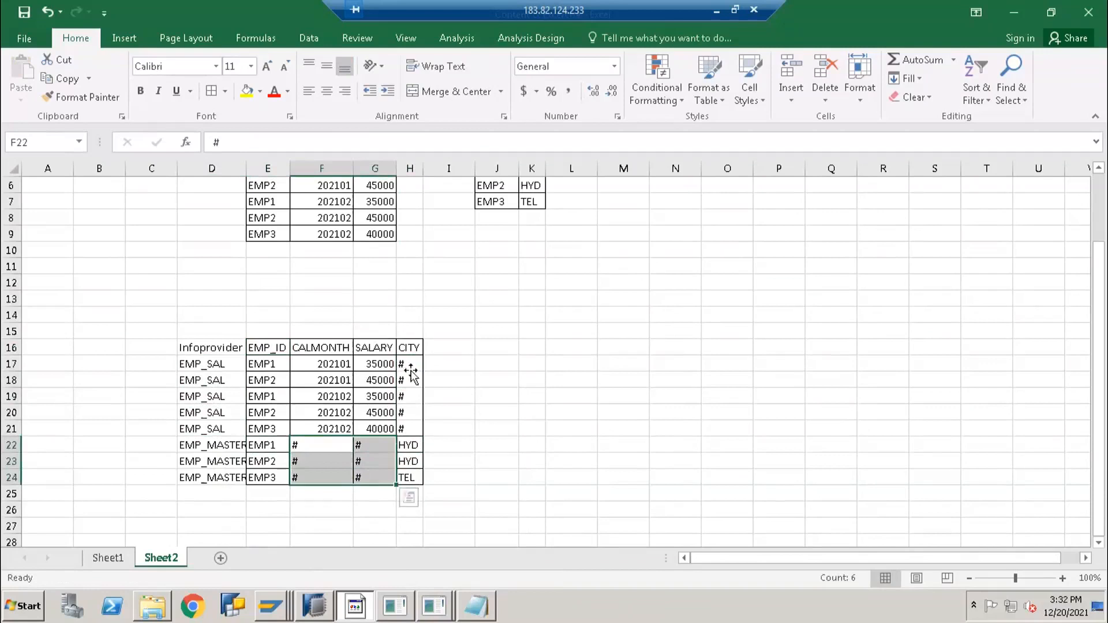
pyautogui.click(409, 367)
pyautogui.scroll(2, 408, 496)
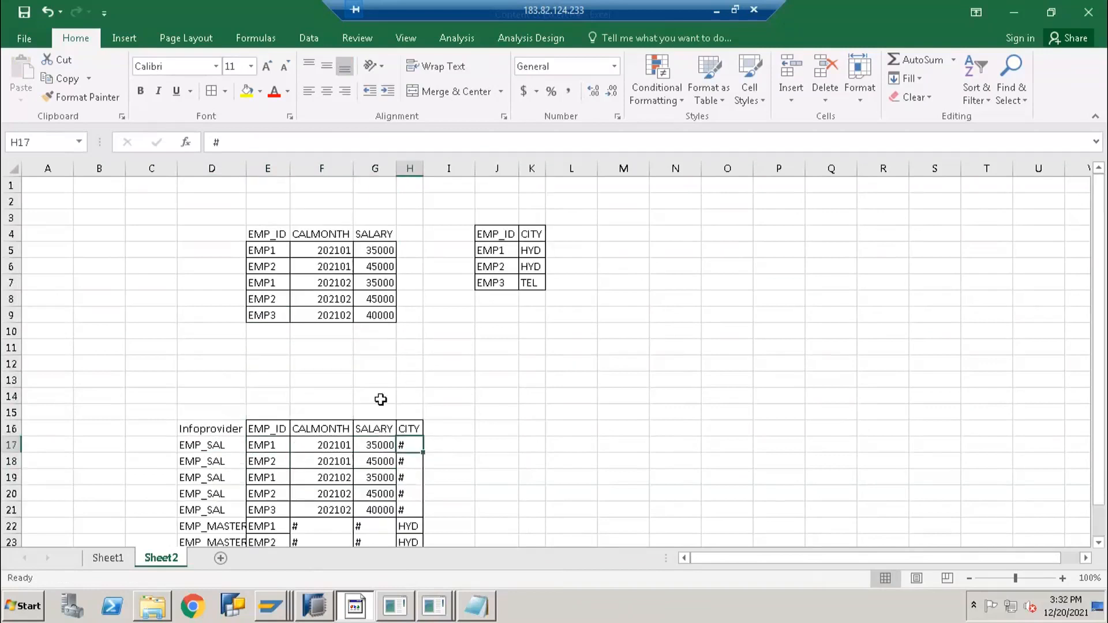
pyautogui.scroll(-1, 505, 351)
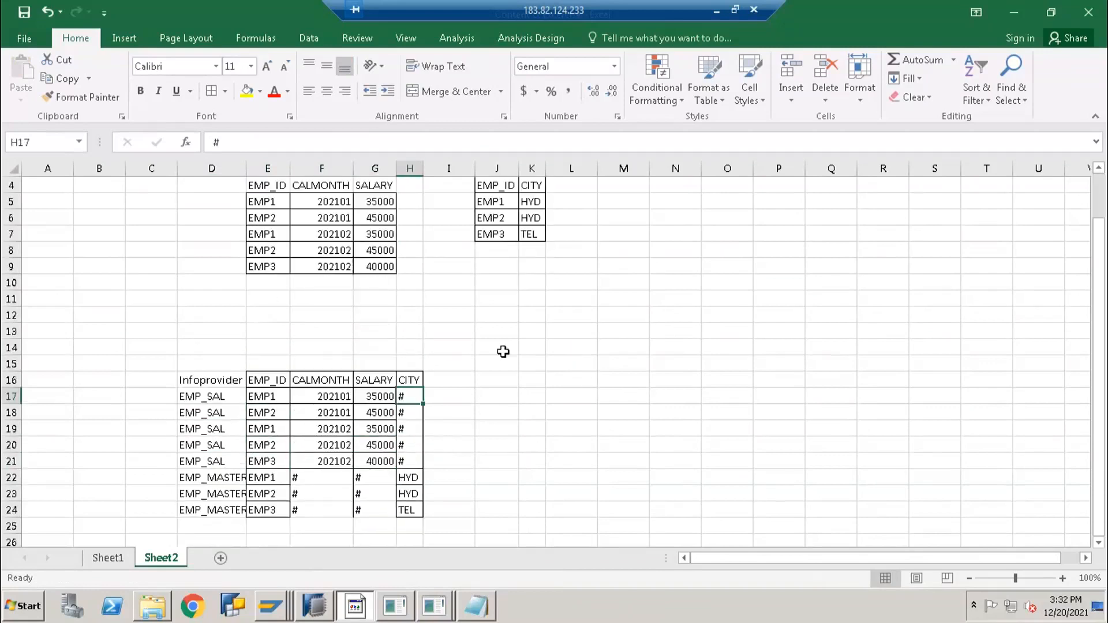
pyautogui.scroll(1, 502, 310)
pyautogui.moveTo(263, 220); pyautogui.dragTo(265, 315)
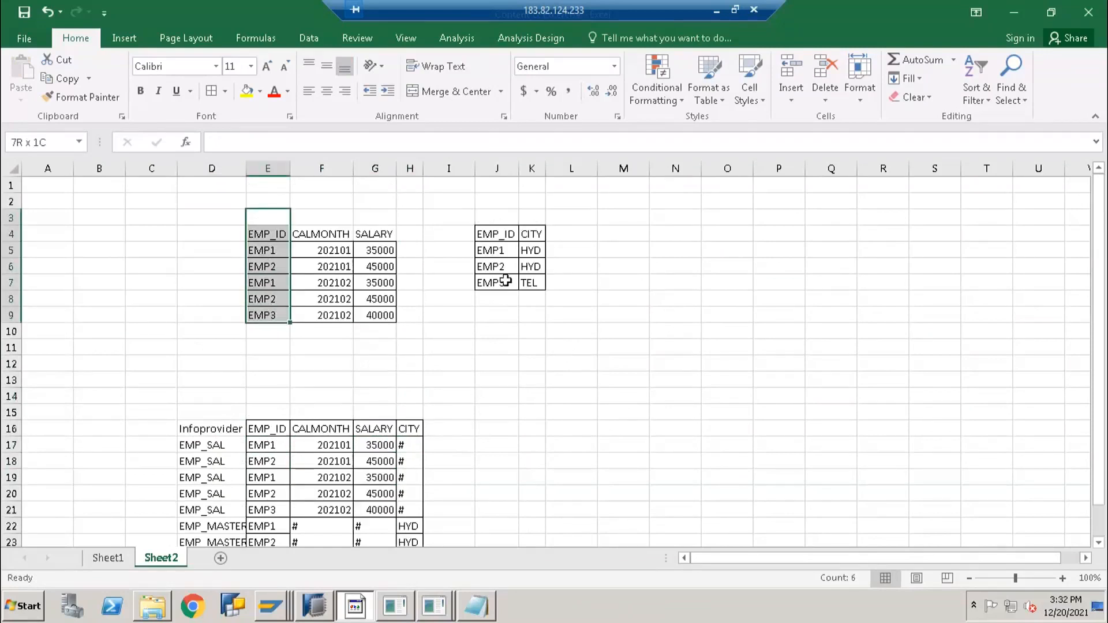
pyautogui.keyDown('ctrl'); pyautogui.click(500, 217); pyautogui.keyUp('ctrl')
pyautogui.moveTo(491, 278); pyautogui.dragTo(490, 282)
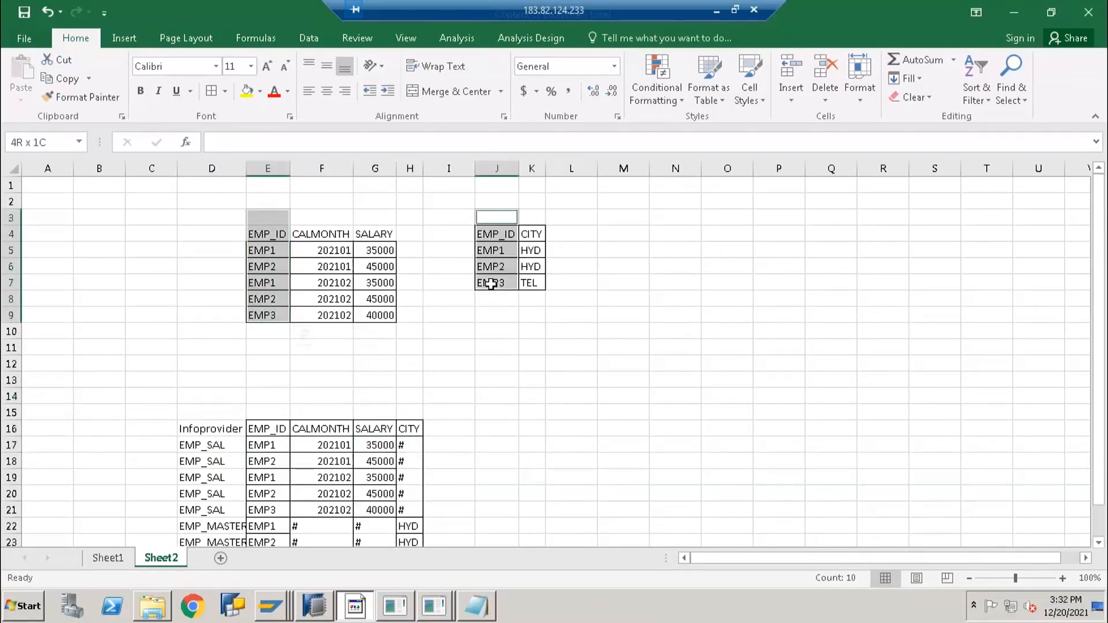
pyautogui.click(487, 359)
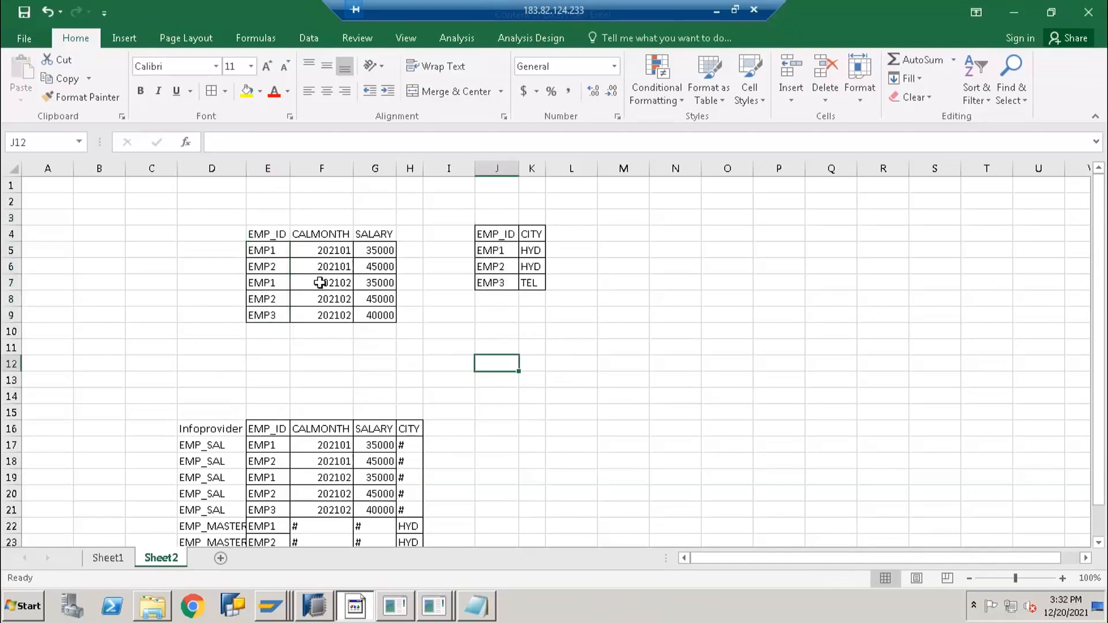
pyautogui.moveTo(265, 230); pyautogui.dragTo(382, 321)
# Paste a copy of the salary table at K16 beside the union table
pyautogui.hotkey('ctrl', 'c')
pyautogui.click(531, 434)
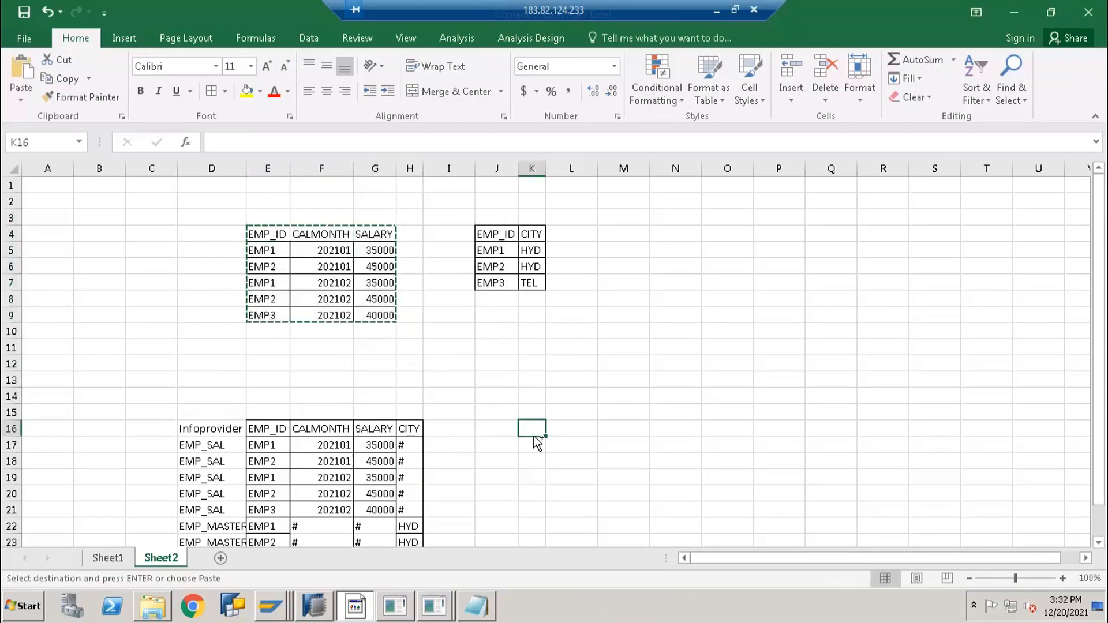
pyautogui.hotkey('ctrl', 'v')
pyautogui.click(584, 393)
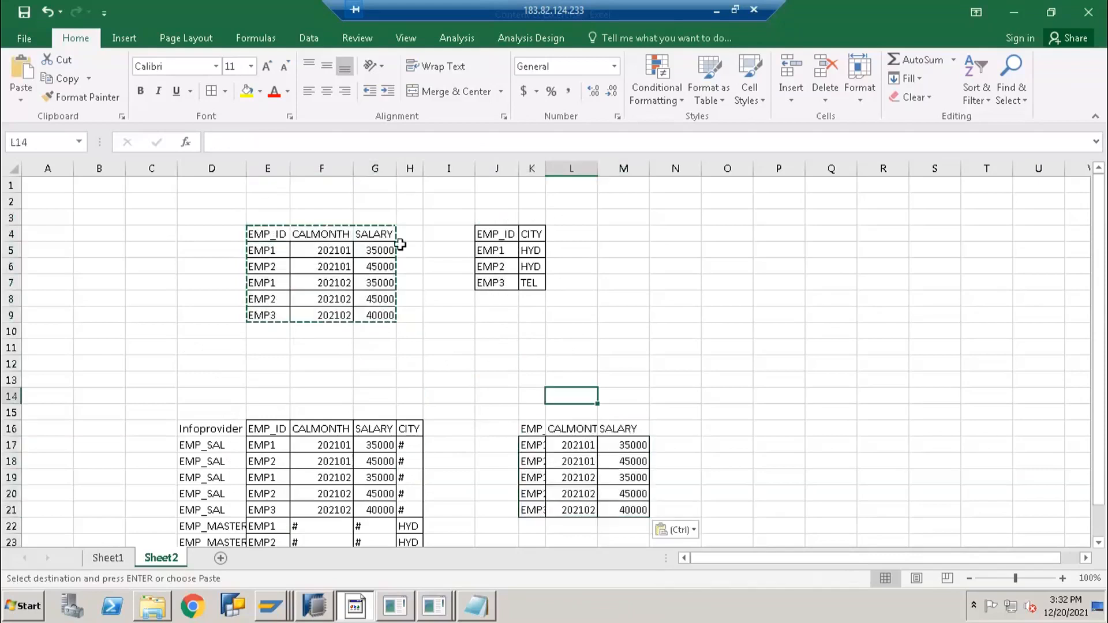
# Copy EMP1's city HYD from the master table into N17 and widen column K
pyautogui.click(294, 252)
pyautogui.click(489, 250)
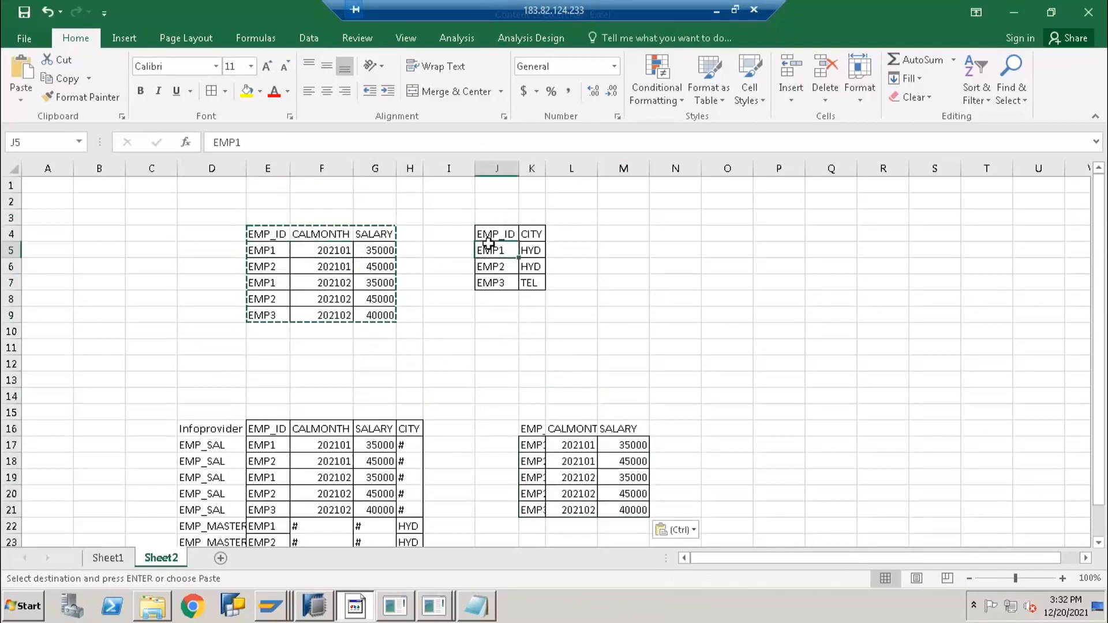
pyautogui.click(260, 252)
pyautogui.click(499, 253)
pyautogui.click(531, 253)
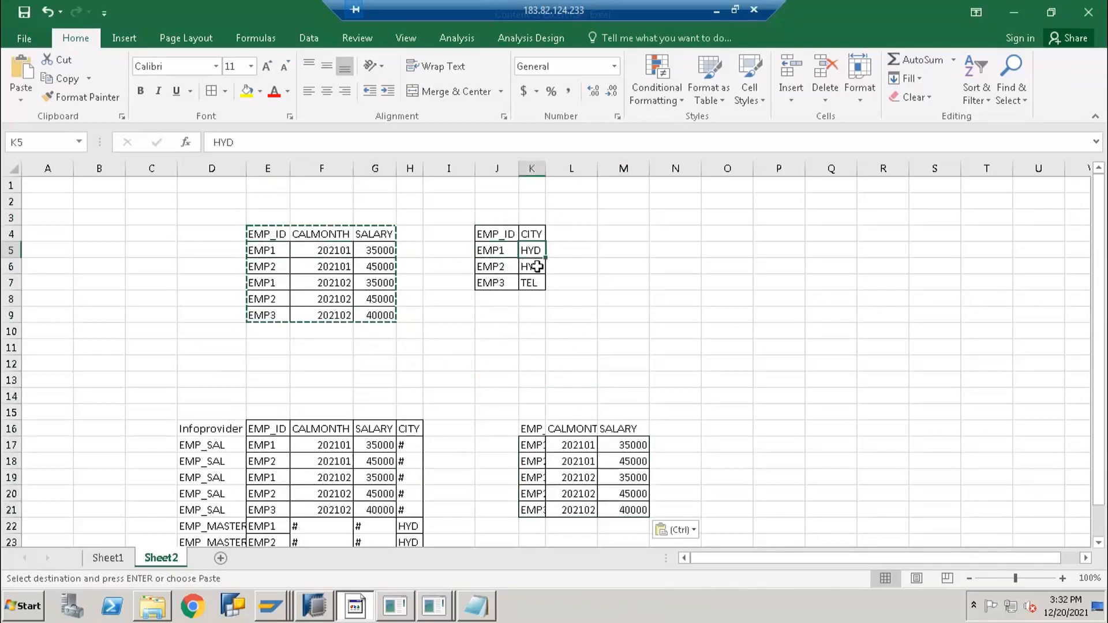
pyautogui.hotkey('ctrl', 'c')
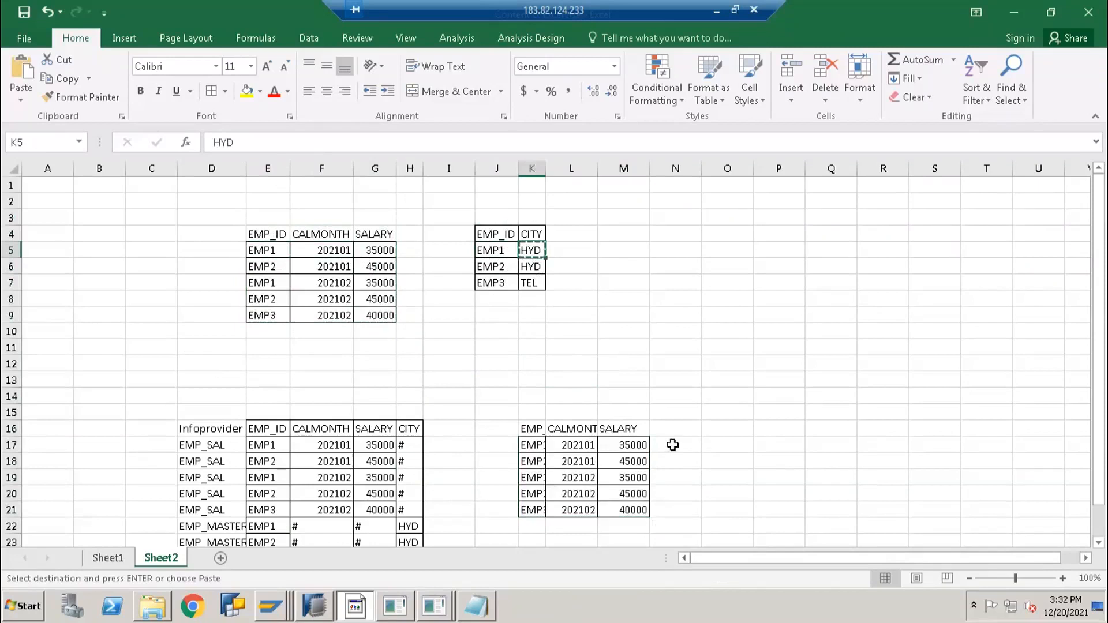
pyautogui.click(668, 449)
pyautogui.hotkey('ctrl', 'v')
pyautogui.doubleClick(546, 168)
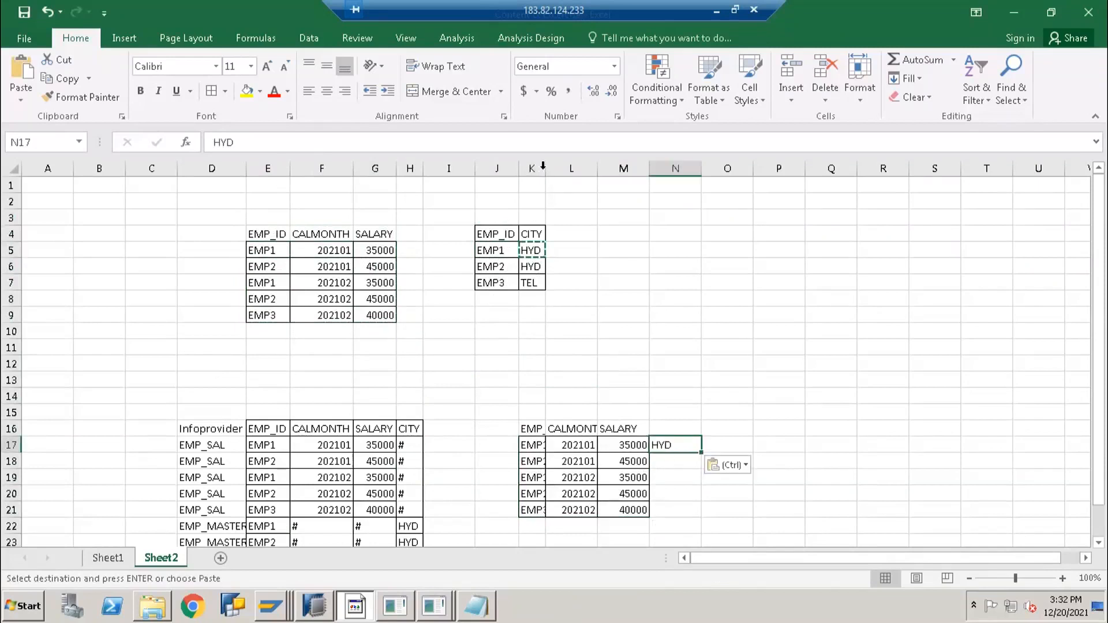
# Copy EMP2's city HYD from the master table into N18
pyautogui.click(270, 257)
pyautogui.click(499, 266)
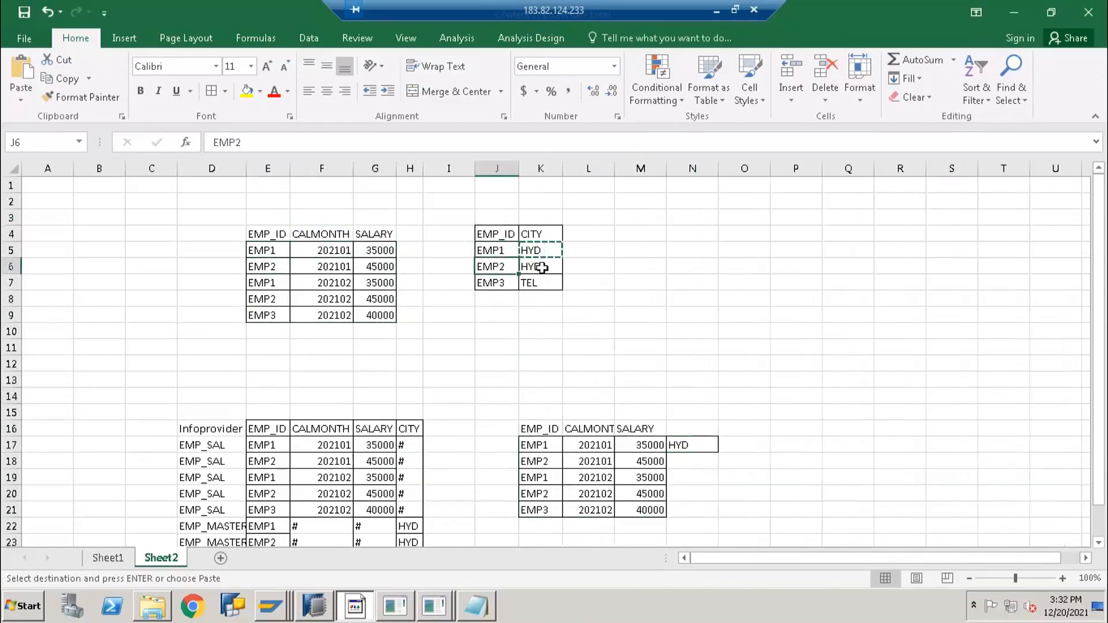
pyautogui.click(541, 267)
pyautogui.hotkey('ctrl', 'c')
pyautogui.click(690, 464)
pyautogui.hotkey('ctrl', 'v')
# Copy the CITY header from H16 to N16
pyautogui.click(407, 429)
pyautogui.hotkey('ctrl', 'c')
pyautogui.click(677, 430)
pyautogui.hotkey('ctrl', 'v')
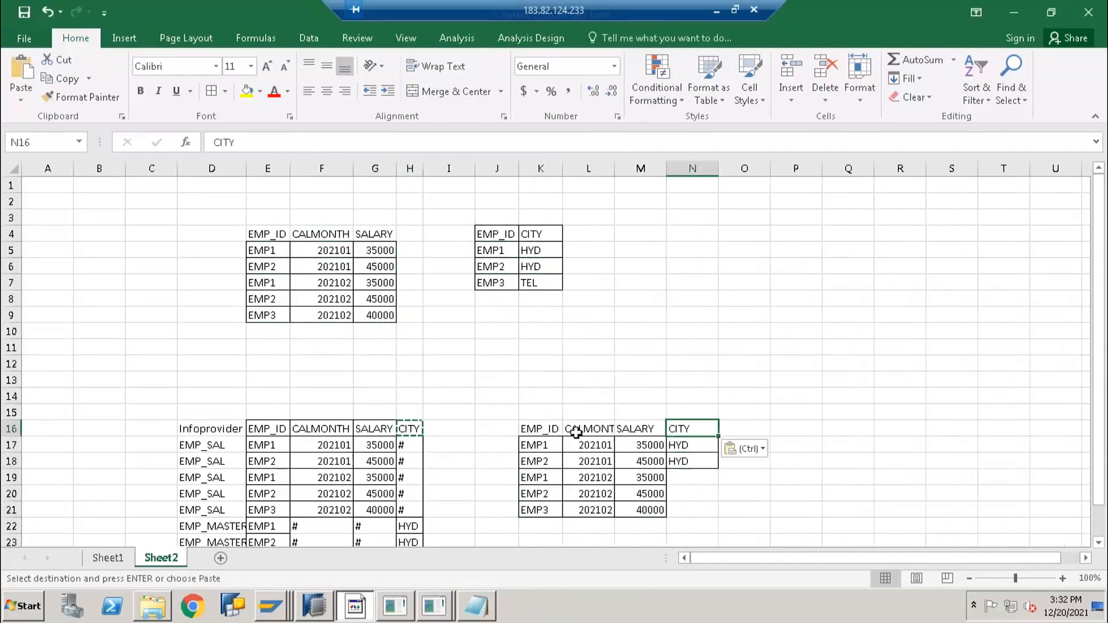
pyautogui.press('Escape')
# Compare the employee IDs and cities across the union, salary and master tables
pyautogui.scroll(-1, 261, 488)
pyautogui.moveTo(265, 397); pyautogui.dragTo(327, 502)
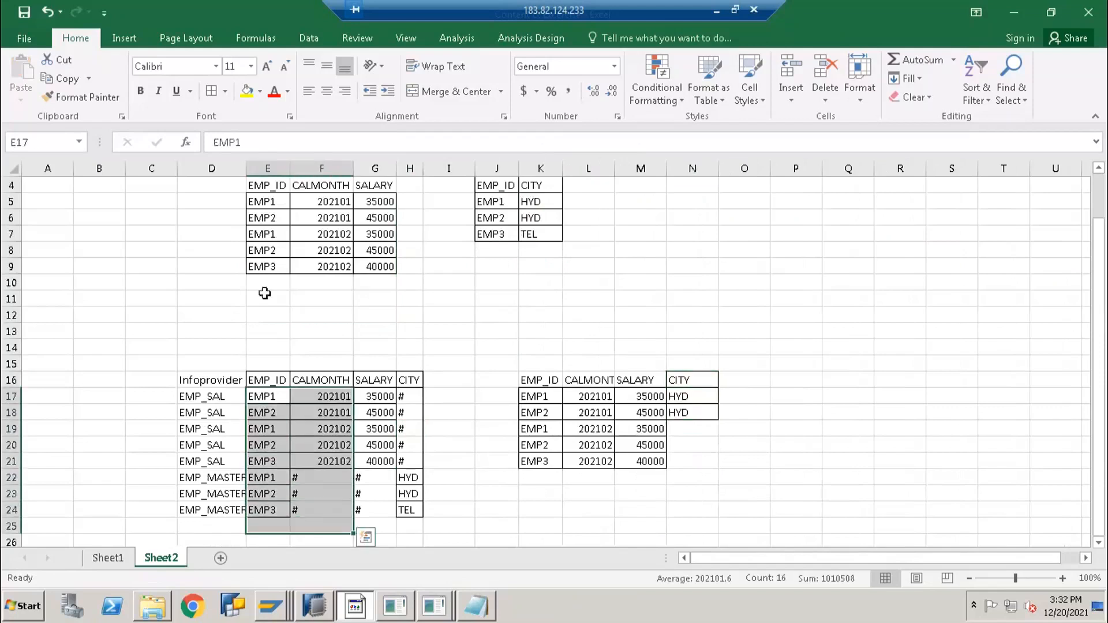
pyautogui.scroll(1, 266, 269)
pyautogui.moveTo(257, 237); pyautogui.dragTo(375, 333)
pyautogui.moveTo(470, 220); pyautogui.dragTo(594, 314)
pyautogui.moveTo(241, 388); pyautogui.dragTo(369, 495)
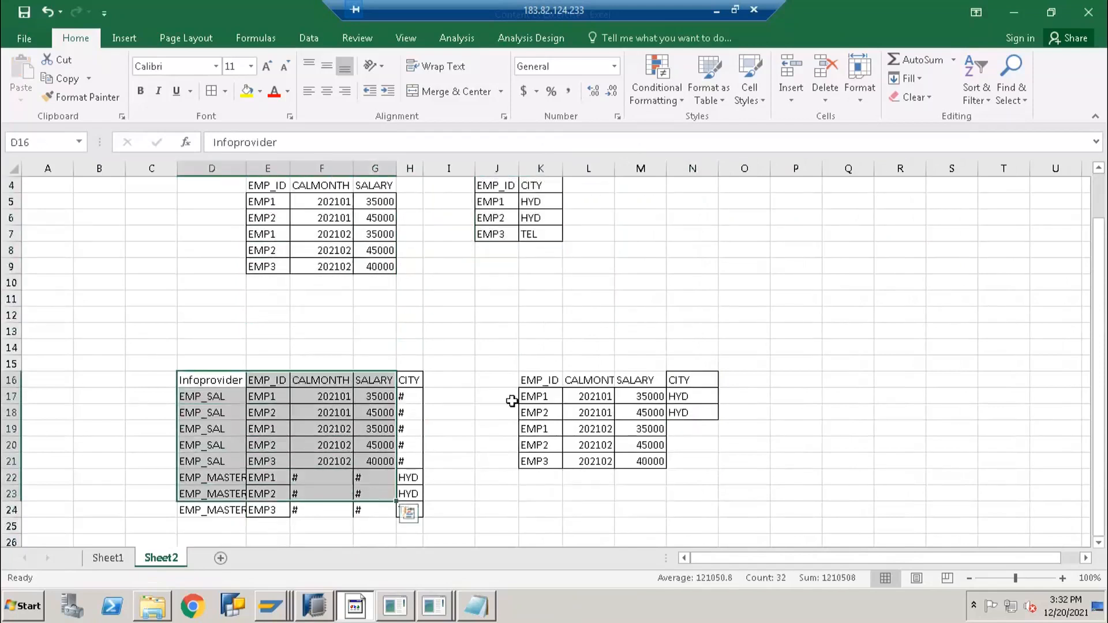
pyautogui.scroll(1, 323, 309)
pyautogui.click(548, 249)
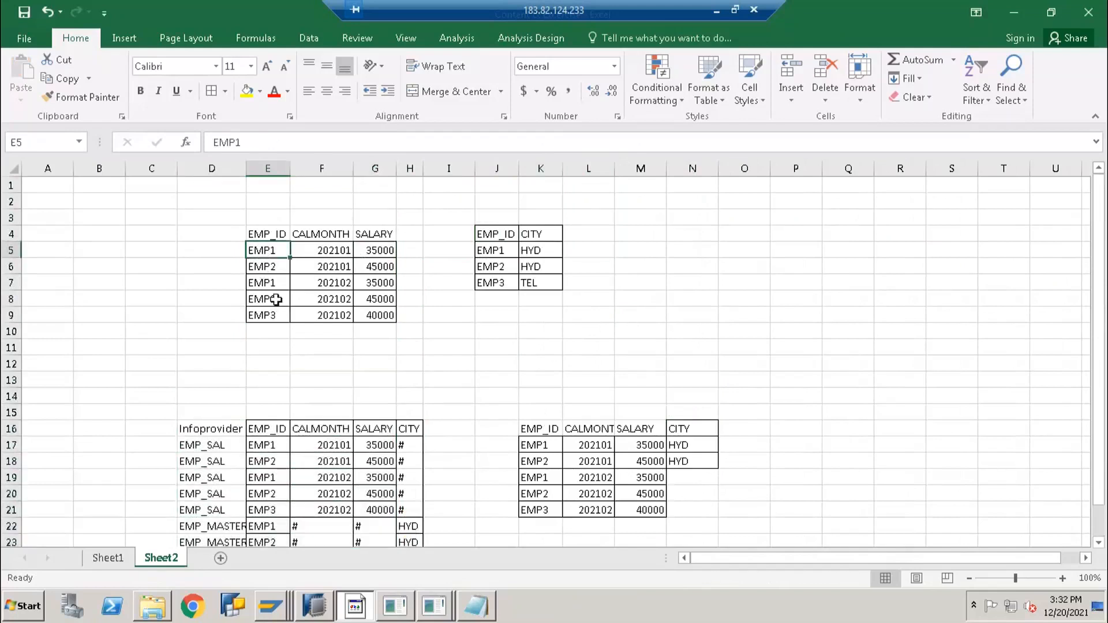
pyautogui.click(699, 481)
pyautogui.moveTo(267, 251); pyautogui.dragTo(353, 311)
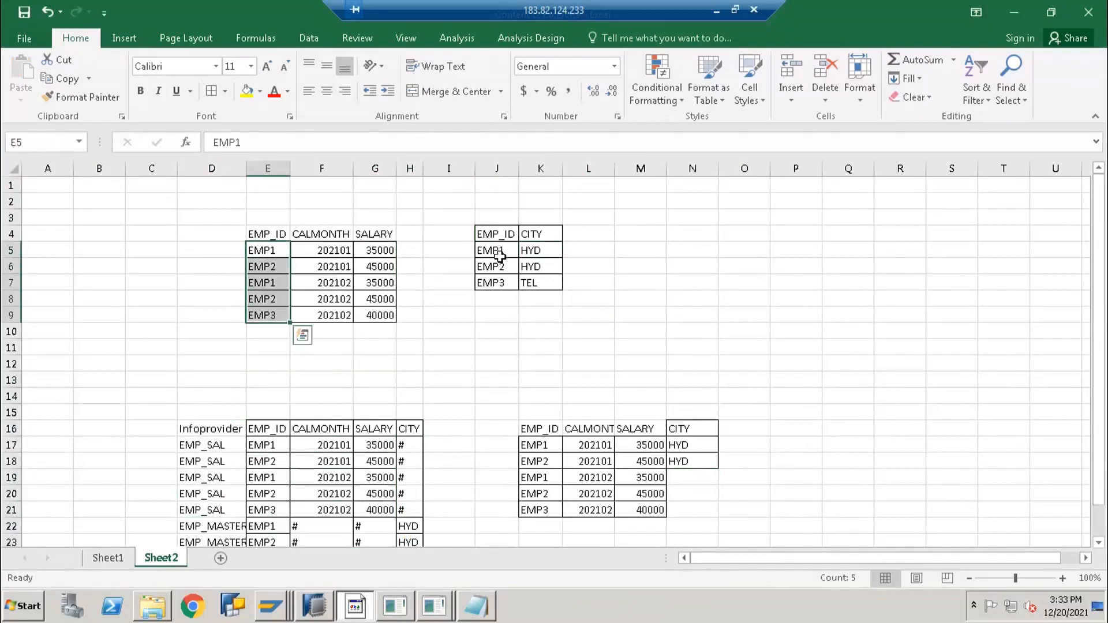
pyautogui.moveTo(500, 250); pyautogui.dragTo(502, 284)
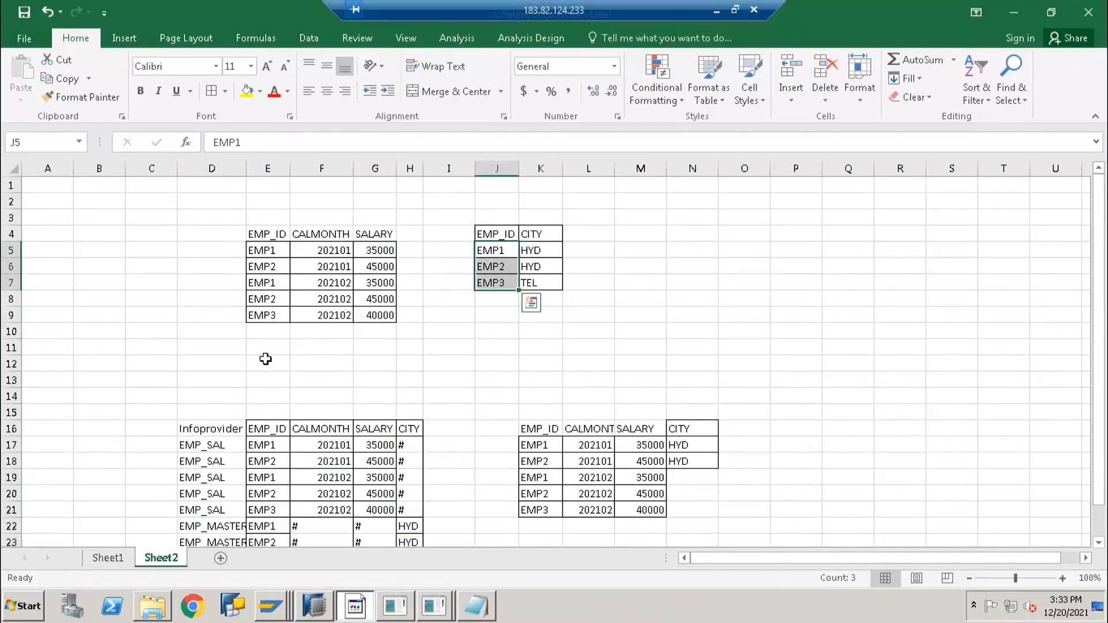
# Add an EMP4, 202102, 50000 row below the salary table
pyautogui.click(276, 336)
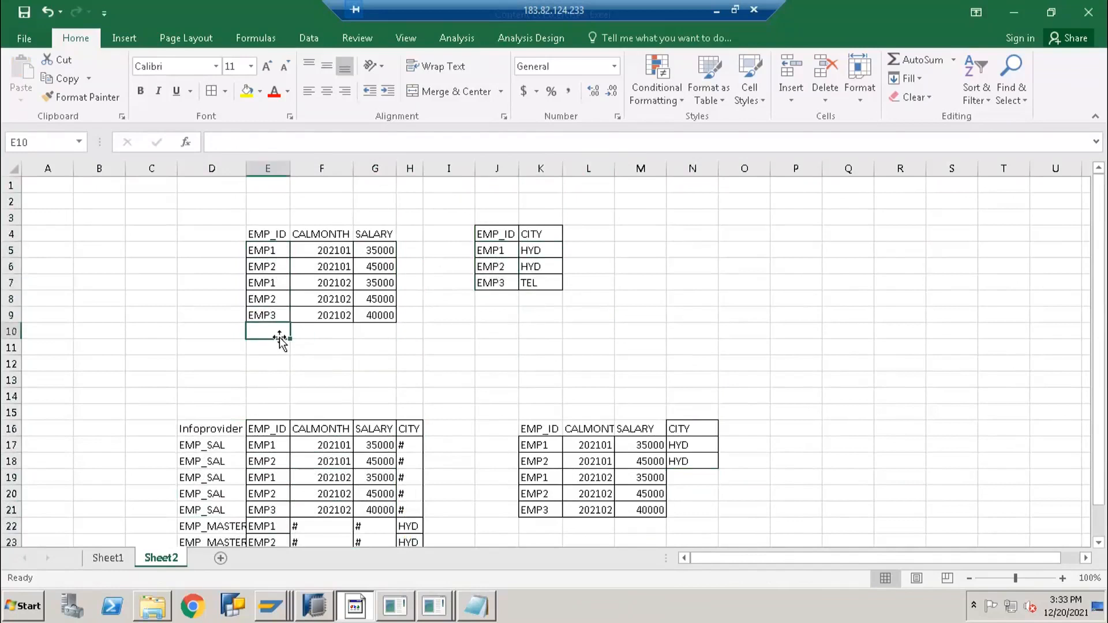
pyautogui.write('EMP4')
pyautogui.press('Tab')
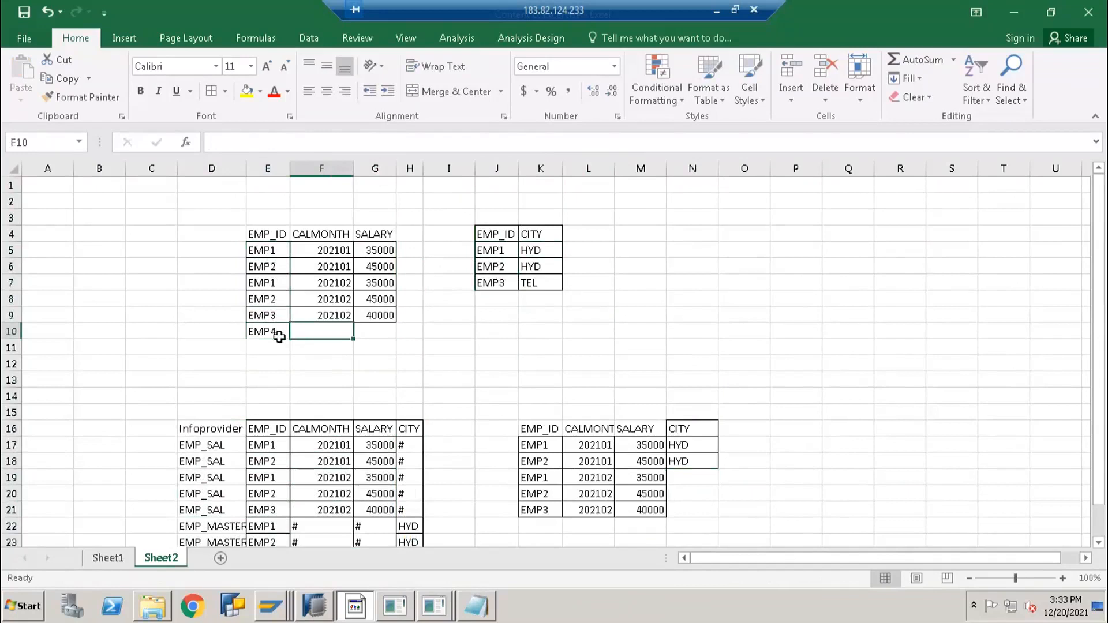
pyautogui.write('20210')
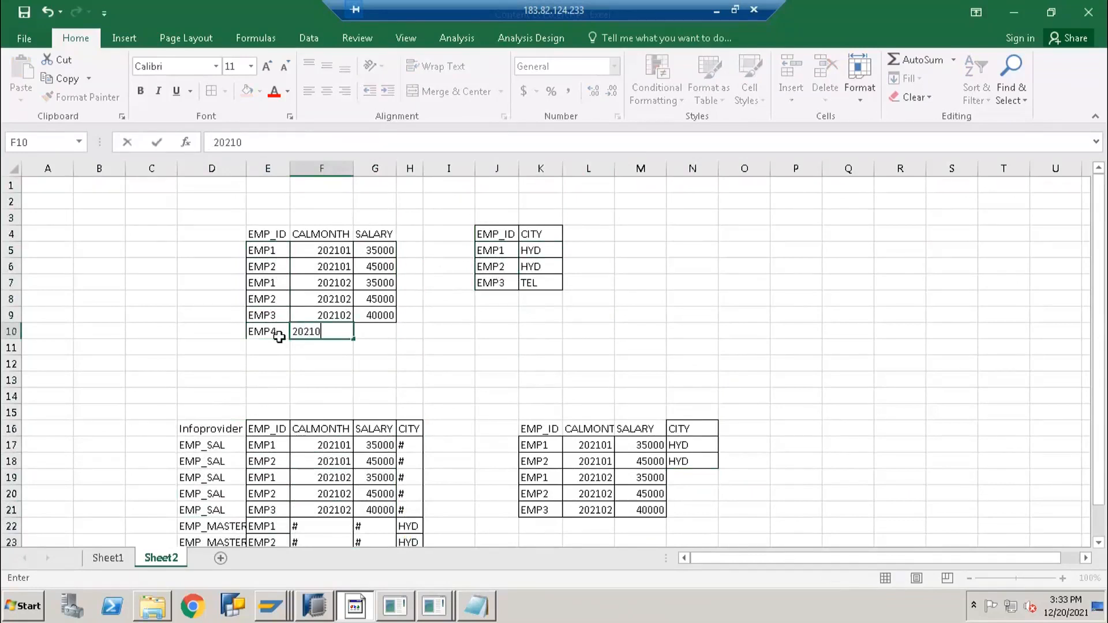
pyautogui.write('2')
pyautogui.press('Tab')
pyautogui.write('500')
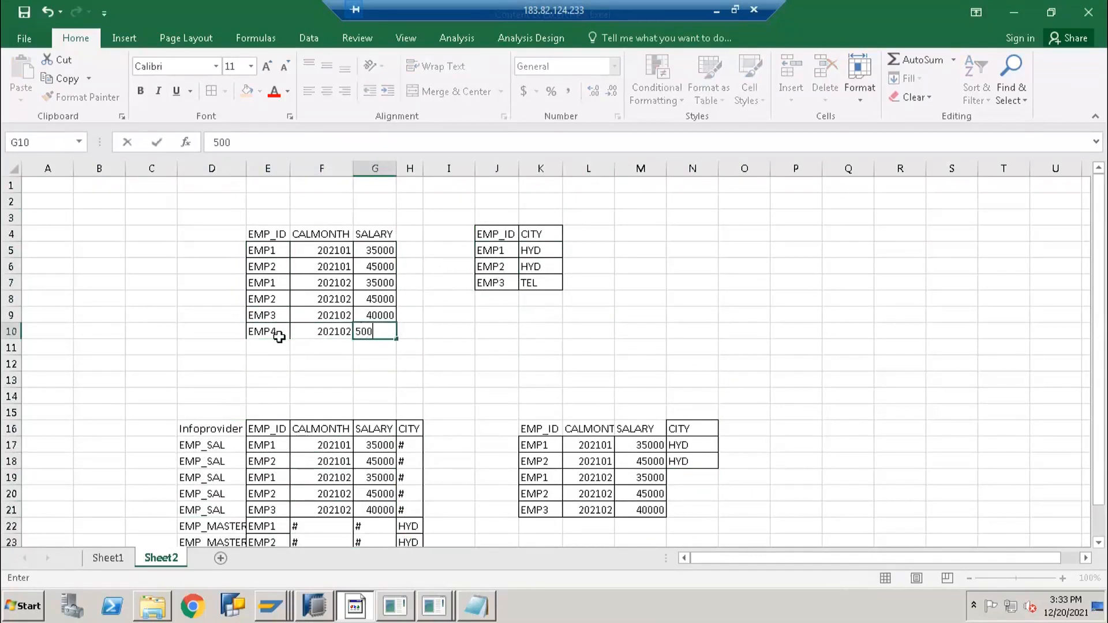
pyautogui.press('Tab')
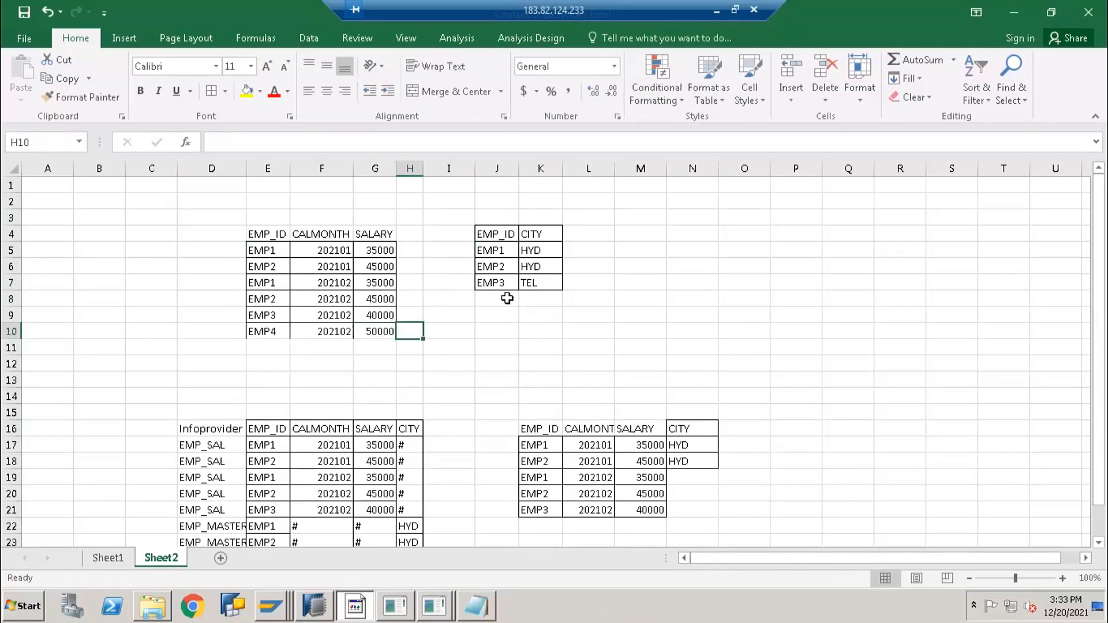
pyautogui.click(506, 298)
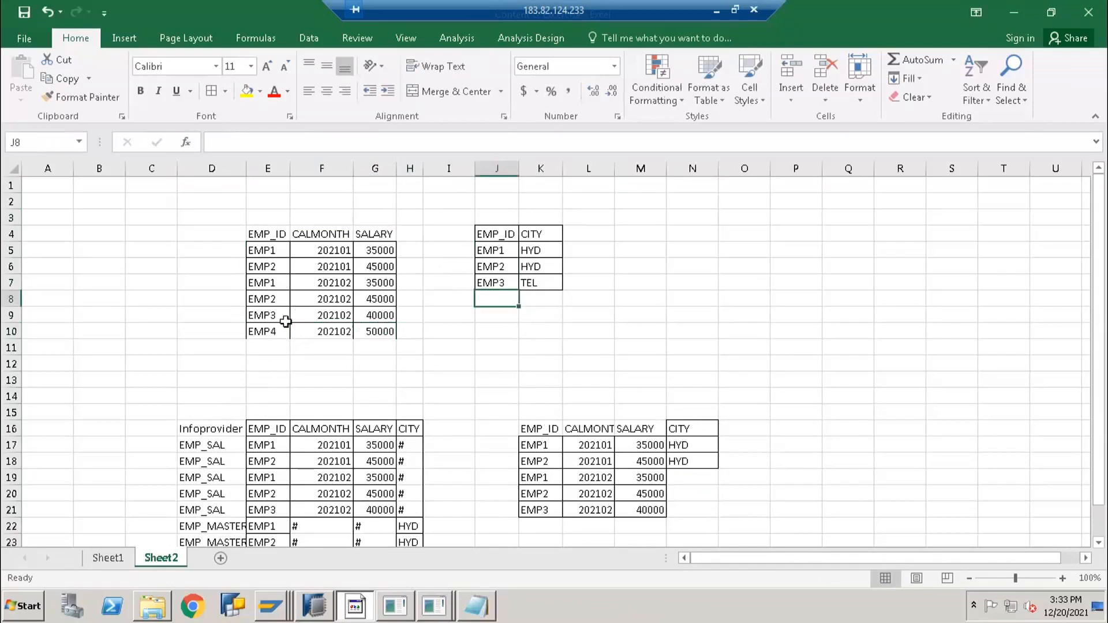
# Copy the EMP4 row into K22 of the result table and enter # as its city
pyautogui.moveTo(283, 332); pyautogui.dragTo(376, 345)
pyautogui.hotkey('ctrl', 'c')
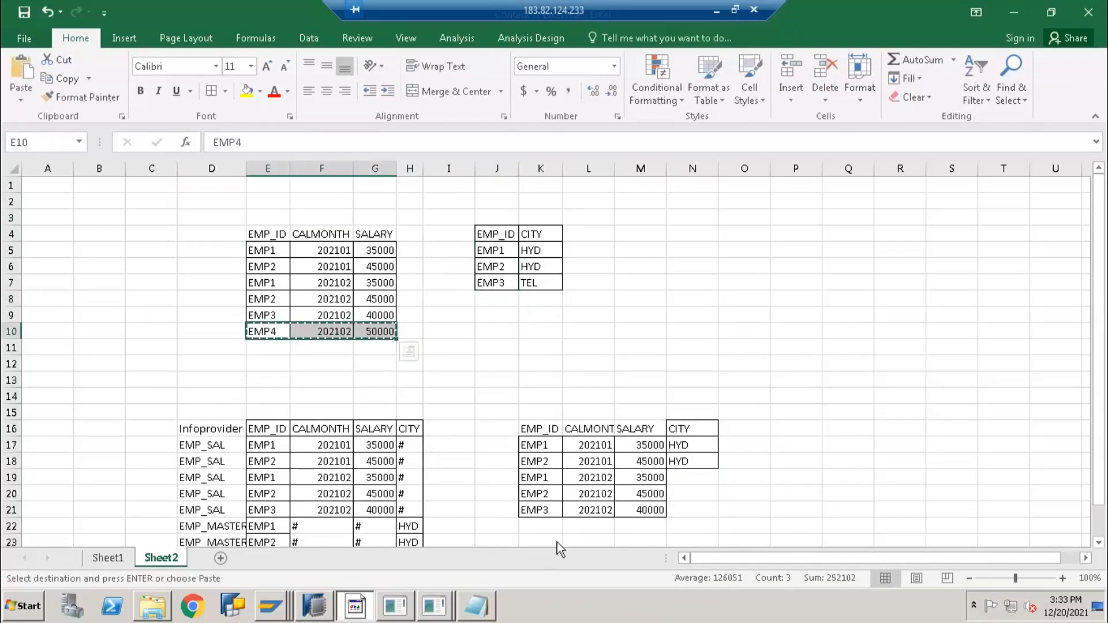
pyautogui.click(545, 526)
pyautogui.hotkey('ctrl', 'v')
pyautogui.press('Escape')
pyautogui.click(699, 520)
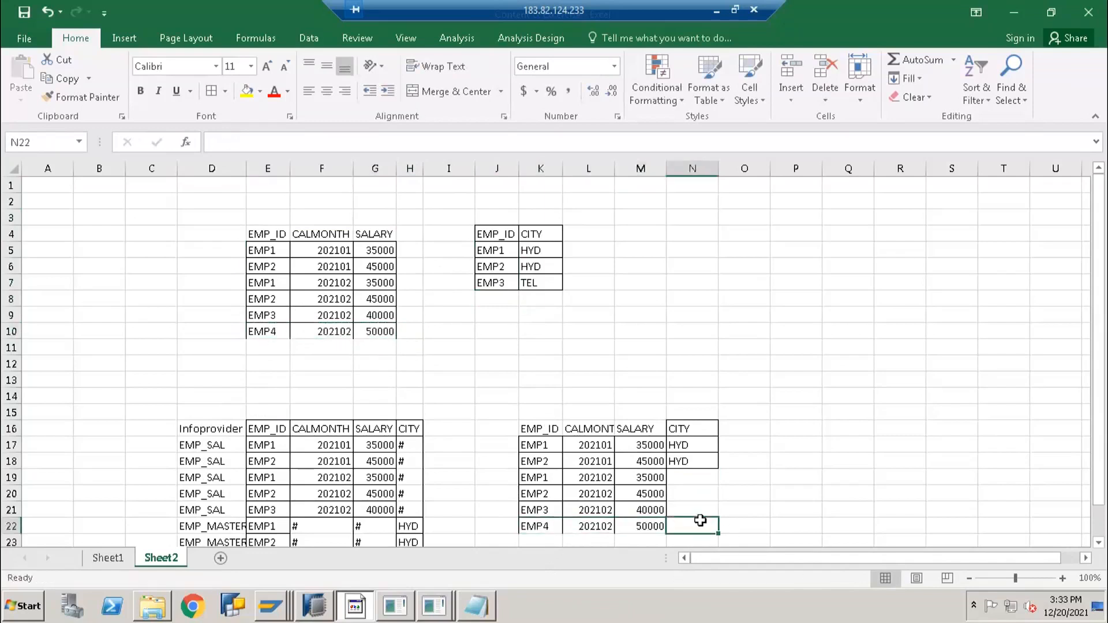
pyautogui.write('#')
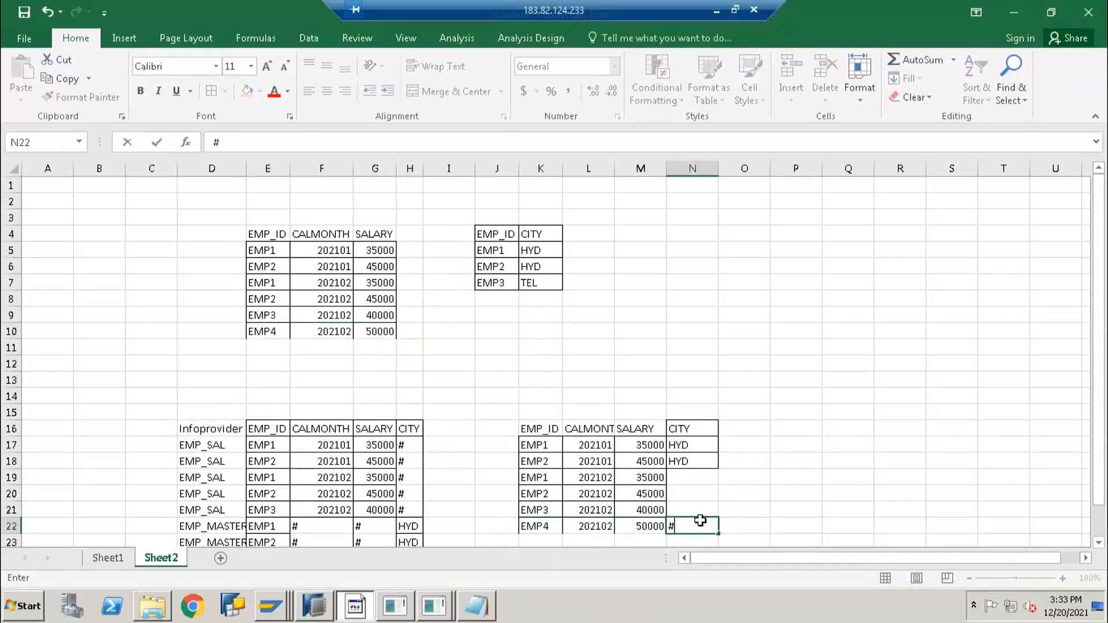
pyautogui.press('Return')
# Copy HYD into N19:N20 and enter TEL as EMP3's city in N21
pyautogui.moveTo(689, 428); pyautogui.dragTo(690, 446)
pyautogui.hotkey('ctrl', 'c')
pyautogui.click(689, 464)
pyautogui.hotkey('ctrl', 'v')
pyautogui.click(683, 497)
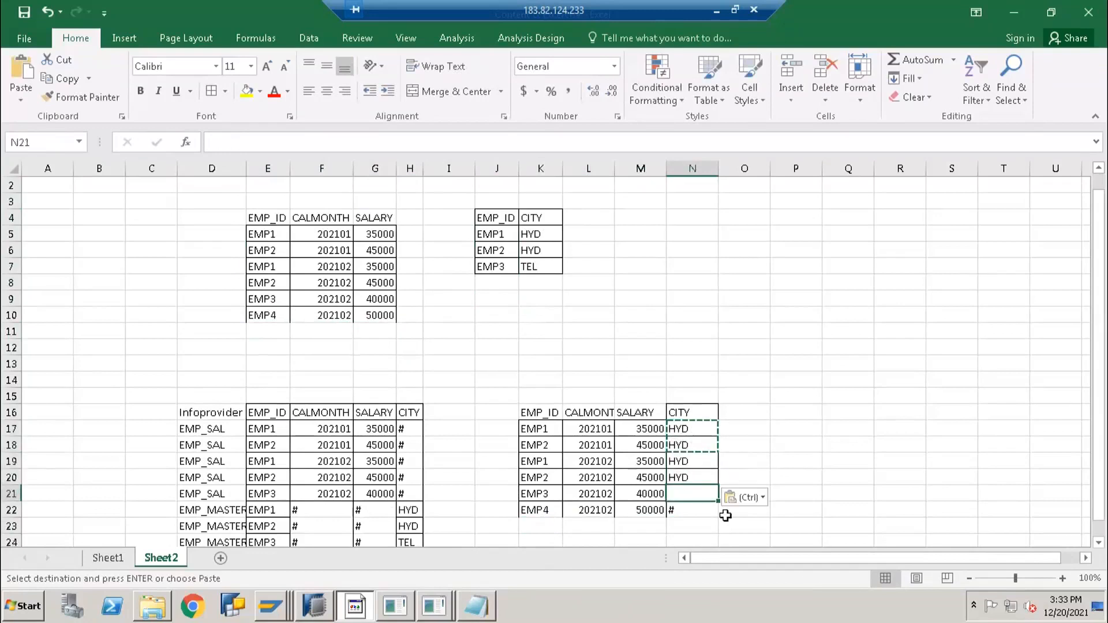
pyautogui.write('TEL')
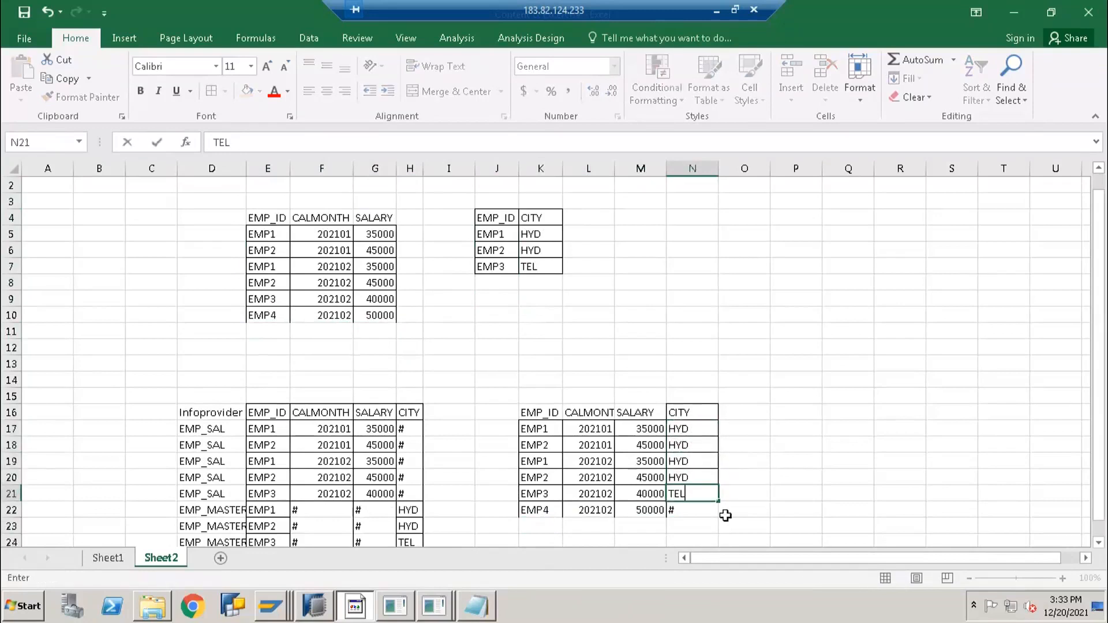
pyautogui.press('Return')
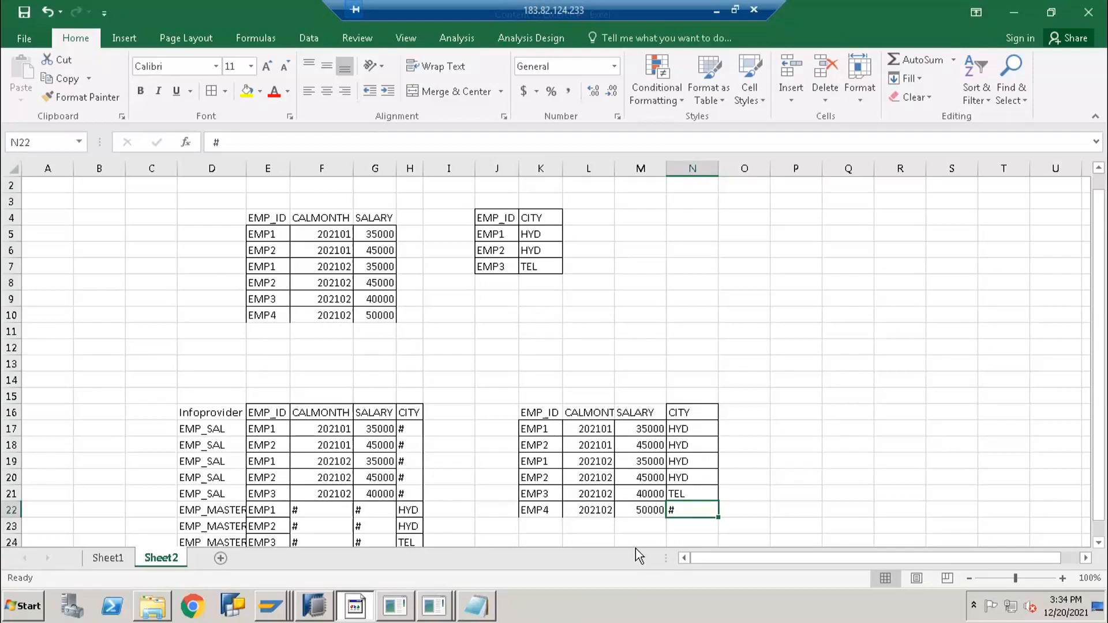
pyautogui.click(241, 434)
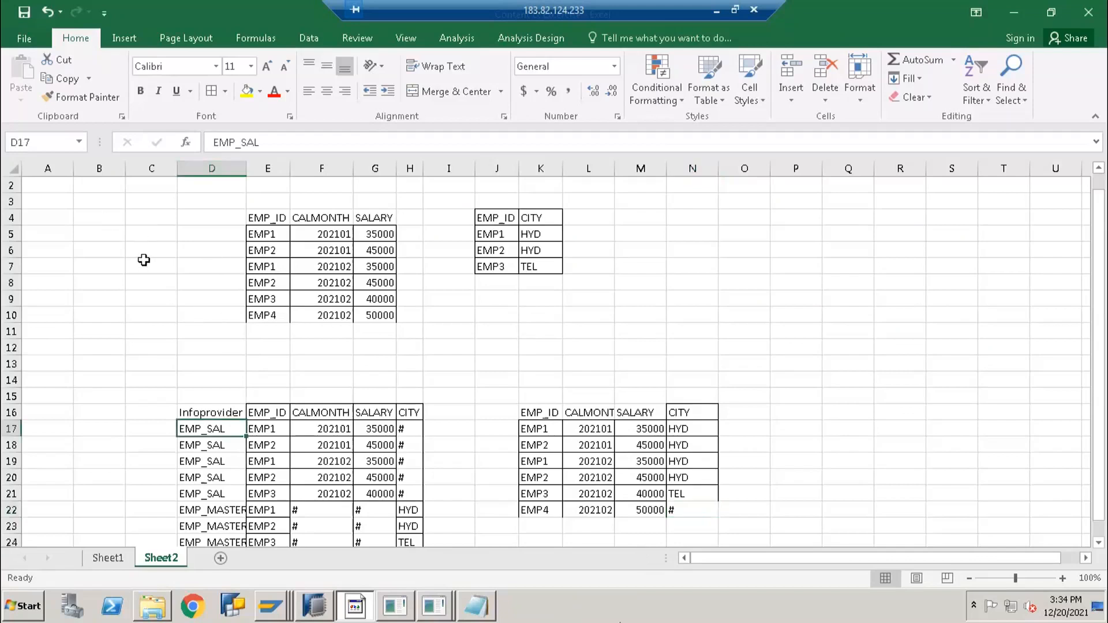
pyautogui.click(182, 241)
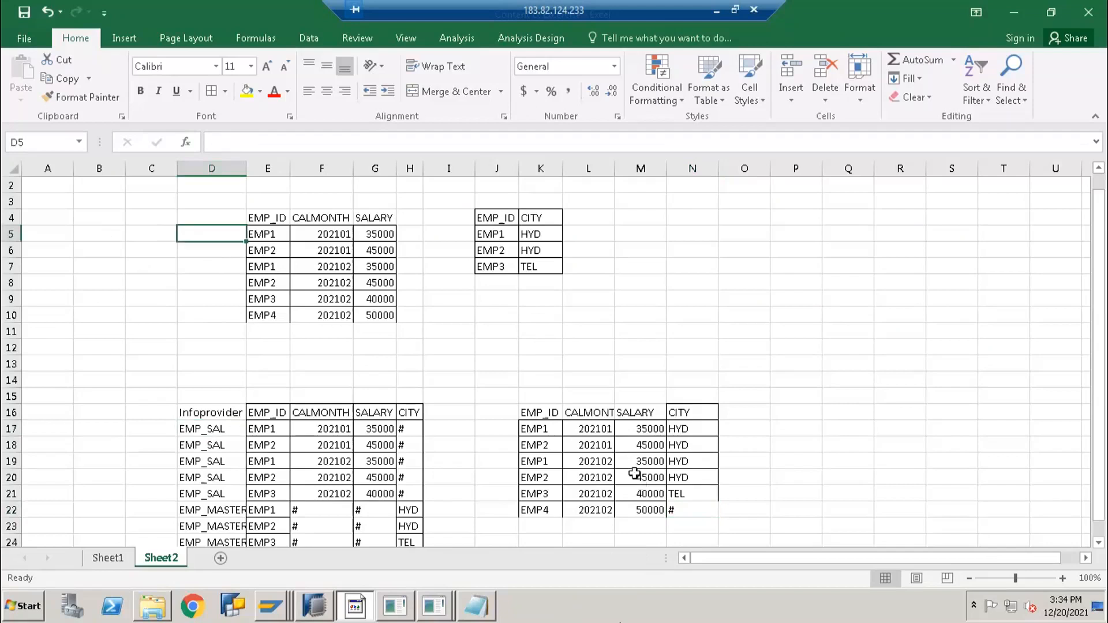
pyautogui.click(634, 474)
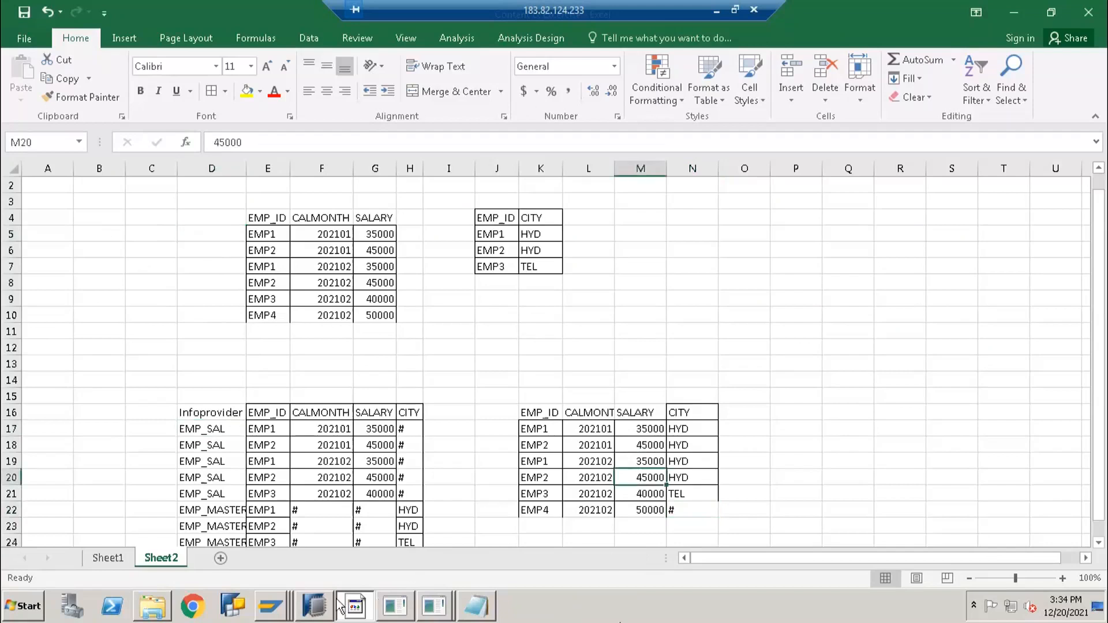
# In SAP HANA Studio, choose New > CompositeProvider on ANITHA INFO AREA
pyautogui.click(314, 606)
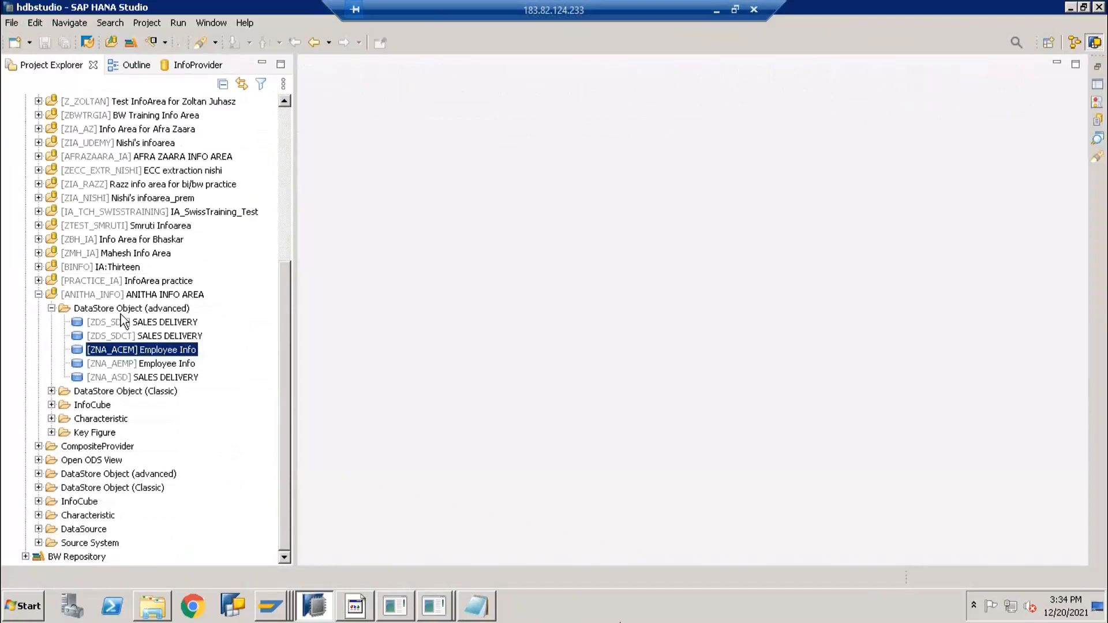
pyautogui.click(51, 308)
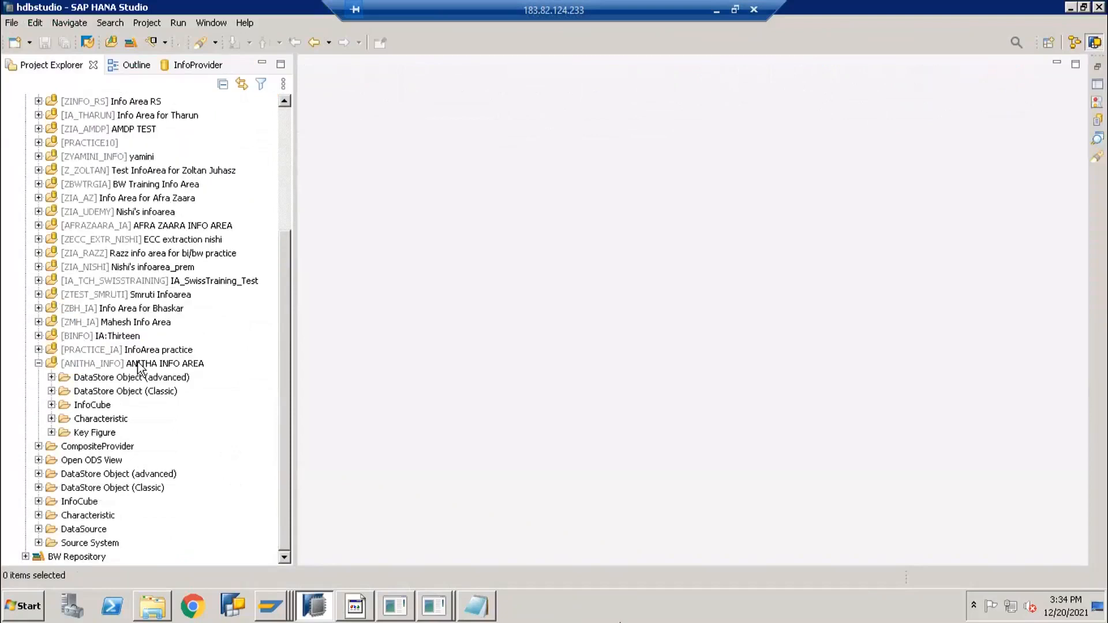
pyautogui.click(139, 365)
pyautogui.rightClick(138, 365)
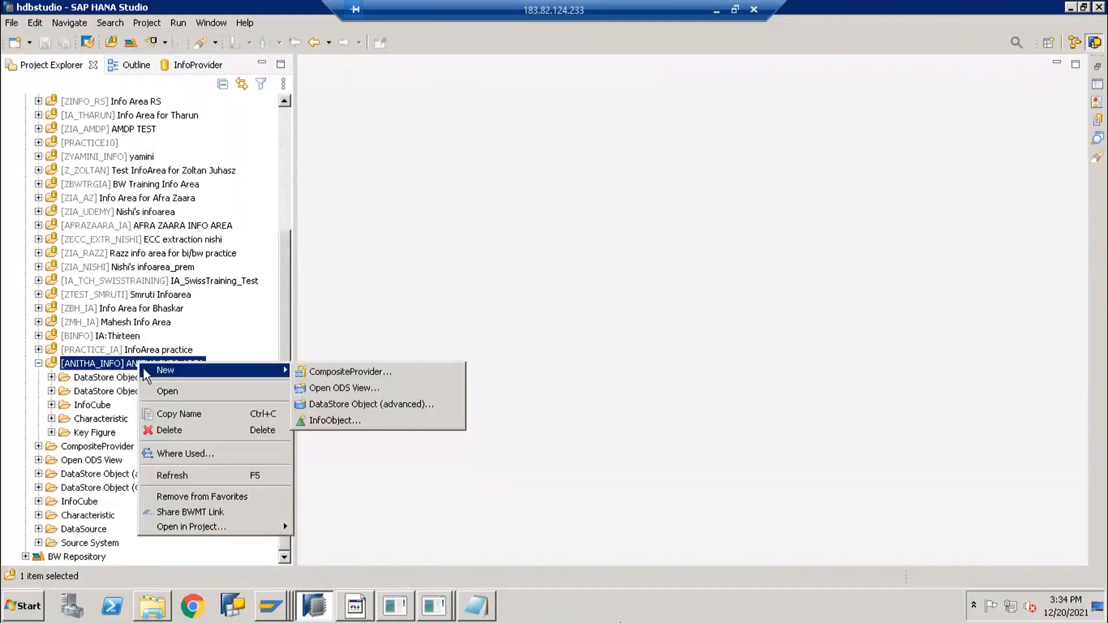
pyautogui.click(111, 368)
pyautogui.rightClick(136, 365)
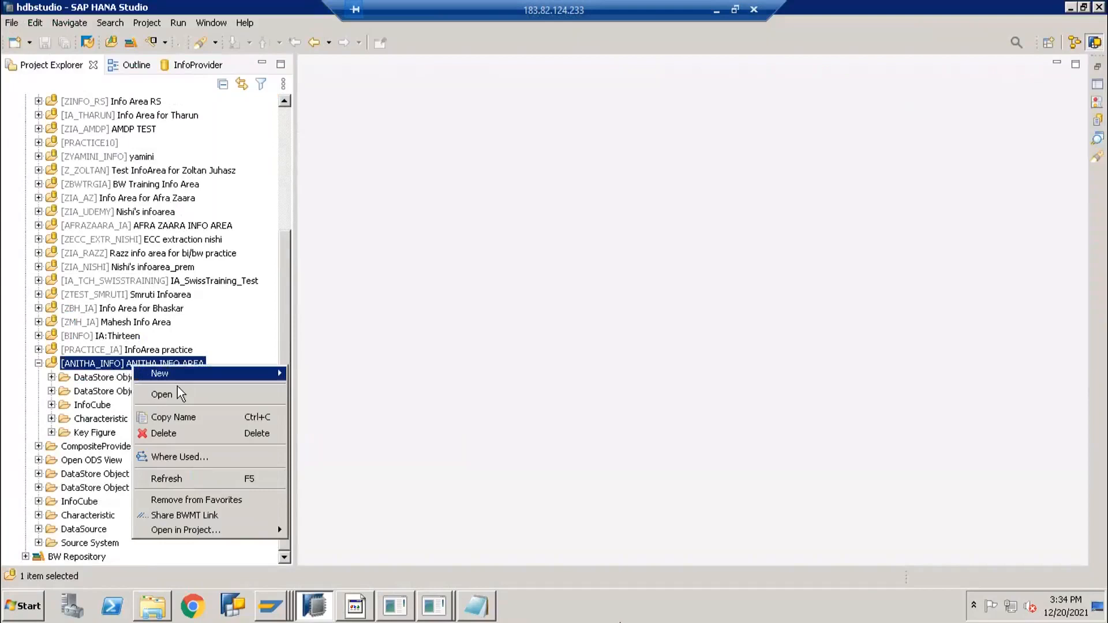
pyautogui.moveTo(185, 376)
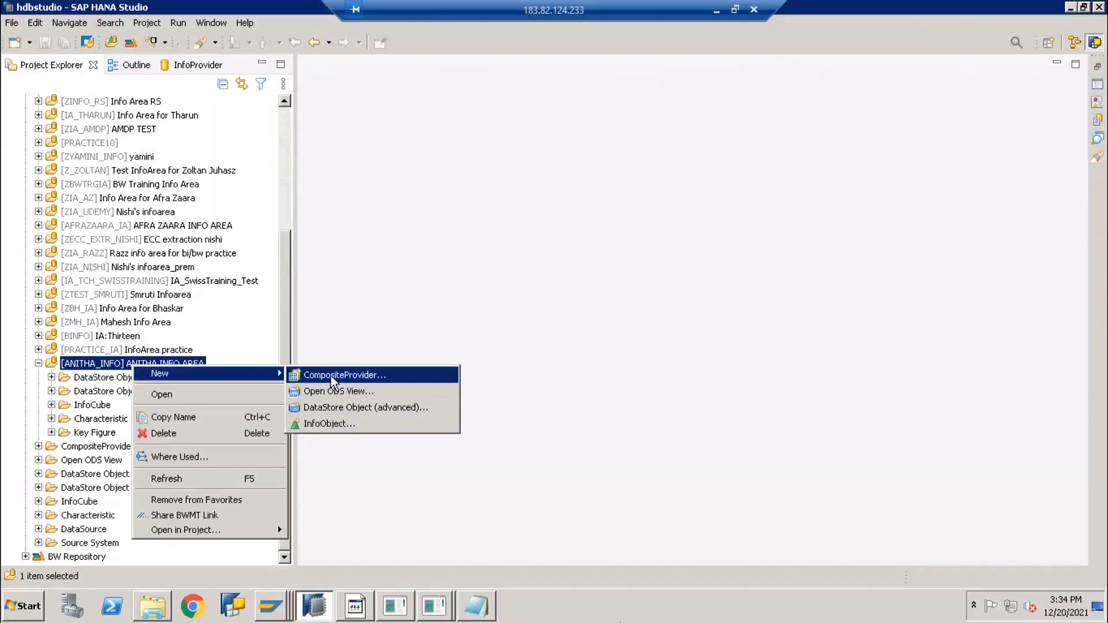
pyautogui.click(330, 375)
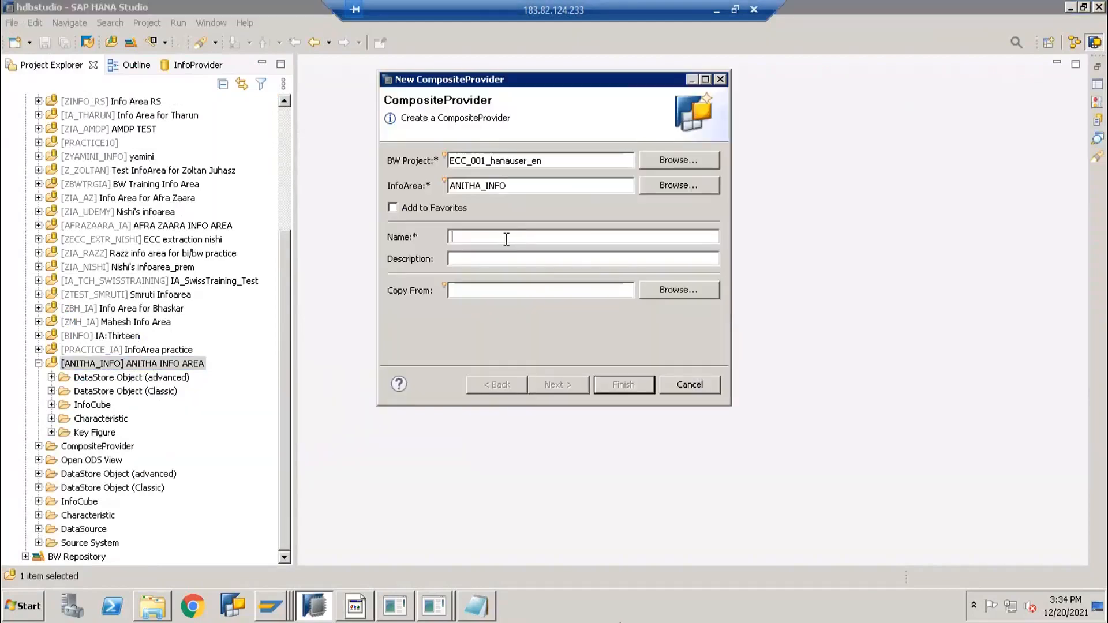
# Name the new CompositeProvider ZNA_CPEMP, describe it as Employee CP, and finish
pyautogui.write('ZNA_')
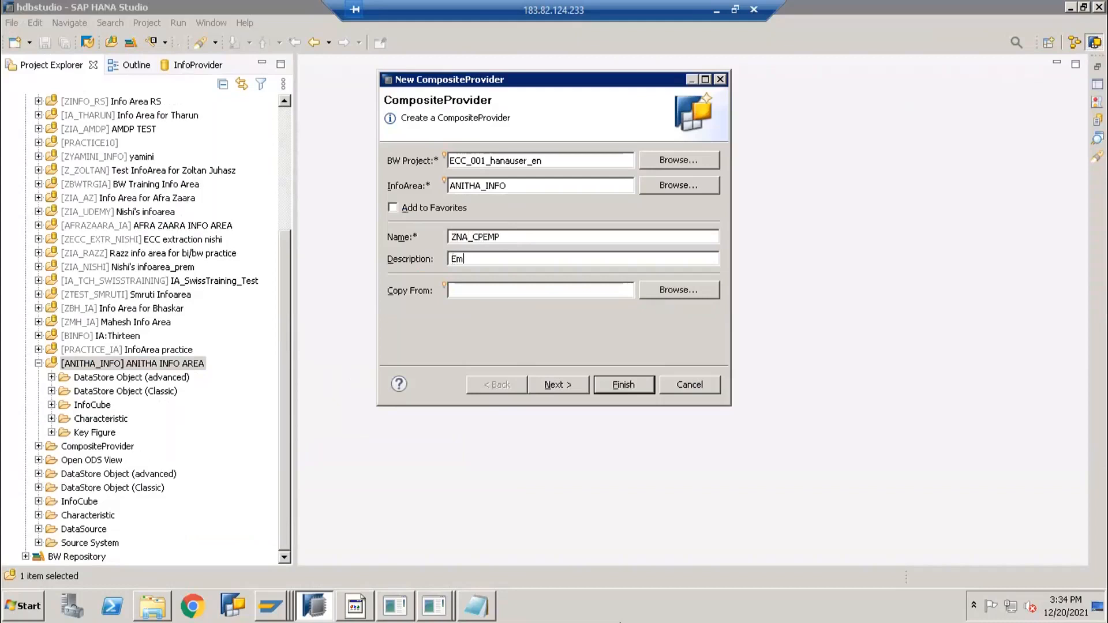
pyautogui.write('CP')
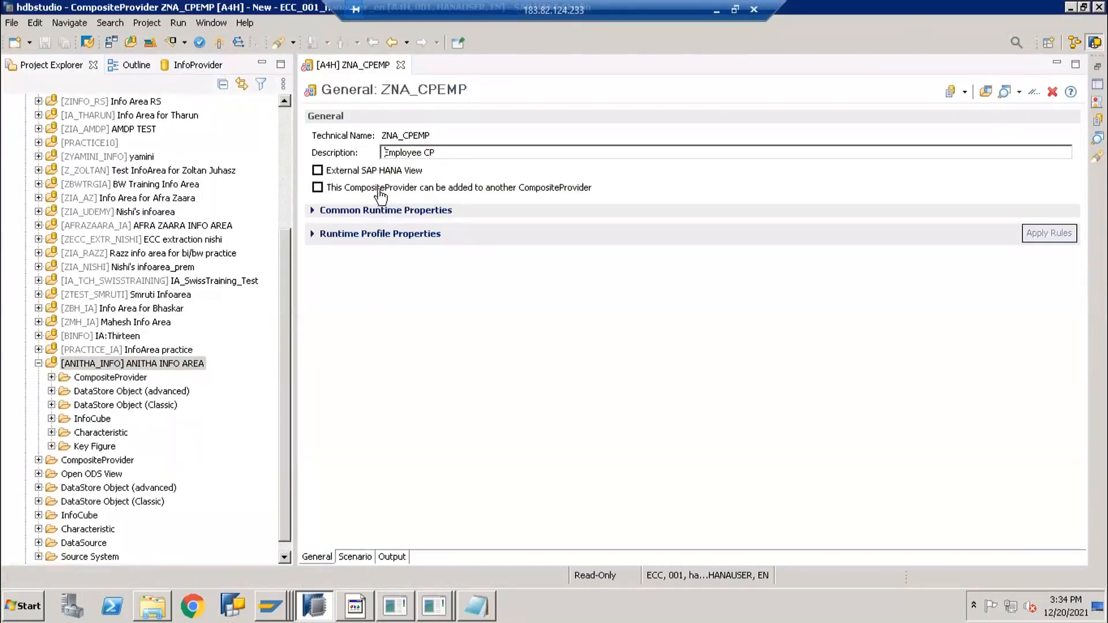
# Show ZNA_CPEMP's Scenario with the U1 Union node and expand DataStore Object (advanced)
pyautogui.click(361, 557)
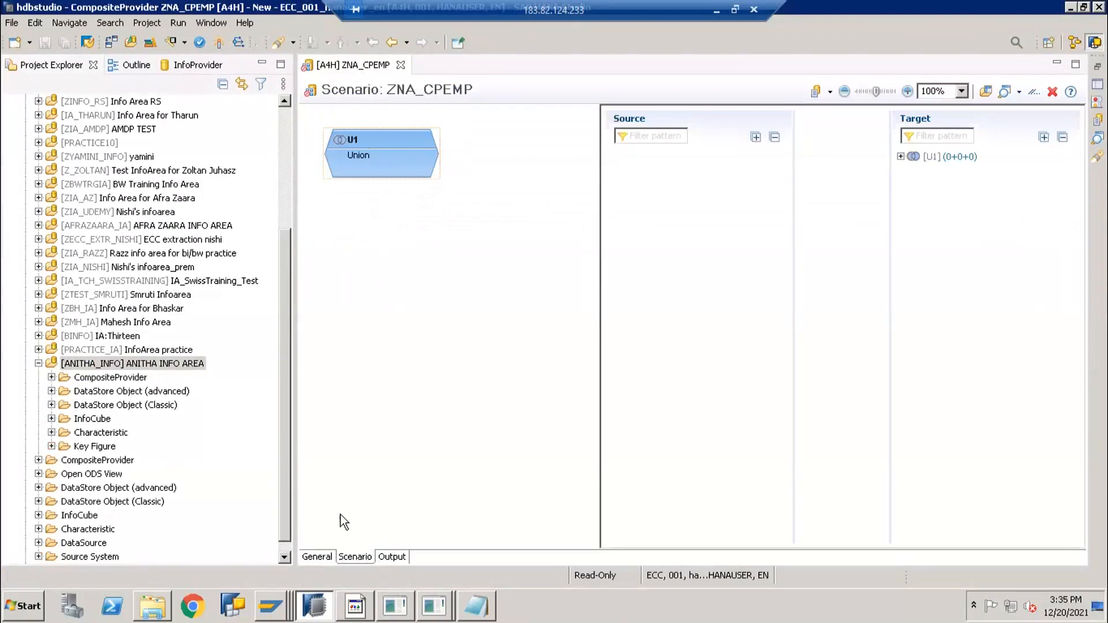
pyautogui.moveTo(345, 157)
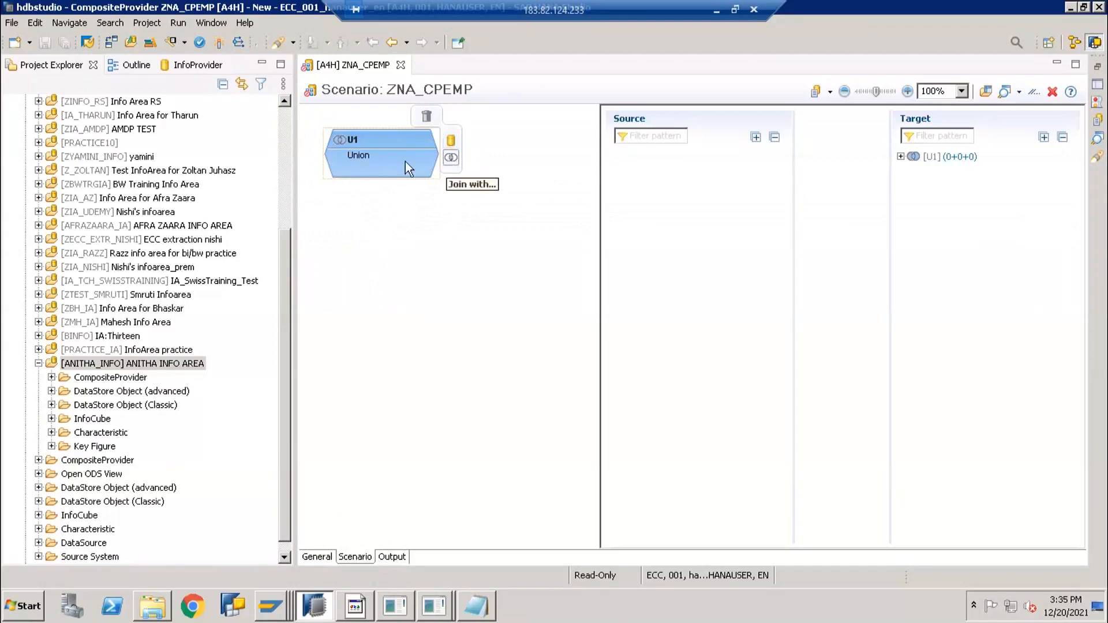
pyautogui.moveTo(387, 171)
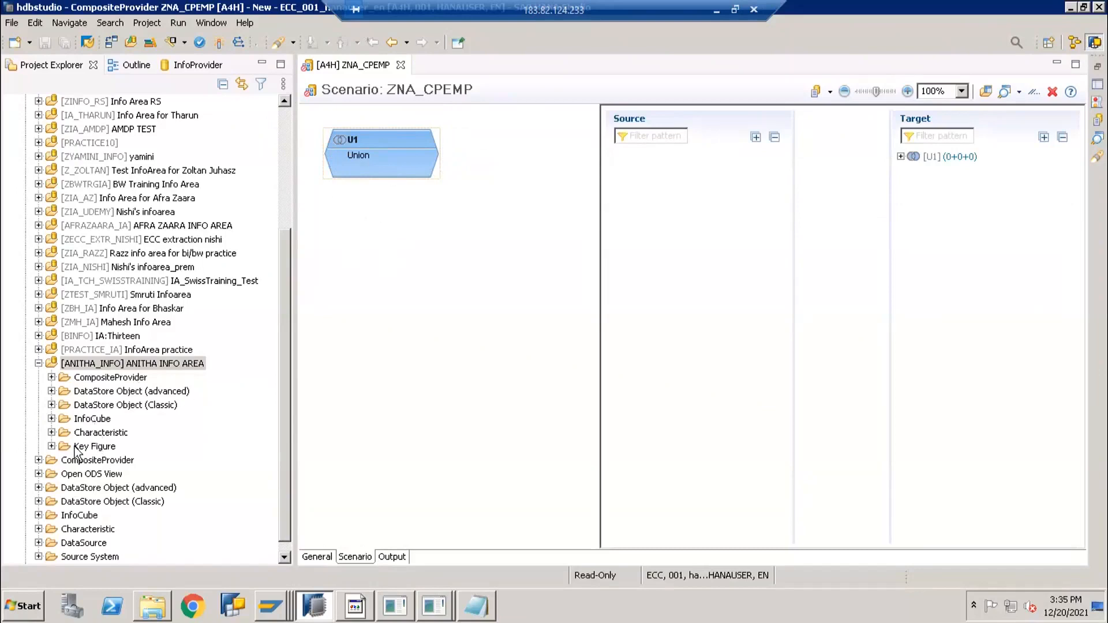
pyautogui.click(51, 390)
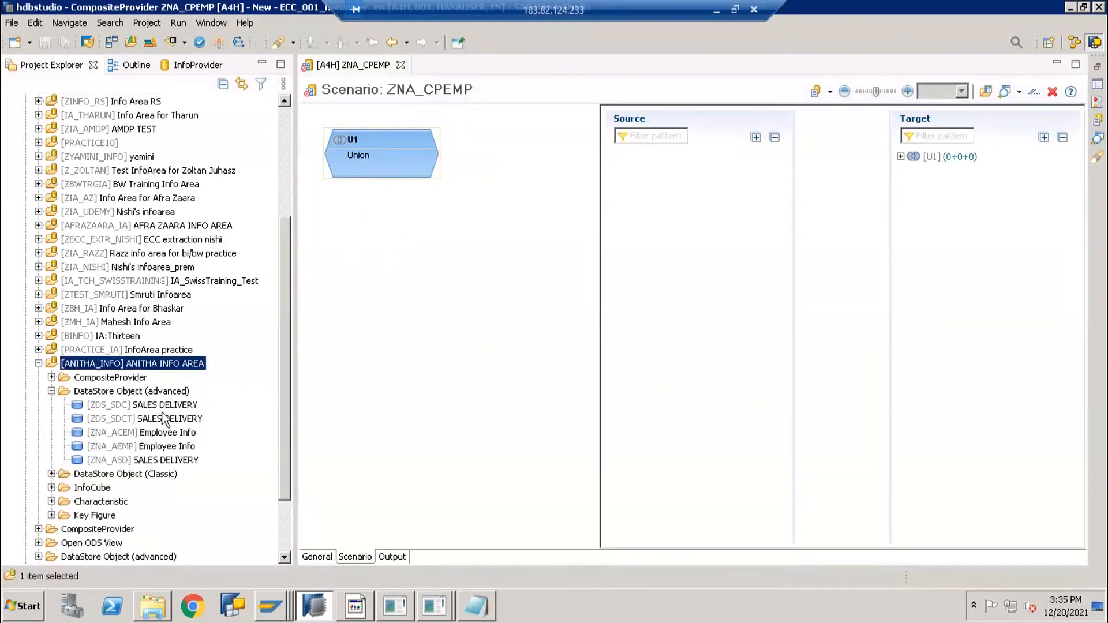
# Drag [ZNA_AEMP] Employee Info onto the U1 Union node, cancelling the extra Add Provider search
pyautogui.click(128, 447)
pyautogui.moveTo(125, 448); pyautogui.dragTo(401, 151)
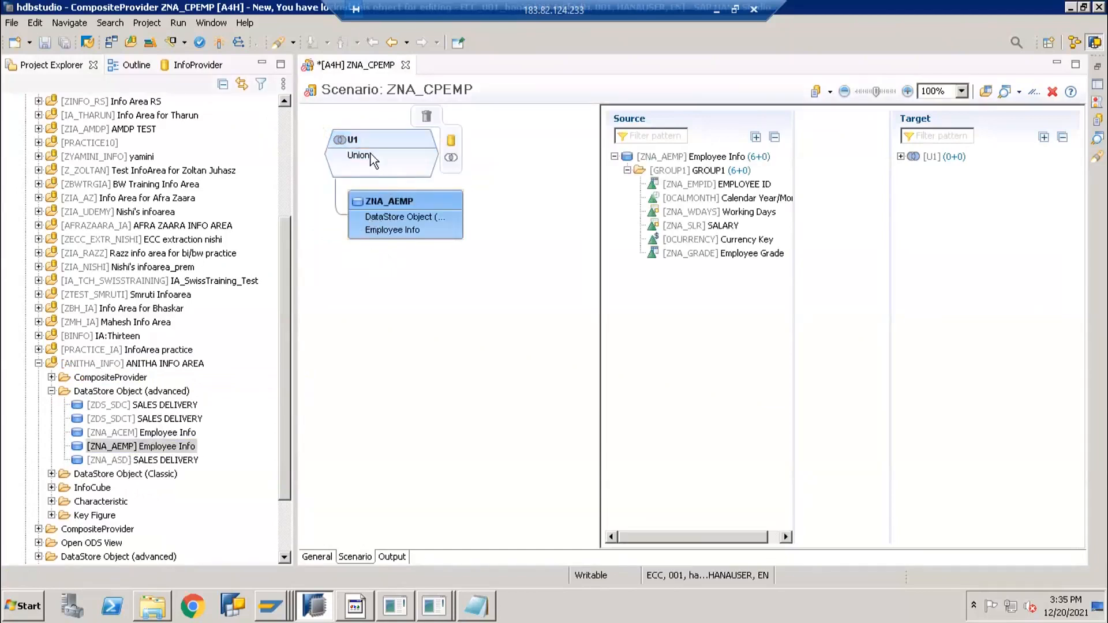
pyautogui.moveTo(379, 203)
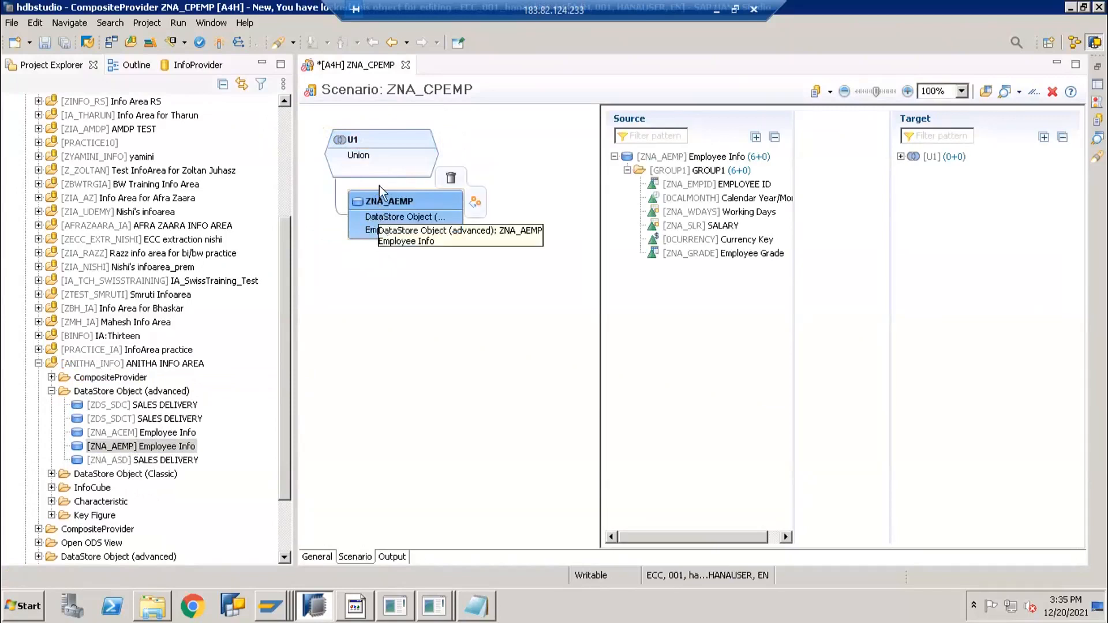
pyautogui.click(124, 449)
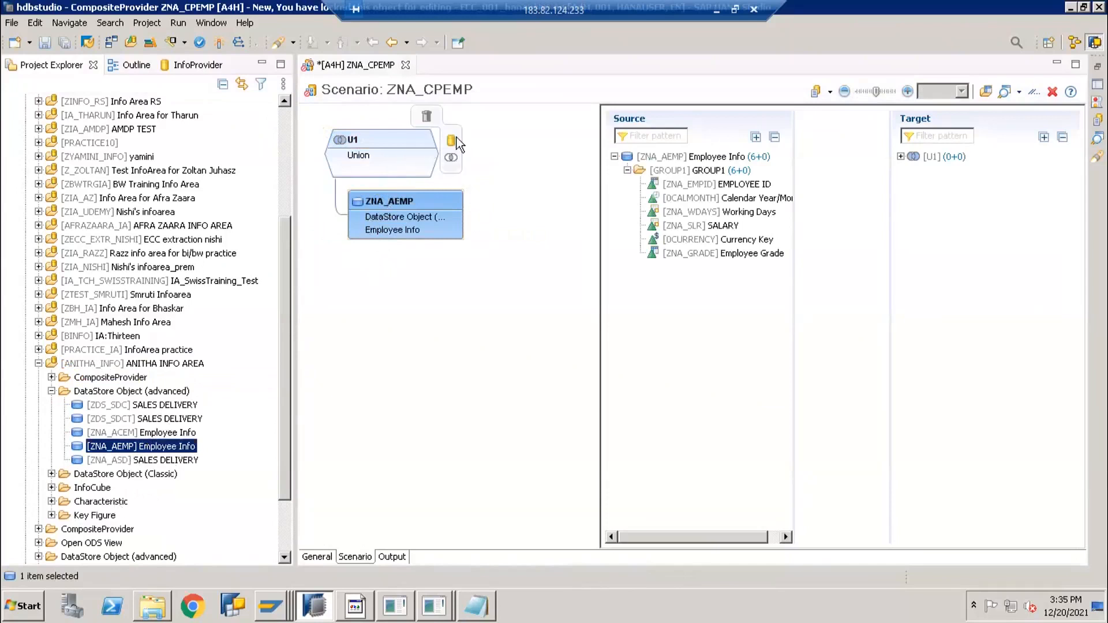
pyautogui.click(452, 141)
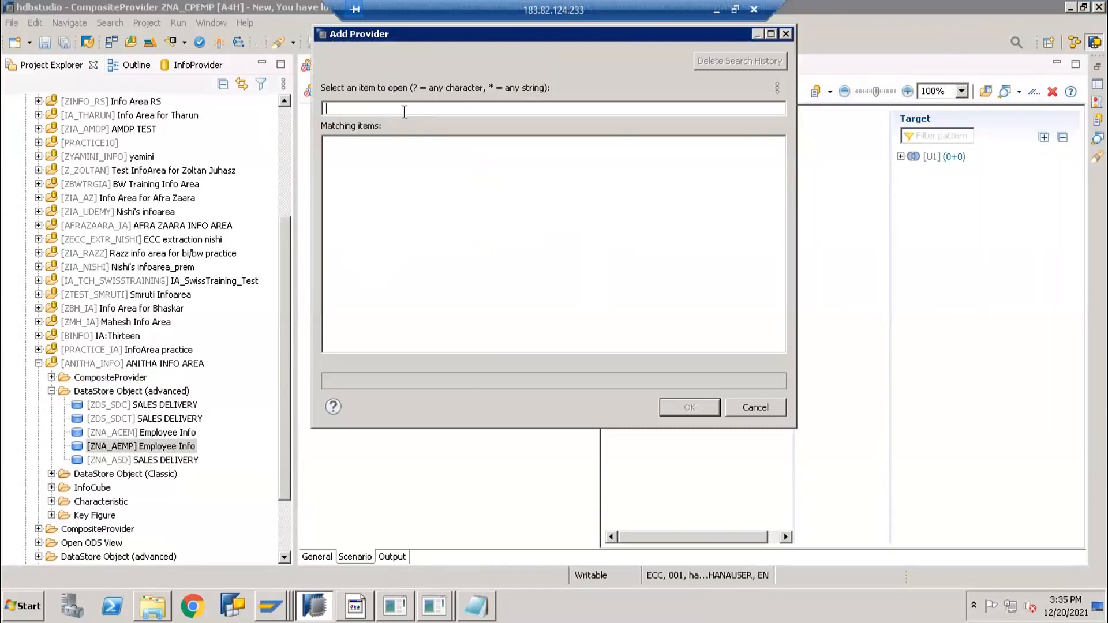
pyautogui.click(736, 408)
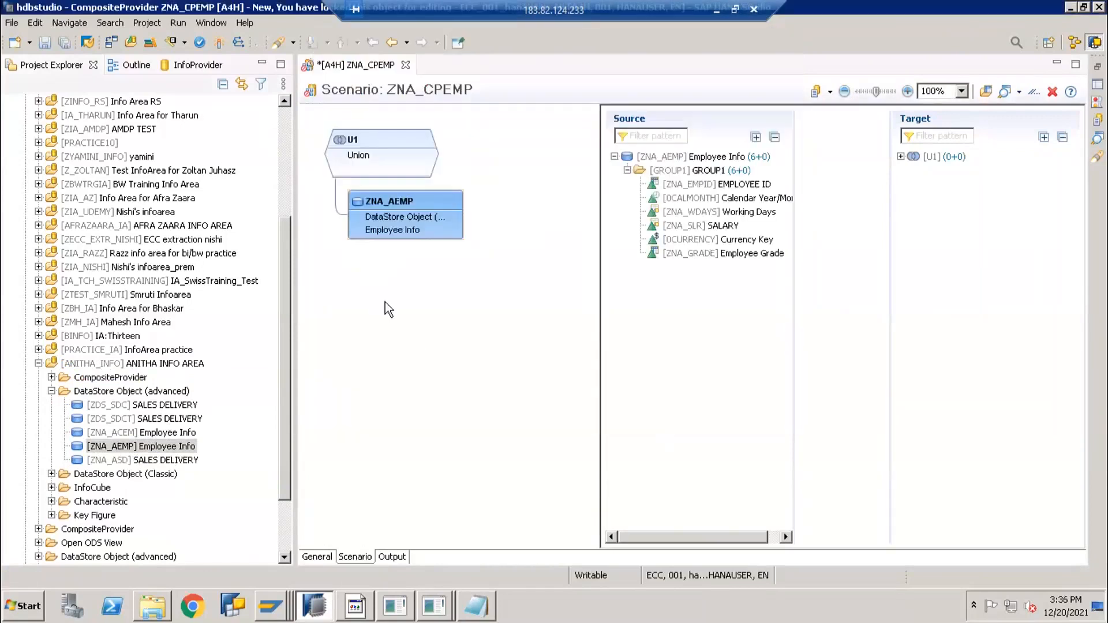
pyautogui.click(348, 143)
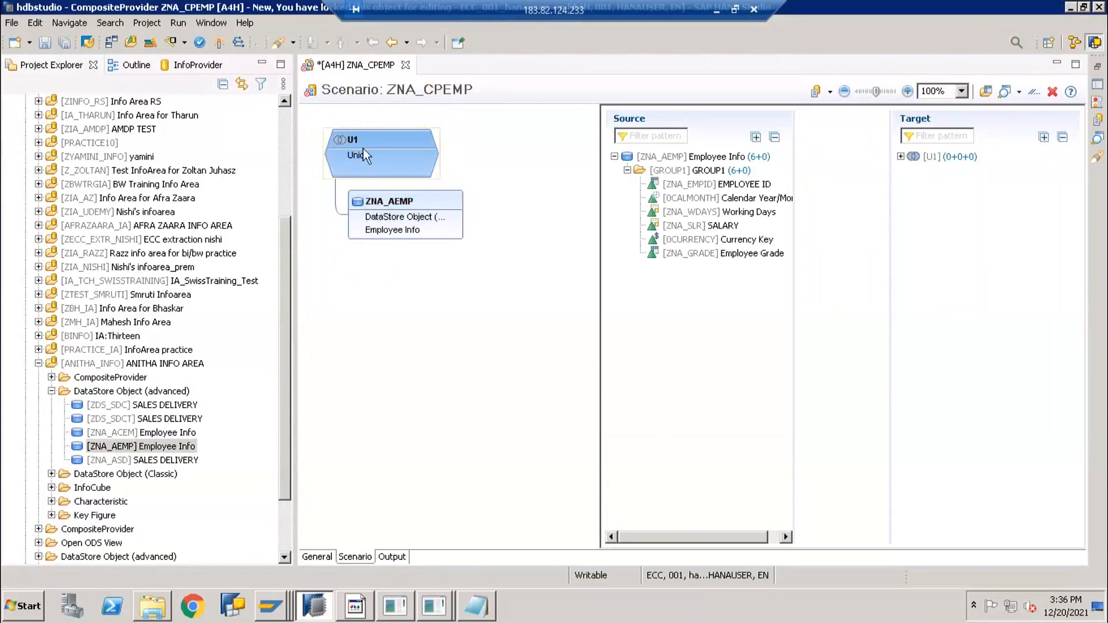
# Map EMPLOYEE ID, Calendar Year/Month, SALARY, Currency Key and Employee Grade onto the U1 target
pyautogui.click(389, 201)
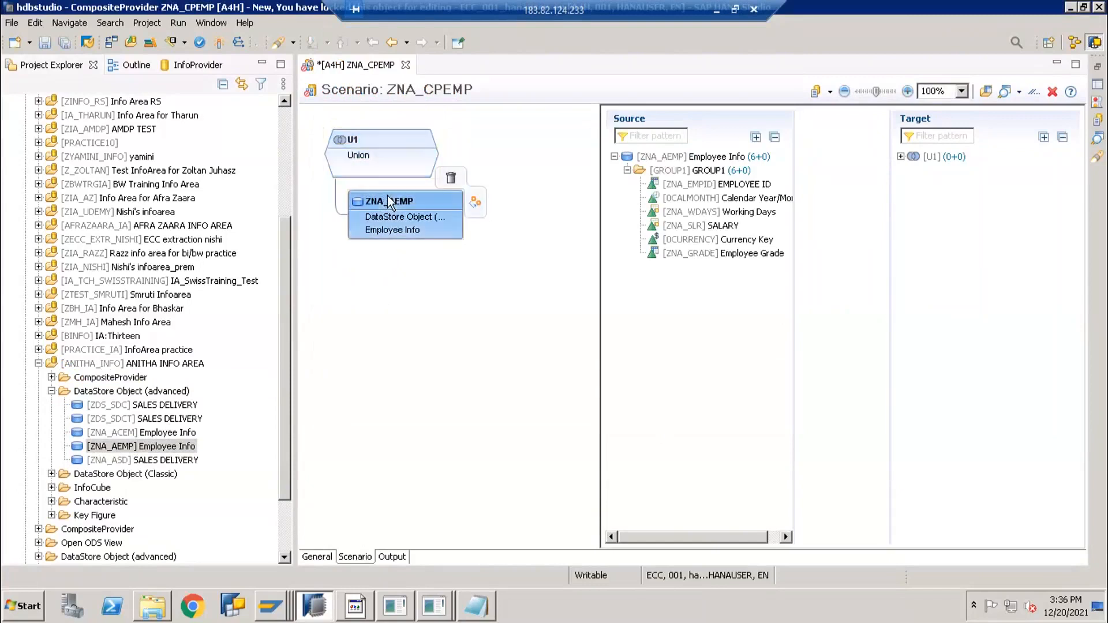
pyautogui.click(672, 182)
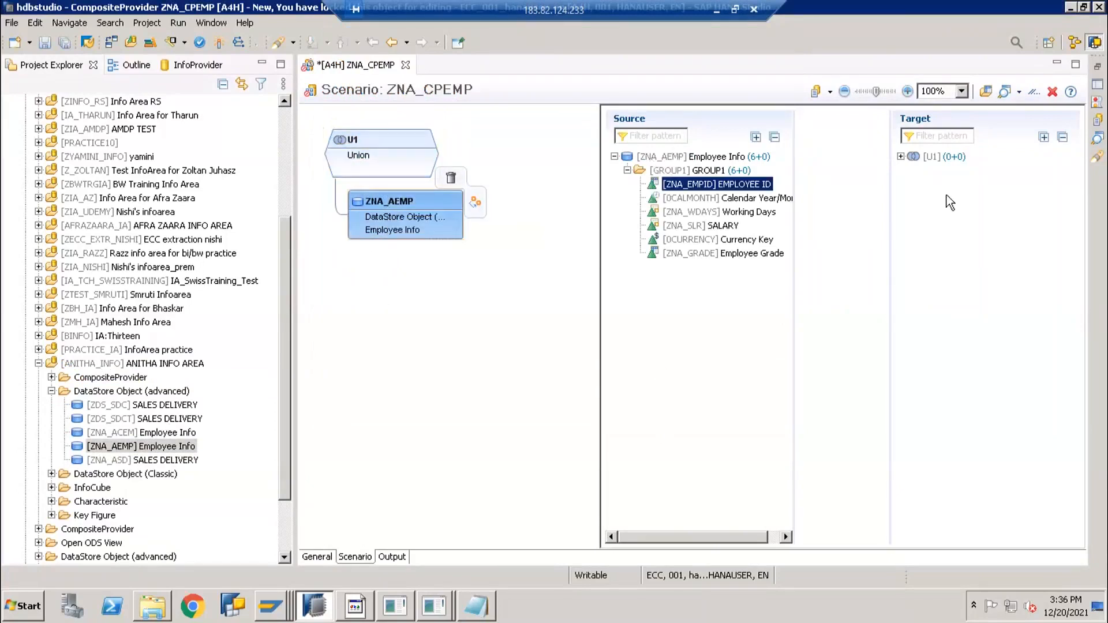
pyautogui.click(900, 157)
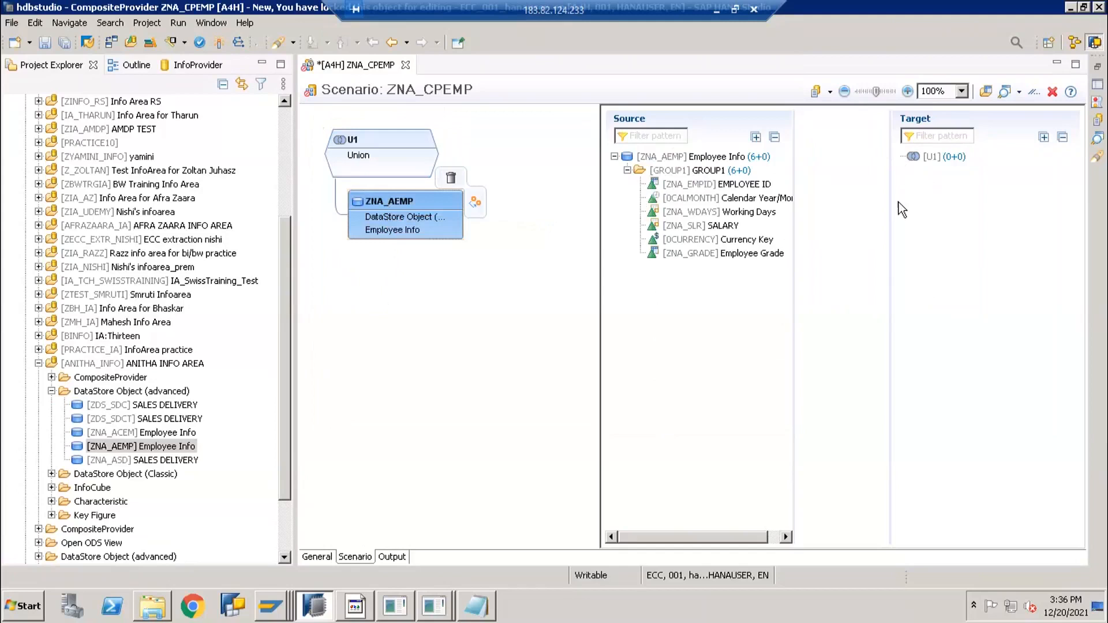
pyautogui.click(672, 186)
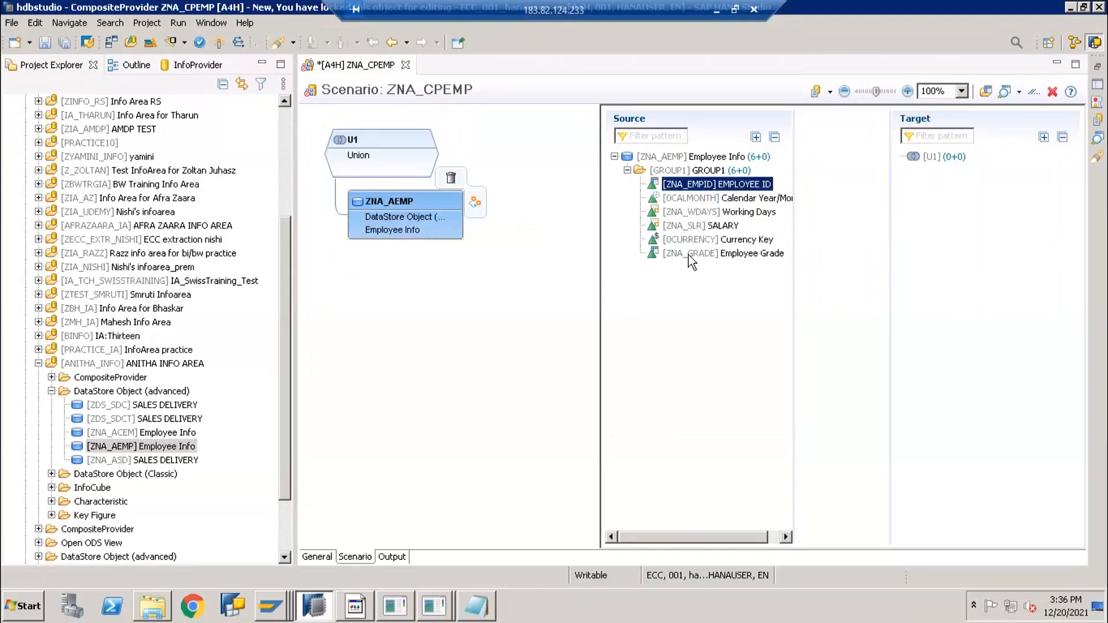
pyautogui.click(701, 227)
pyautogui.click(701, 212)
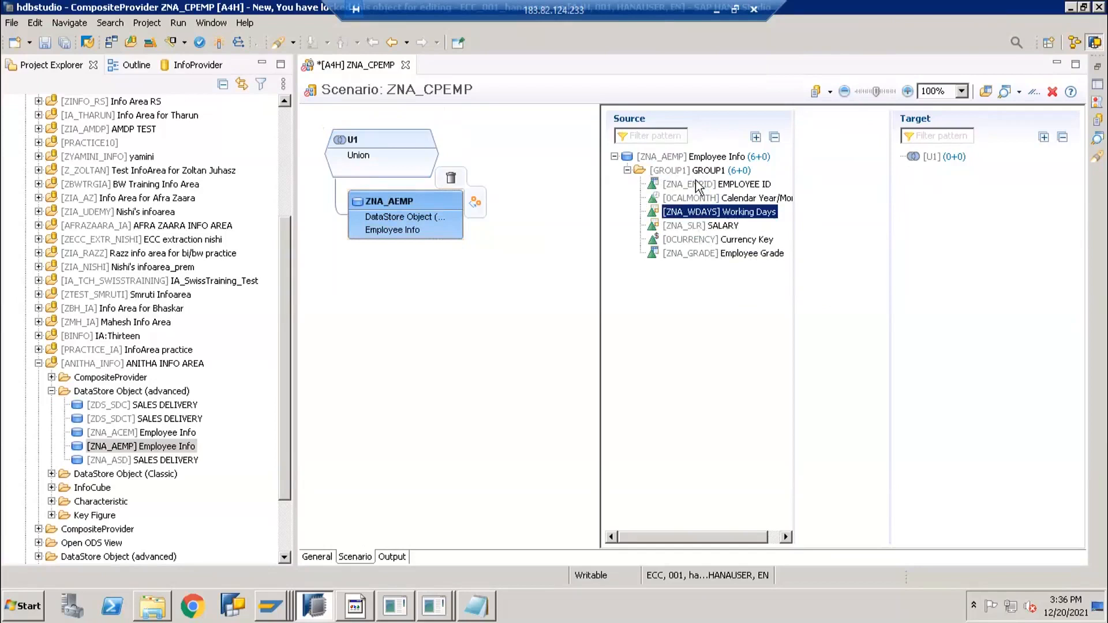
pyautogui.moveTo(692, 186); pyautogui.dragTo(998, 233)
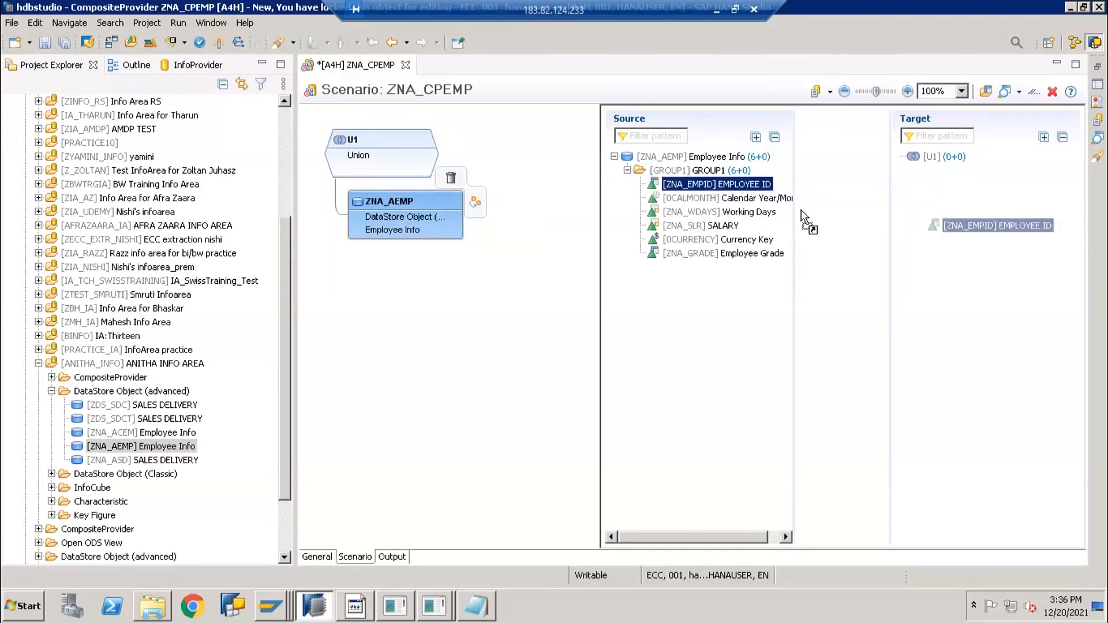
pyautogui.moveTo(725, 198); pyautogui.dragTo(891, 266)
pyautogui.moveTo(701, 226); pyautogui.dragTo(897, 292)
pyautogui.moveTo(721, 252); pyautogui.dragTo(905, 307)
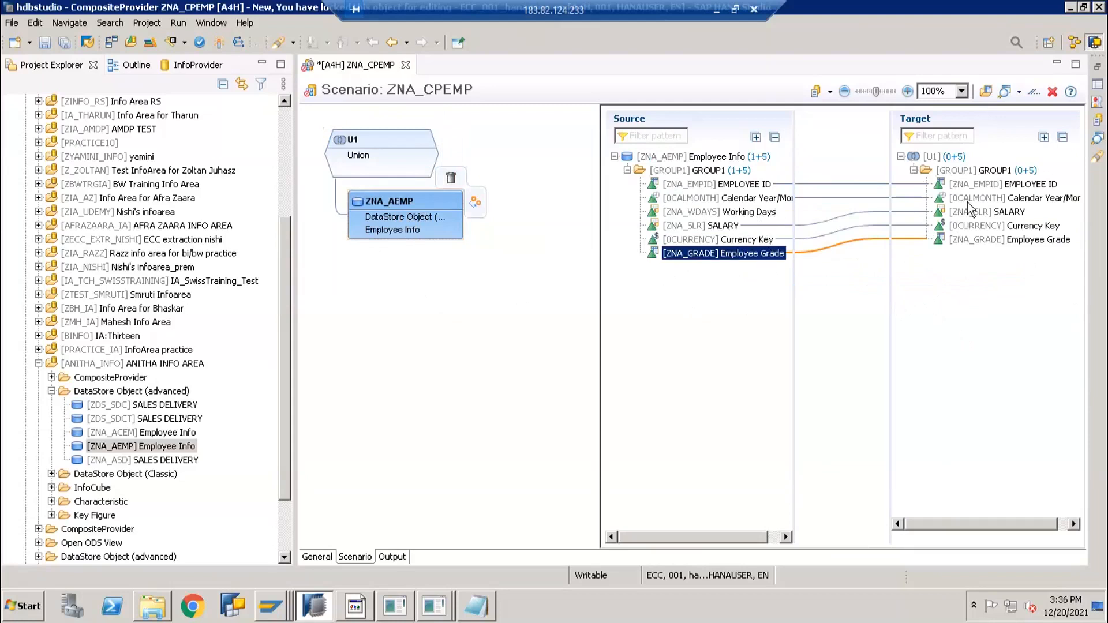
# Activate ZNA_CPEMP, confirm it under the CompositeProvider folder, and bring up SAP Easy Access
pyautogui.click(392, 555)
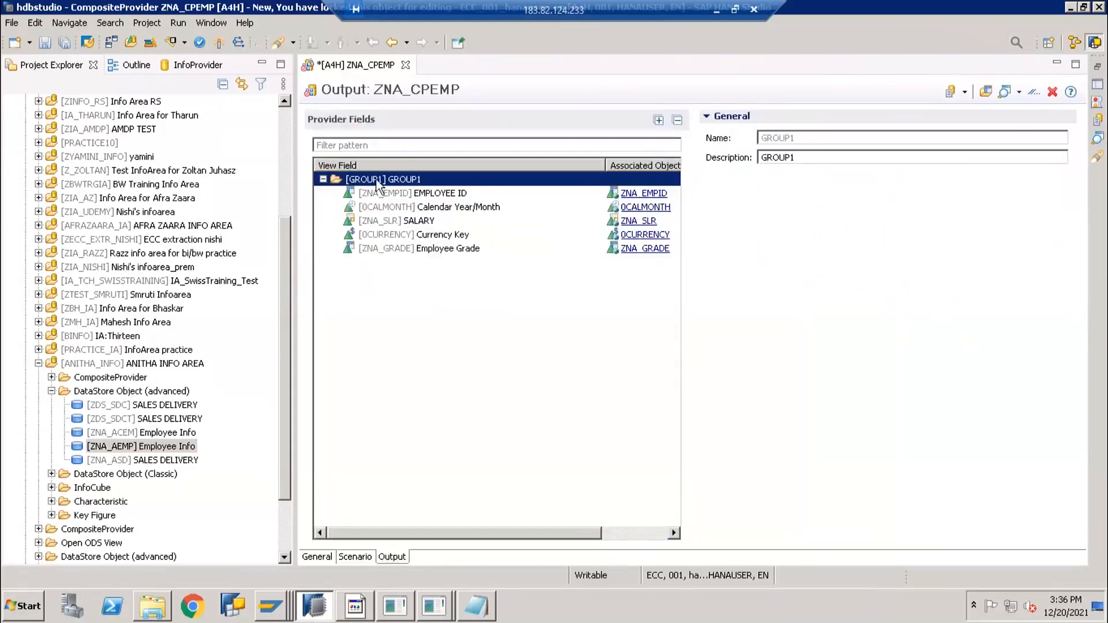
pyautogui.click(220, 44)
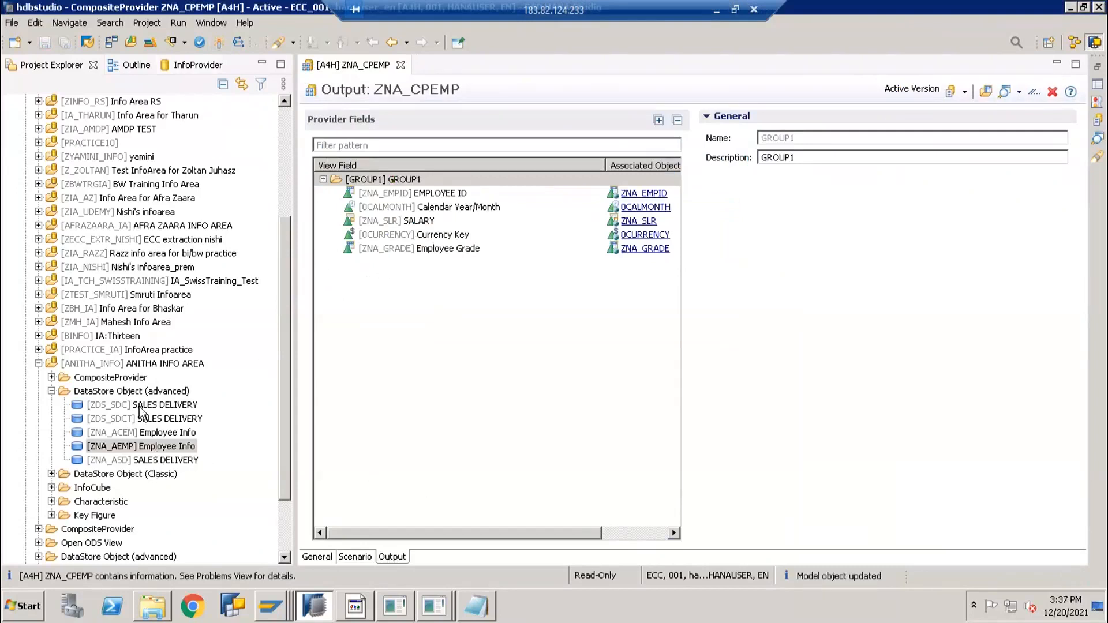
pyautogui.click(64, 380)
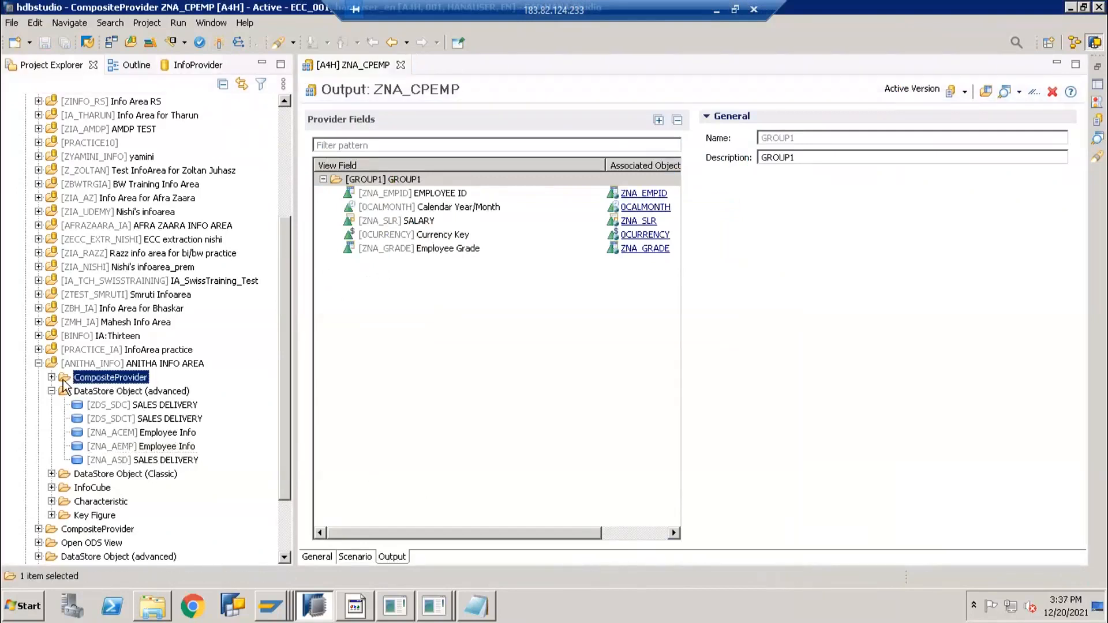
pyautogui.moveTo(312, 8); pyautogui.dragTo(366, 26)
pyautogui.click(106, 395)
pyautogui.click(157, 408)
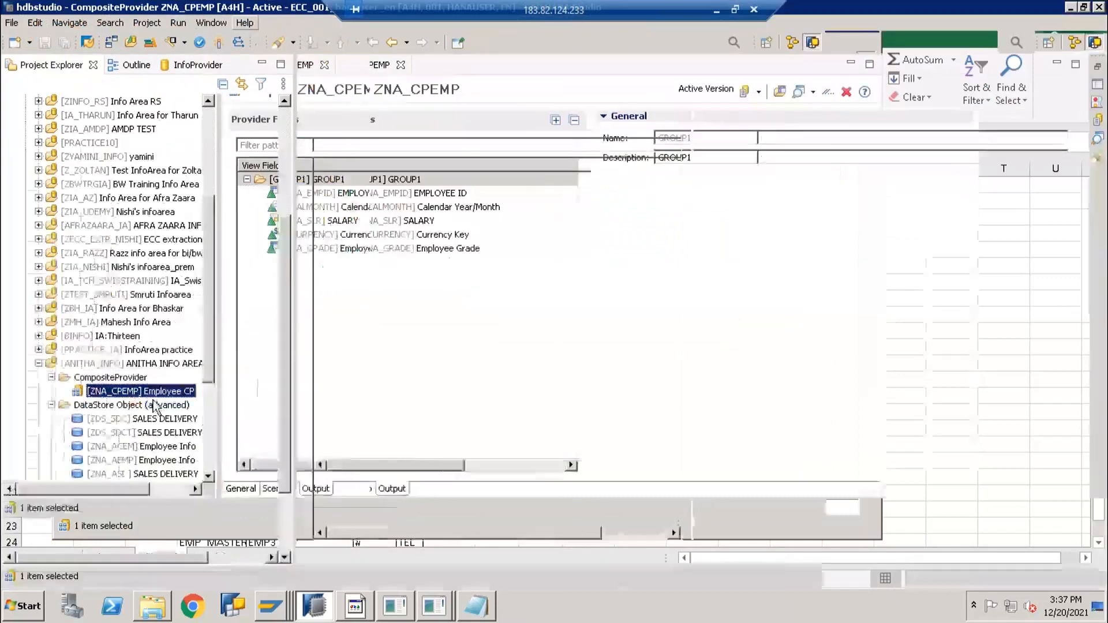
pyautogui.doubleClick(239, 25)
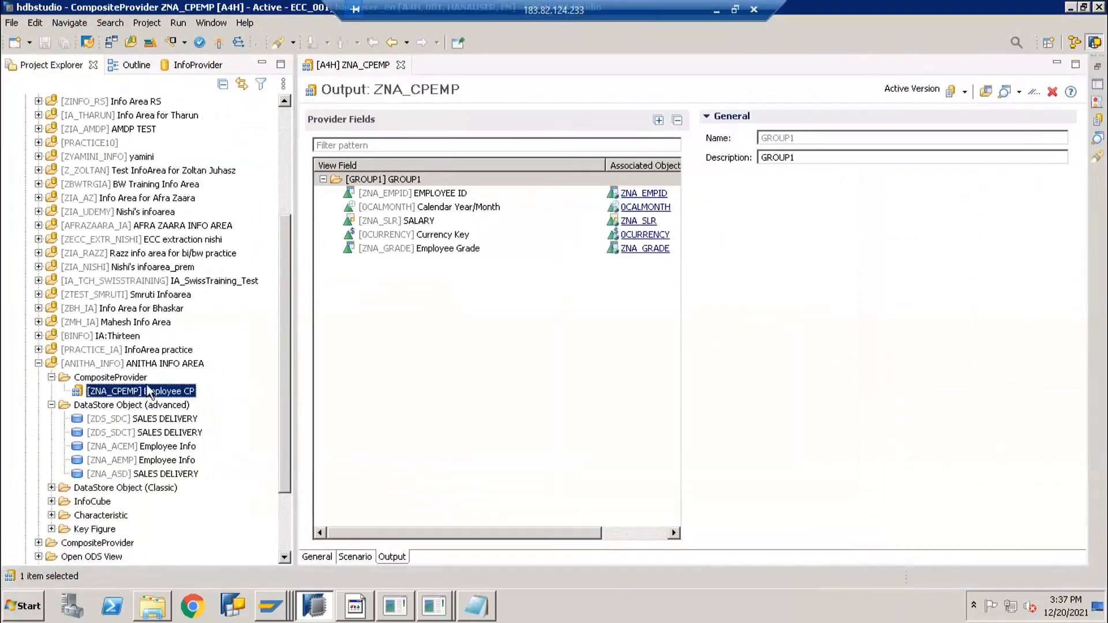
pyautogui.click(273, 608)
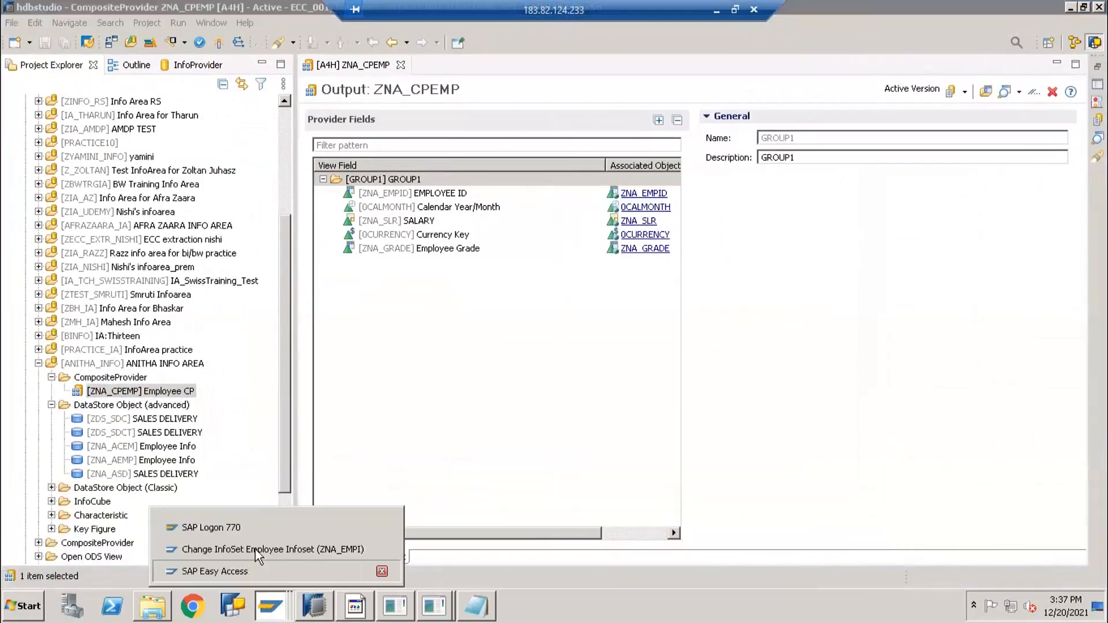
pyautogui.click(248, 569)
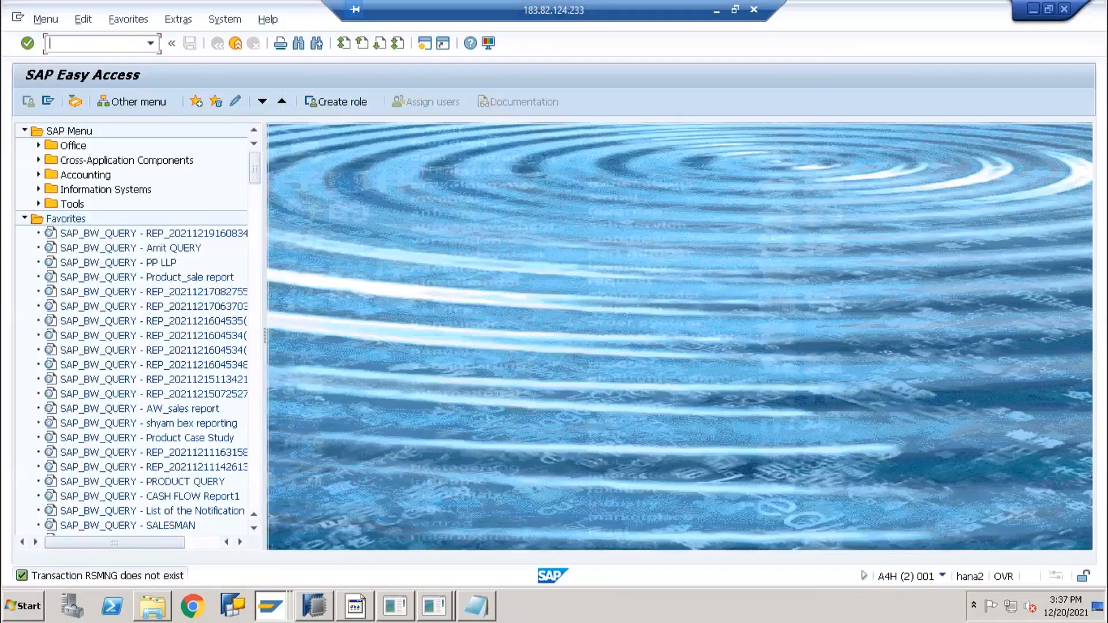
# Open the Data Warehousing Workbench with /nrsa1 and search for zna_cp, then zna_ip
pyautogui.write('/nrsa1')
pyautogui.press('Return')
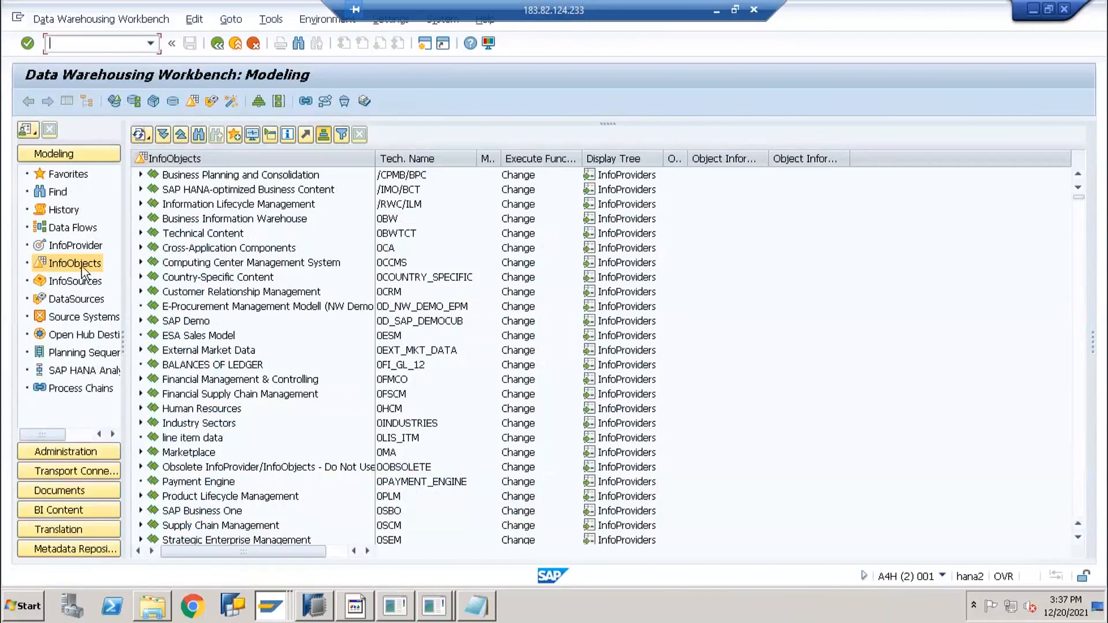
pyautogui.click(198, 135)
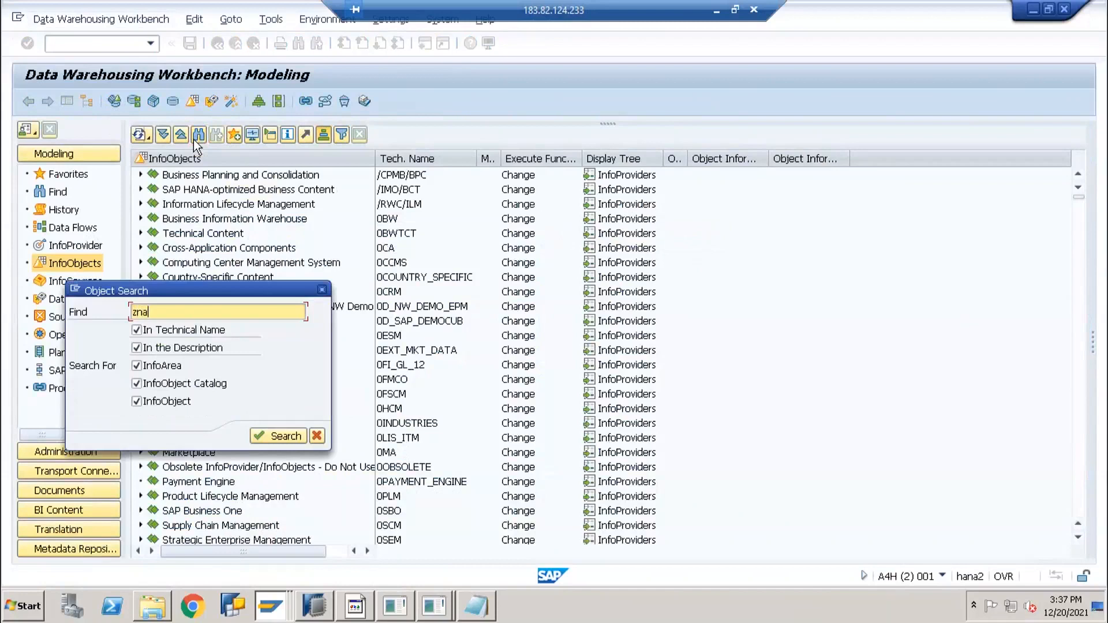
pyautogui.write('zna_cp')
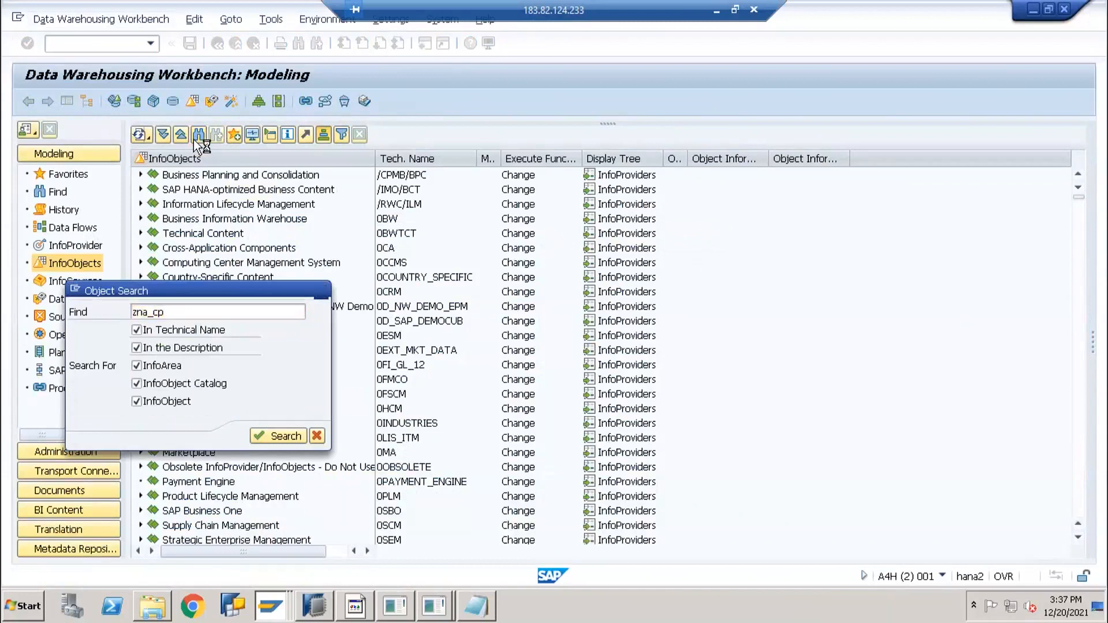
pyautogui.press('Return')
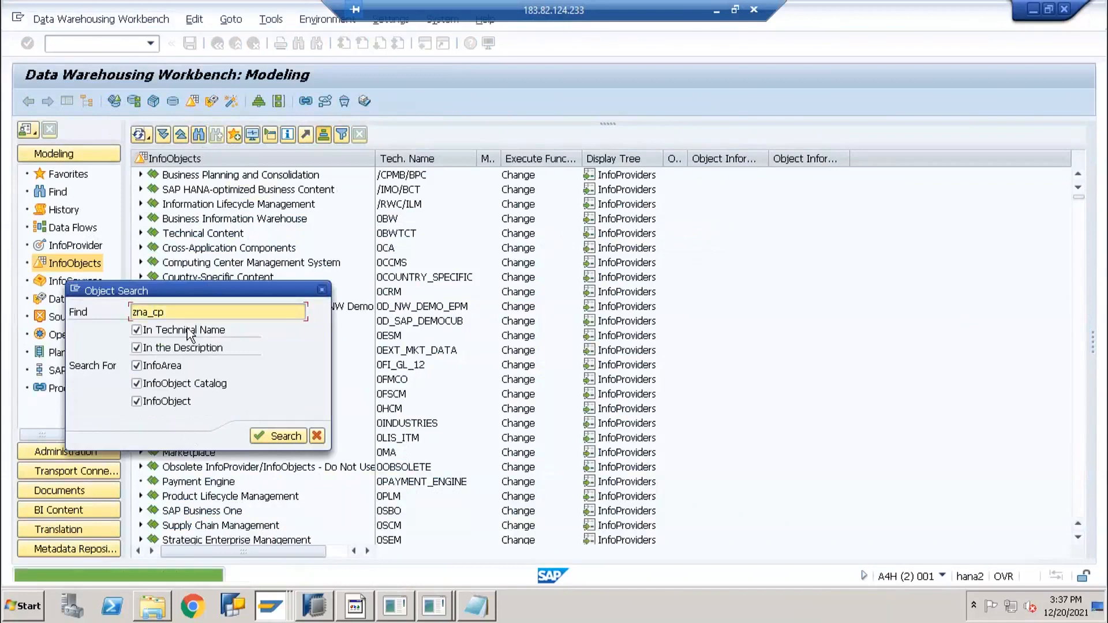
pyautogui.press('BackSpace')
pyautogui.press('BackSpace')
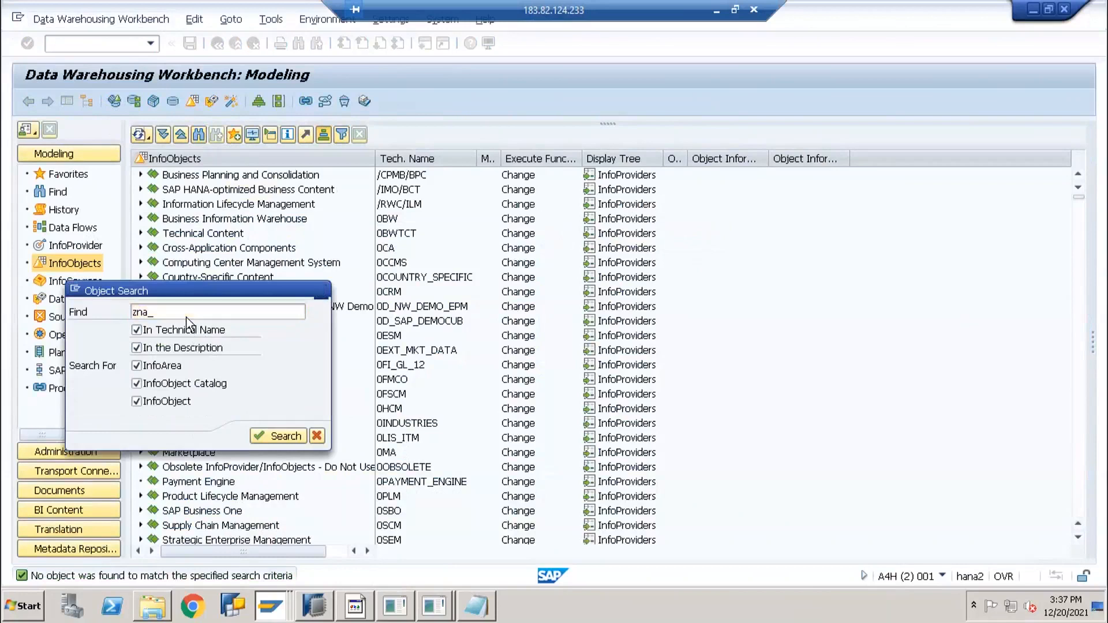
pyautogui.write('ip')
pyautogui.press('Return')
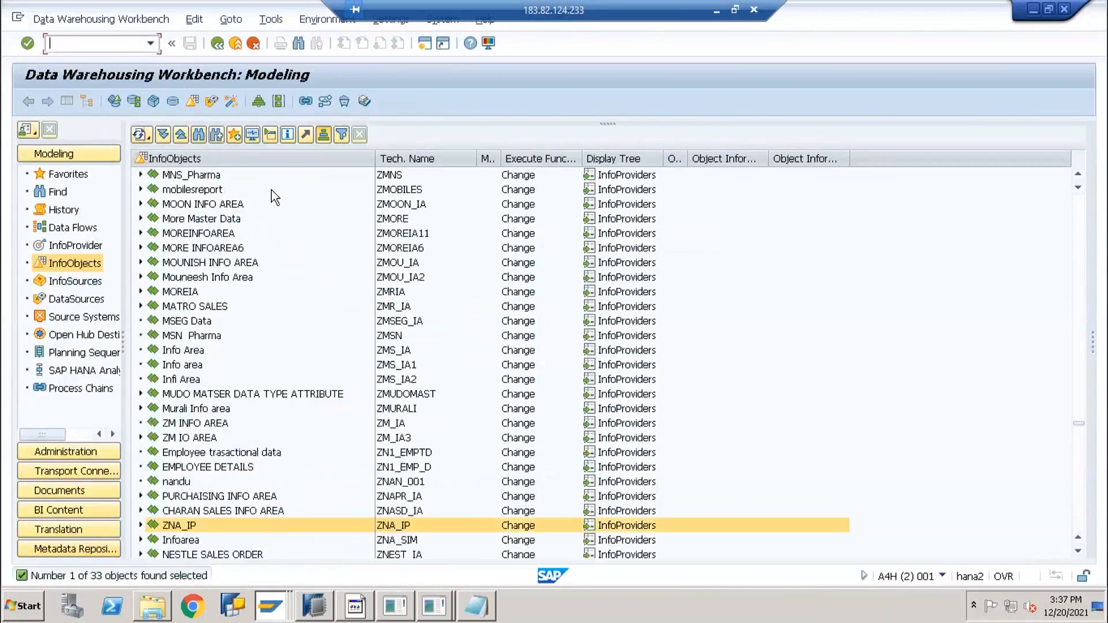
# Switch the tree to InfoProviders and find ANITHA INFO AREA by searching anitha_info
pyautogui.click(199, 137)
pyautogui.write('anitha info')
pyautogui.press('Return')
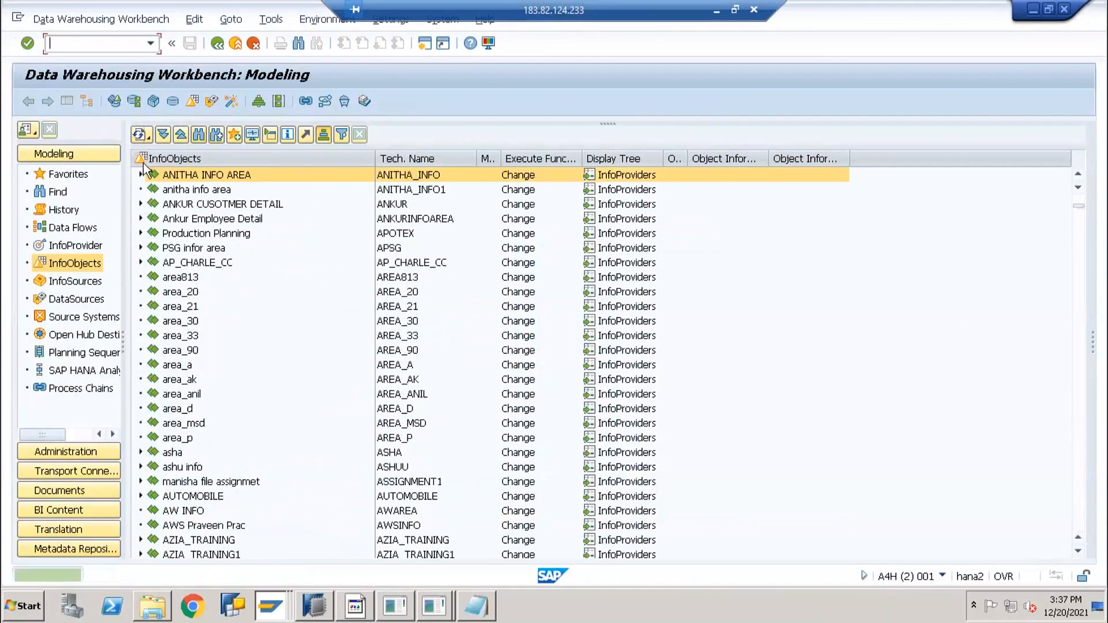
pyautogui.click(141, 174)
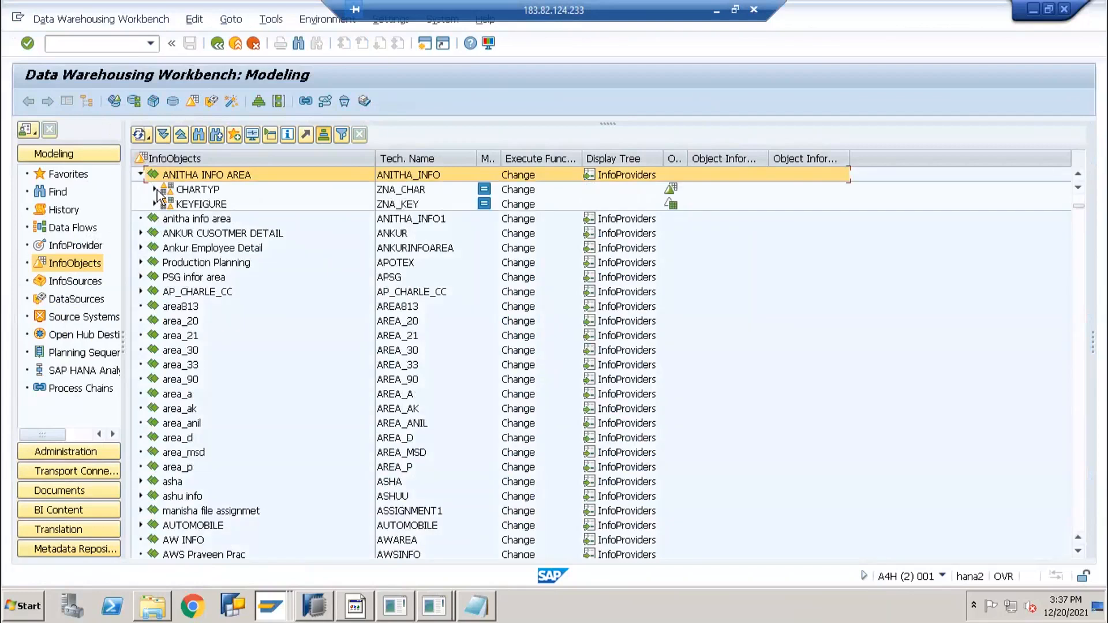
pyautogui.click(71, 247)
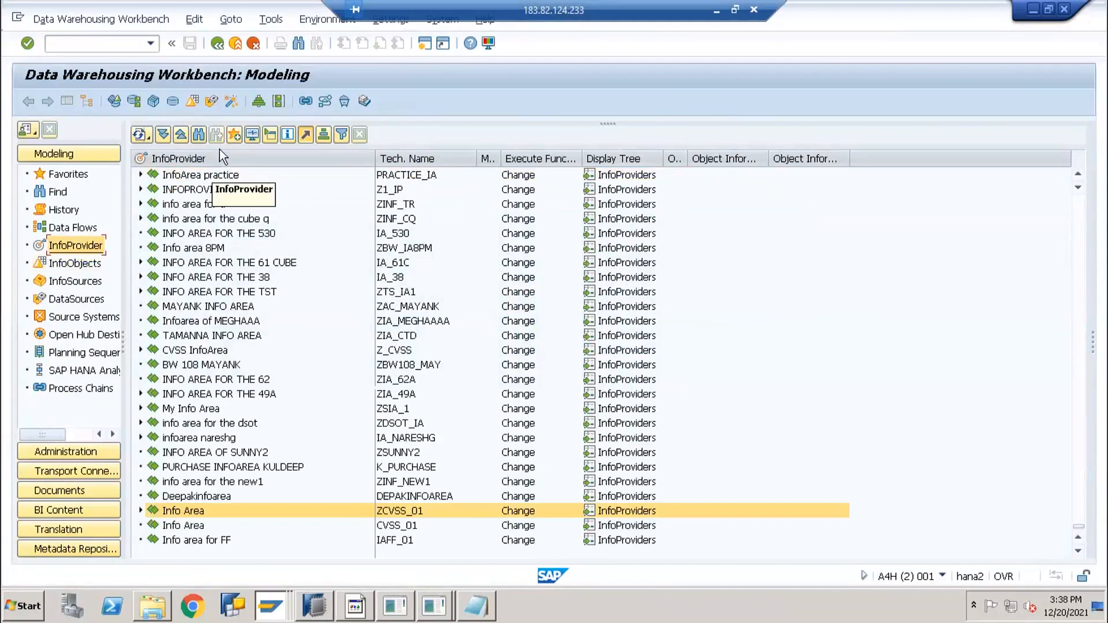
pyautogui.click(199, 136)
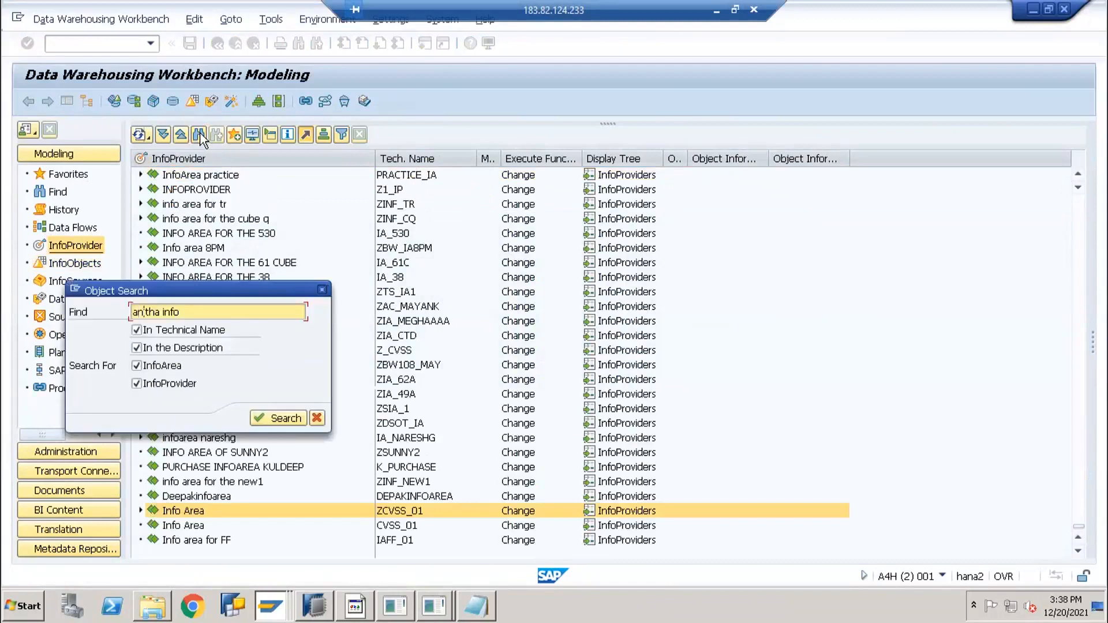
pyautogui.press('Return')
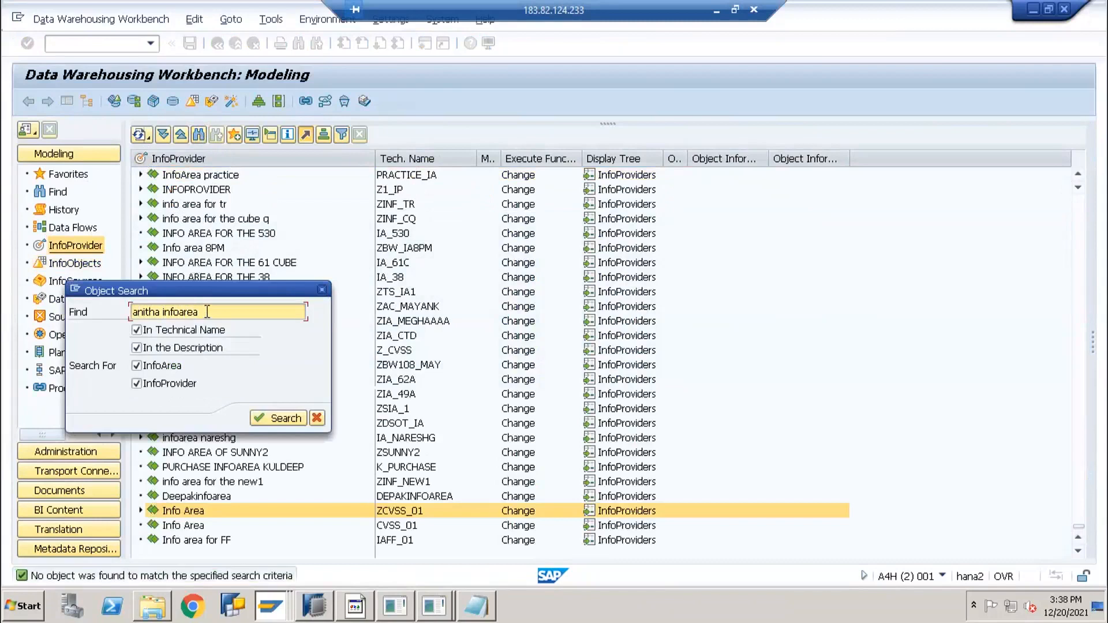
pyautogui.press('Delete')
pyautogui.write('_')
pyautogui.press('Insert')
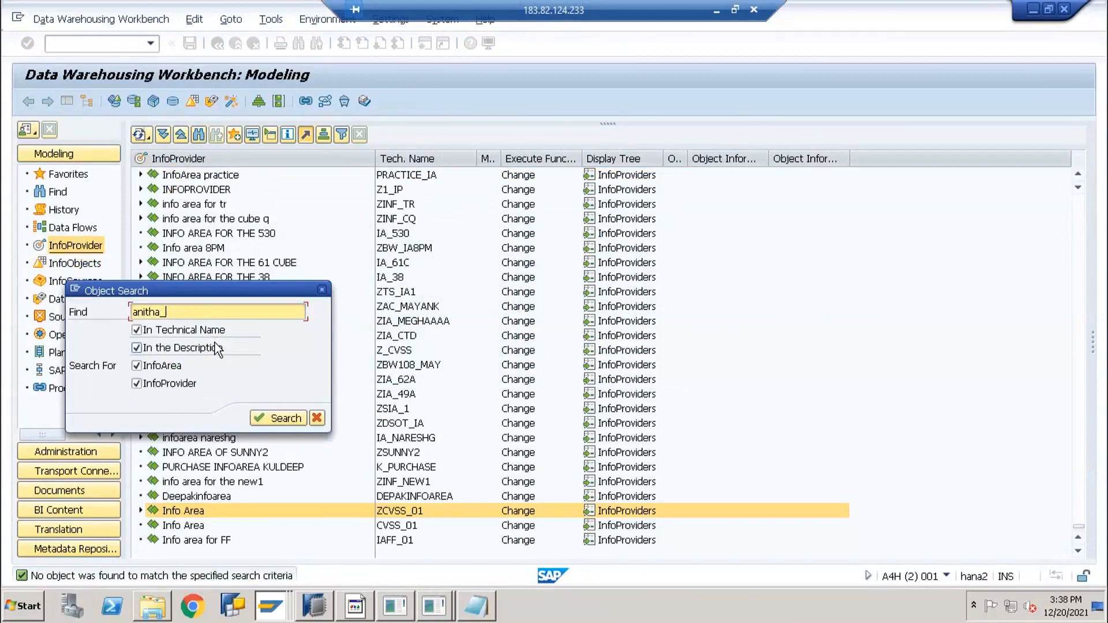
pyautogui.press('Return')
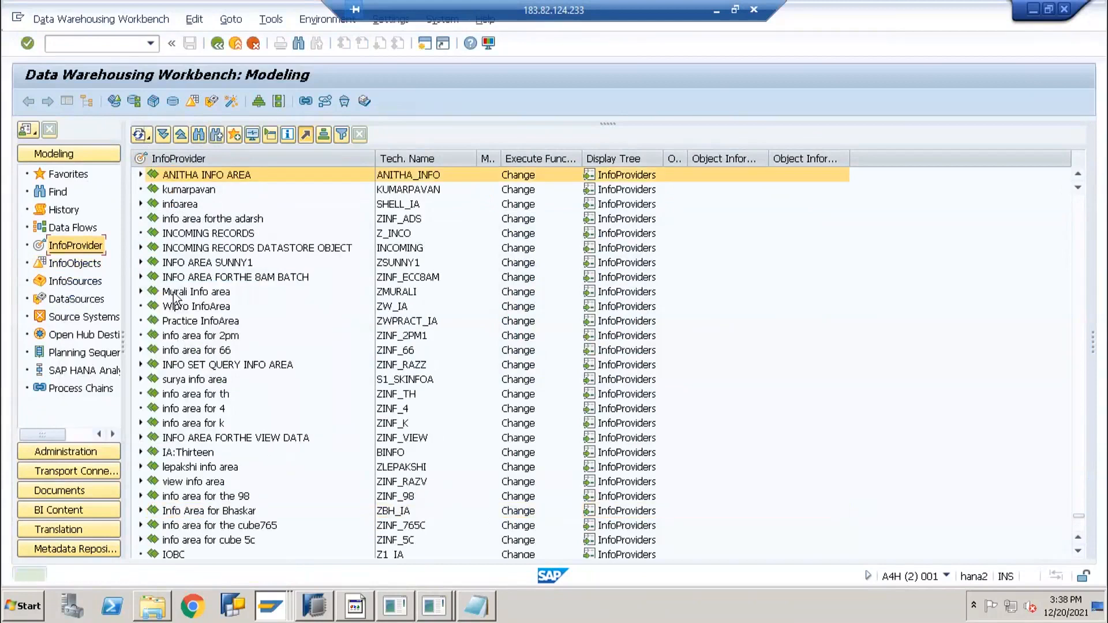
# Run Display Data for Employee CP with all characteristics, go back, then switch to Employee Infoset
pyautogui.click(140, 174)
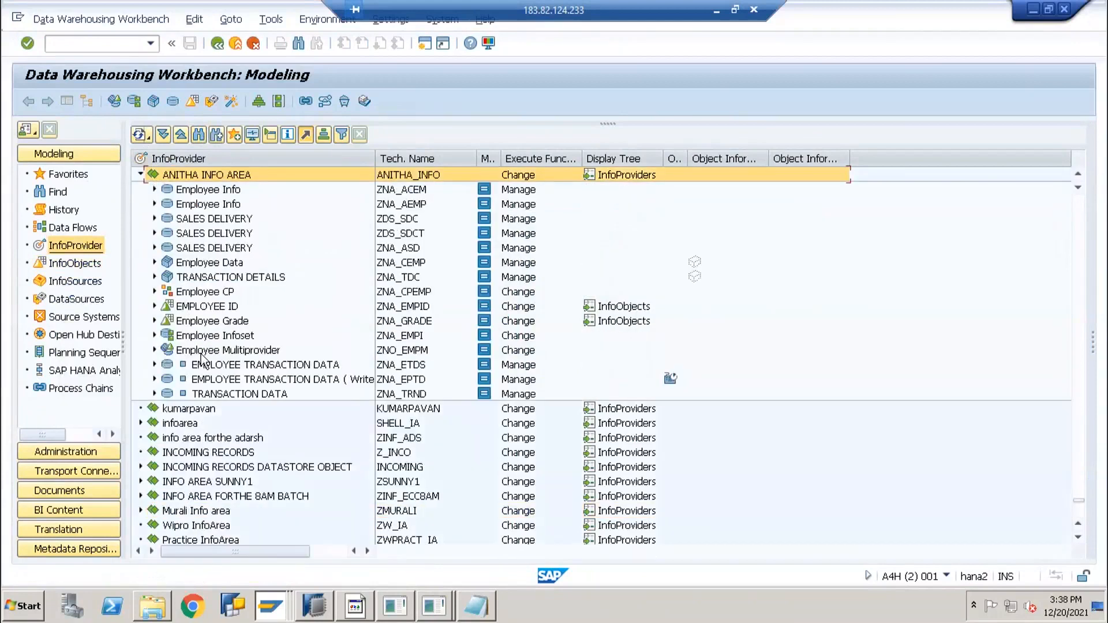
pyautogui.rightClick(190, 297)
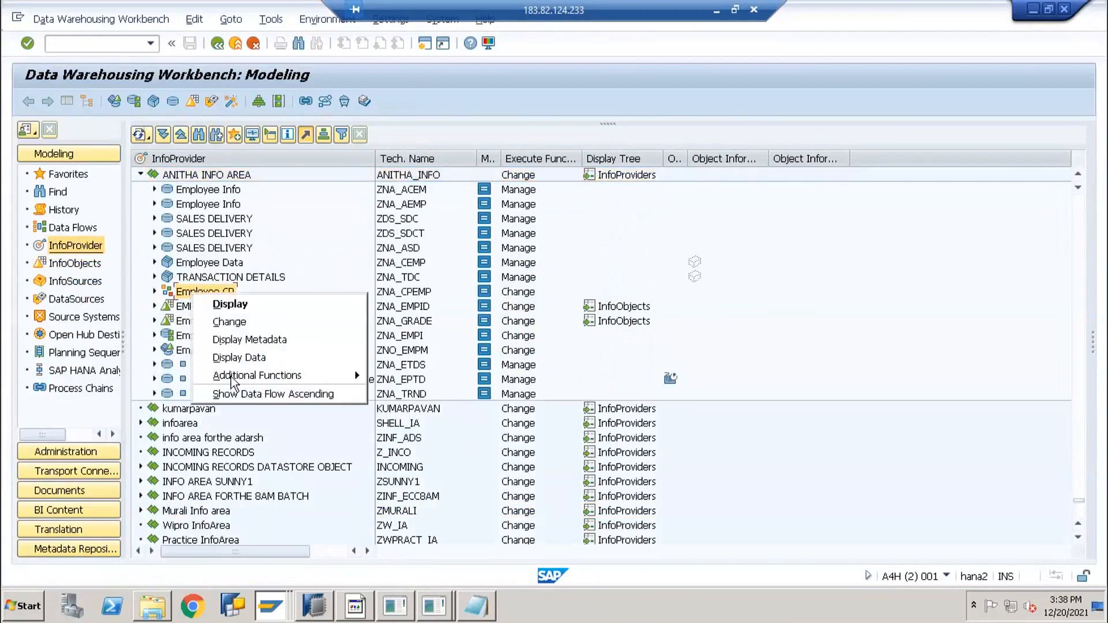
pyautogui.click(236, 357)
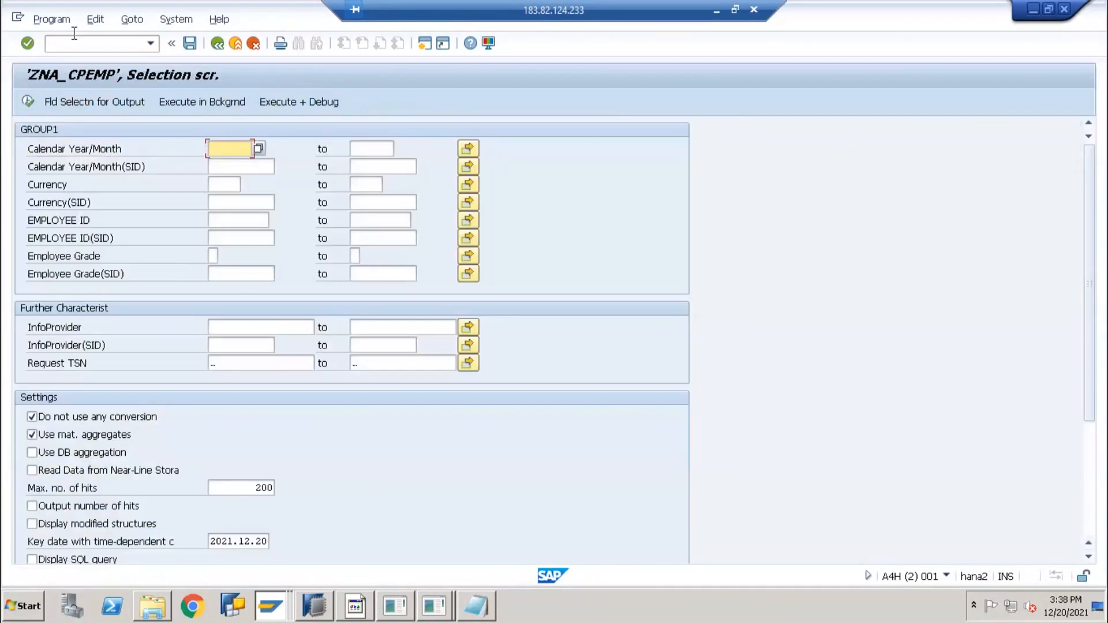
pyautogui.click(110, 105)
pyautogui.click(271, 102)
pyautogui.click(26, 102)
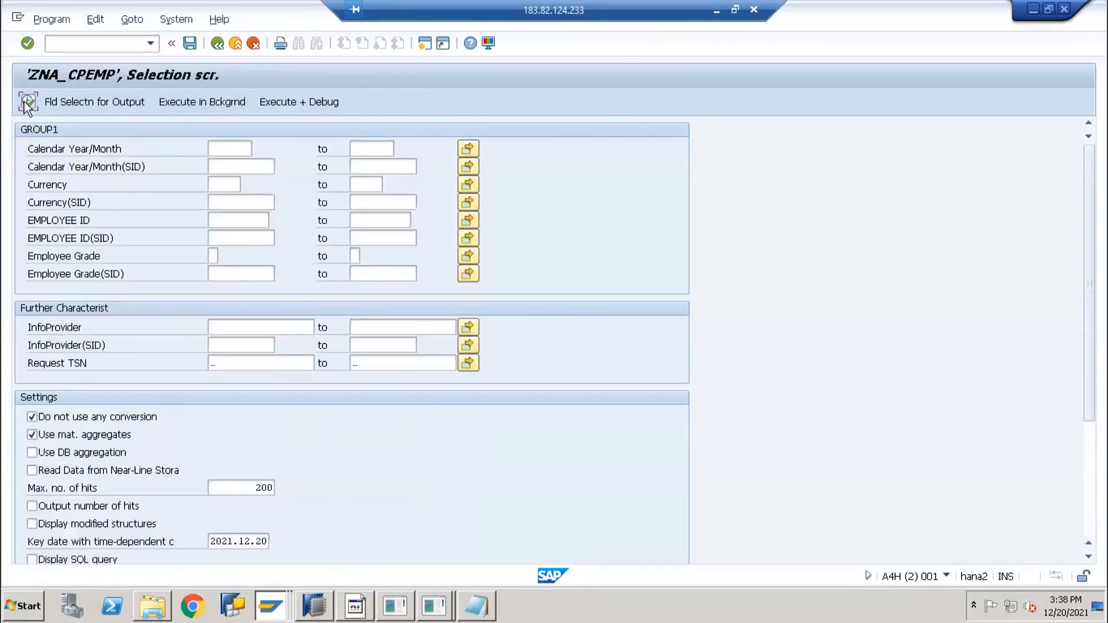
pyautogui.click(26, 102)
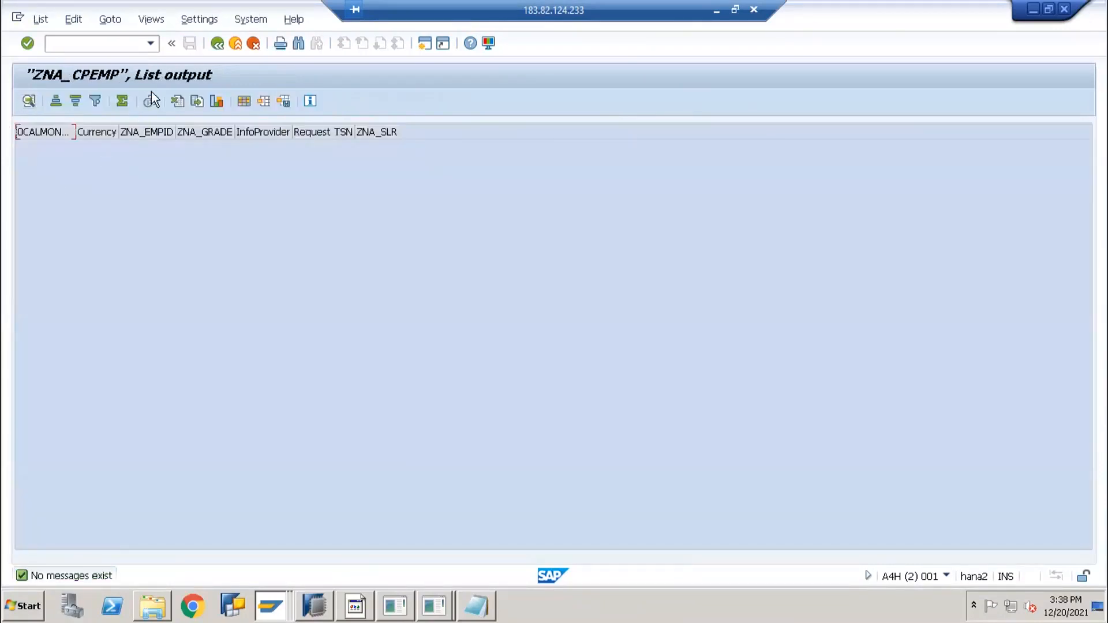
pyautogui.press('F3')
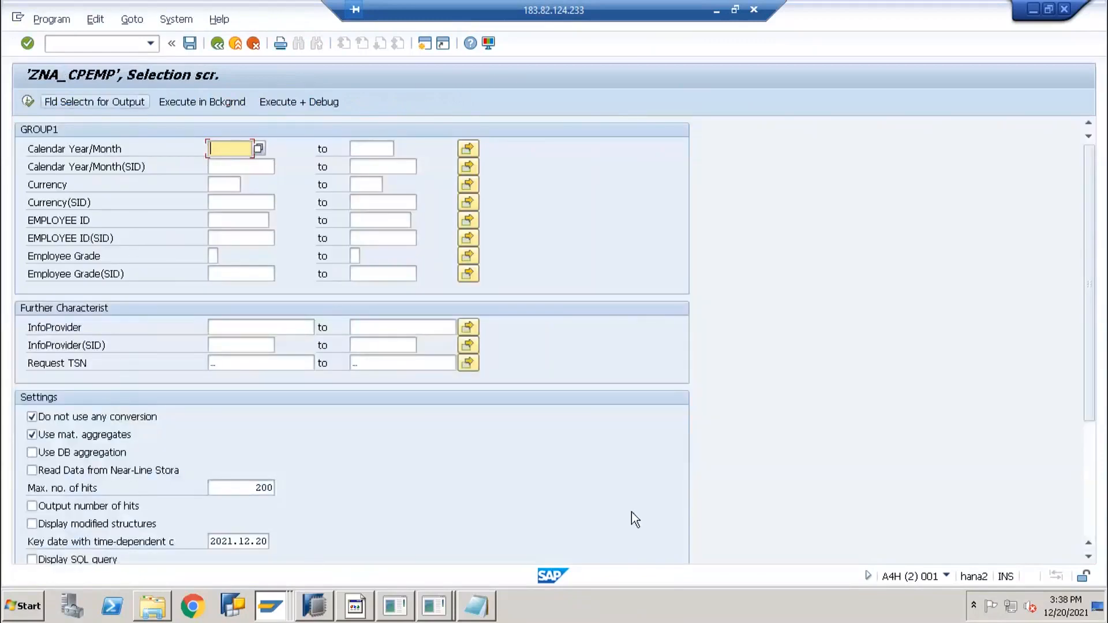
pyautogui.click(281, 611)
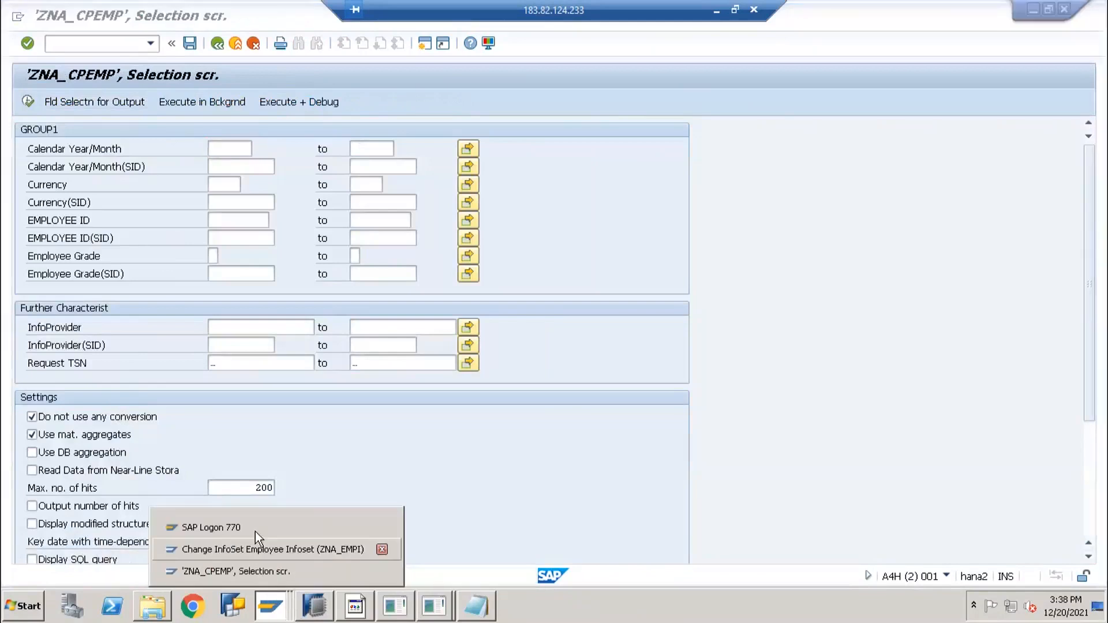
pyautogui.click(259, 549)
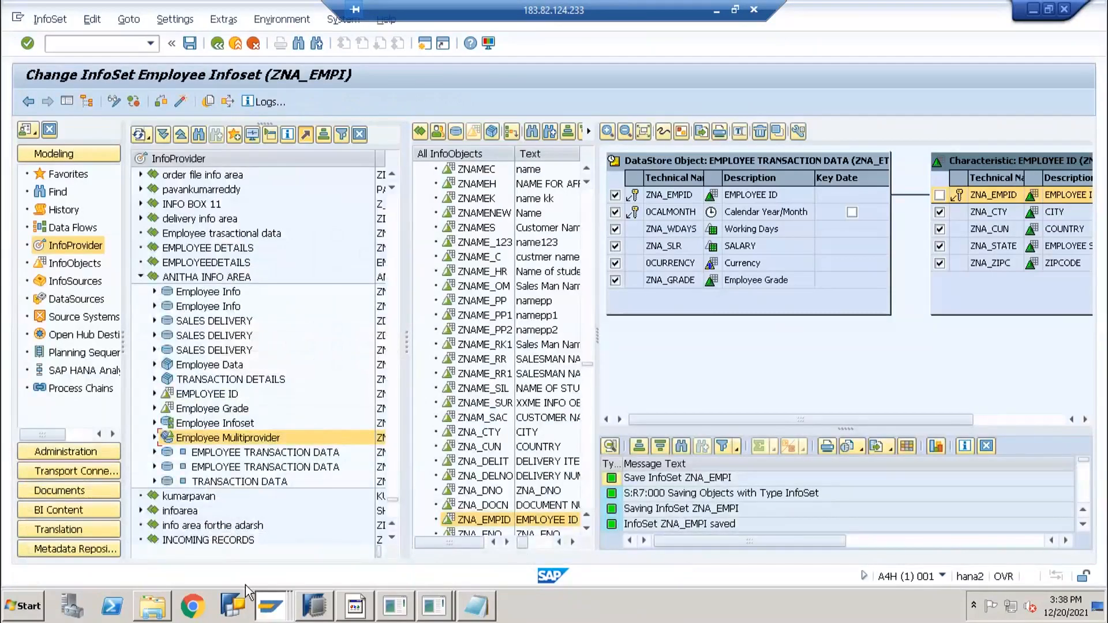
pyautogui.click(146, 140)
pyautogui.click(715, 6)
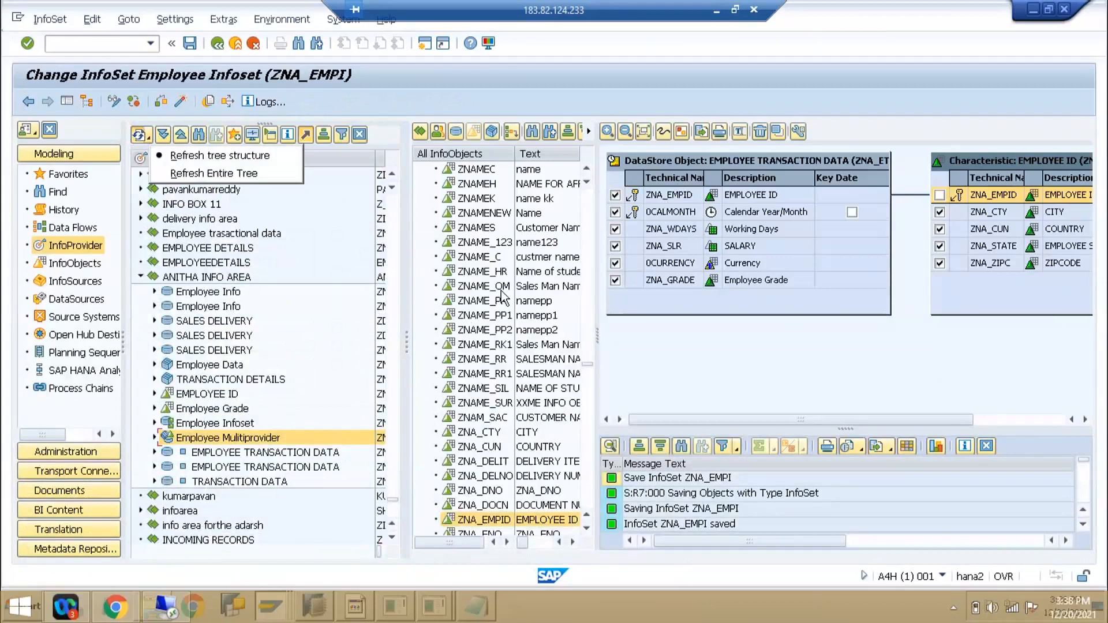
pyautogui.click(615, 195)
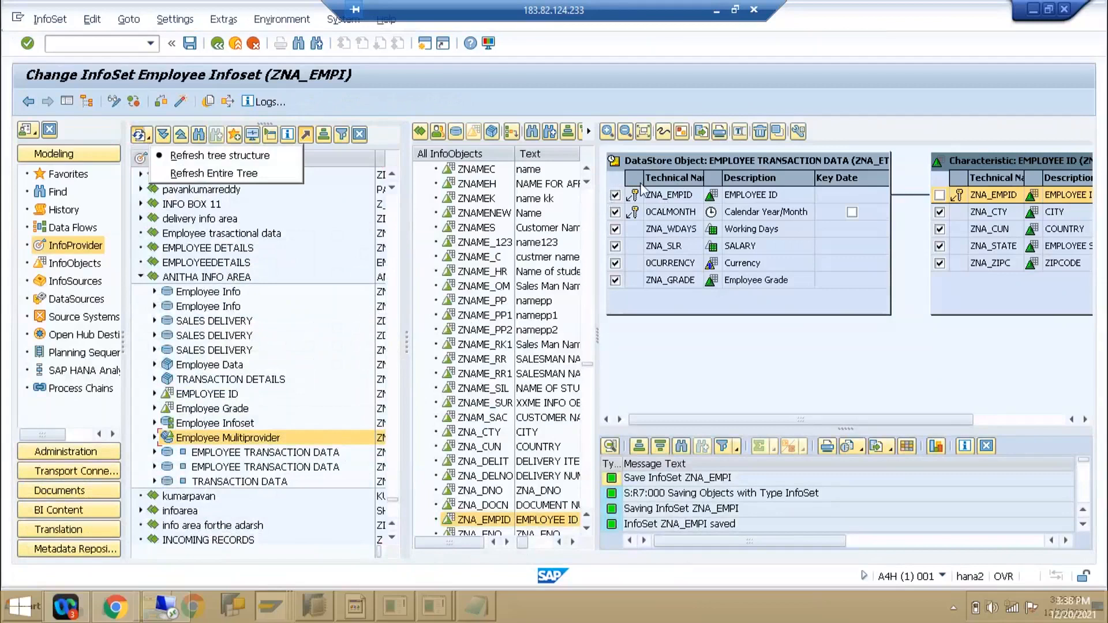